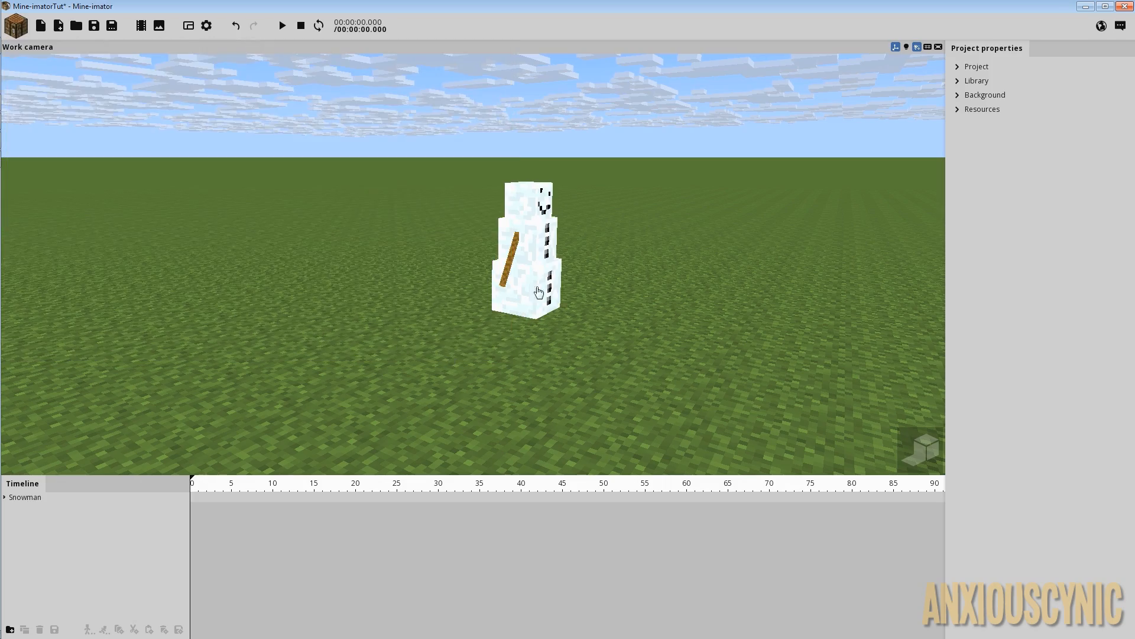
- Reset the finished Snowman's position to the origin and hide it in the scene
click(553, 303)
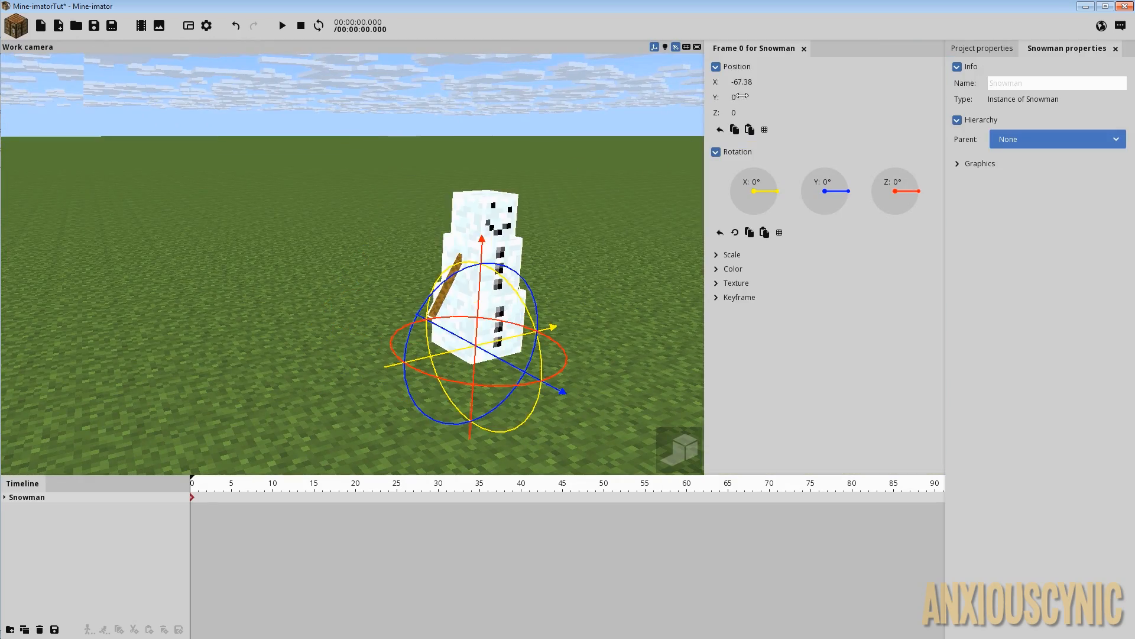
click(720, 129)
key(f)
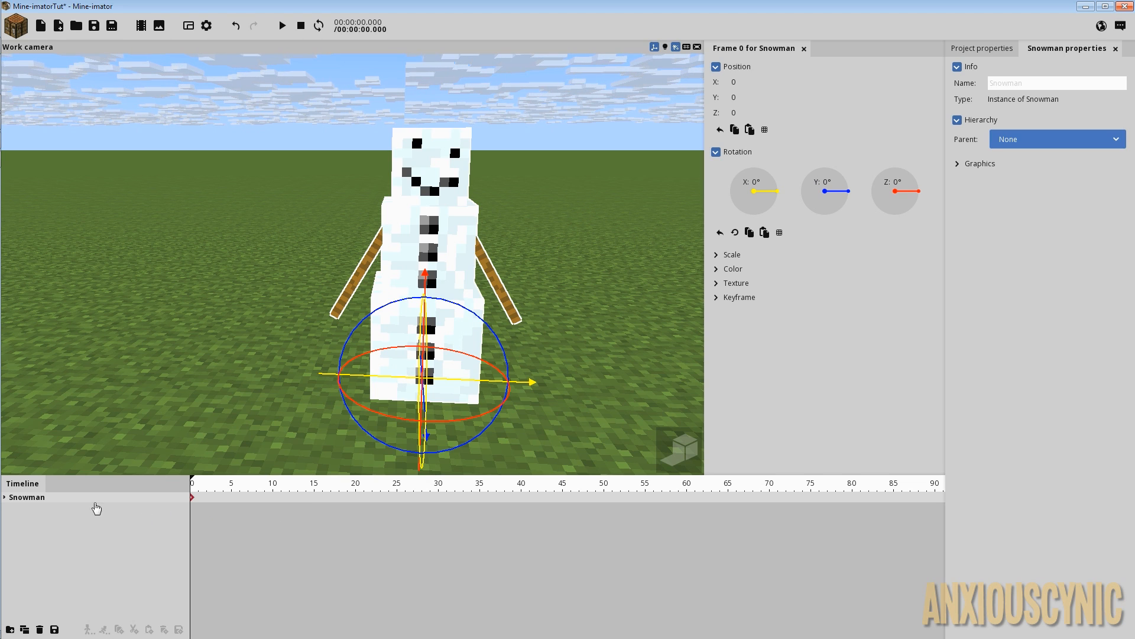
click(182, 497)
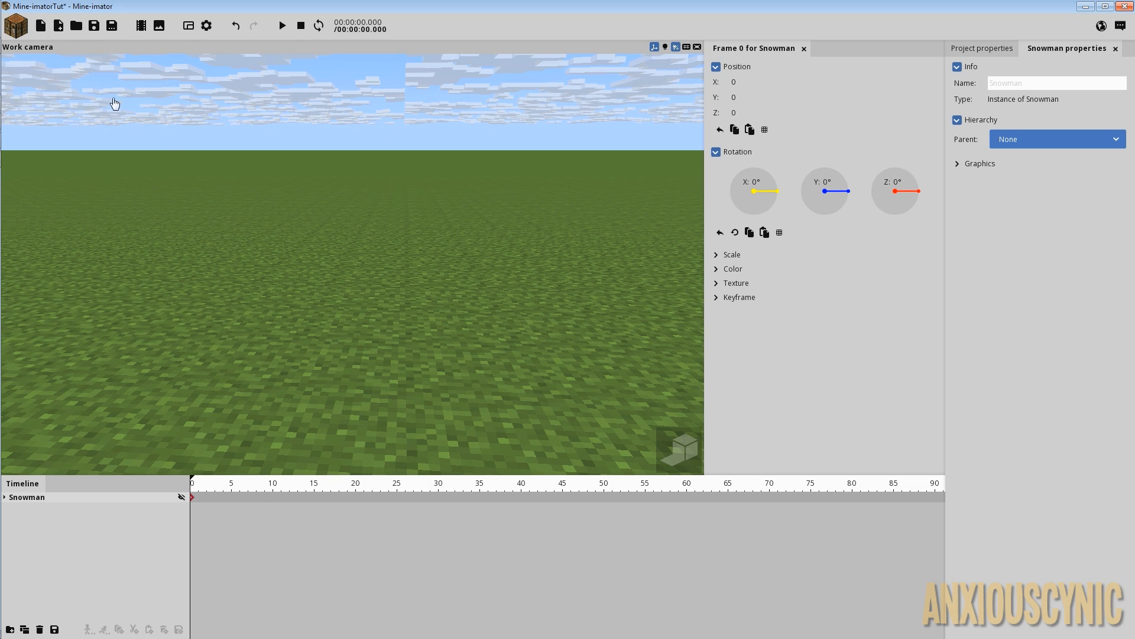
- Create a Snow block (ID 80) with the Minecraft texture for the snowman's base
click(25, 30)
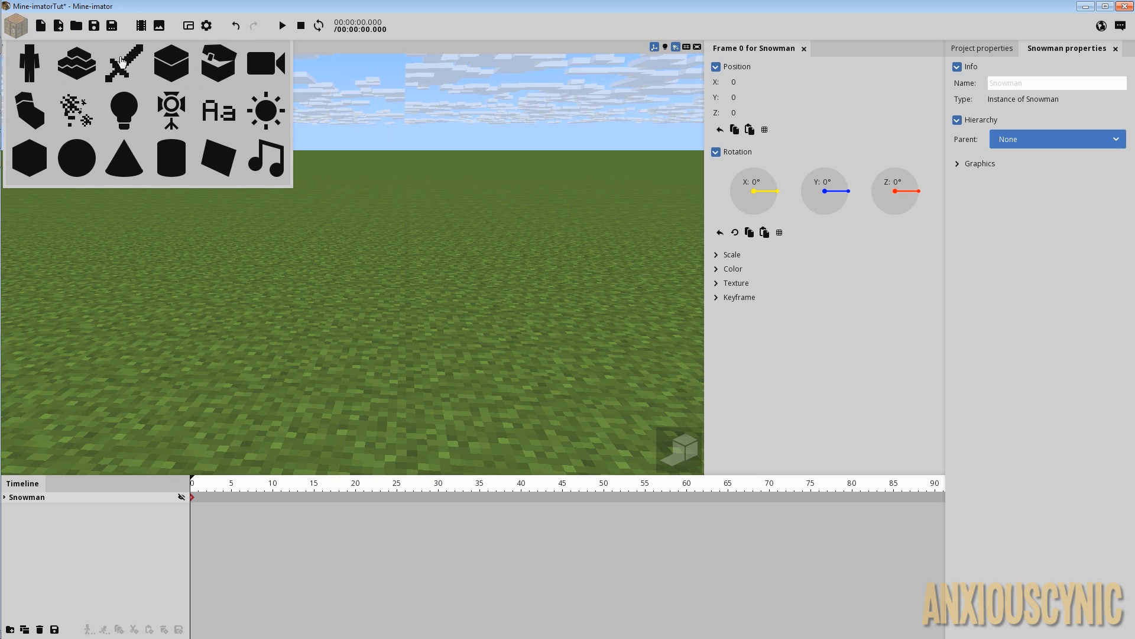
click(176, 62)
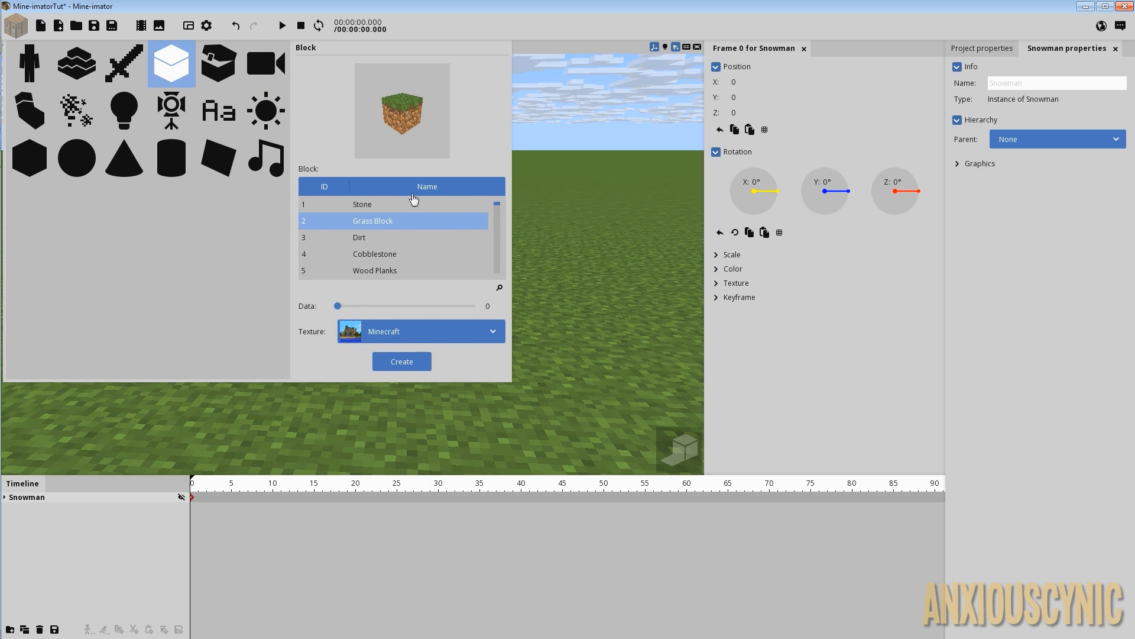
click(449, 187)
click(451, 188)
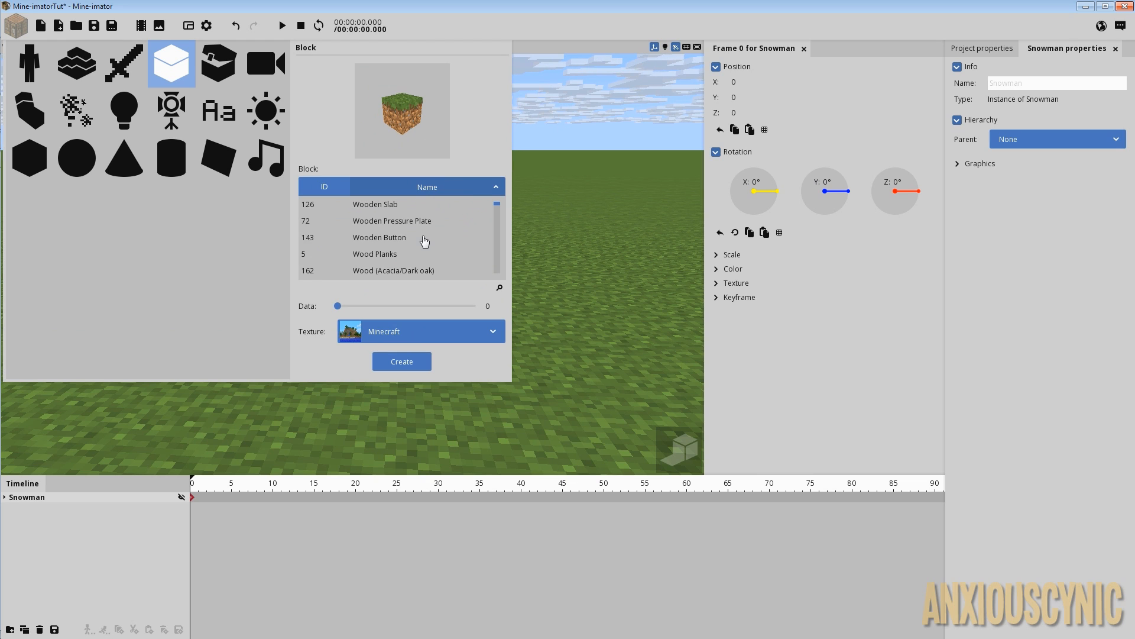
click(414, 237)
scroll(414, 250, down, 3)
scroll(395, 261, down, 10)
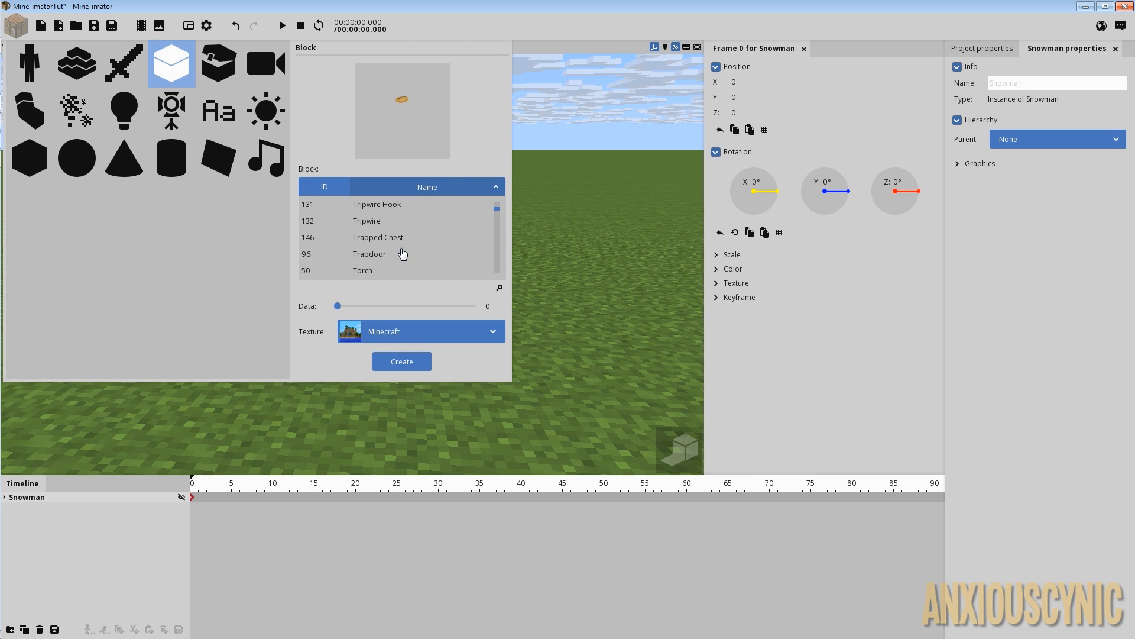
scroll(396, 251, down, 8)
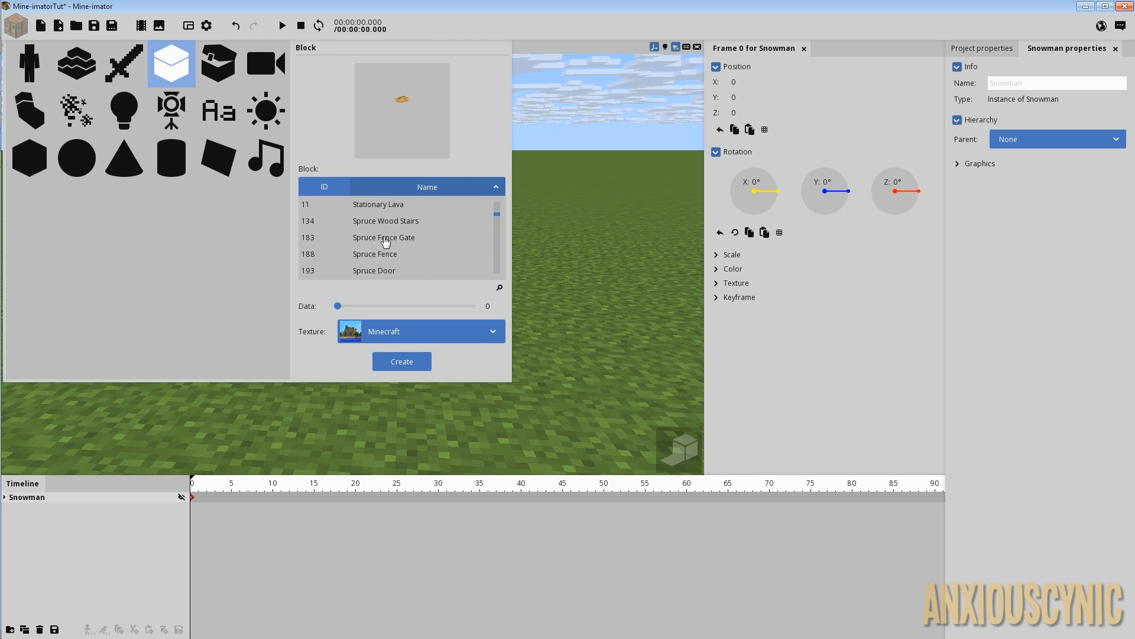
scroll(384, 244, up, 1)
click(369, 273)
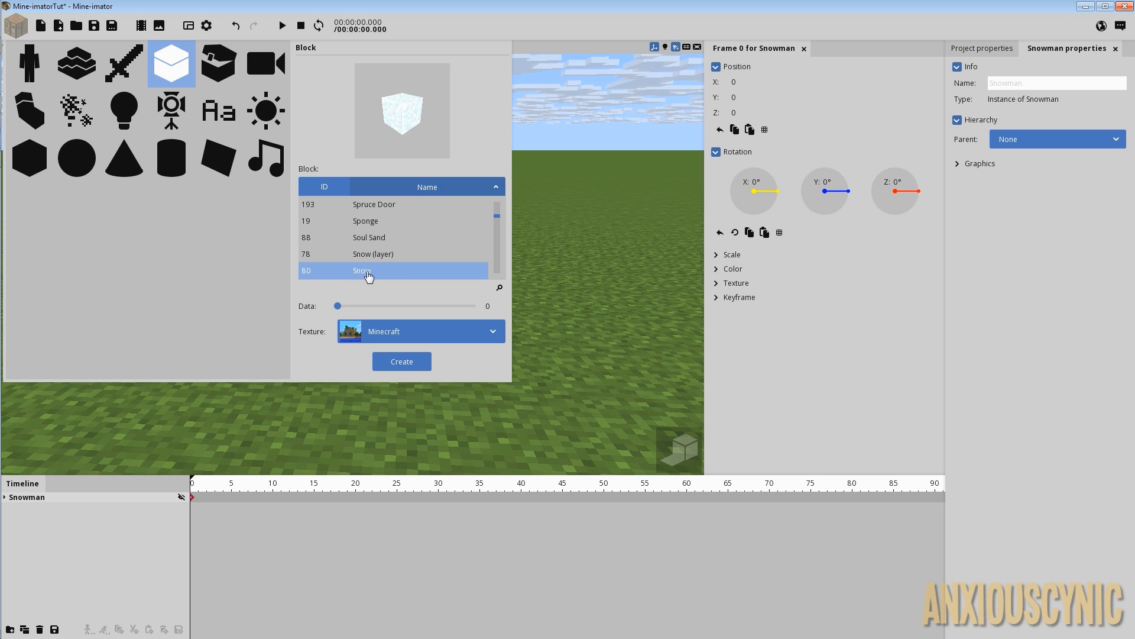
click(394, 364)
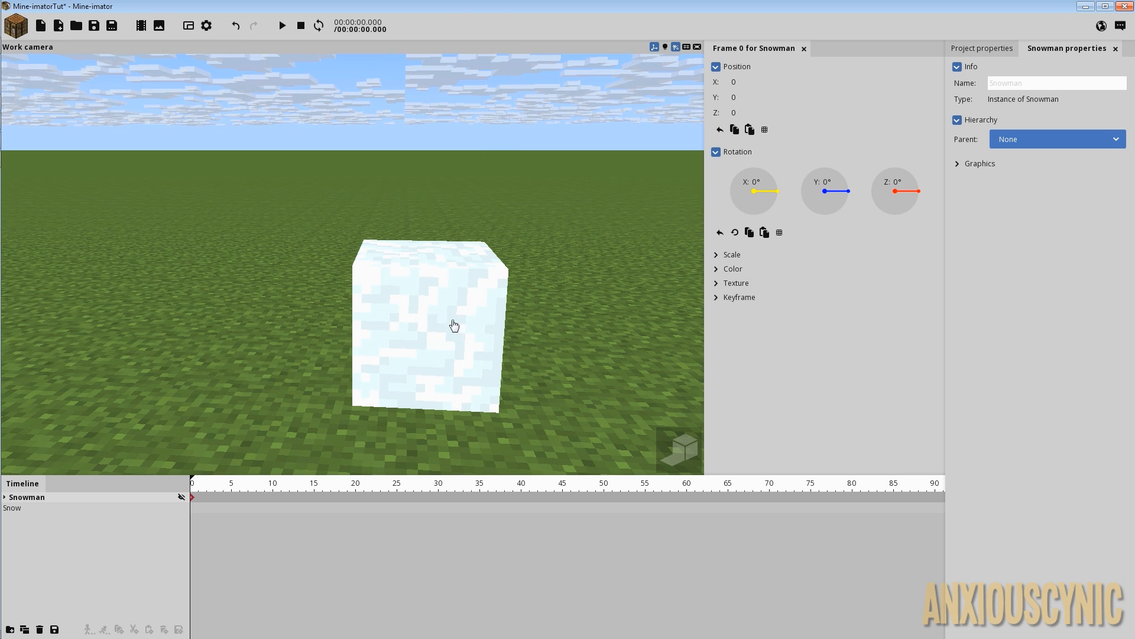
- Duplicate the Snow block, parent the copy to the original, and set the copy's Z position to 16
right_drag(454, 325, 215, 443)
click(93, 510)
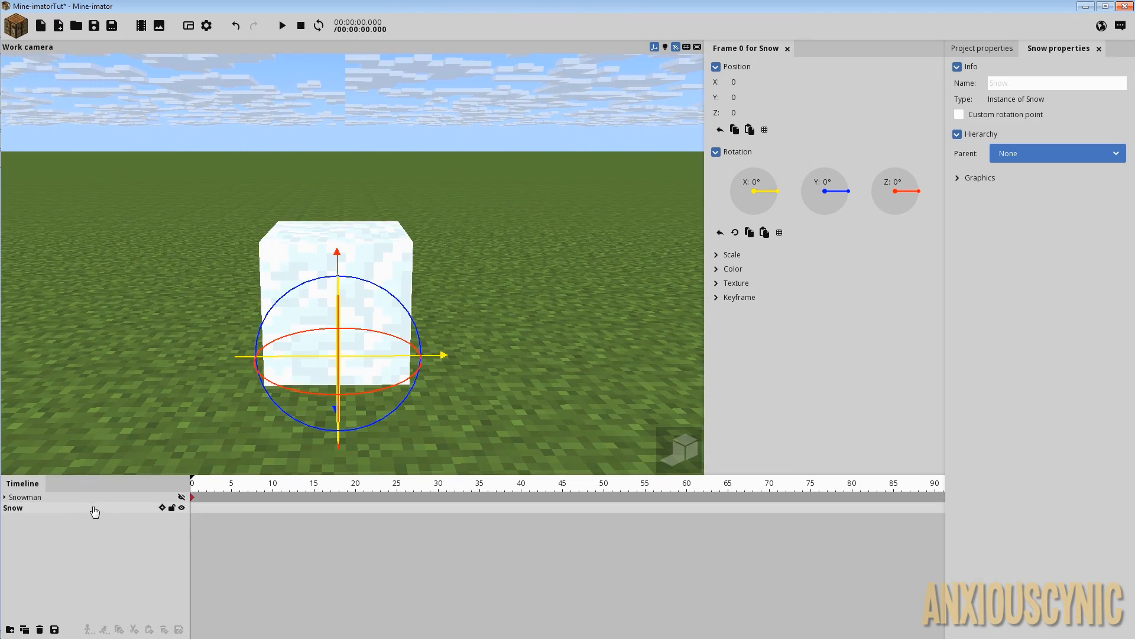
click(25, 629)
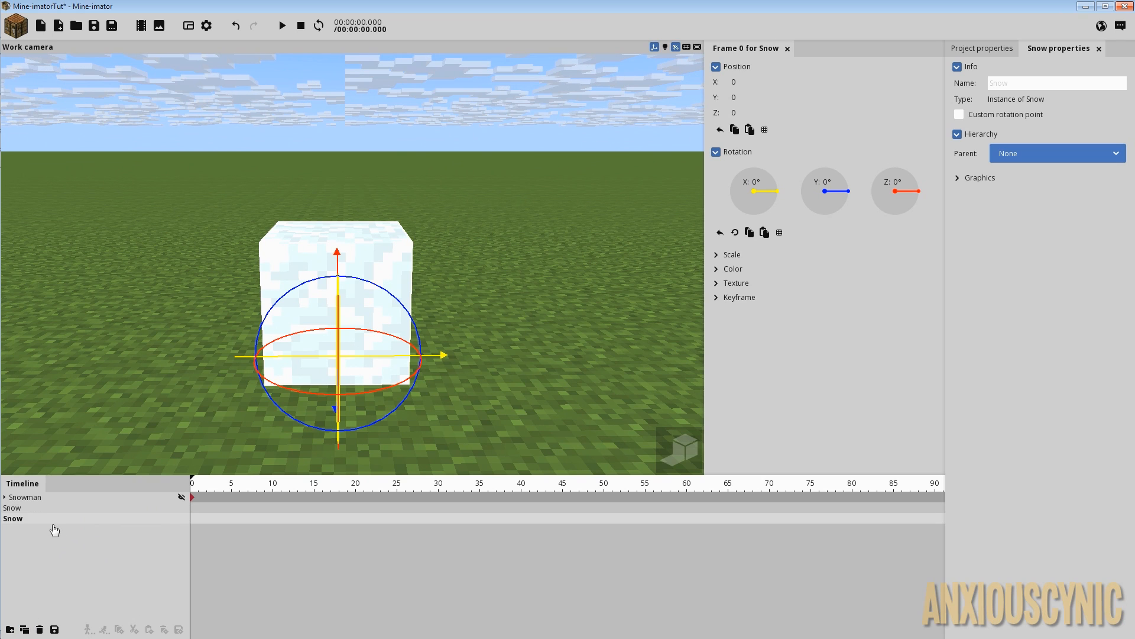
drag(27, 519, 25, 507)
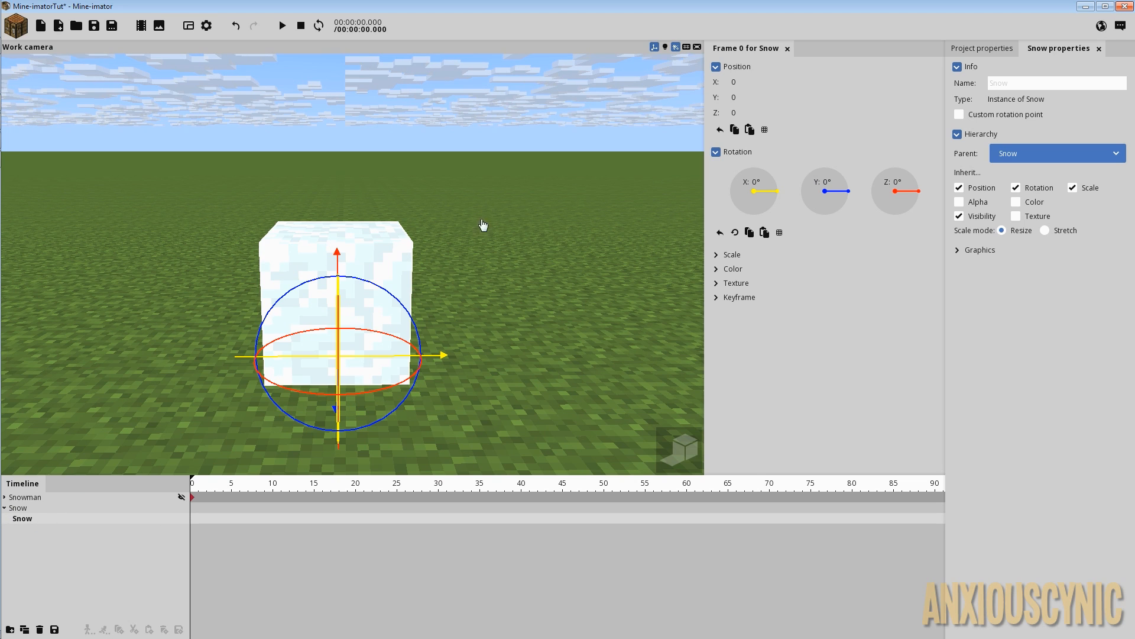
text(16)
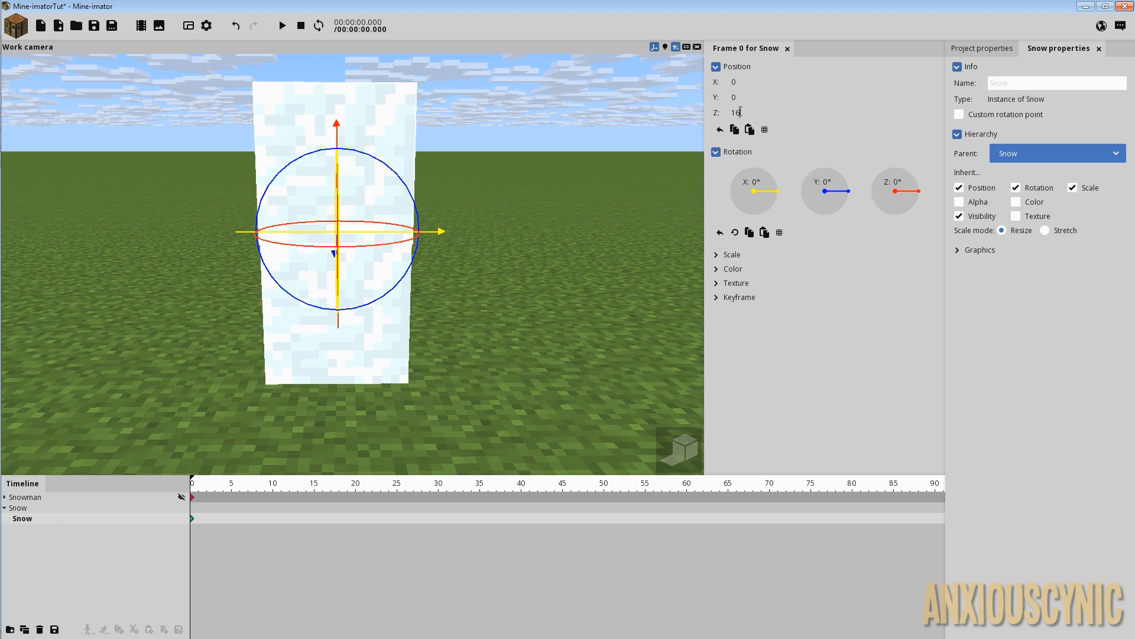
- Set the uniform scale of the upper Snow block to 0.75
click(732, 255)
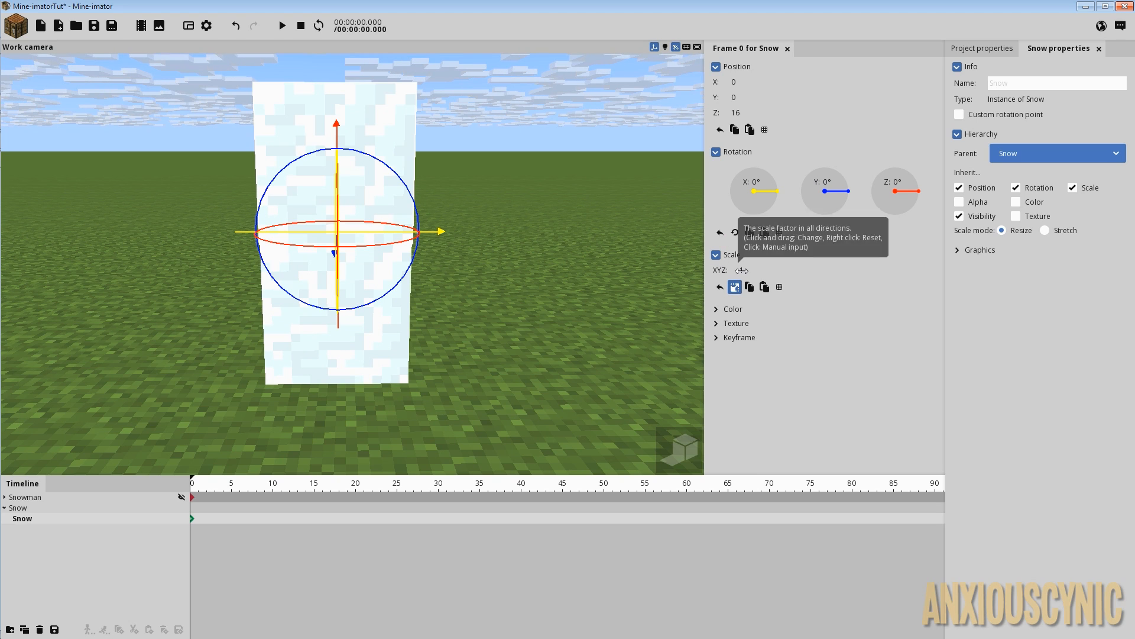
drag(742, 270, 734, 272)
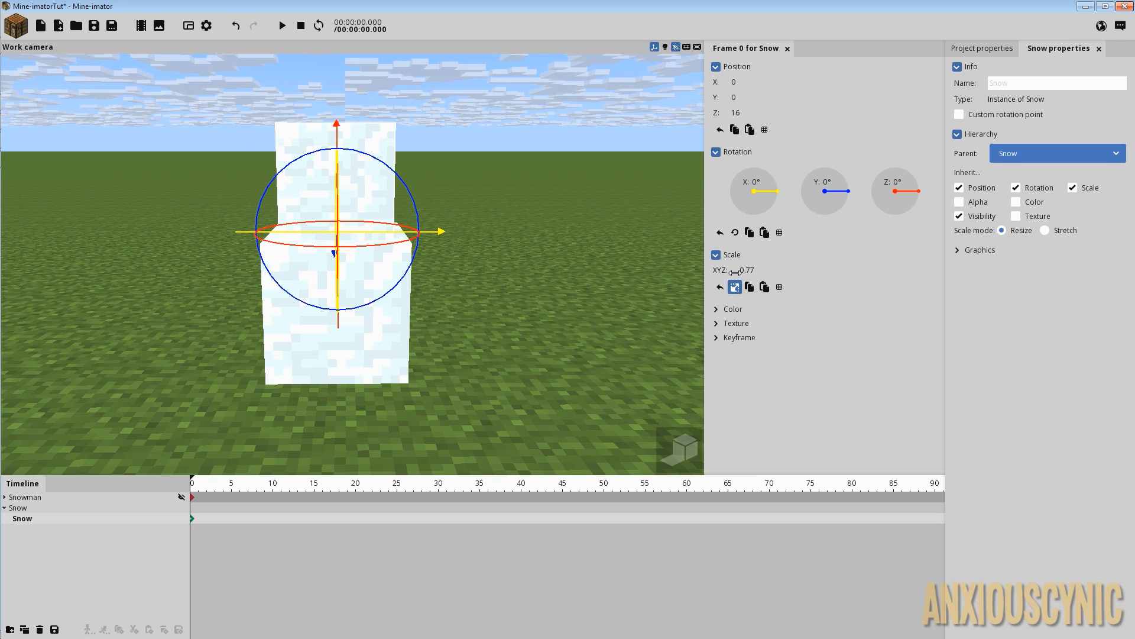
click(752, 269)
text(.75)
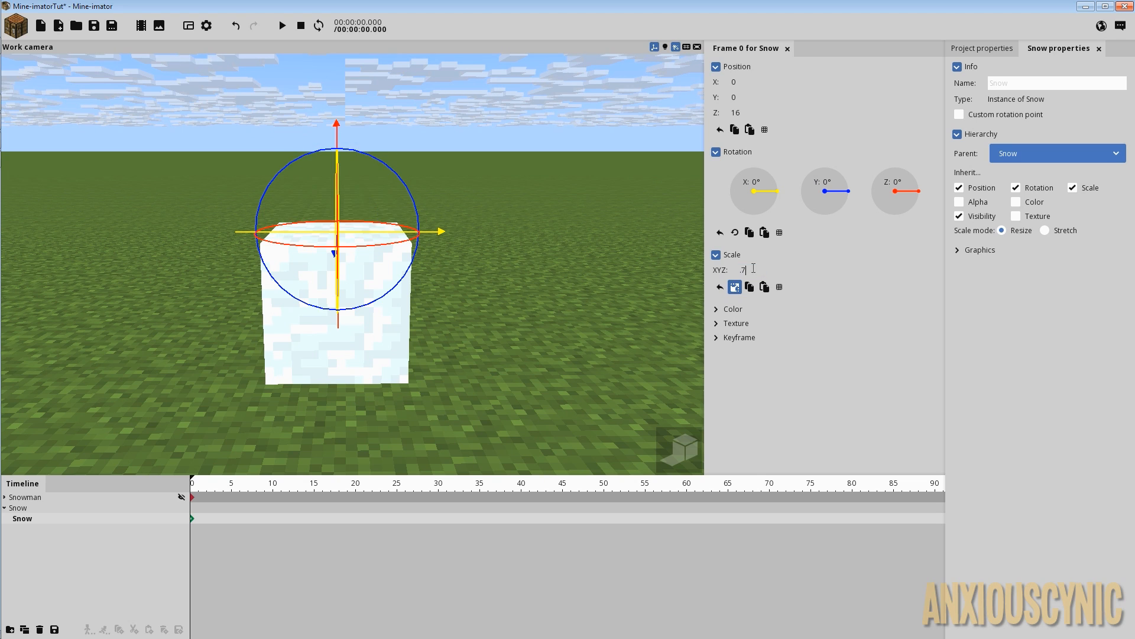
- Duplicate the 0.75-scale Snow block and set the copy's Z position to 32
click(24, 628)
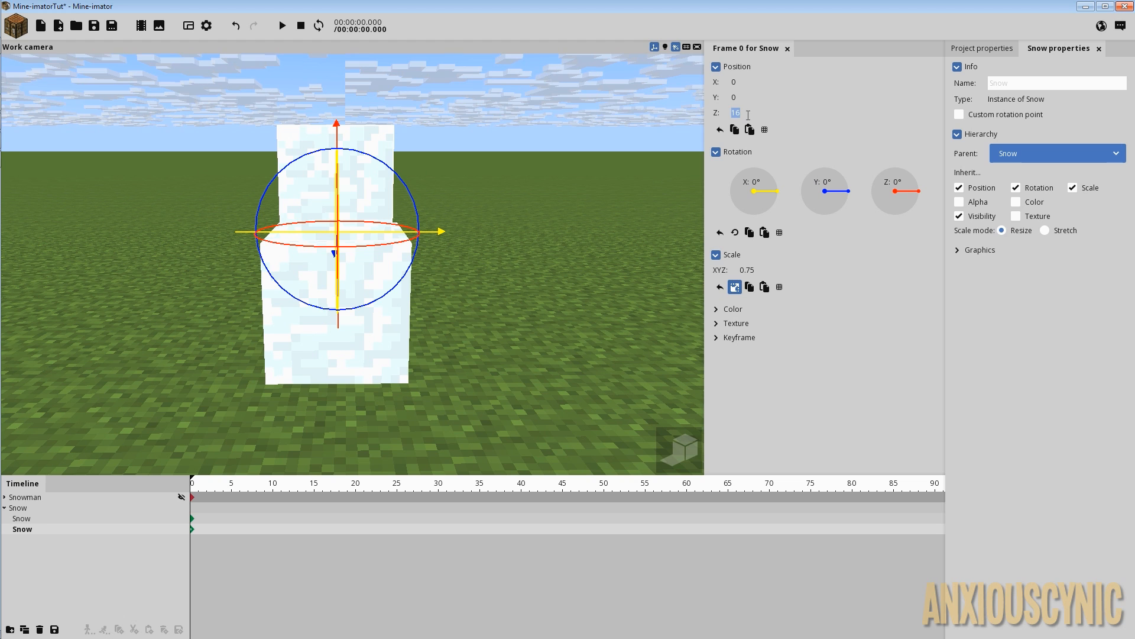
text(32)
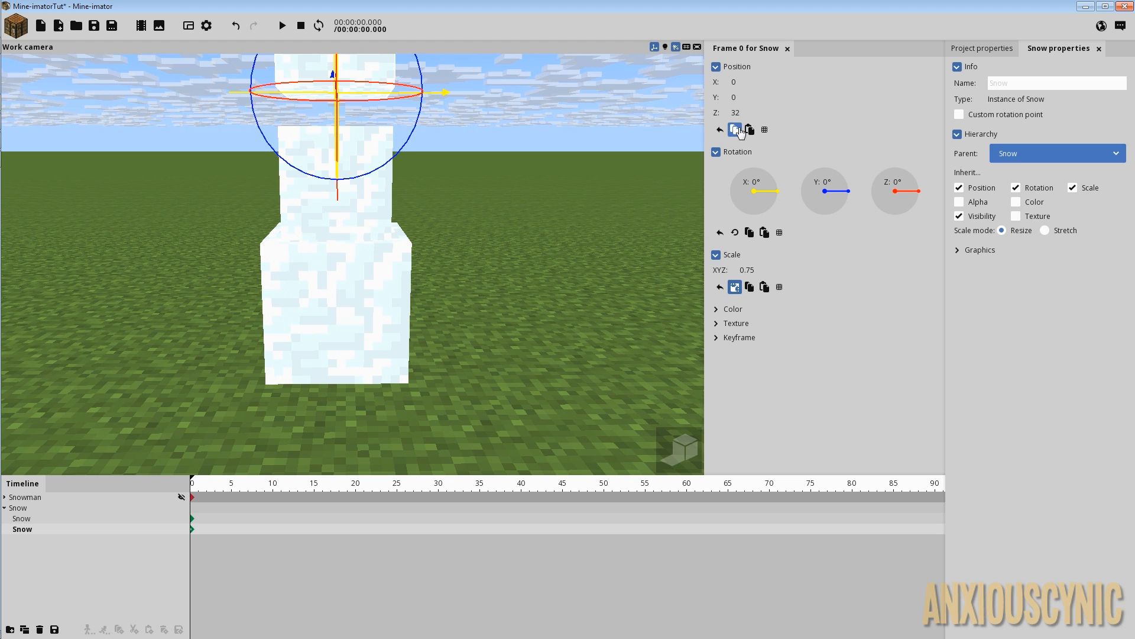
right_drag(550, 158, 516, 188)
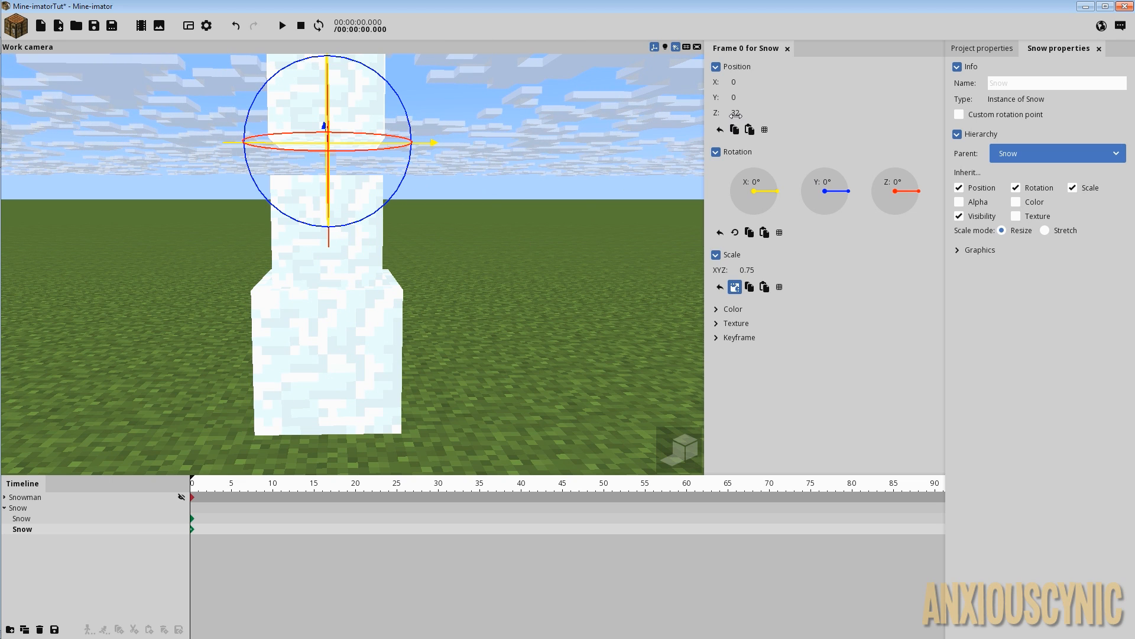
- Set the newest Snow block's Z position to 16 and parent it to the middle Snow block
key(BackSpace)
key(BackSpace)
text(16)
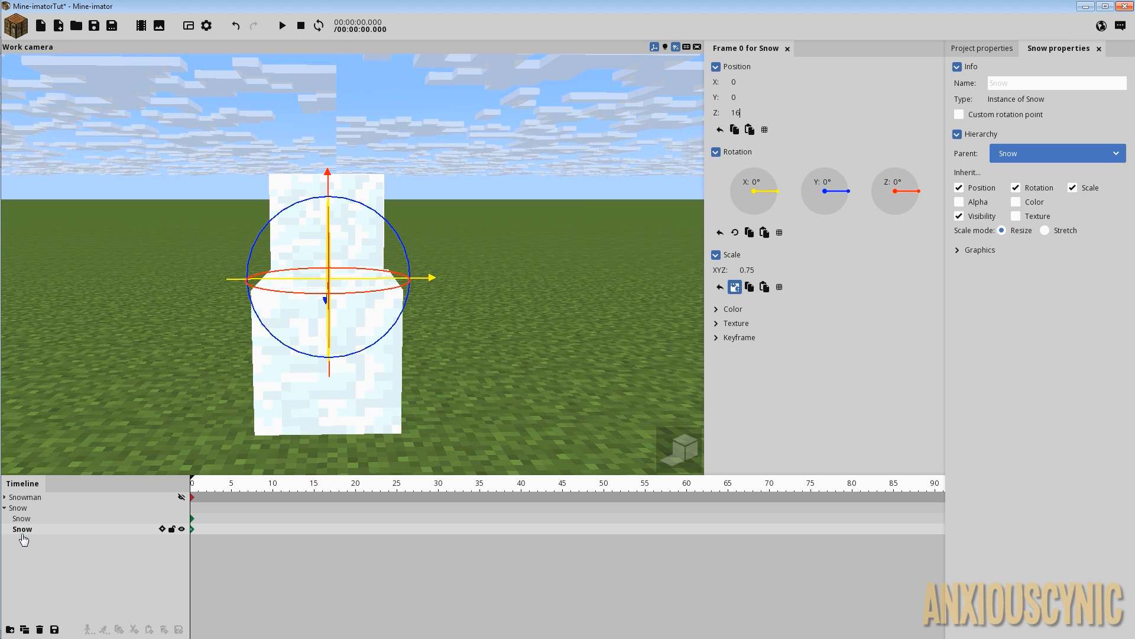
drag(24, 534, 27, 518)
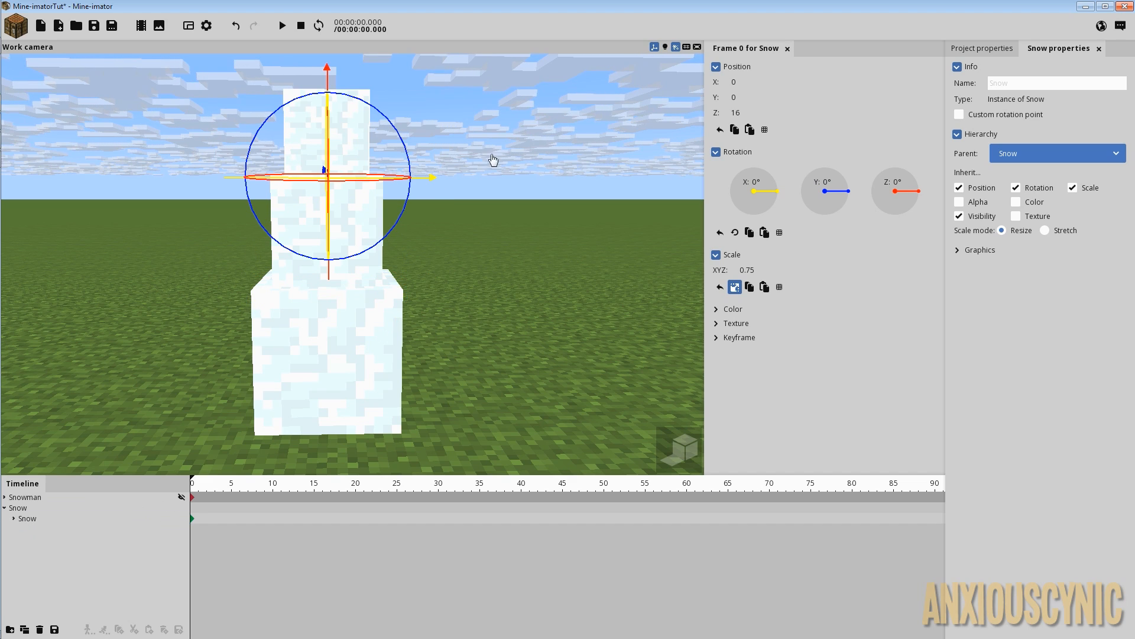
- Check the three stacked Snow blocks from several sides, deselect them, and save the project
mouse_move(493, 160)
mouse_down()
mouse_move(432, 180)
mouse_move(446, 167)
mouse_move(510, 166)
mouse_up()
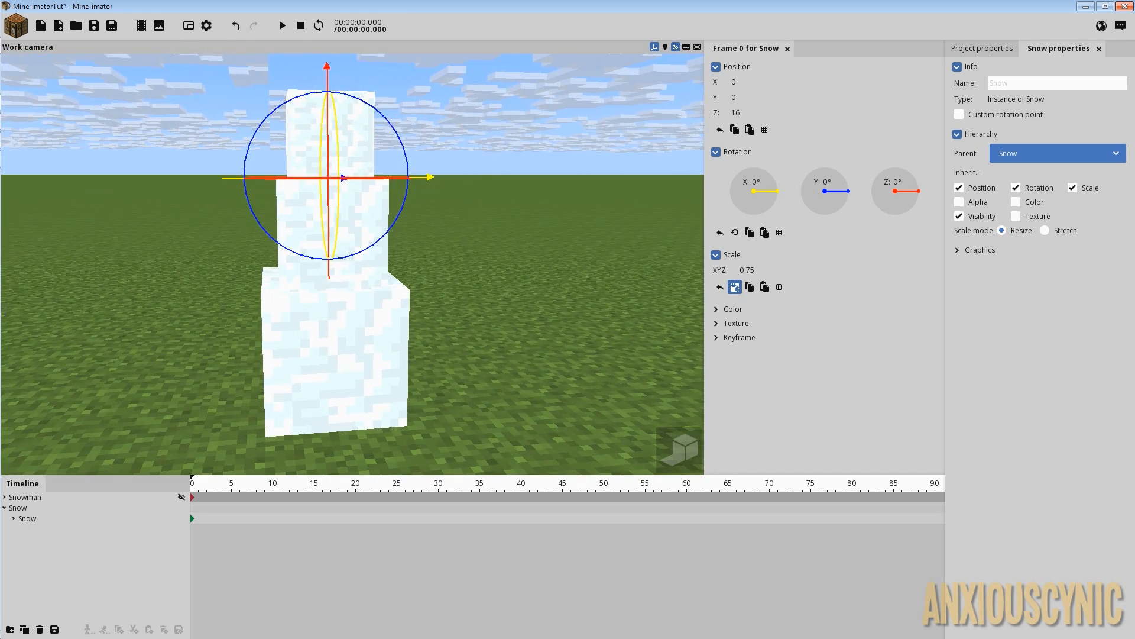
right_drag(503, 254, 496, 237)
drag(513, 251, 477, 205)
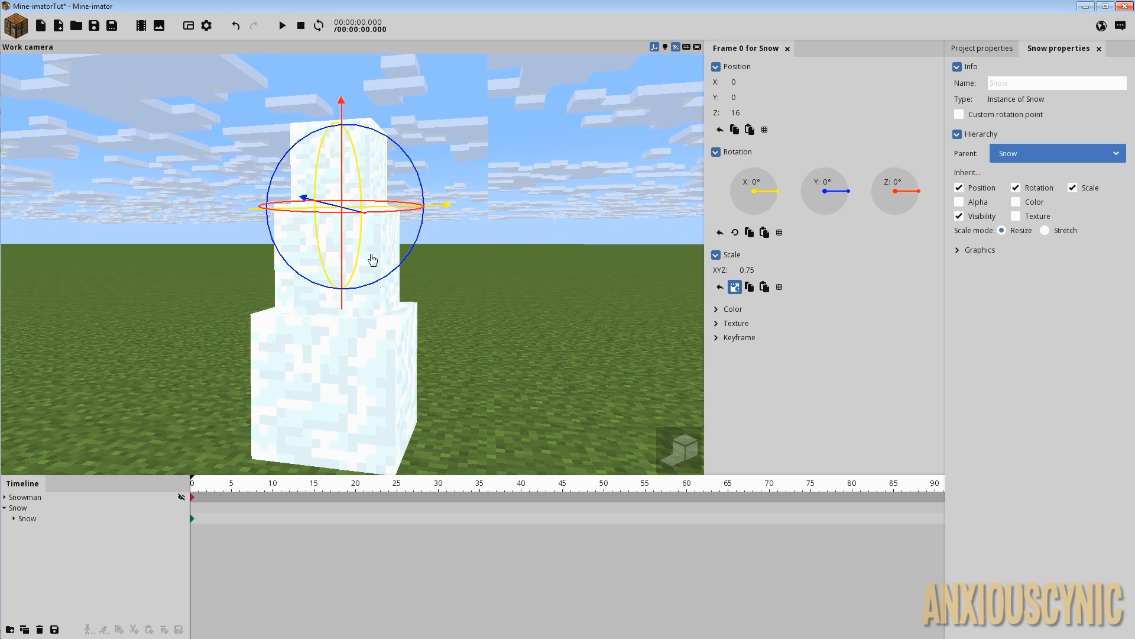
click(482, 298)
drag(517, 305, 522, 276)
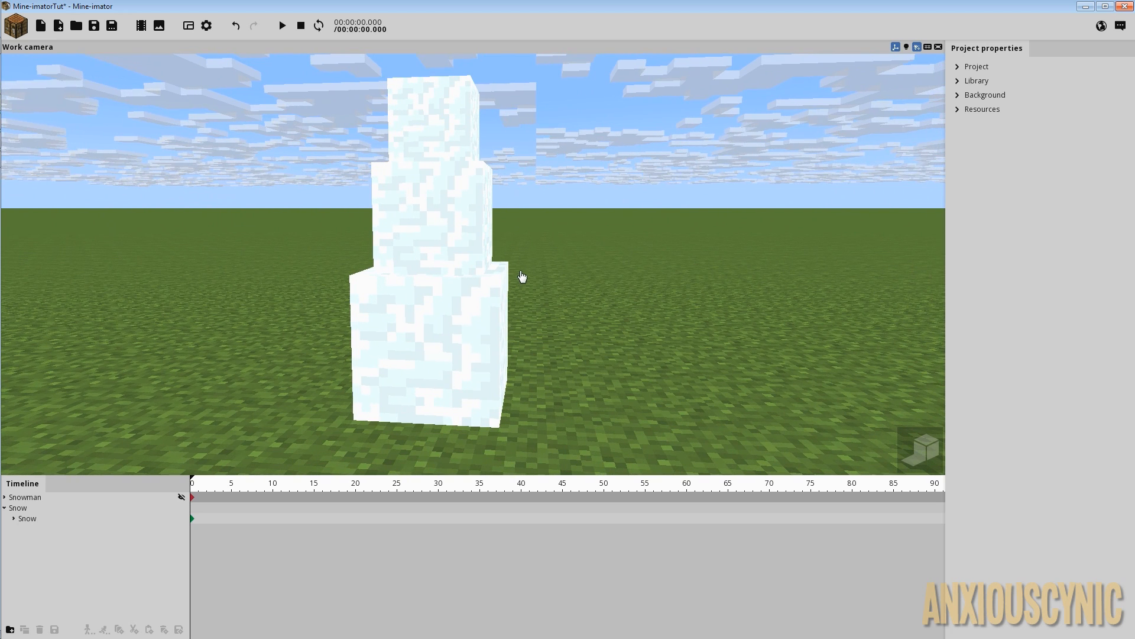
click(94, 26)
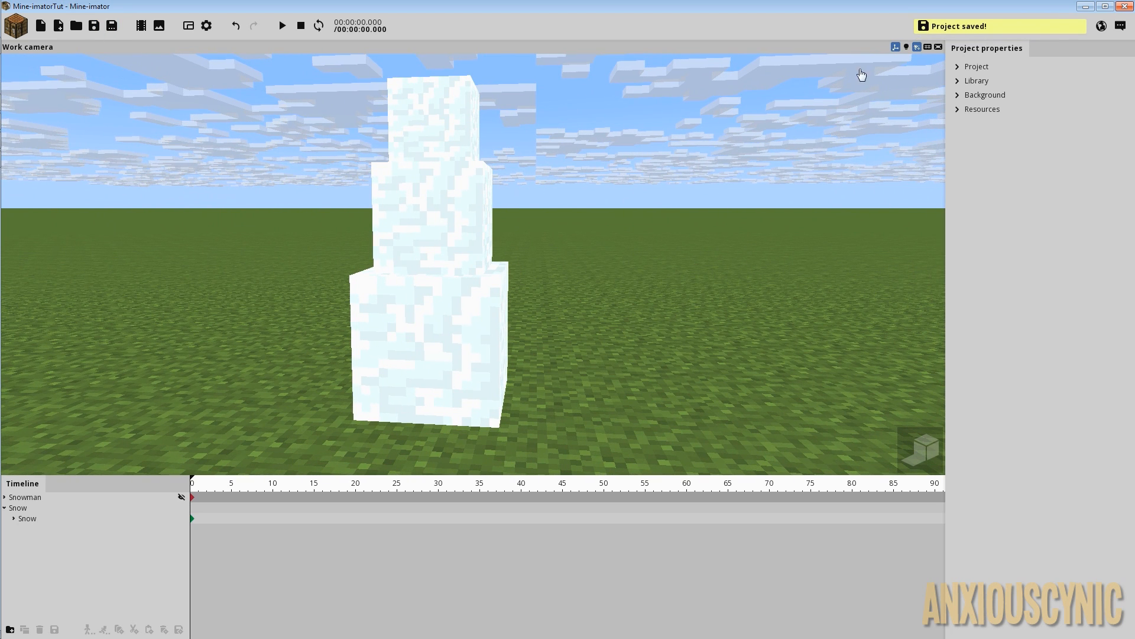
- Change the background's ground texture to the white snow block
click(957, 95)
click(957, 95)
click(957, 95)
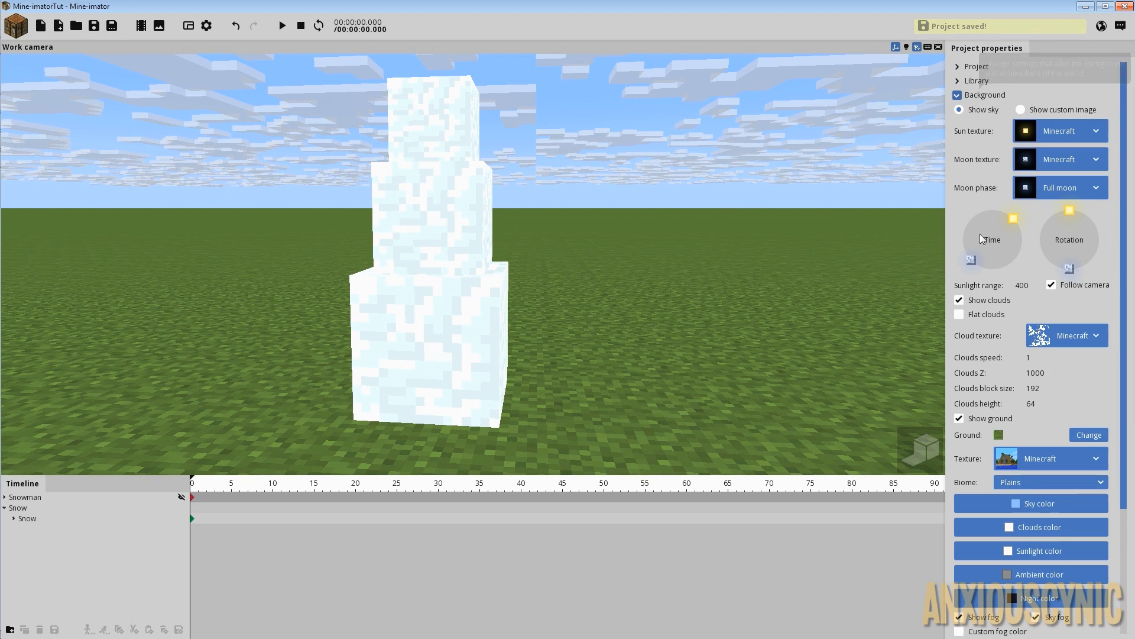
click(1088, 435)
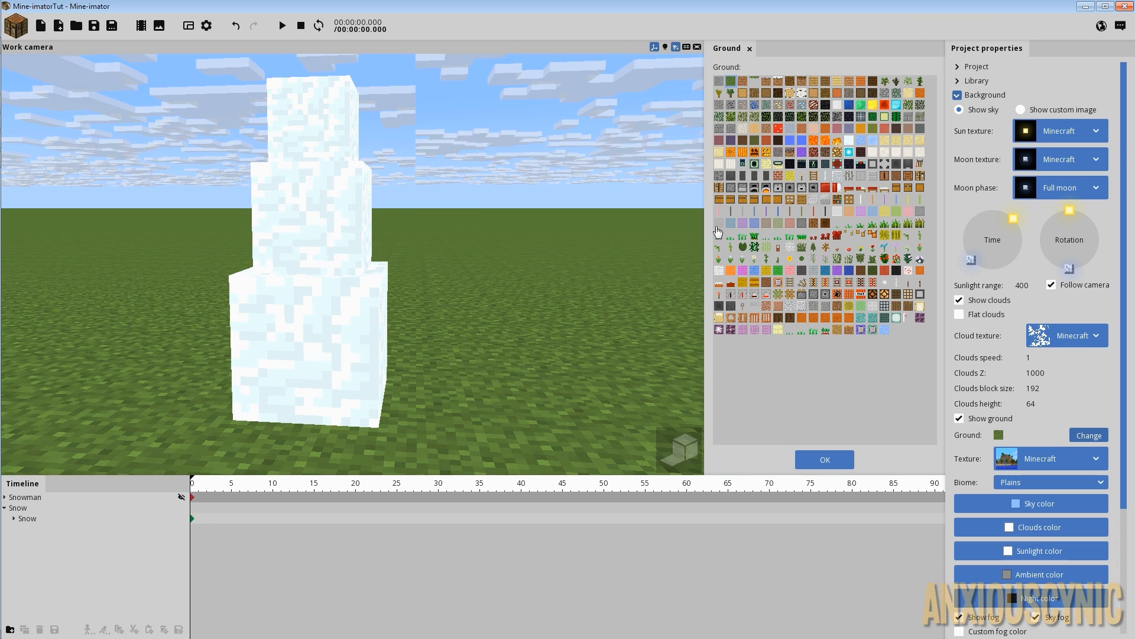
click(849, 141)
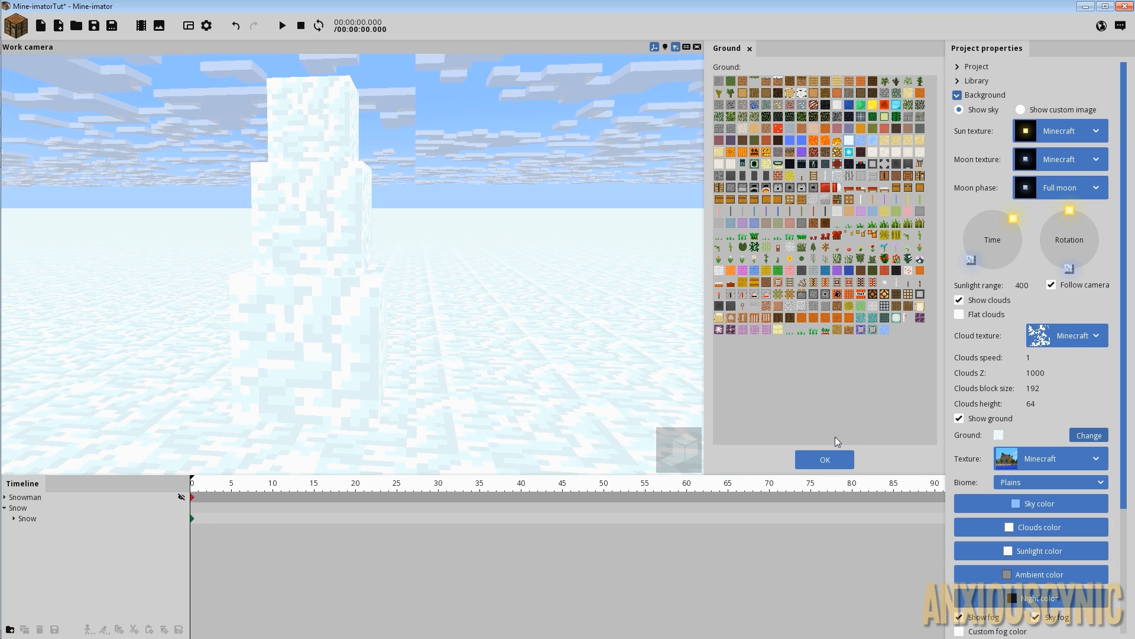
click(819, 461)
- Turn off the ground display so that the stacked blocks stand against the sky
mouse_move(624, 328)
mouse_down()
mouse_move(680, 297)
mouse_move(583, 341)
mouse_move(611, 340)
mouse_up()
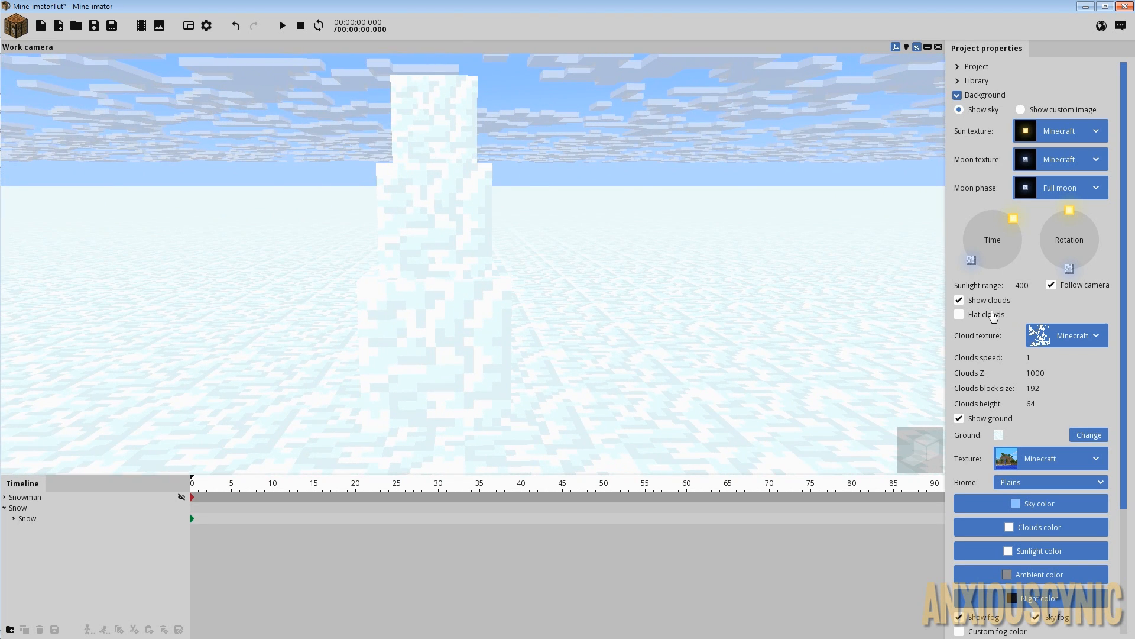
click(959, 418)
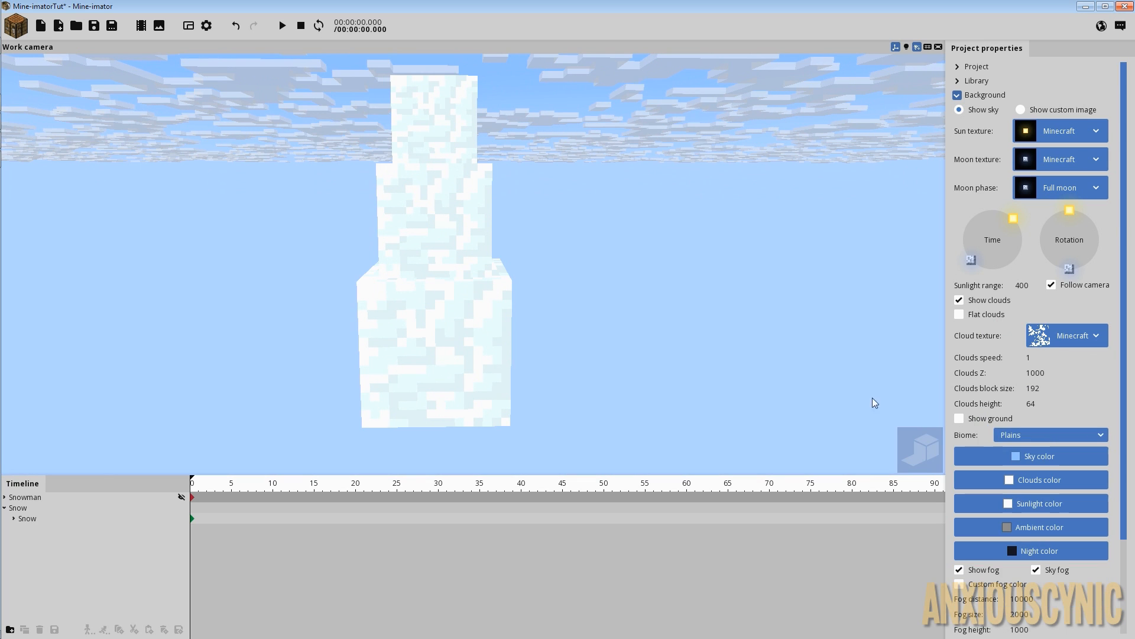
drag(664, 312, 633, 309)
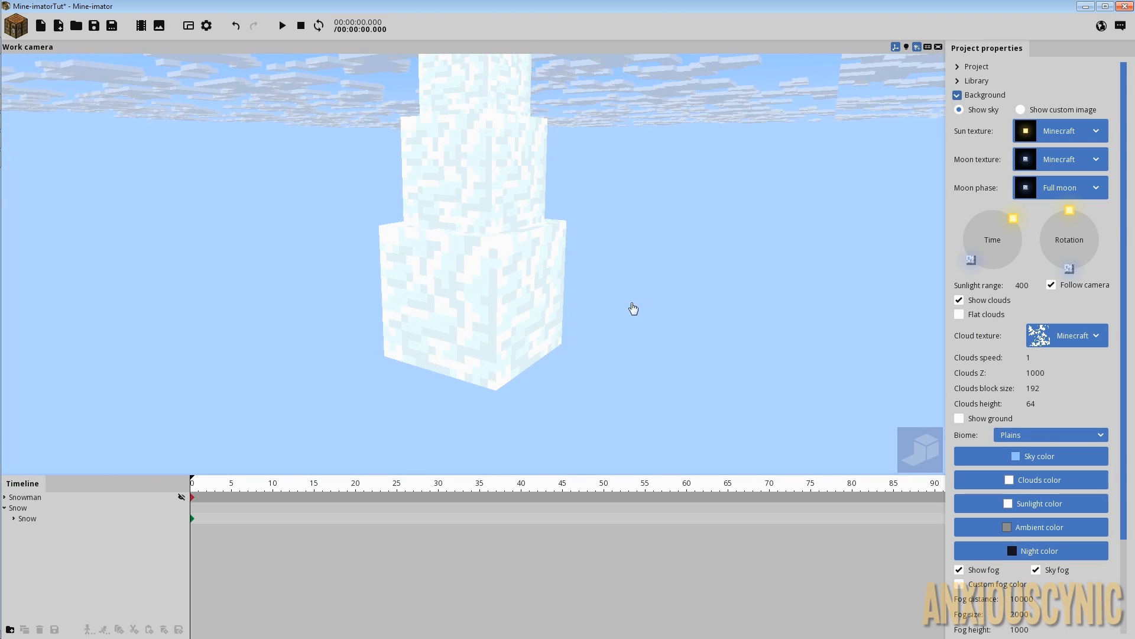
right_drag(634, 310, 631, 322)
scroll(631, 322, down, 2)
drag(568, 271, 500, 258)
right_drag(500, 258, 478, 270)
scroll(578, 264, up, 3)
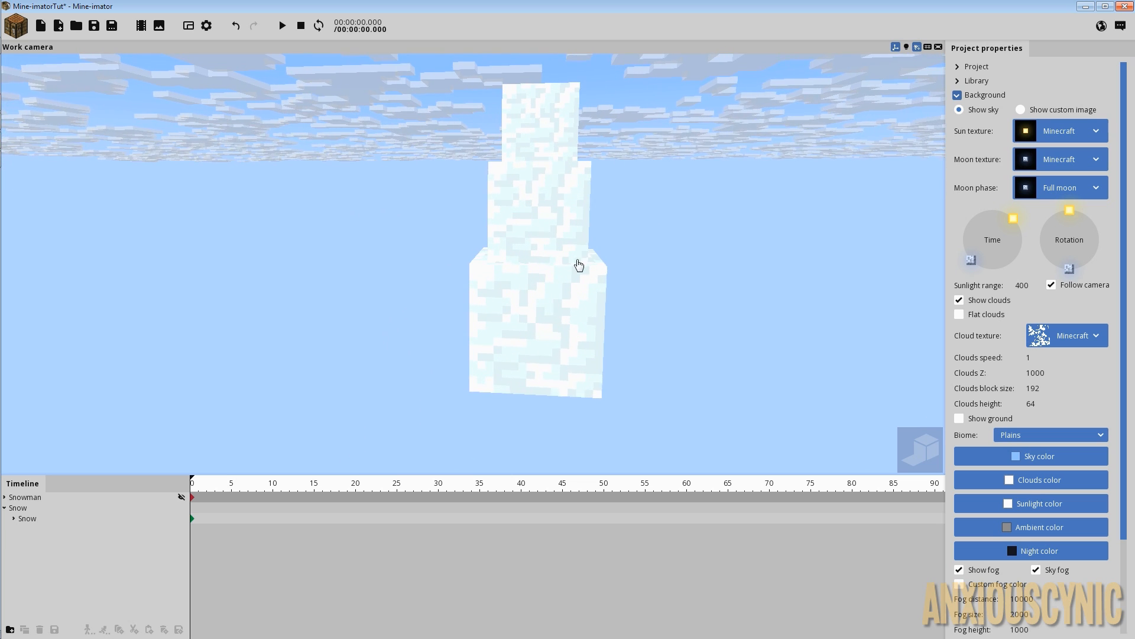
right_drag(578, 264, 585, 265)
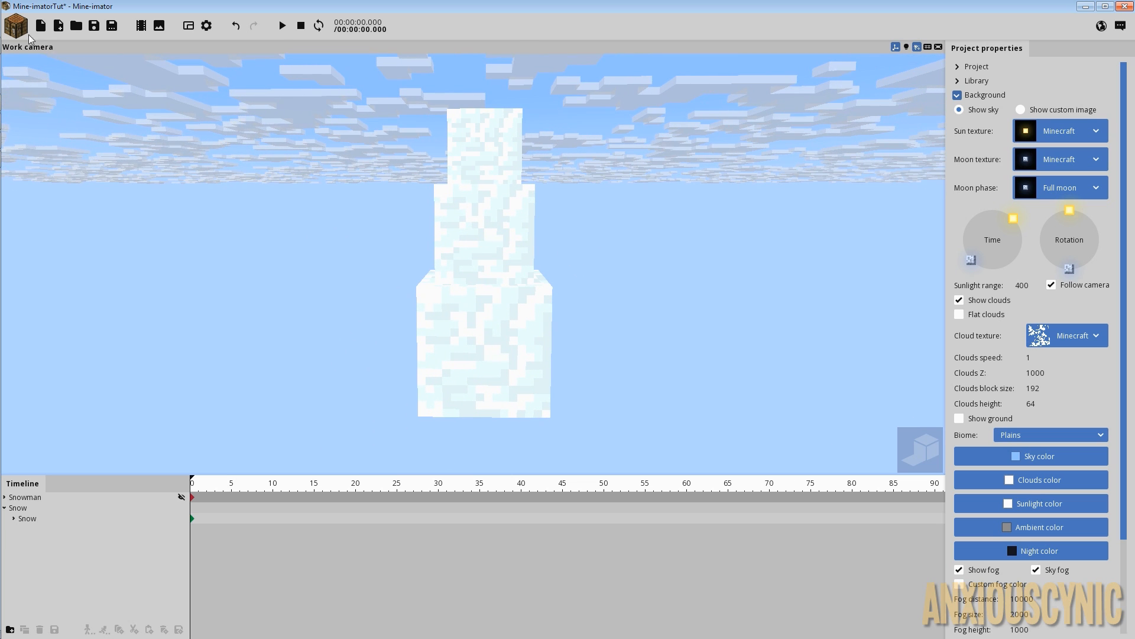
- Create a Block of Coal, picking it from the block list sorted by name
click(26, 33)
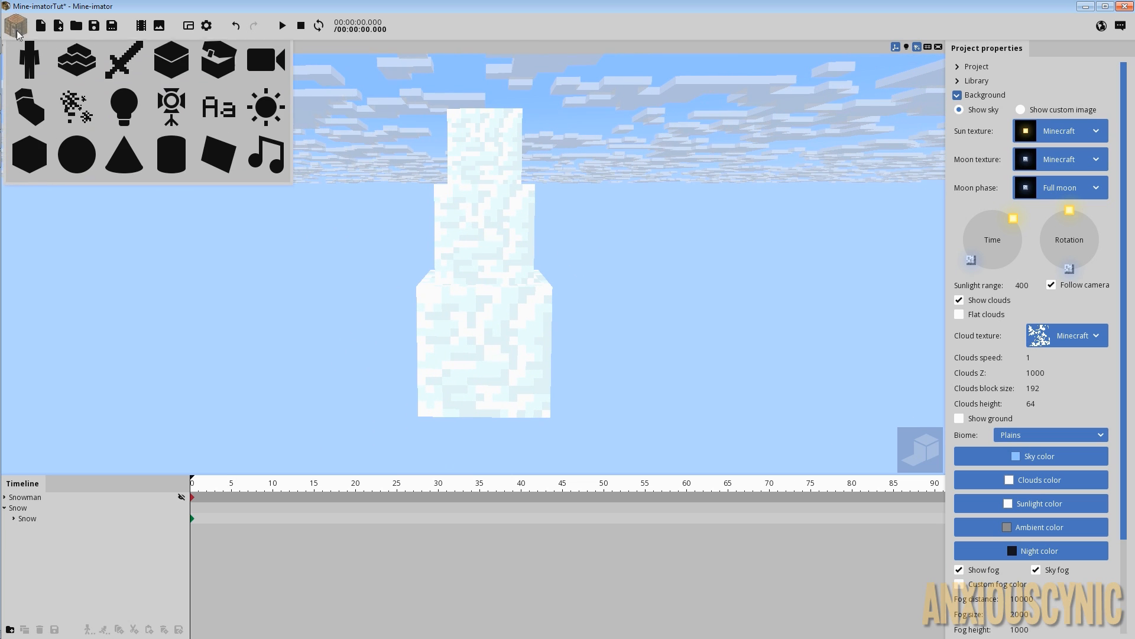
click(177, 74)
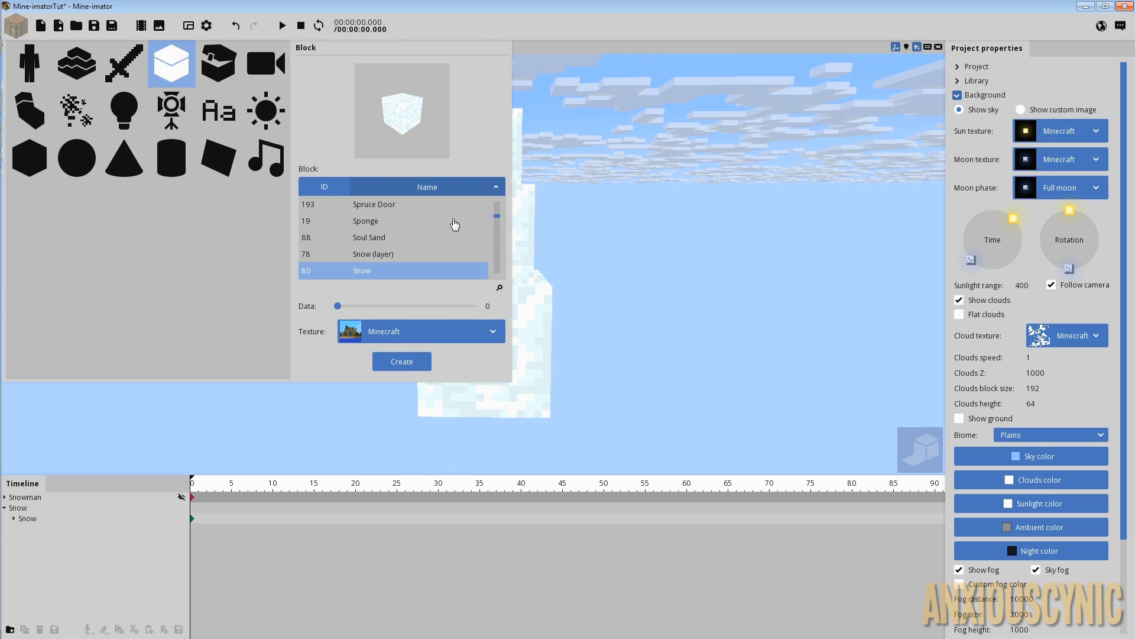
click(454, 189)
click(454, 189)
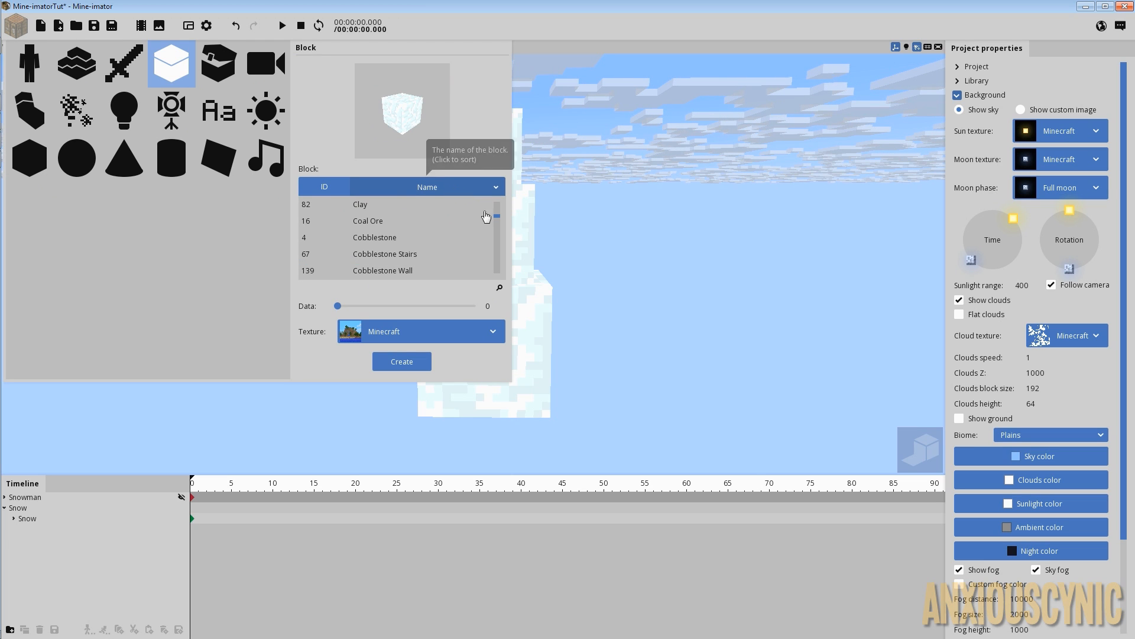
click(382, 223)
click(389, 239)
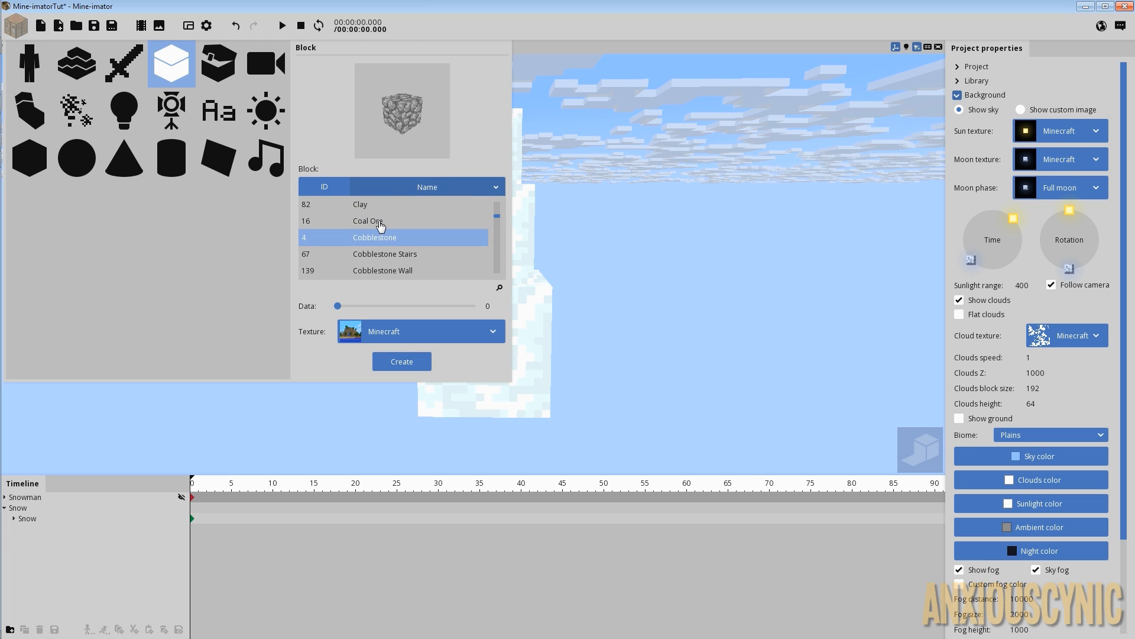
click(379, 223)
scroll(395, 240, up, 1)
click(375, 224)
scroll(387, 228, down, 1)
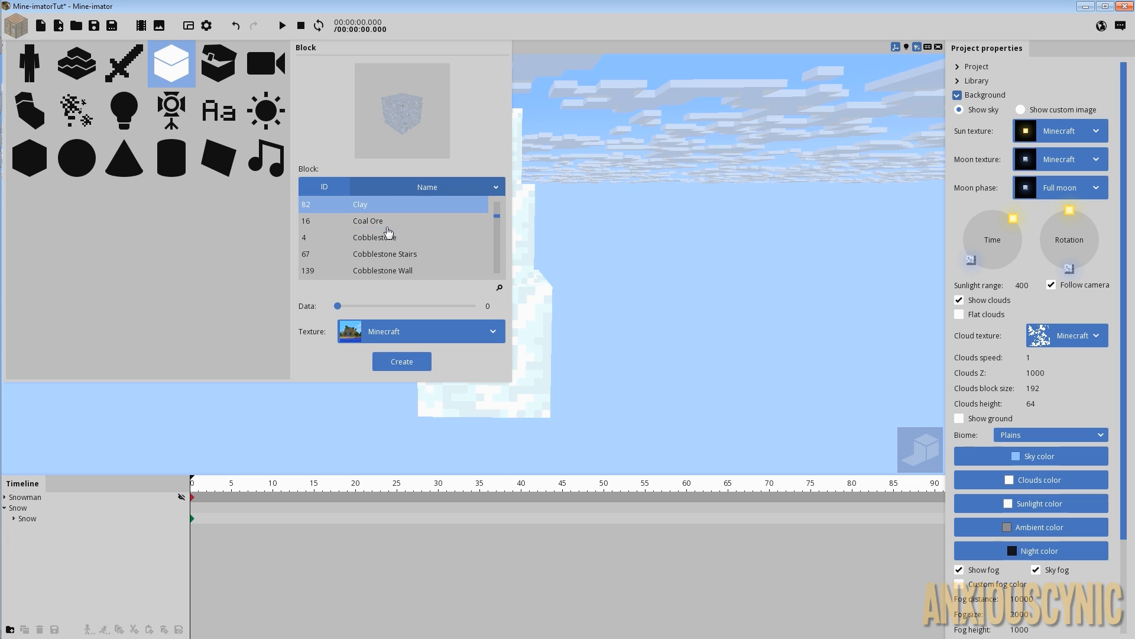
scroll(389, 232, up, 5)
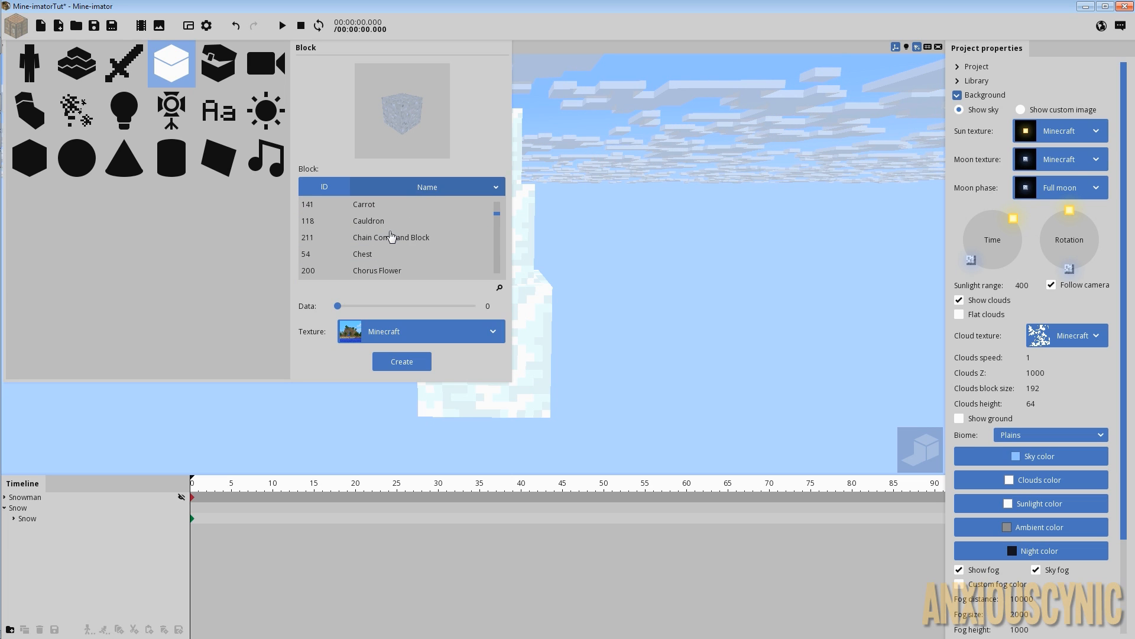
scroll(391, 236, down, 9)
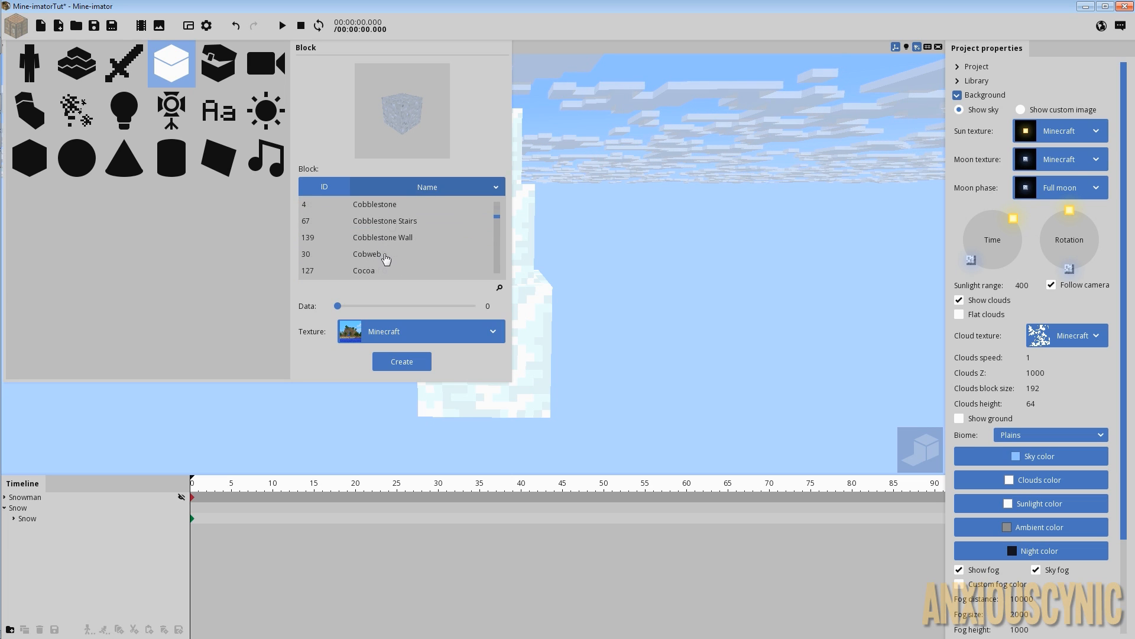
scroll(388, 236, up, 20)
click(387, 224)
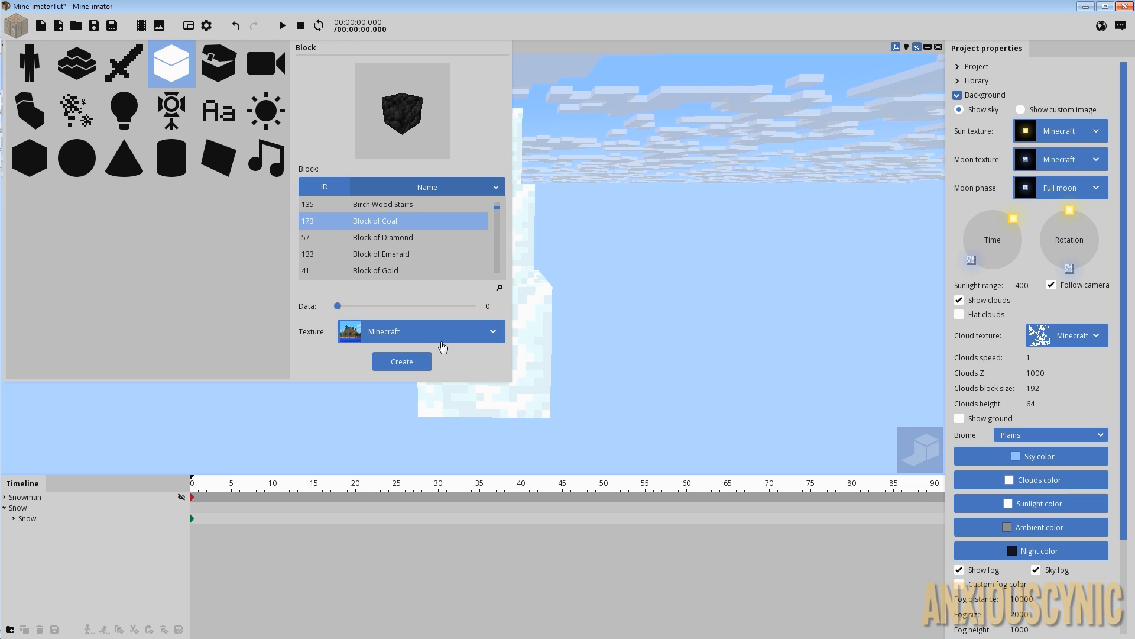
click(404, 362)
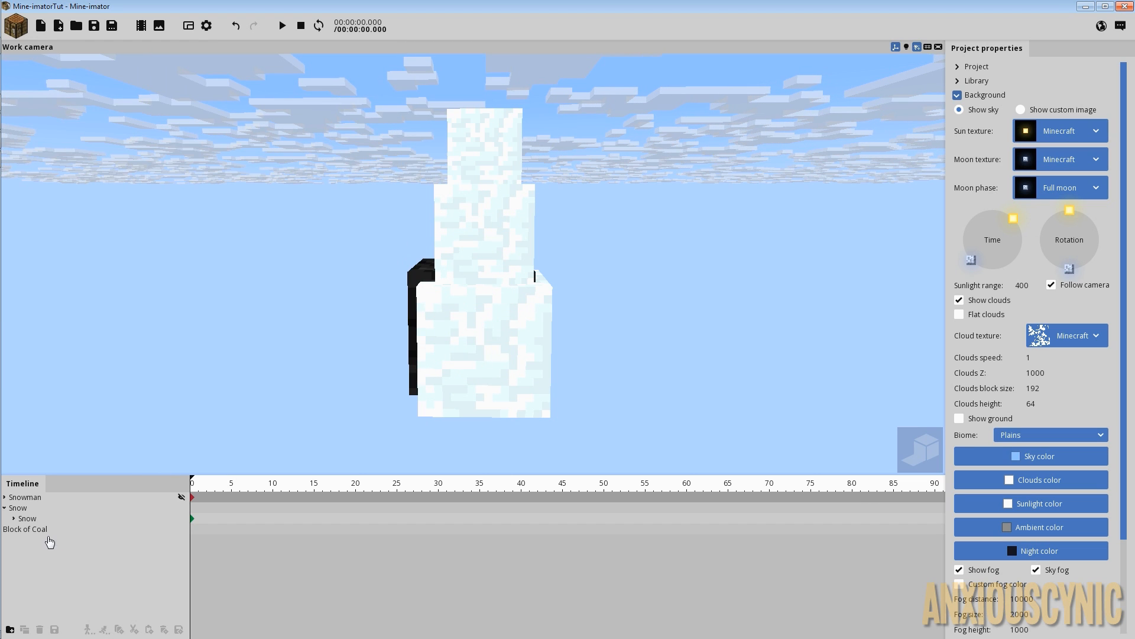
- Give the Block of Coal a custom rotation point with its Z value set to 8
click(42, 530)
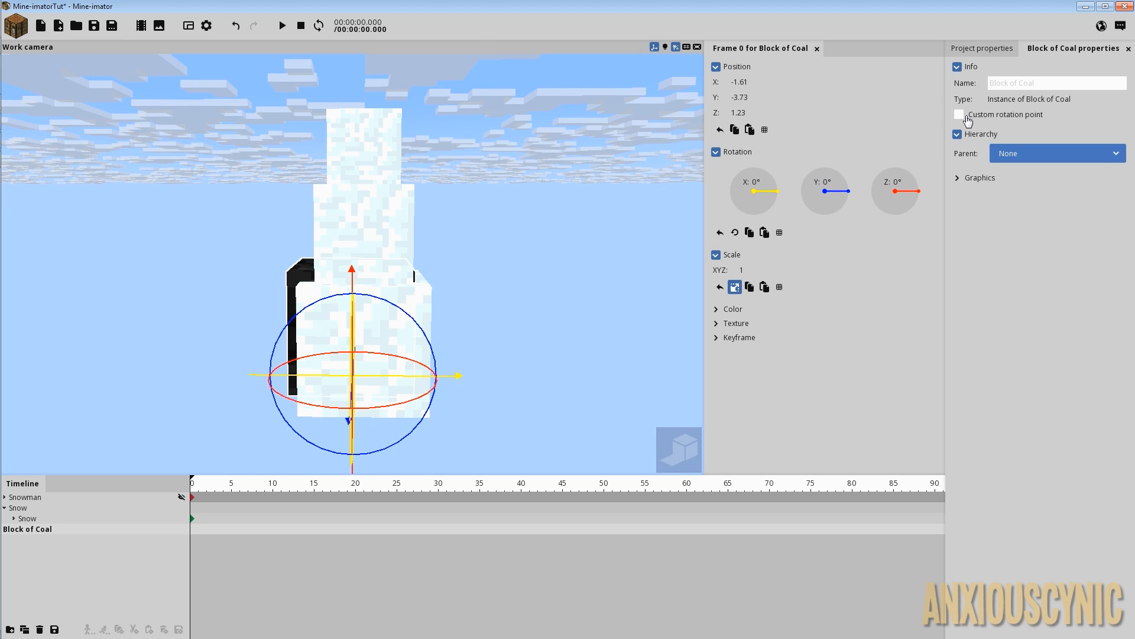
click(959, 115)
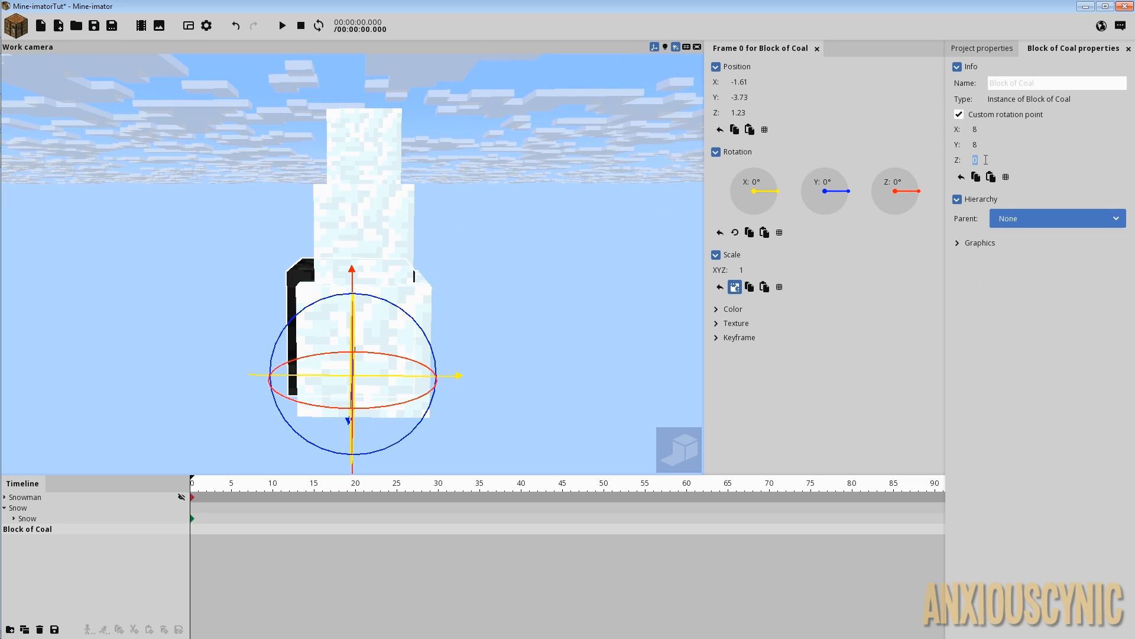
text(8)
key(Return)
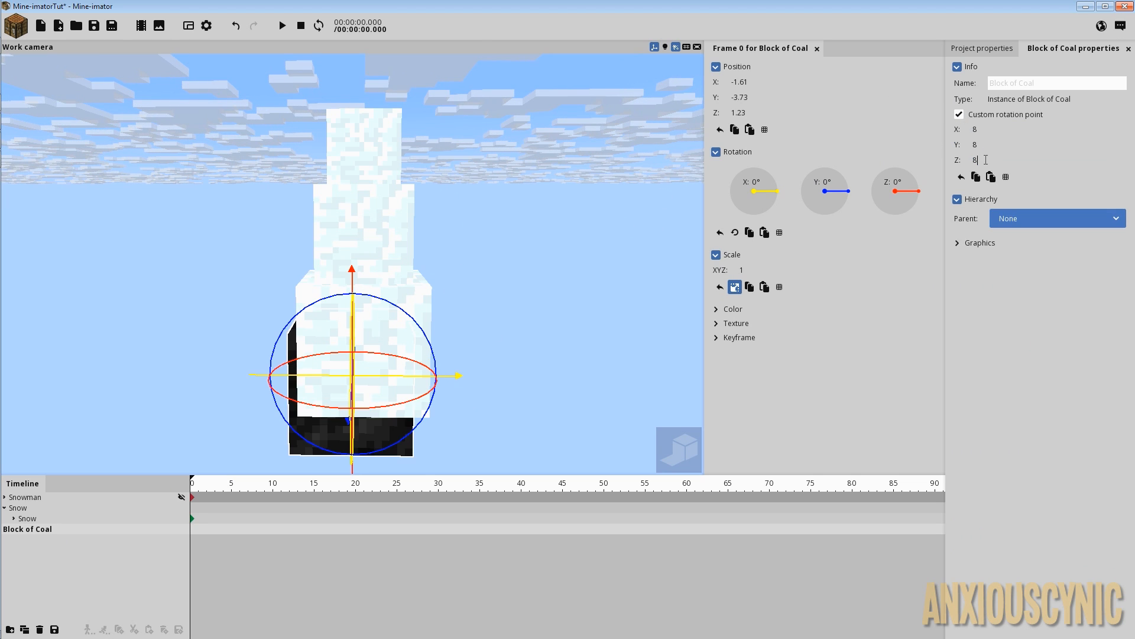
- Reset the Block of Coal's X, Y and Z position to 0 and parent it to the bottom Snow block
right_click(750, 109)
right_click(748, 97)
right_click(745, 82)
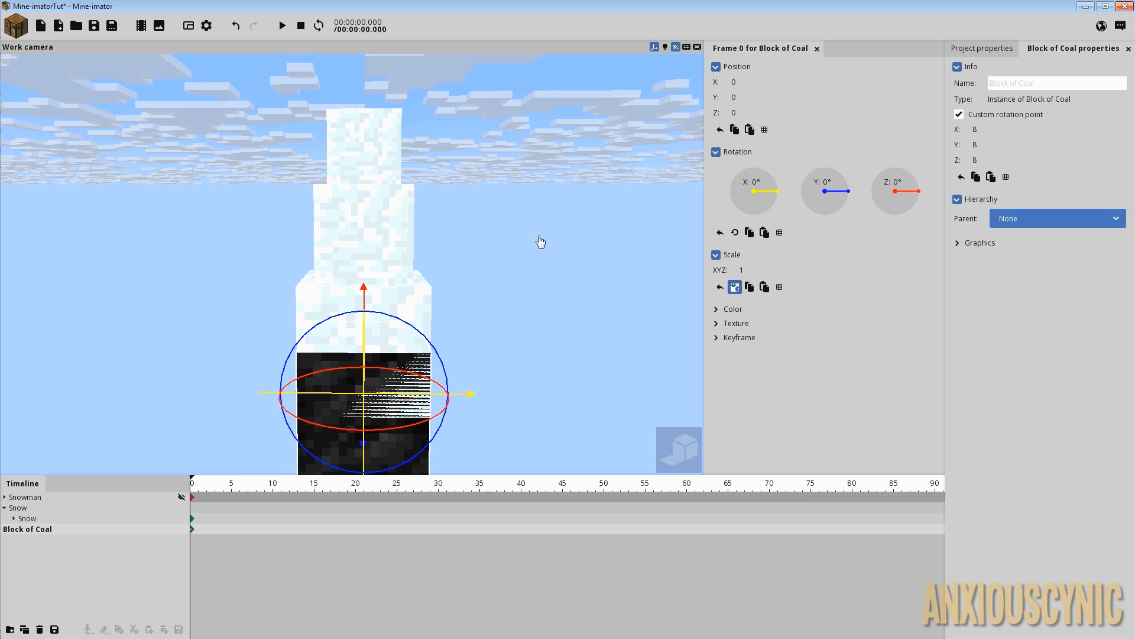
right_drag(541, 242, 531, 280)
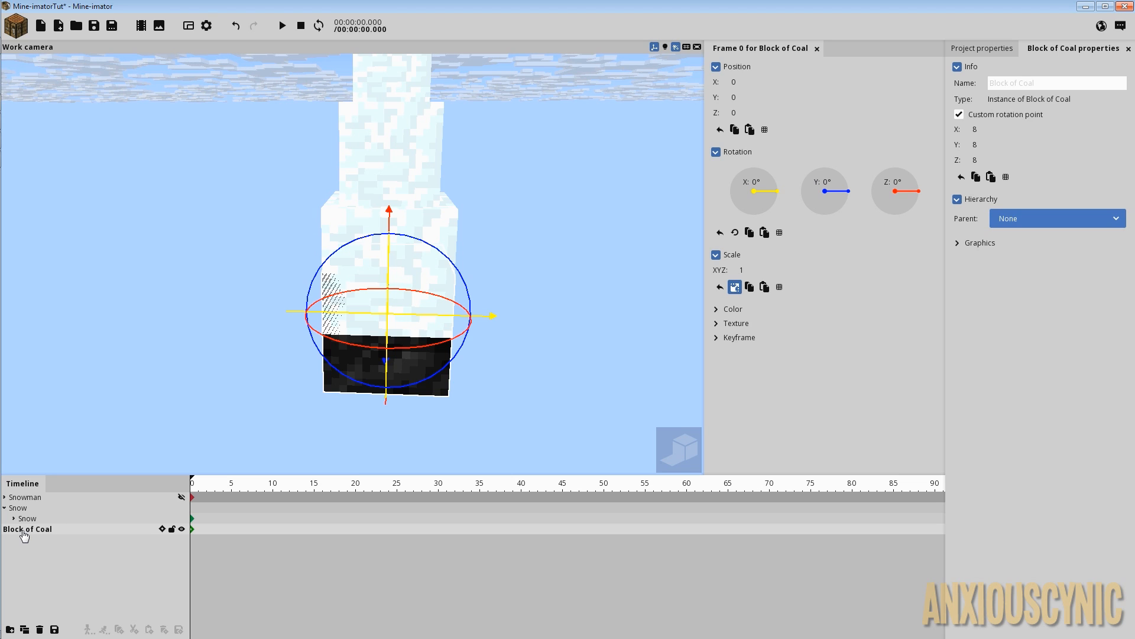
mouse_move(15, 526)
mouse_down()
mouse_move(29, 541)
mouse_move(27, 510)
mouse_up()
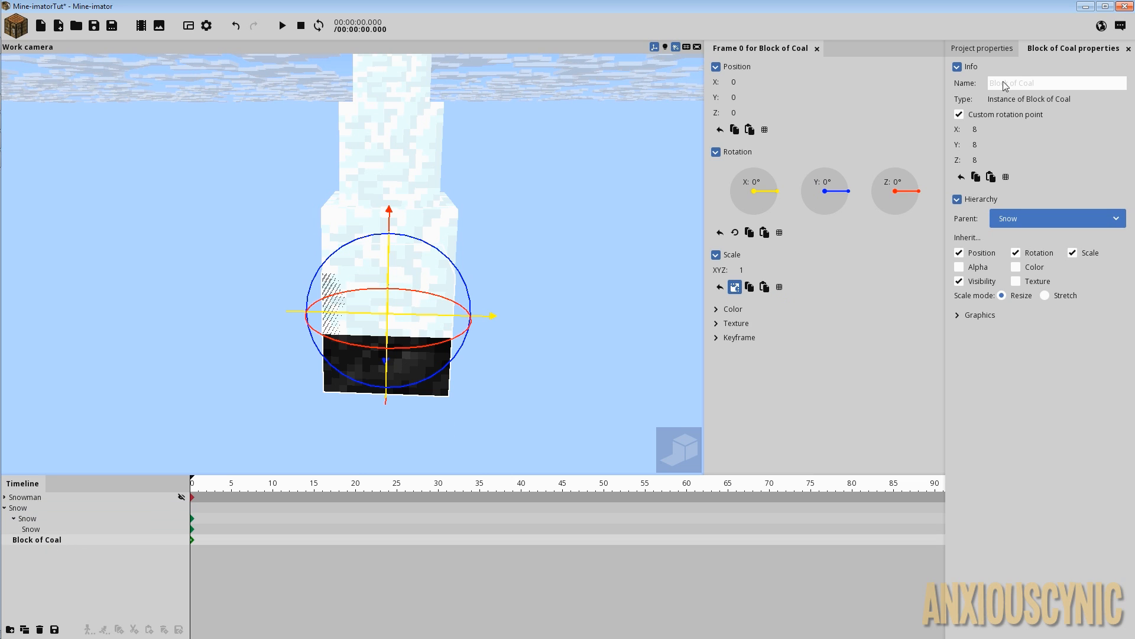
- Rename the Block of Coal in the project library to Doodads and save the project
click(998, 48)
click(971, 83)
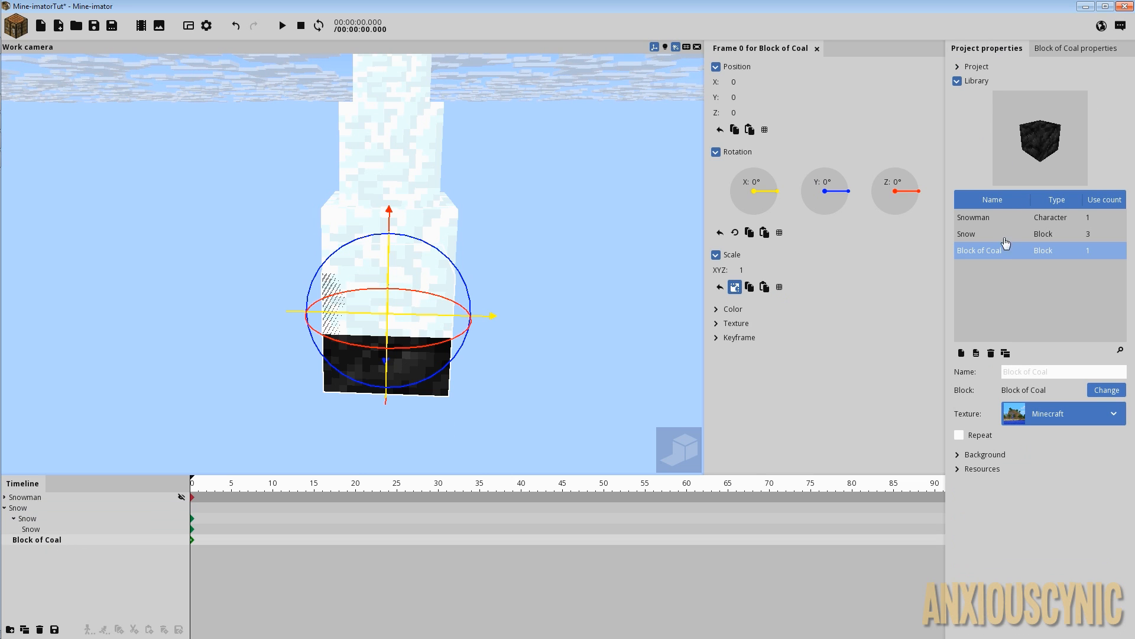
click(1031, 373)
text(DooDads)
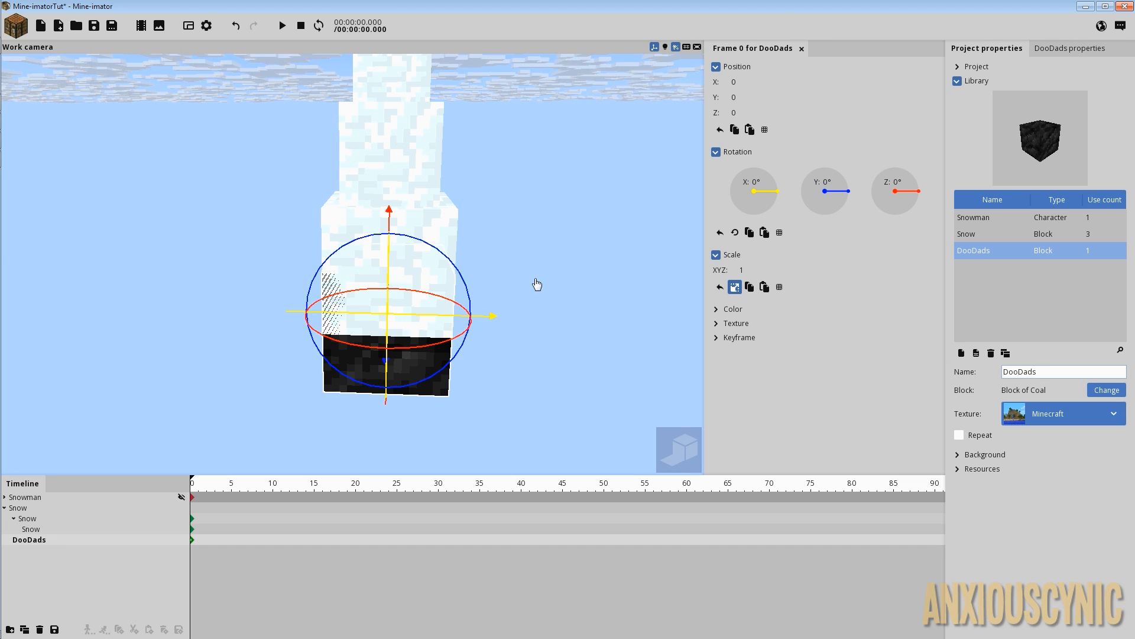
key(BackSpace)
text(d)
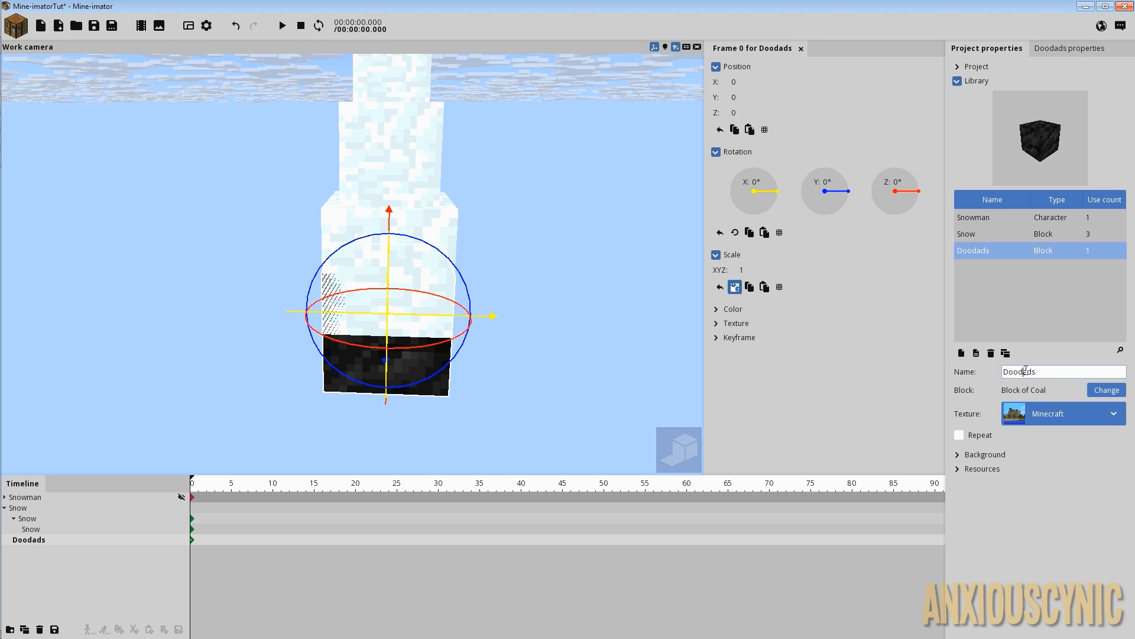
click(94, 26)
- Select the Doodads block and set its overall scale to 0.25
click(28, 509)
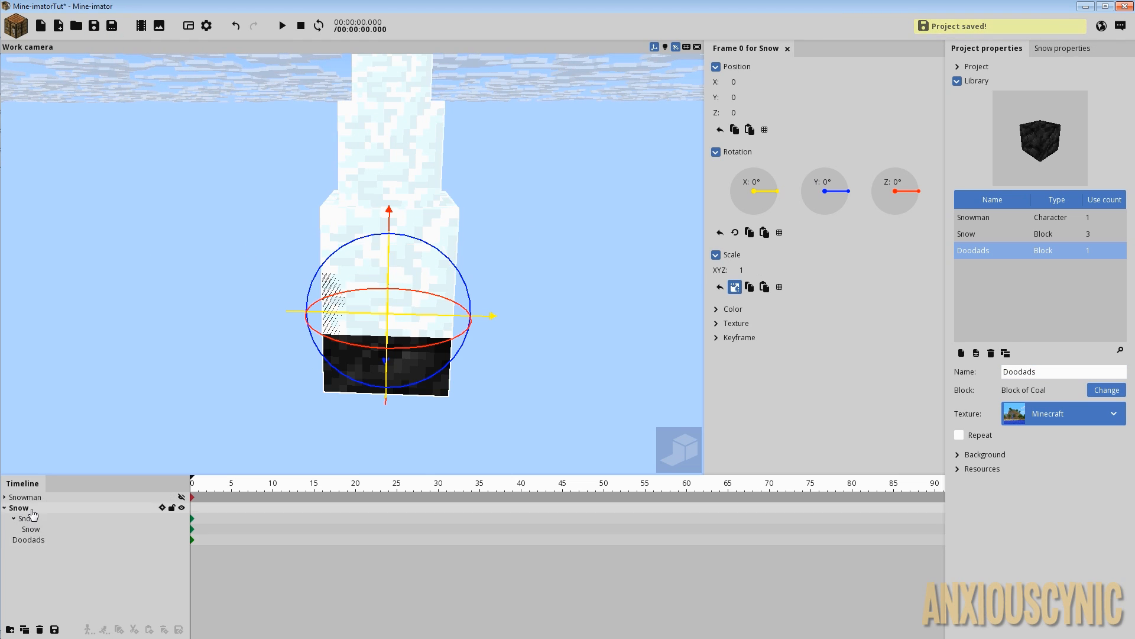
click(47, 540)
drag(260, 331, 142, 320)
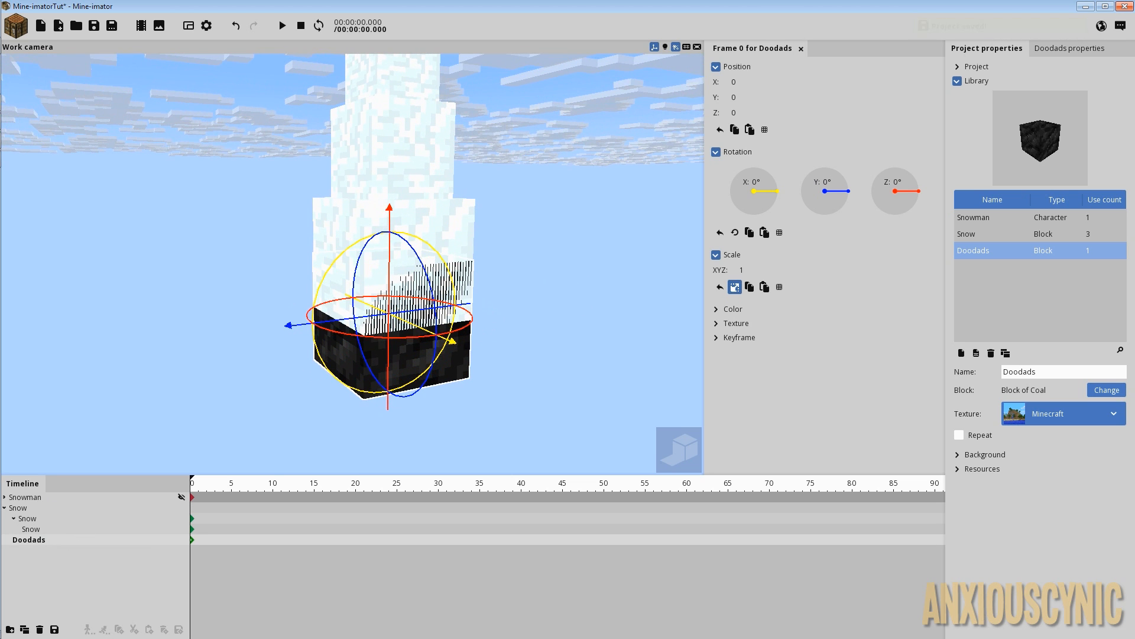
drag(742, 269, 709, 270)
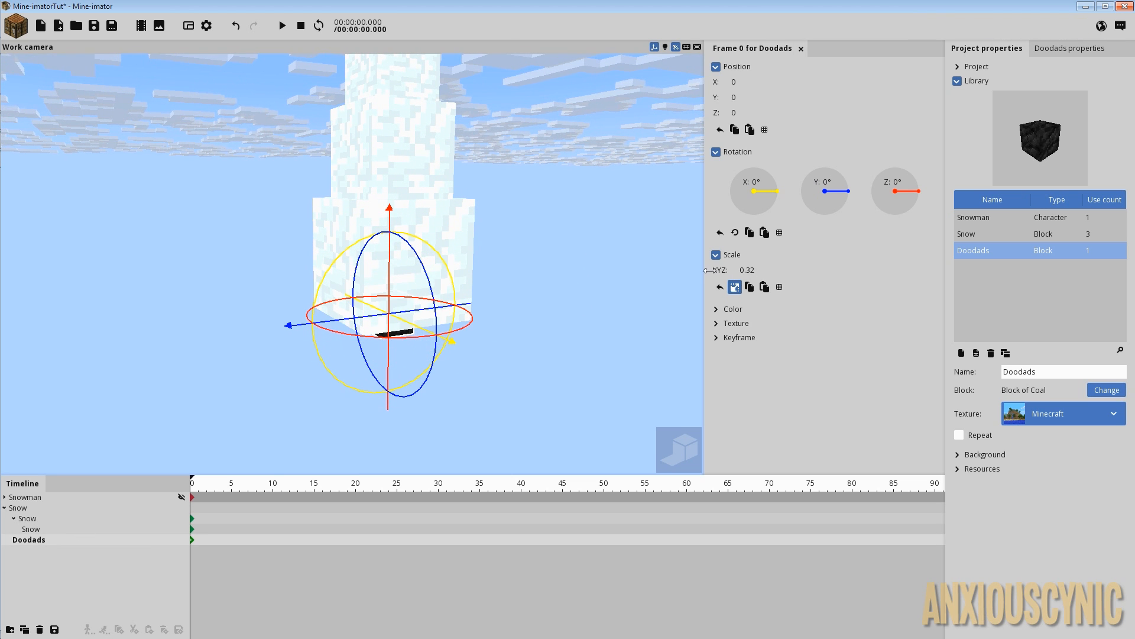
click(747, 270)
key(BackSpace)
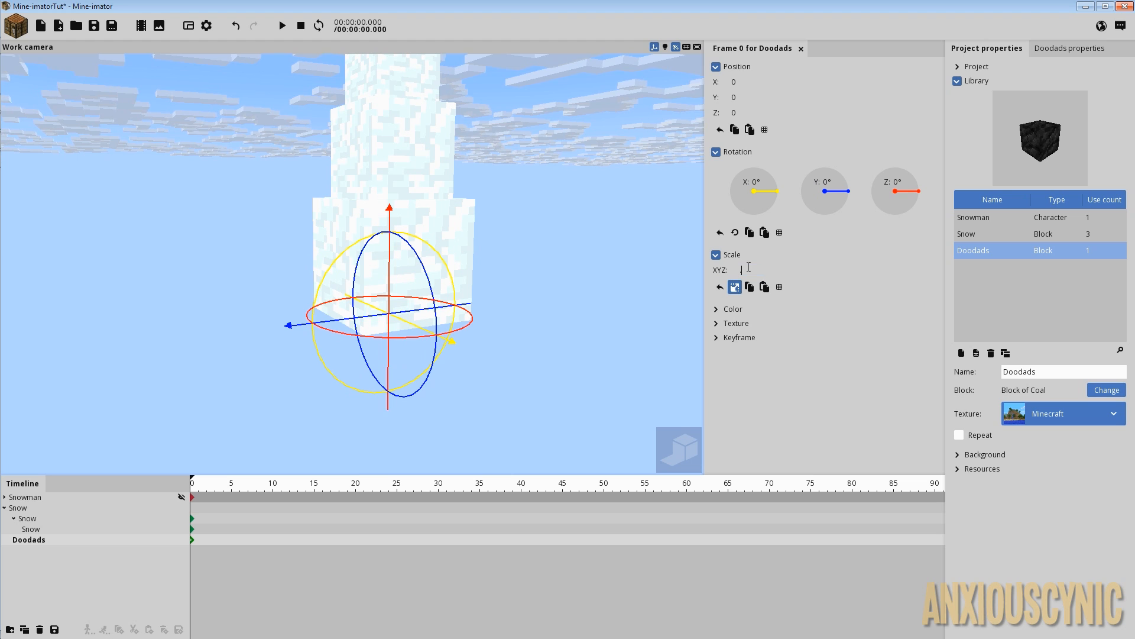
text(.25)
- Set the Doodads block's Y position to 8 and raise it to a Z position of about 7.43
drag(418, 296, 355, 325)
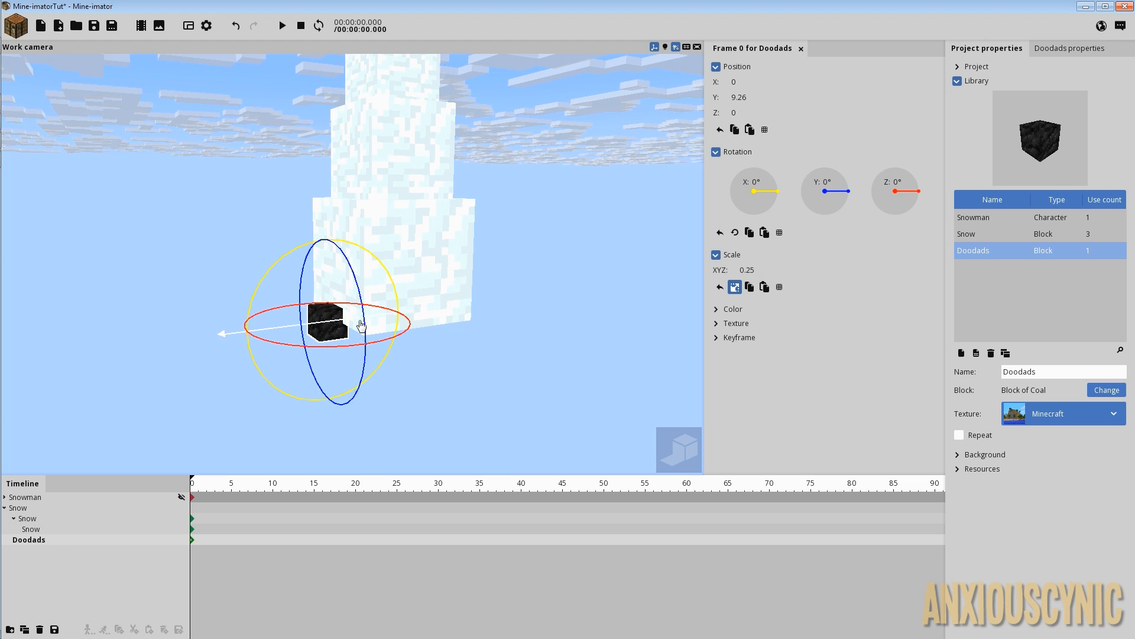
click(750, 98)
text(8)
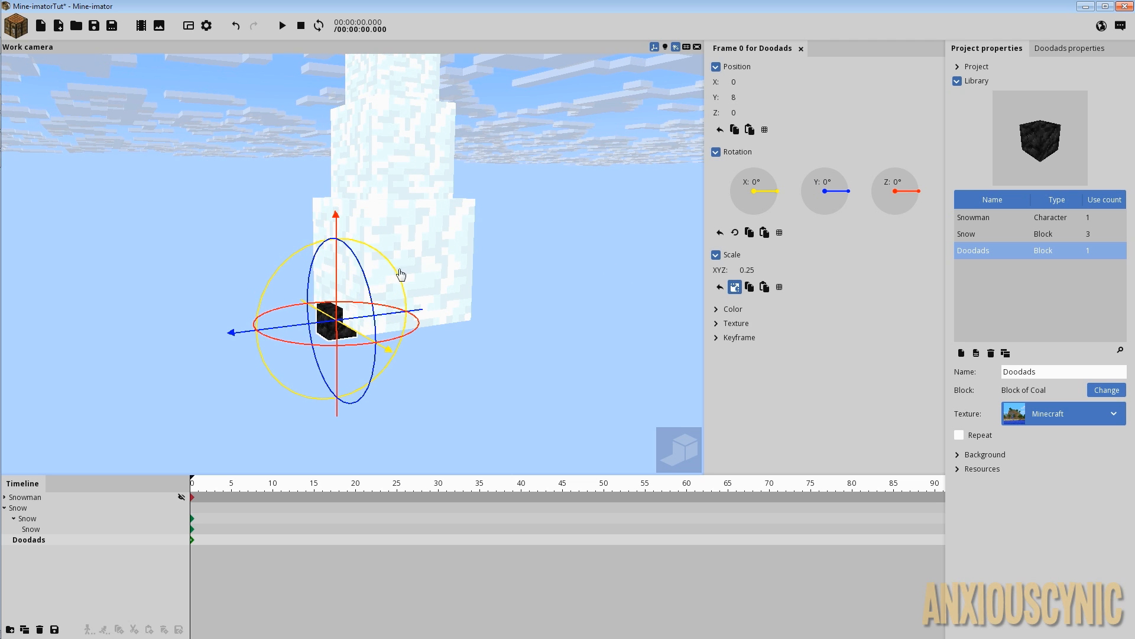
drag(337, 247, 332, 223)
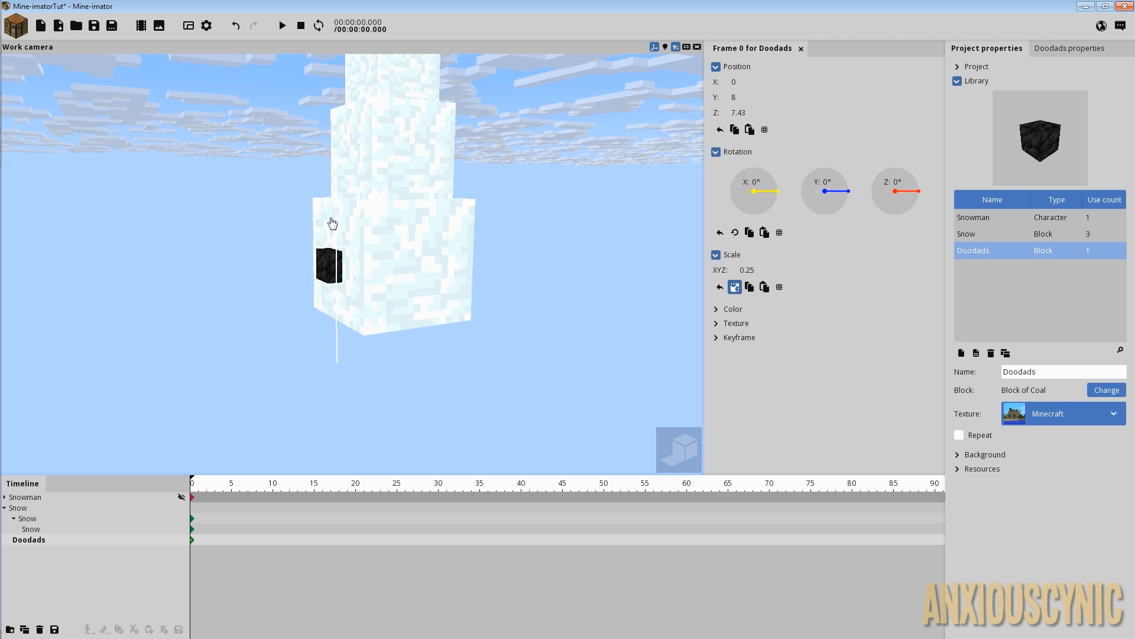
- Shrink the Doodads block to an overall scale of 0.12
drag(414, 144, 529, 159)
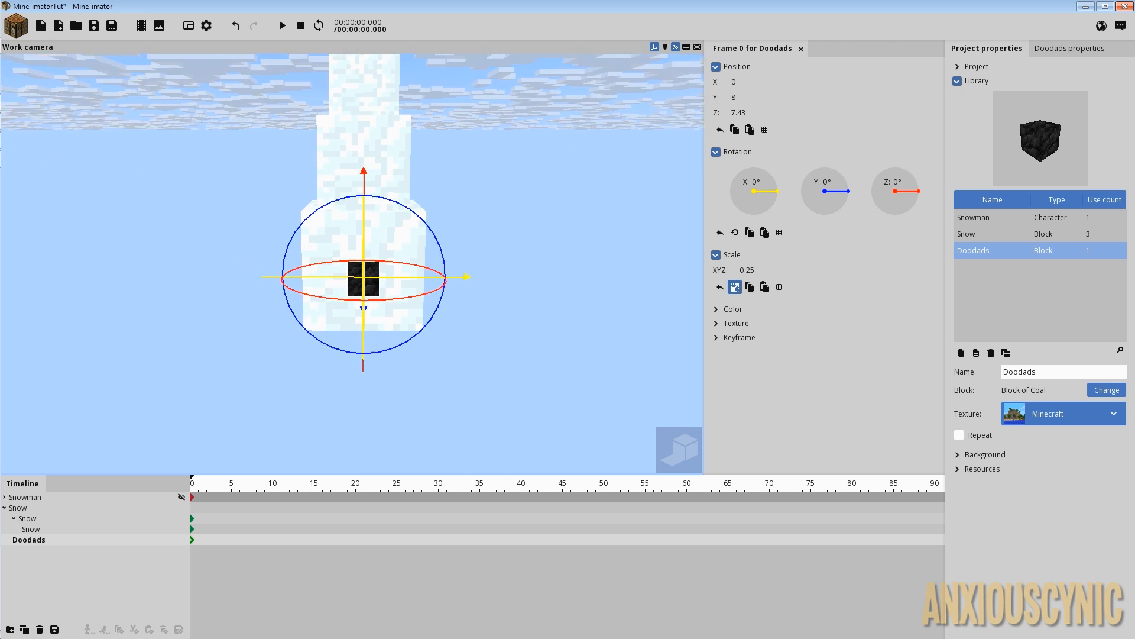
scroll(459, 160, up, 1)
drag(451, 163, 475, 133)
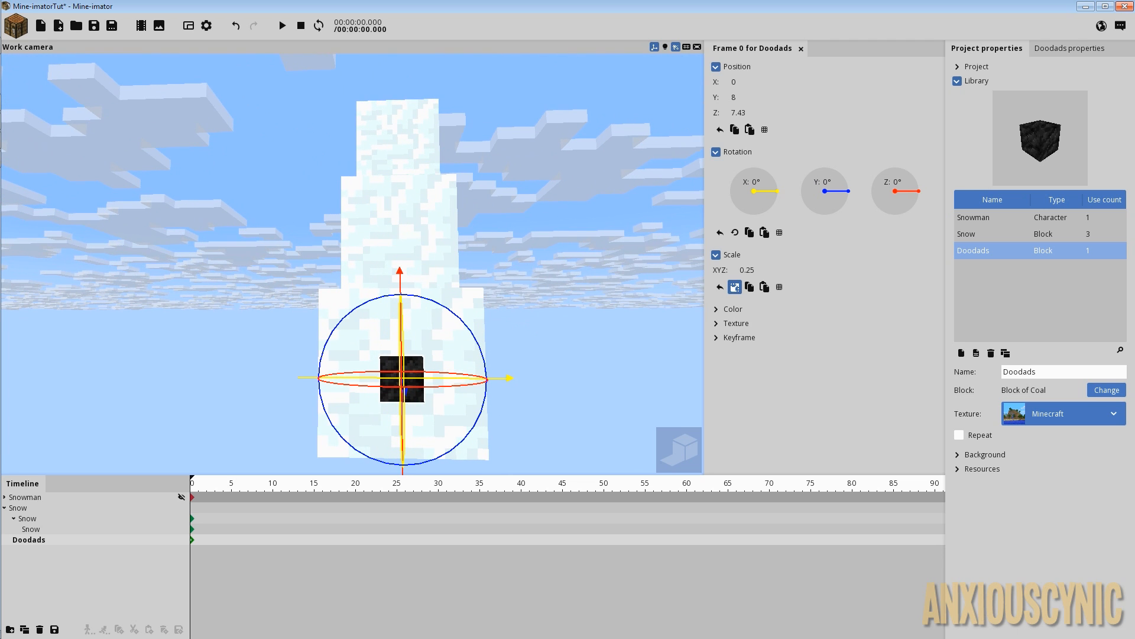
right_drag(545, 274, 534, 258)
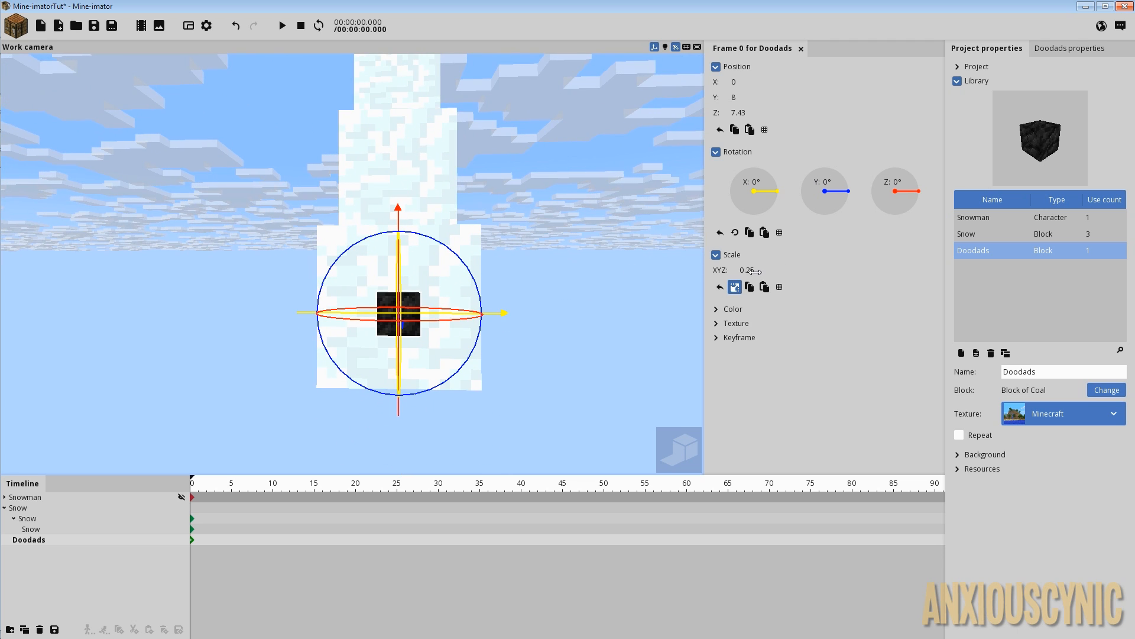
drag(751, 271, 735, 271)
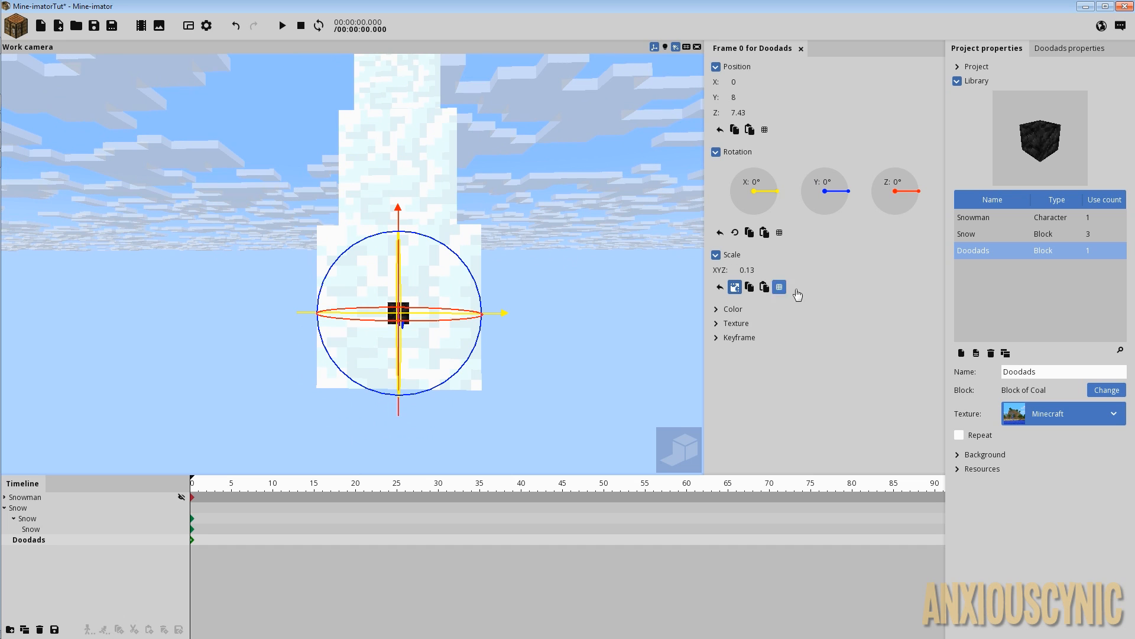
click(755, 271)
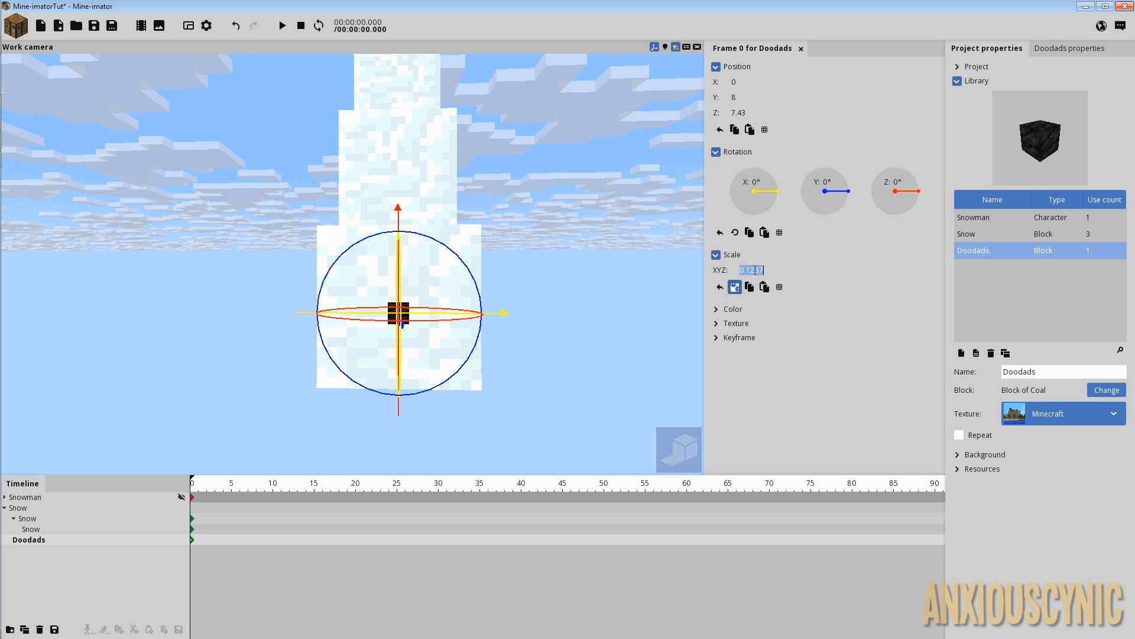
text(.12)
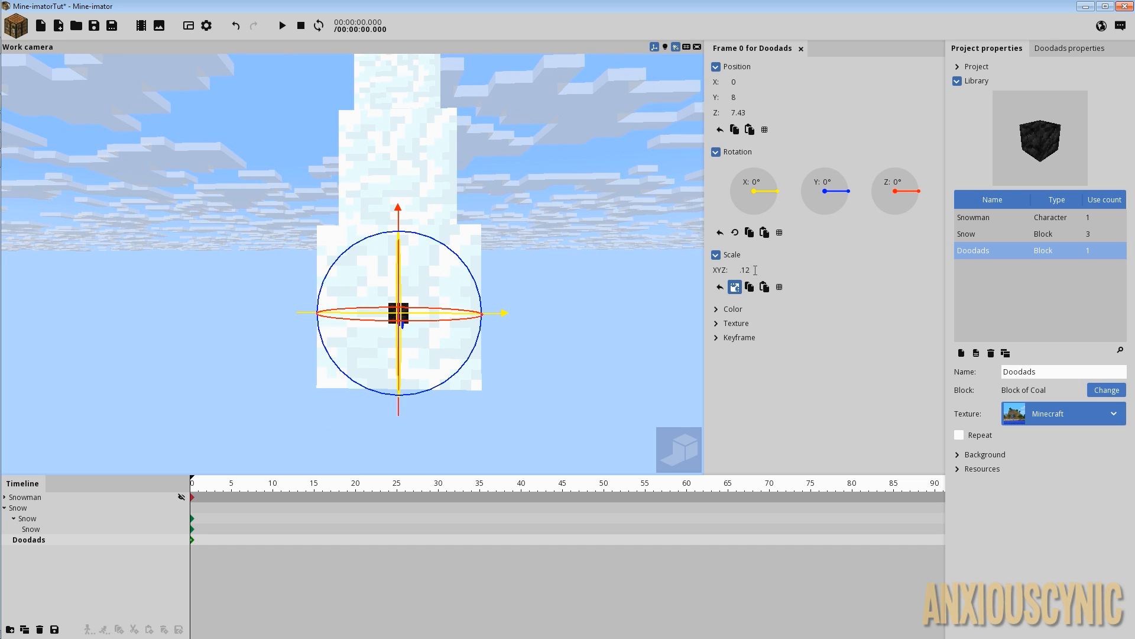
- Raise the Doodads block to about Z 13.20 on the bottom Snow block's front and save the project
drag(398, 215, 397, 205)
drag(397, 111, 397, 101)
drag(540, 214, 398, 156)
click(93, 27)
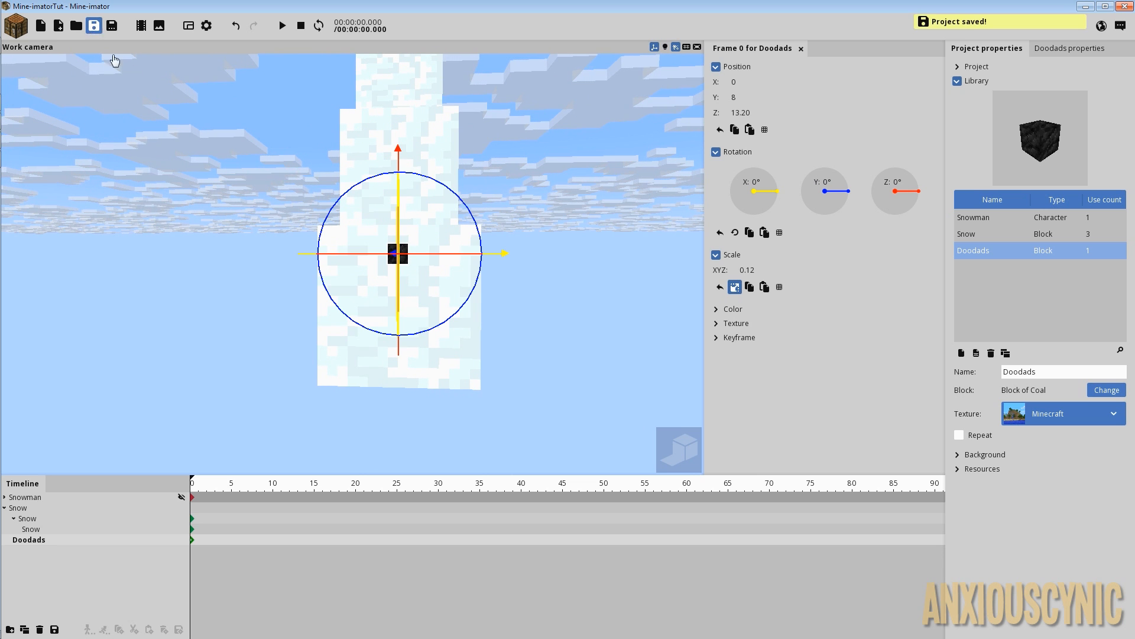
- Sink the Doodads block into the bottom Snow block by setting its Y position to 7.5, and save the project
middle_drag(355, 266, 426, 266)
scroll(507, 193, up, 5)
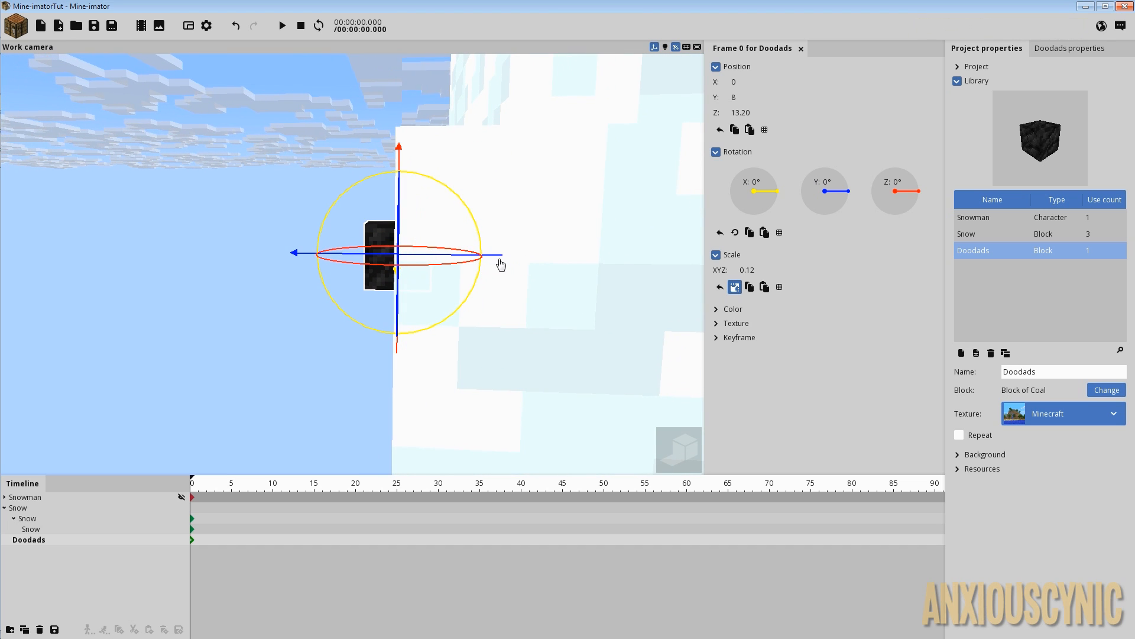
drag(501, 264, 517, 271)
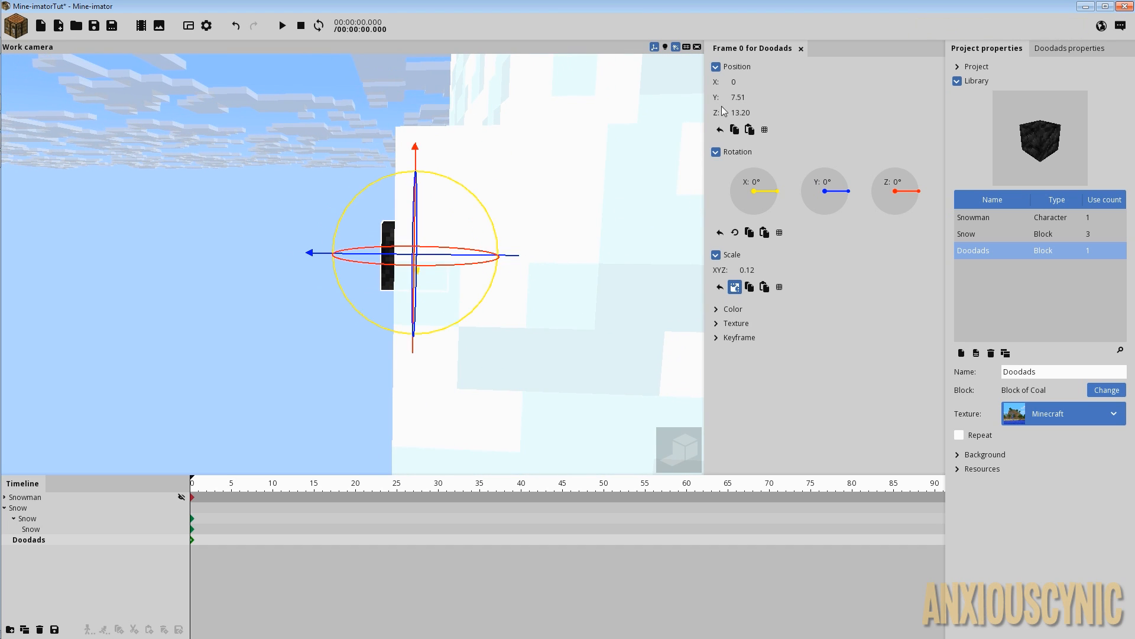
text(7.)
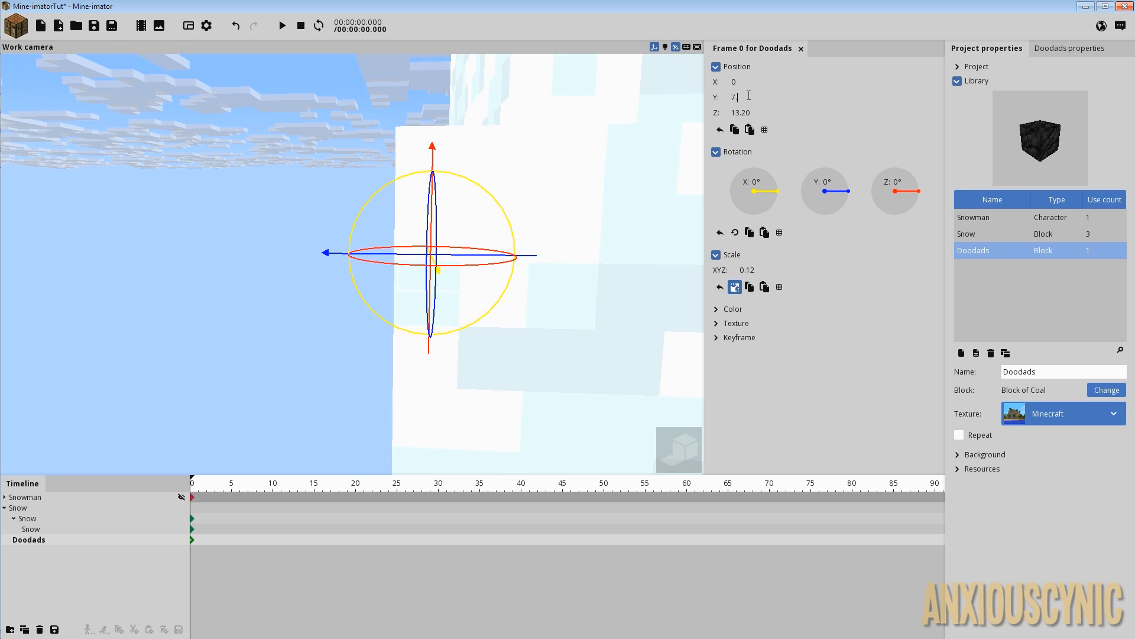
text(5)
middle_drag(460, 225, 311, 221)
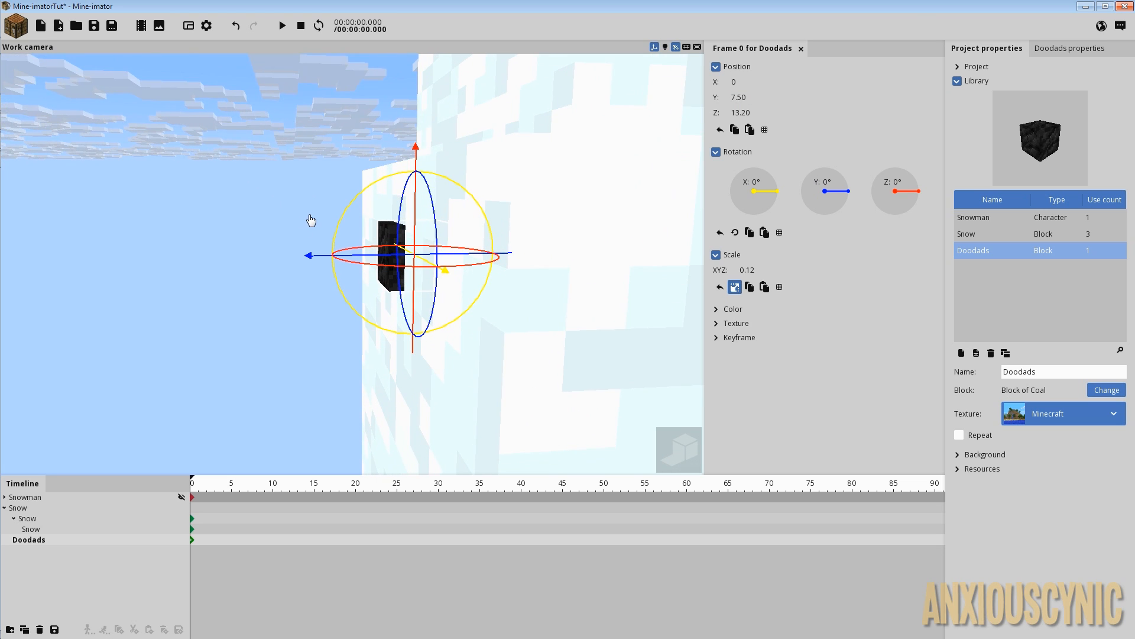
key(ctrl+s)
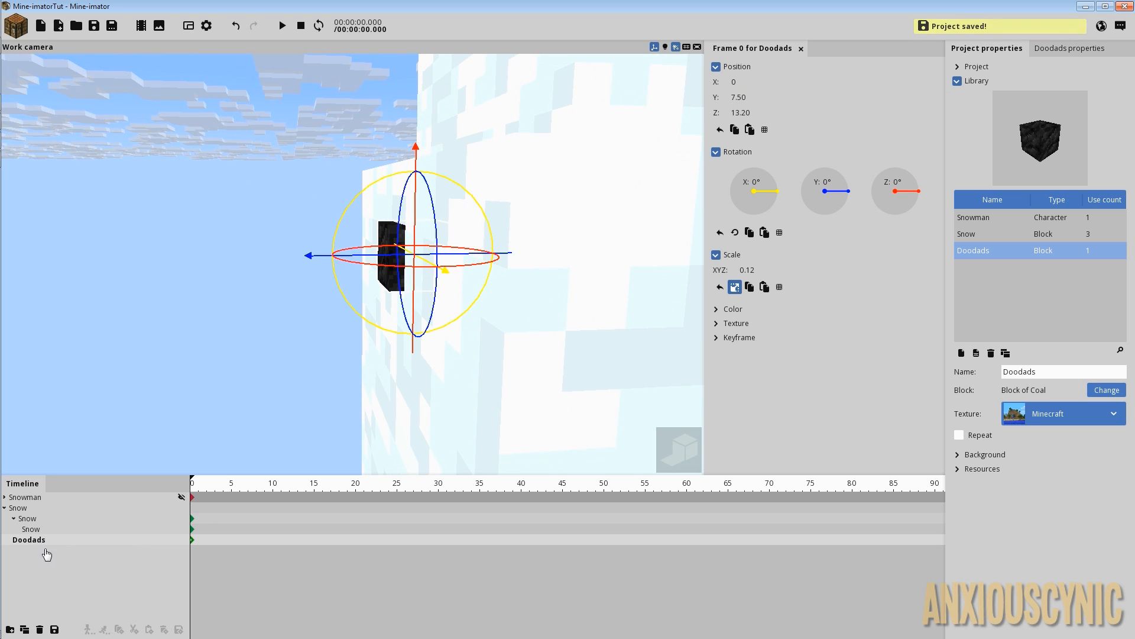
- Duplicate the Doodads block, parent the copy to the middle Snow block and set its Z position to 4
click(24, 630)
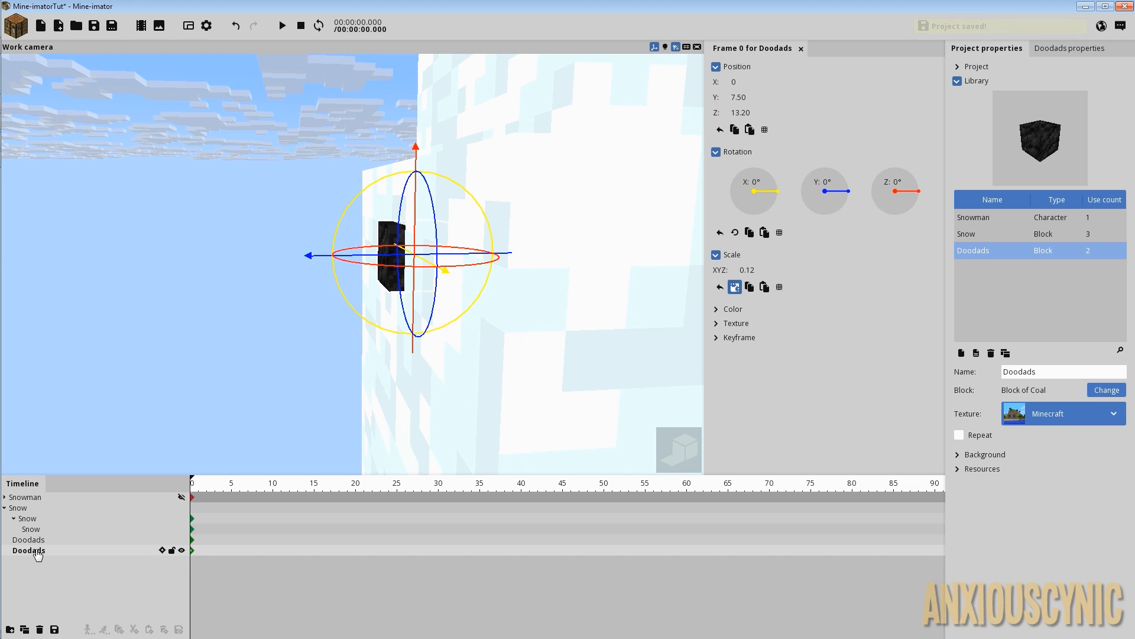
drag(37, 551, 38, 519)
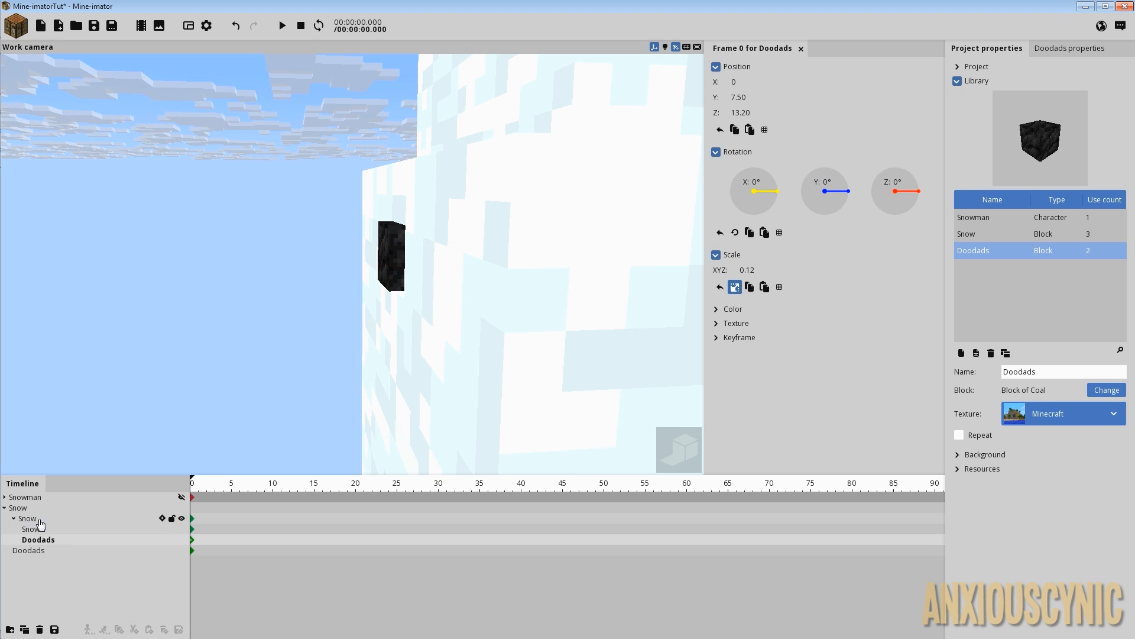
drag(436, 275, 431, 277)
scroll(431, 277, down, 3)
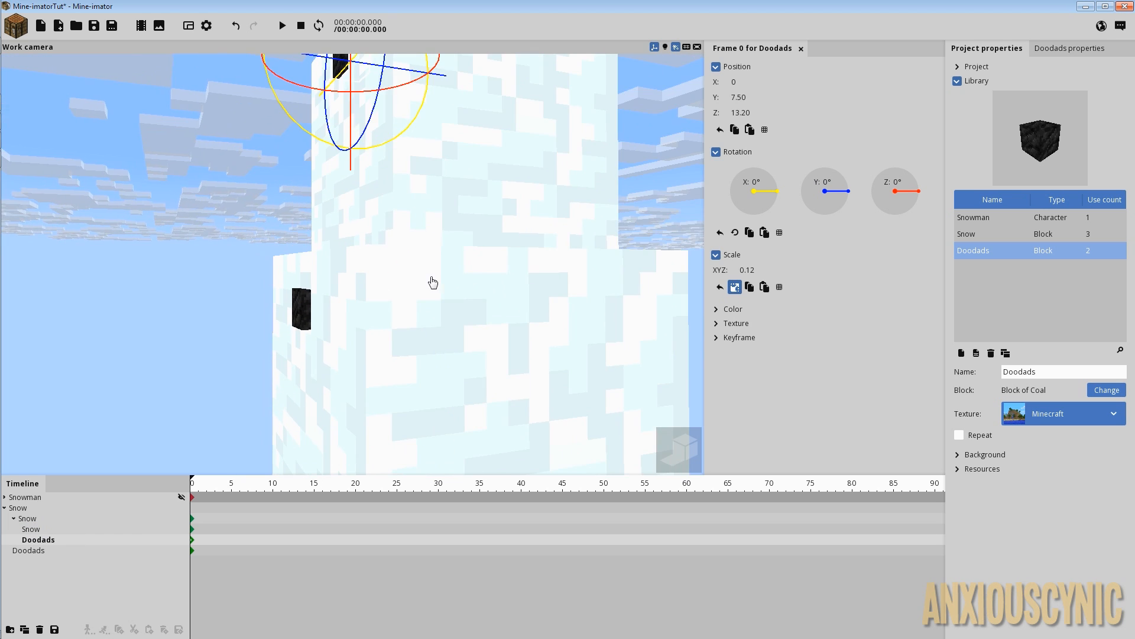
drag(449, 202, 424, 221)
right_drag(578, 306, 577, 307)
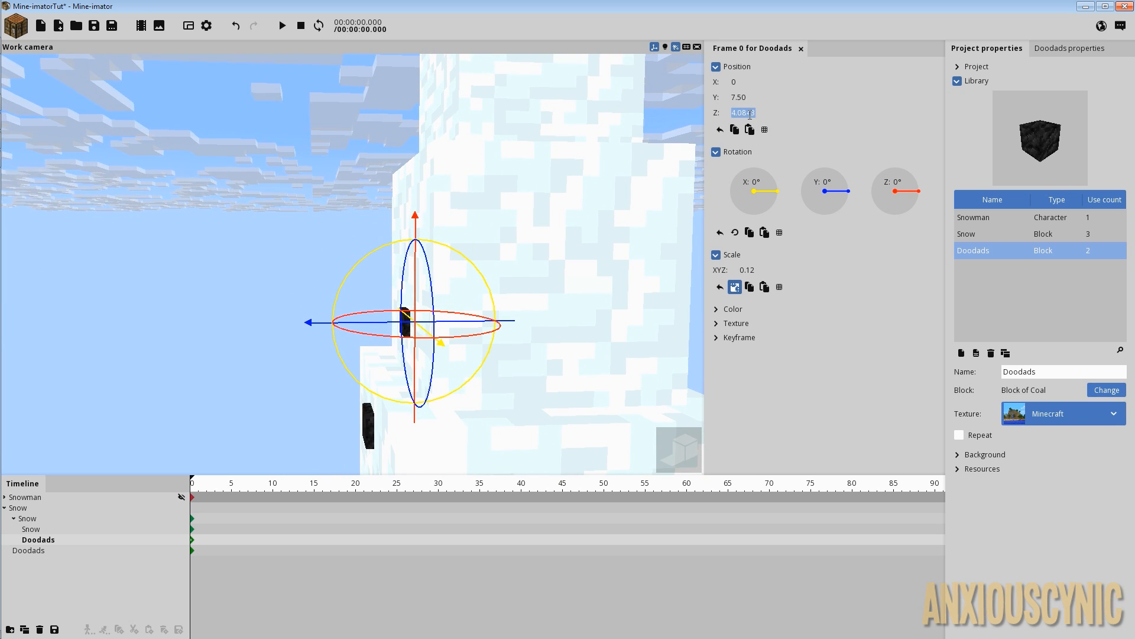
text(4)
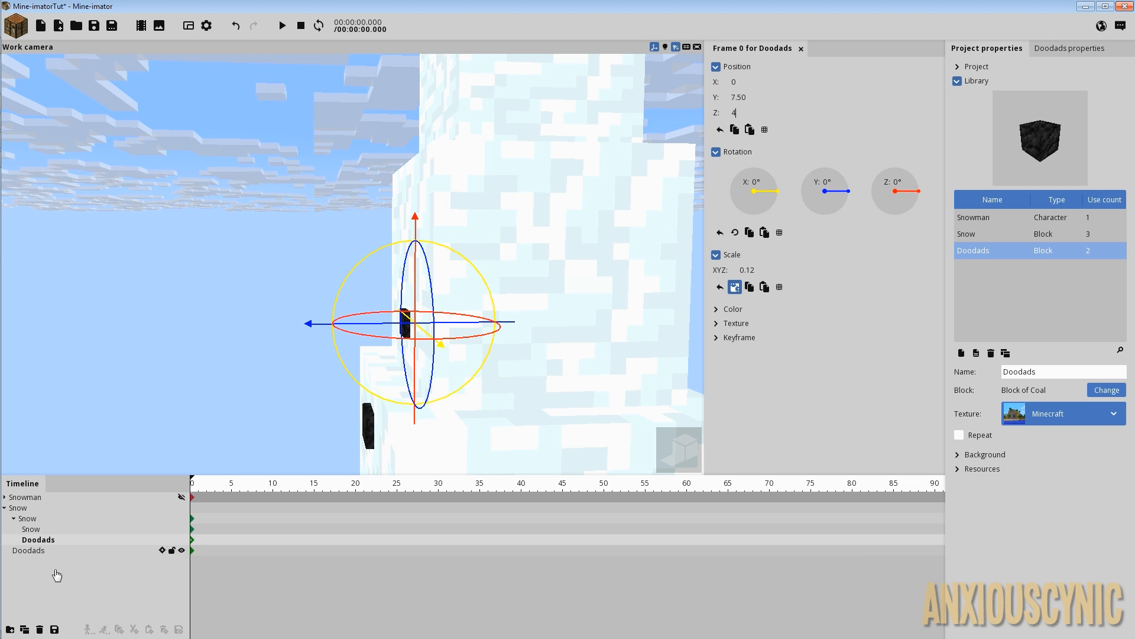
- Duplicate the middle Snow block's button and set the copy's Z position to 9
click(24, 628)
drag(397, 301, 427, 226)
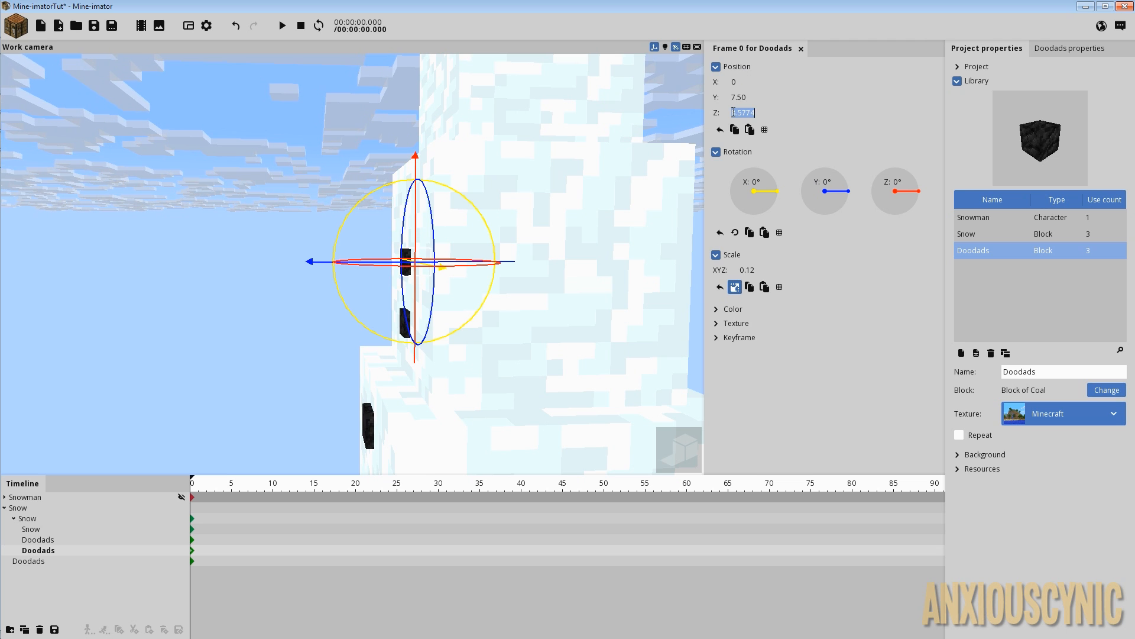
text(8)
middle_drag(524, 199, 236, 418)
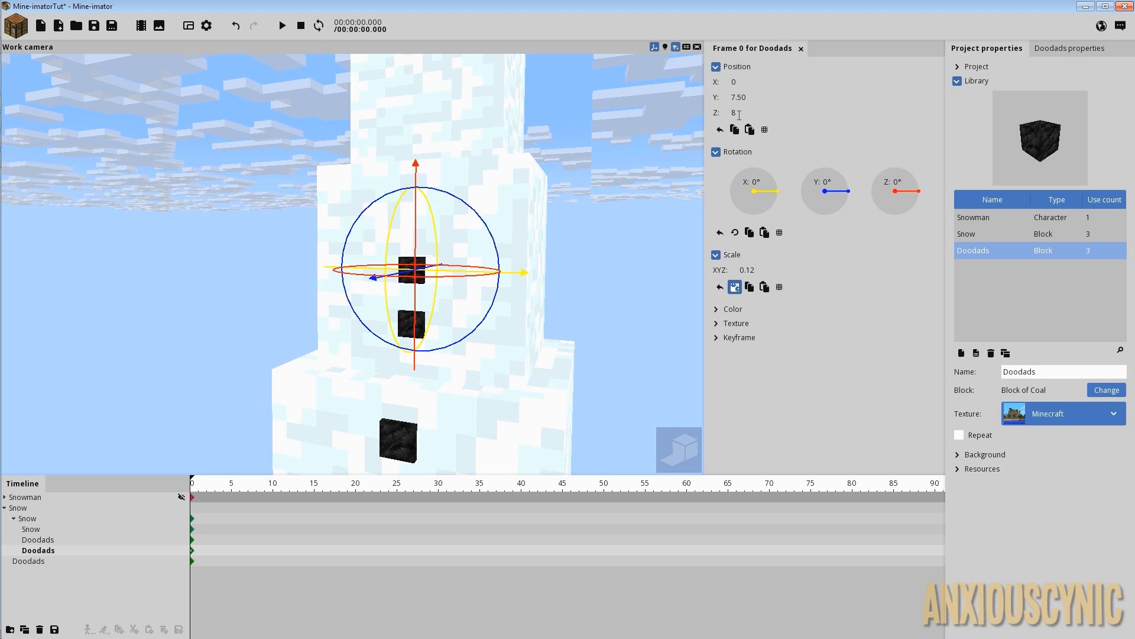
key(BackSpace)
text(9)
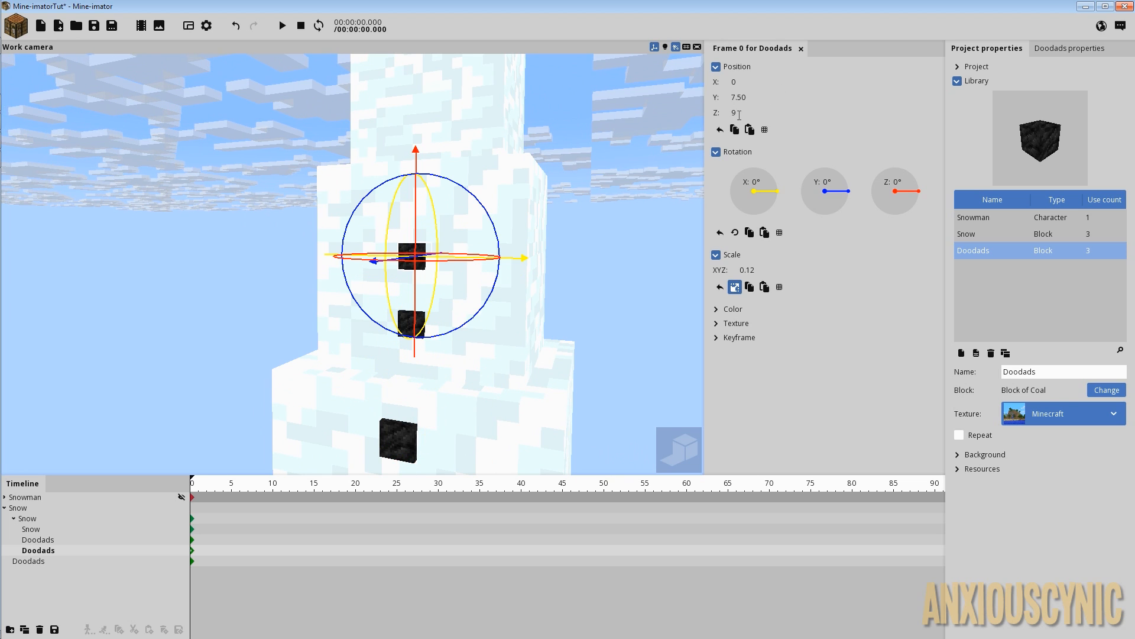
- Add a third button to the middle Snow block by duplicating the second one at Z position 14, and save the project
click(24, 629)
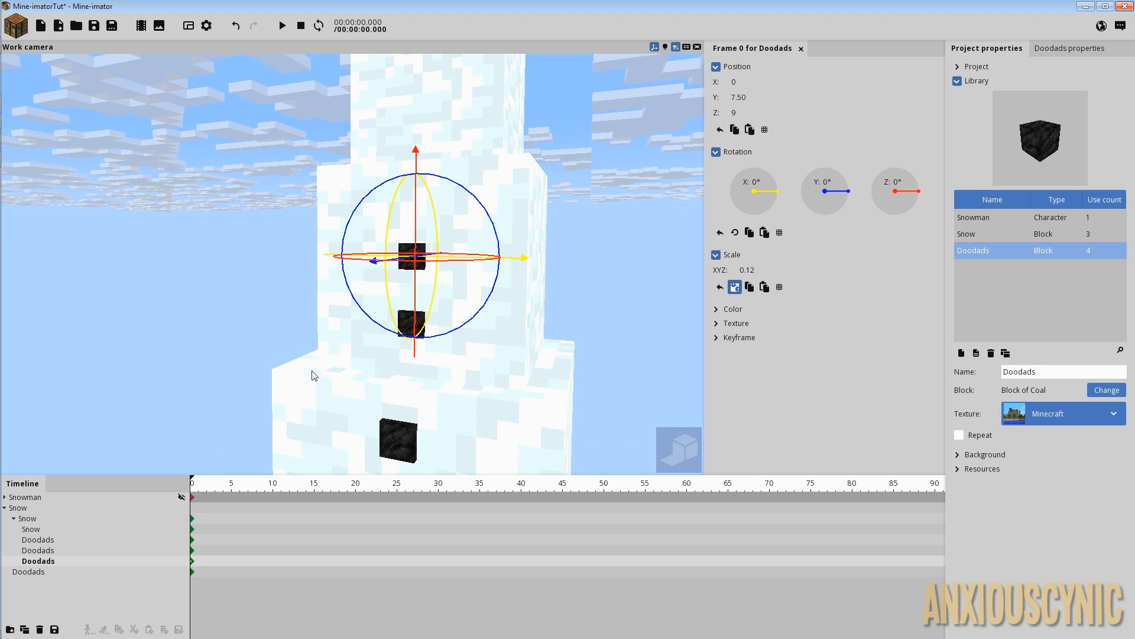
drag(416, 228, 432, 159)
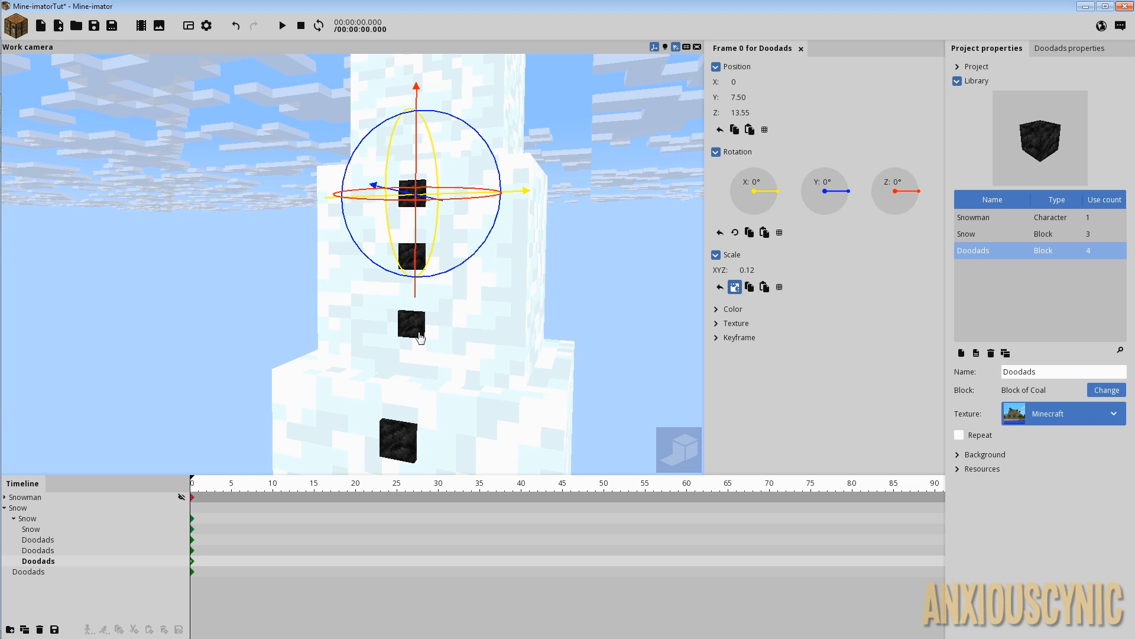
click(742, 113)
text(14)
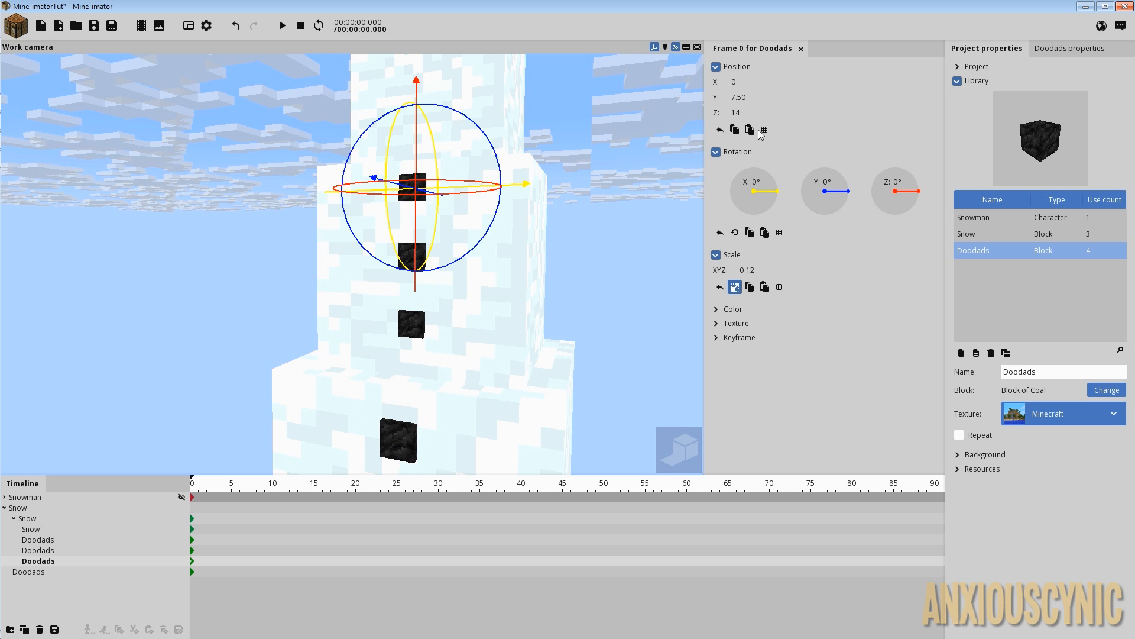
click(545, 266)
middle_drag(545, 269, 172, 464)
key(ctrl+s)
- Duplicate the uppermost button and parent the copy to the top Snow block that forms the head
click(32, 561)
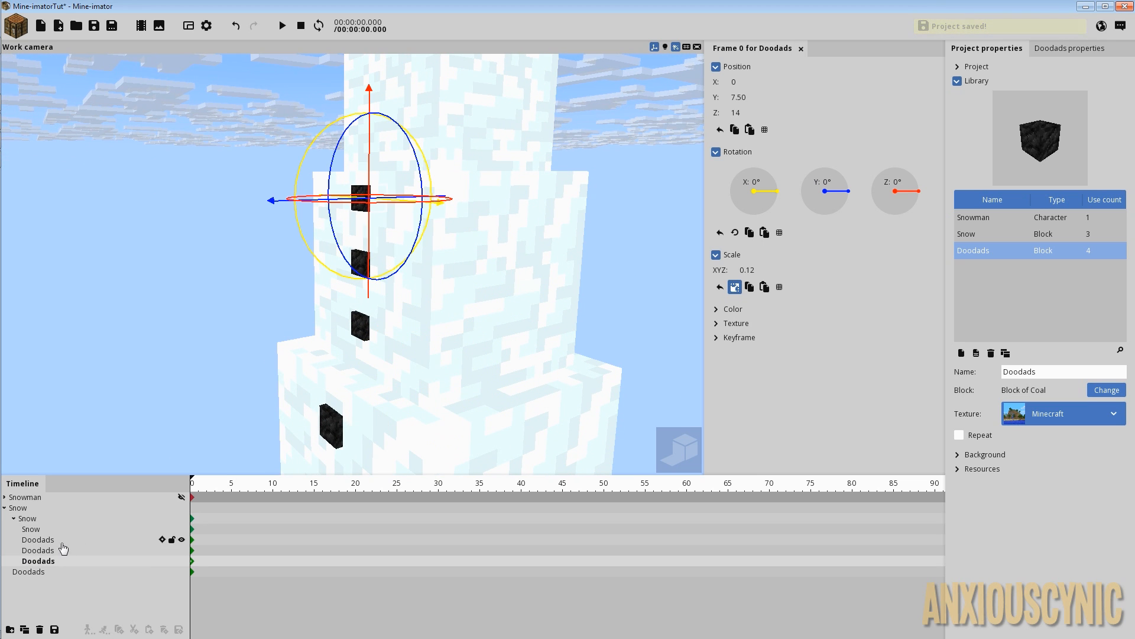
click(22, 631)
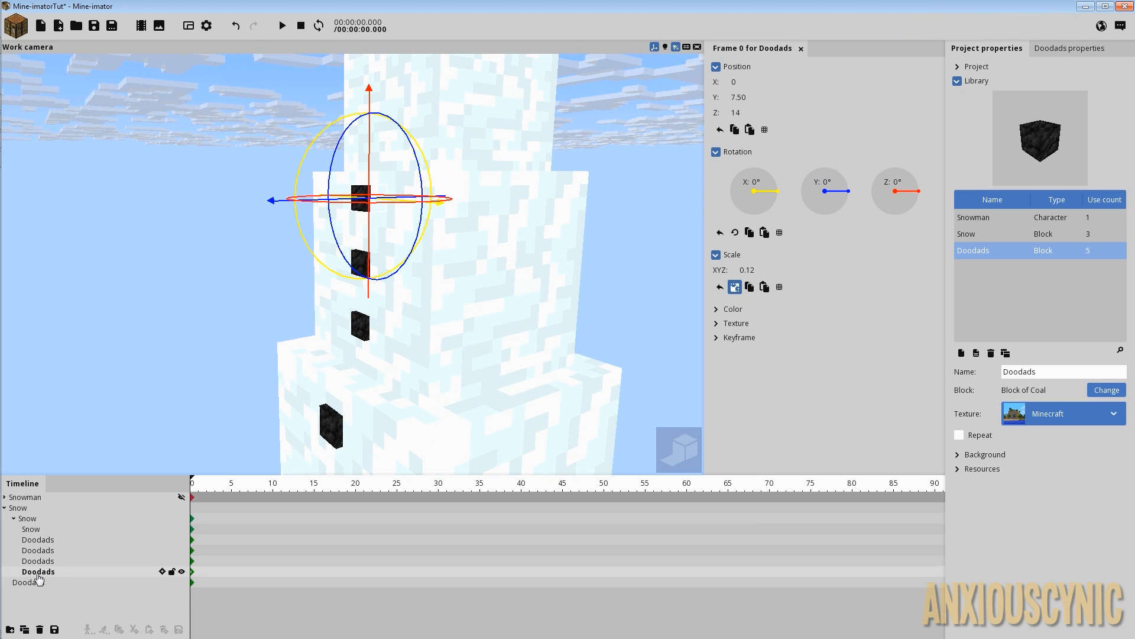
drag(39, 576, 45, 534)
click(24, 529)
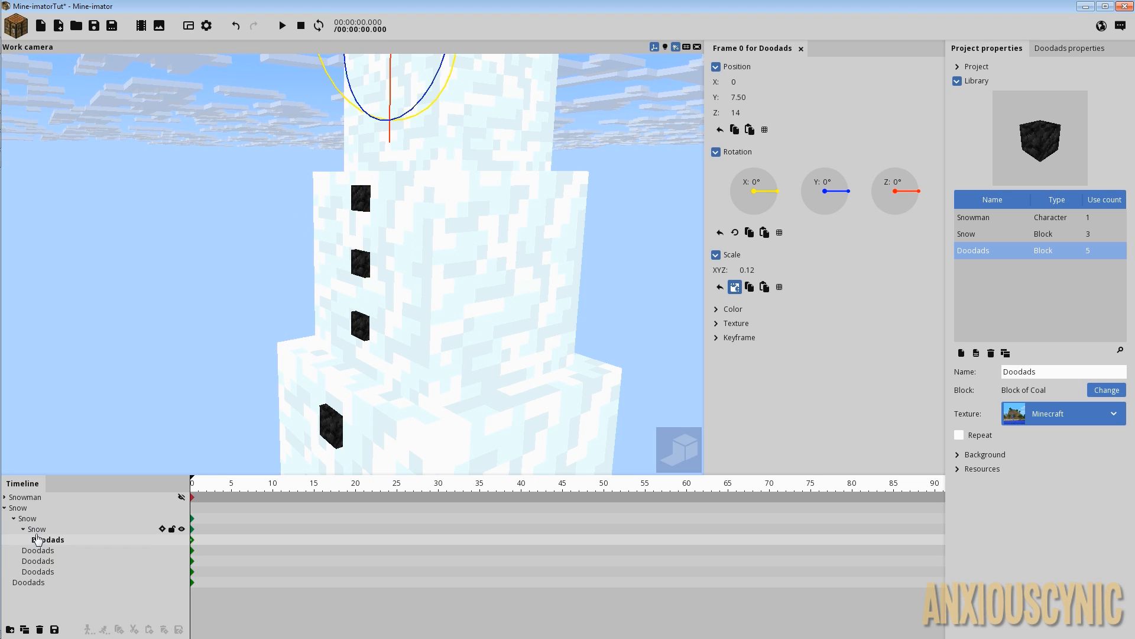
drag(399, 276, 464, 268)
mouse_move(463, 268)
right_down()
mouse_move(452, 307)
mouse_move(456, 263)
right_up()
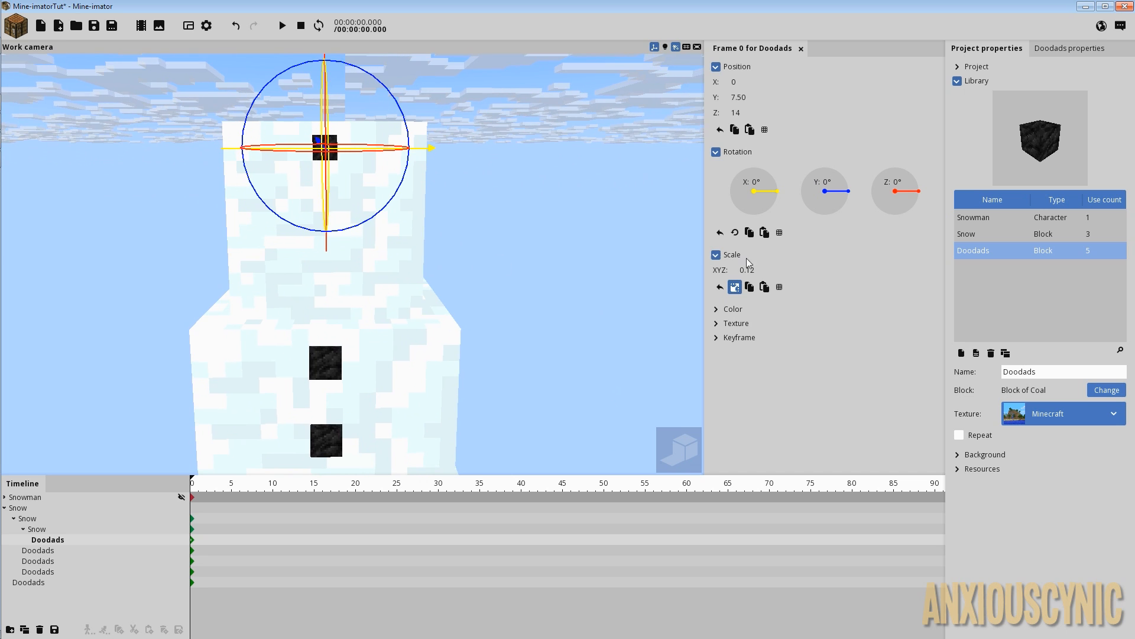
- Try the head's Doodads block without inheriting its parent's scale, and restore the scale inheritance
drag(759, 268, 763, 268)
key(ctrl+z)
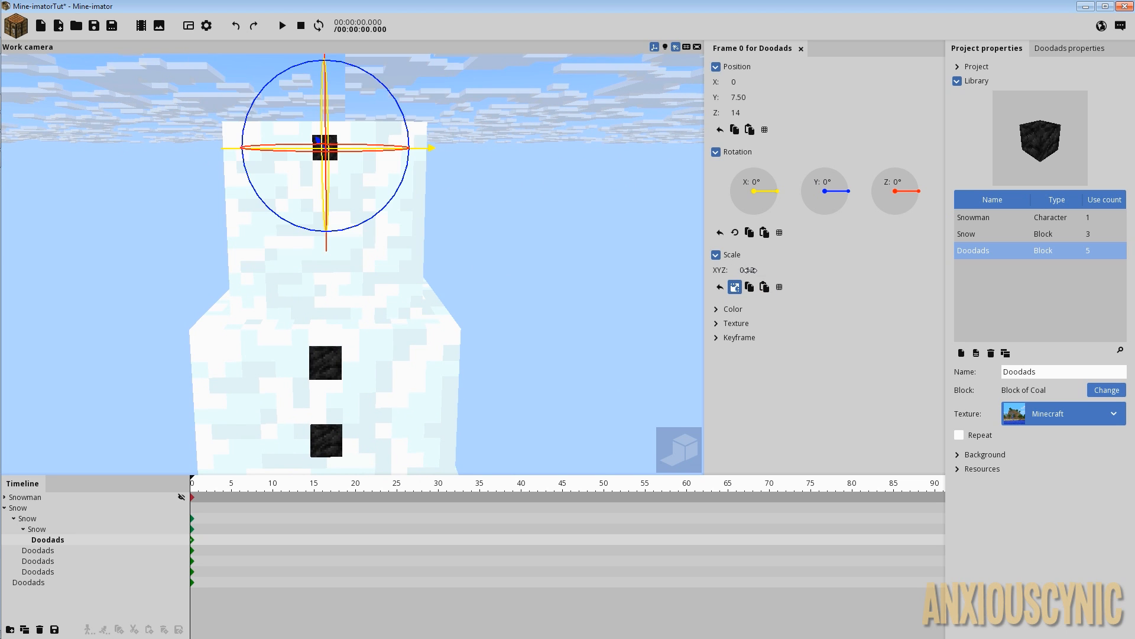
right_drag(497, 218, 506, 227)
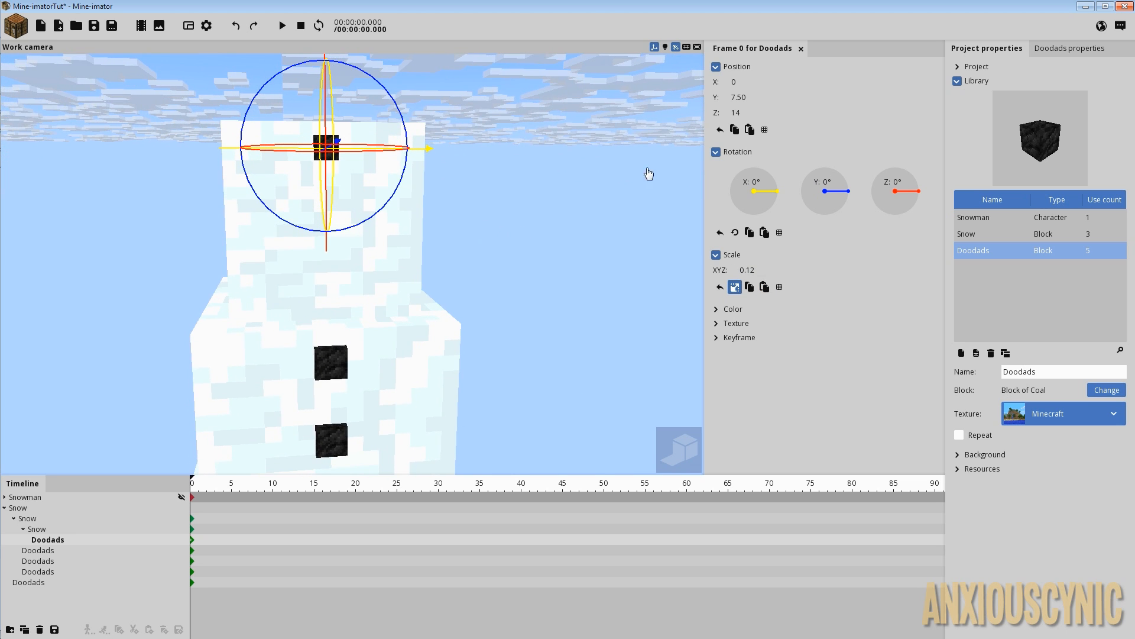
click(1060, 49)
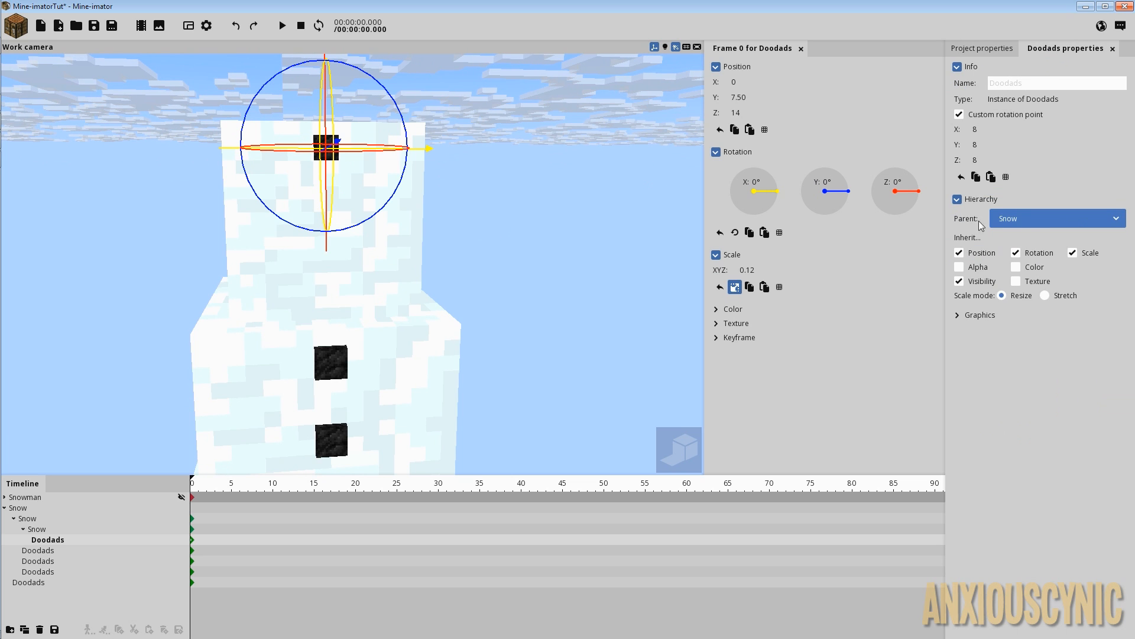
click(1078, 254)
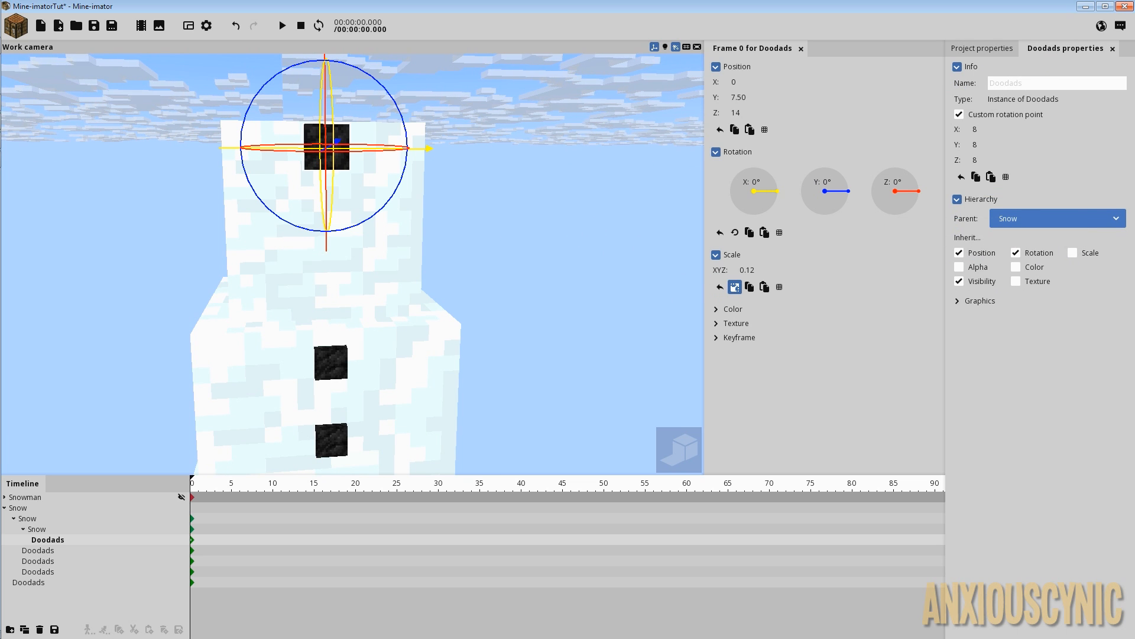
right_drag(577, 239, 577, 242)
drag(577, 241, 576, 241)
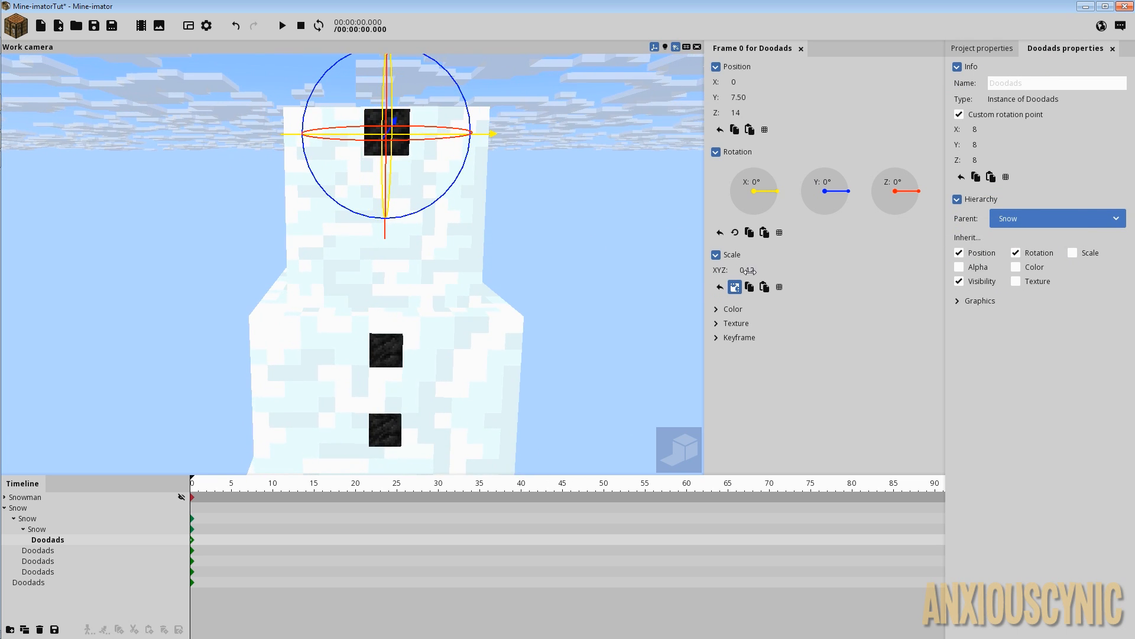
click(1074, 254)
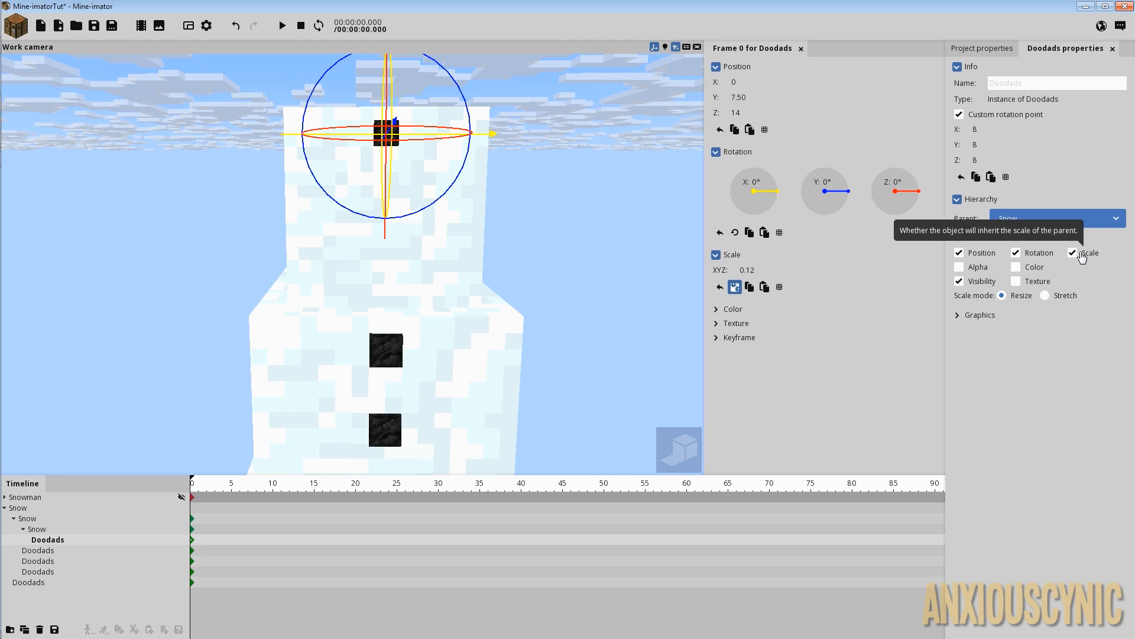
- Set the head's Doodads block to scale 0.15 and lower it to about Z 11.49, saving the project
click(766, 273)
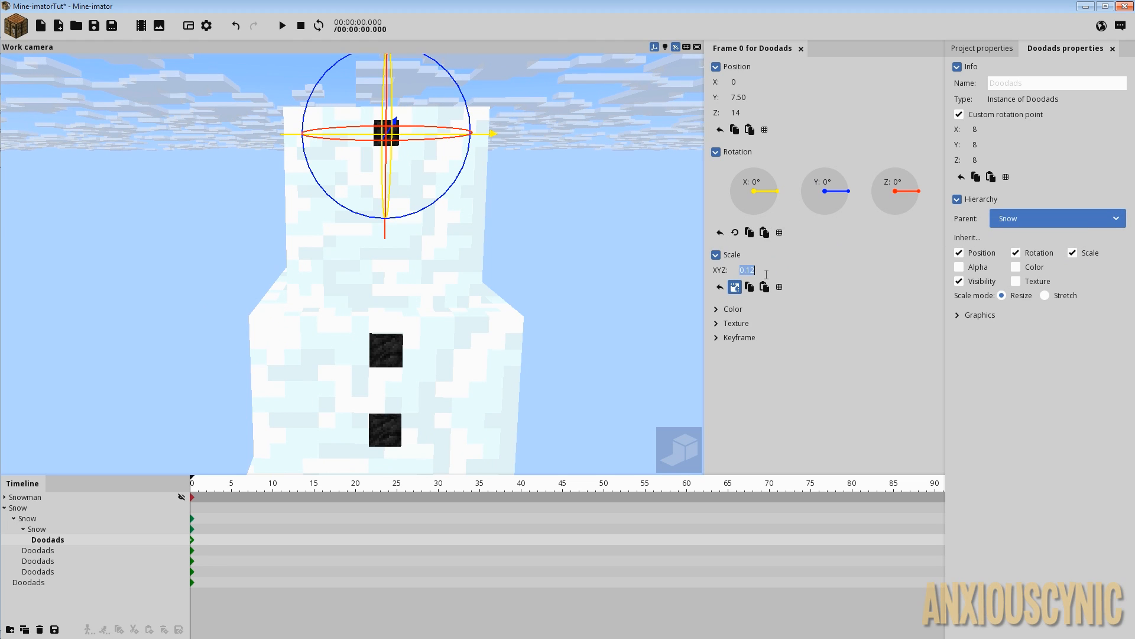
text(.25)
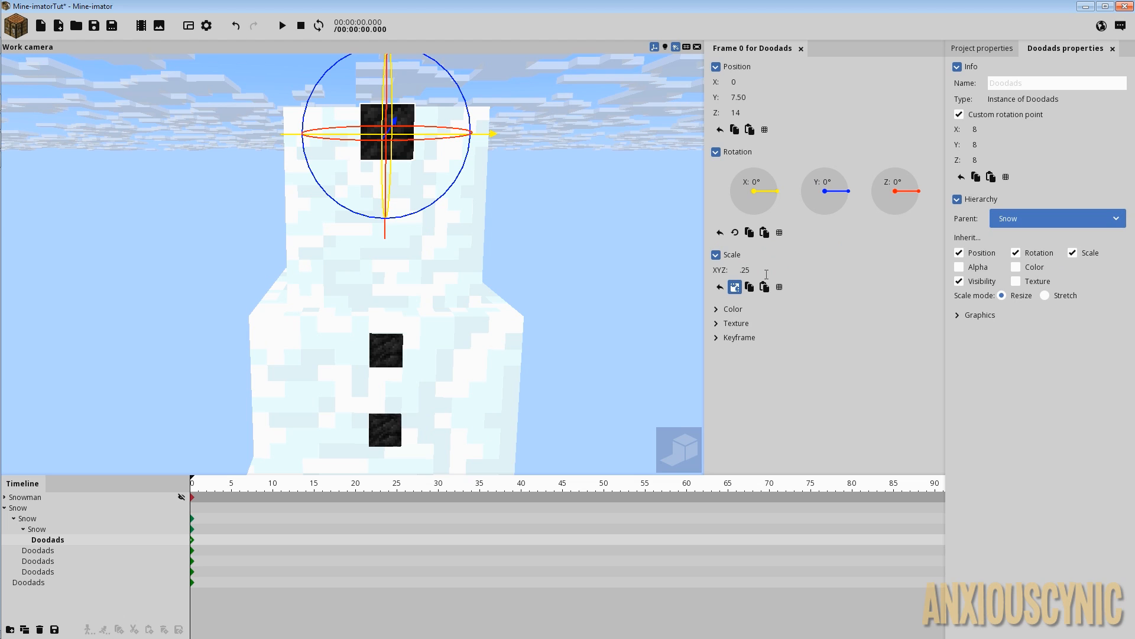
key(BackSpace)
key(BackSpace)
text(15)
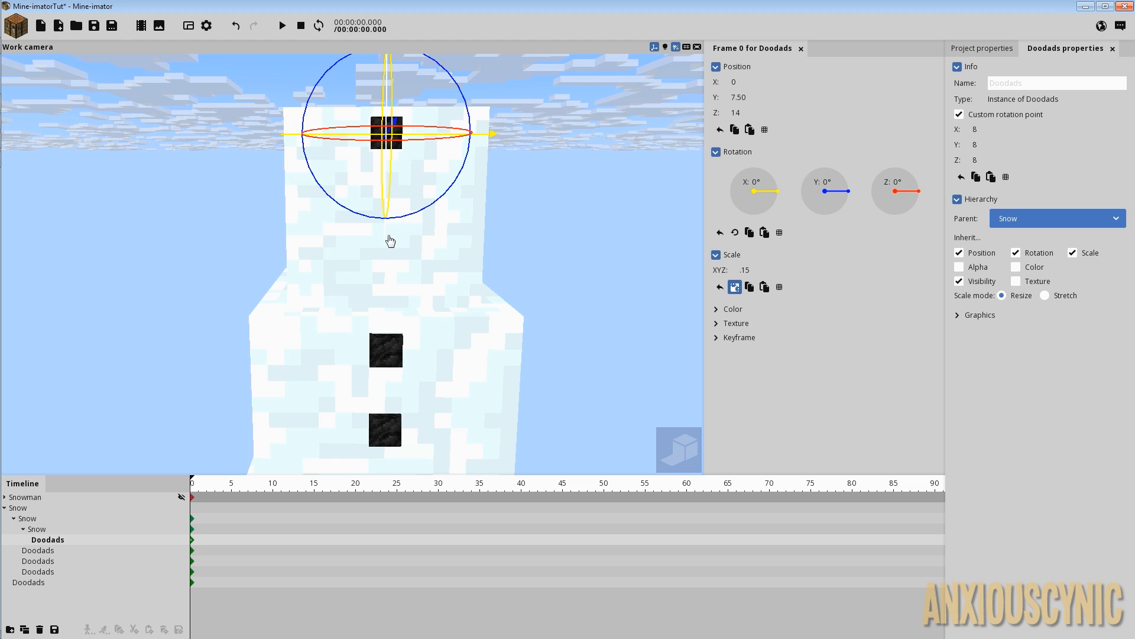
drag(388, 239, 396, 271)
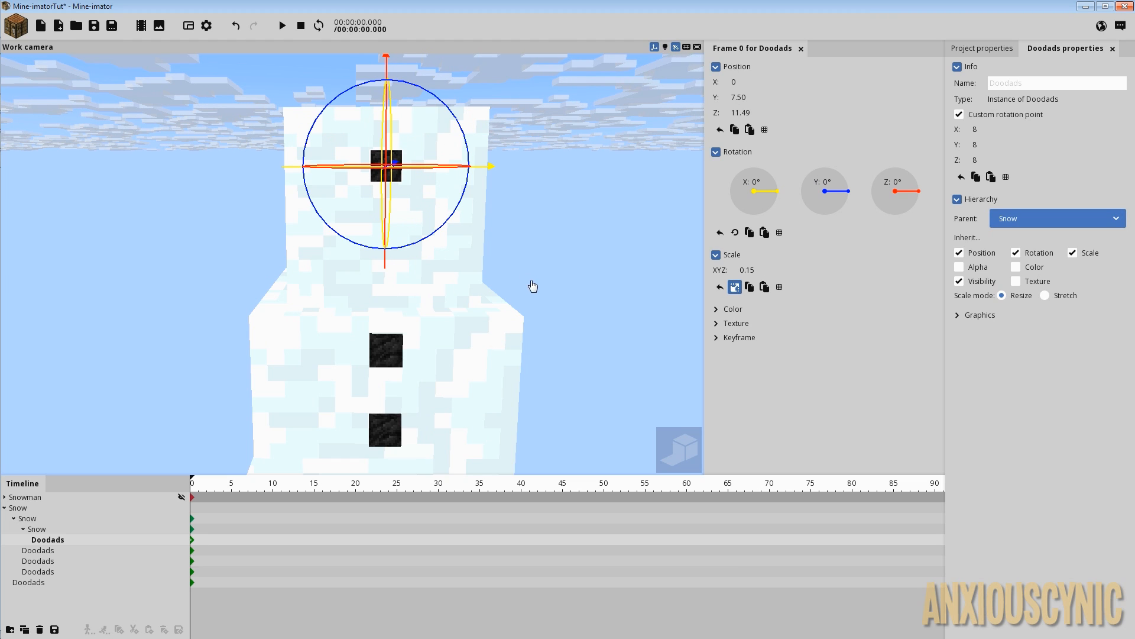
click(94, 25)
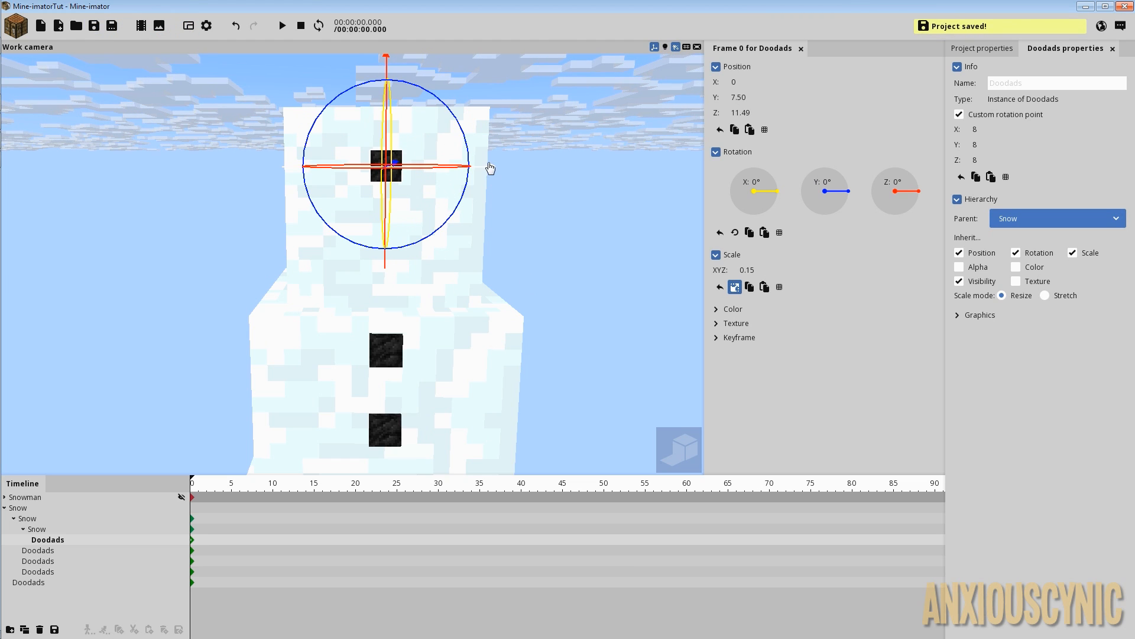
- Shift the head's Doodads block sideways to X position -3 as the first eye
drag(490, 169, 450, 181)
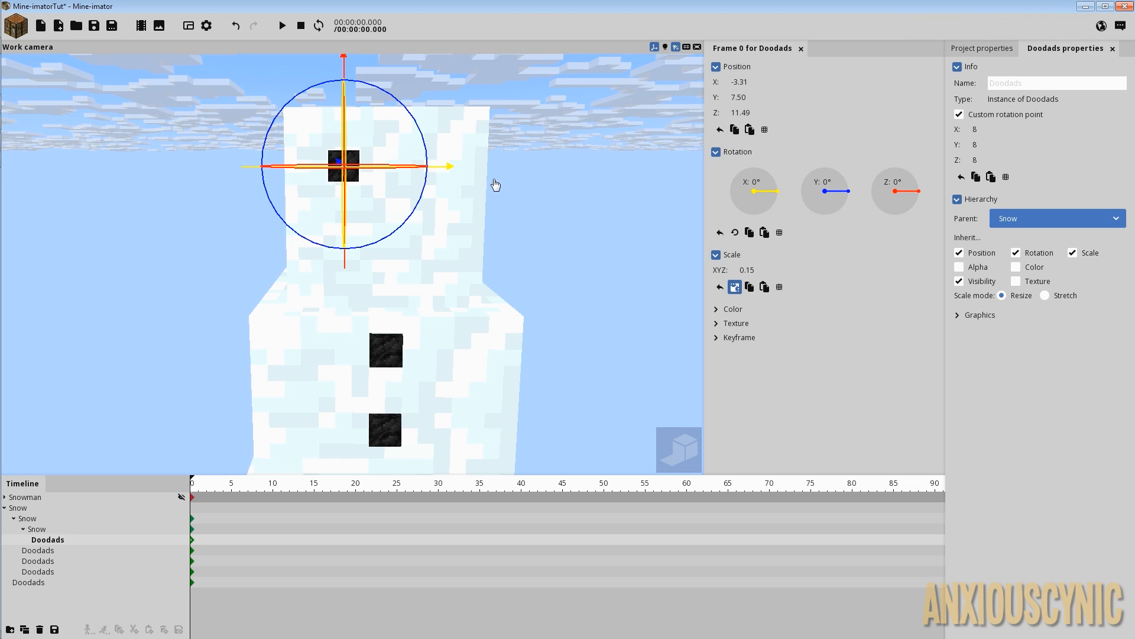
click(754, 82)
key(BackSpace)
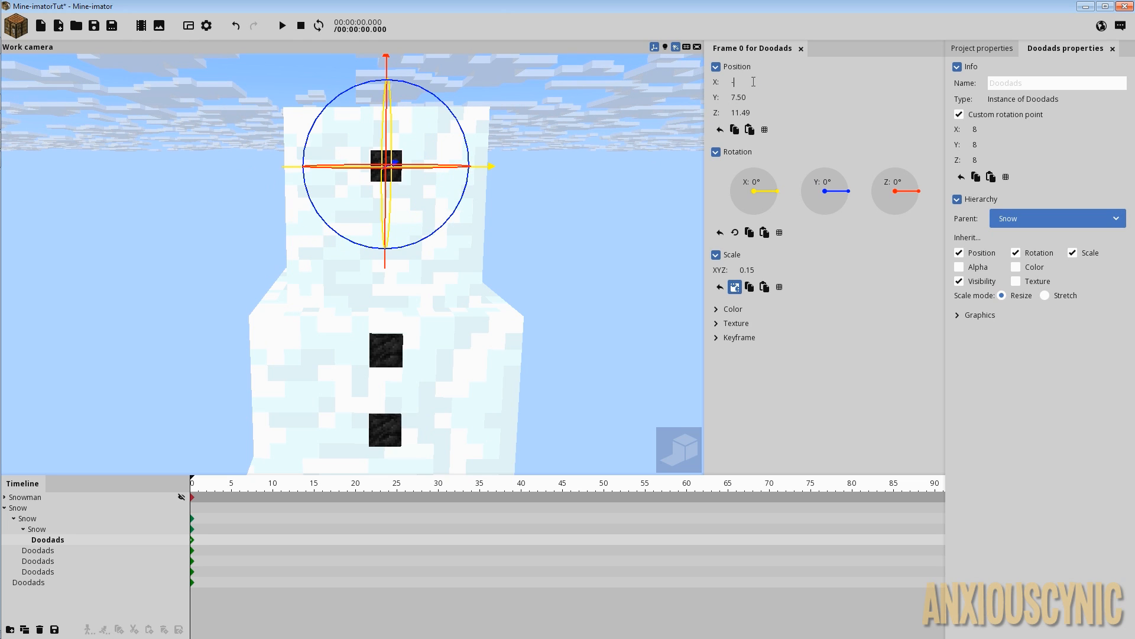
text(-3)
key(Return)
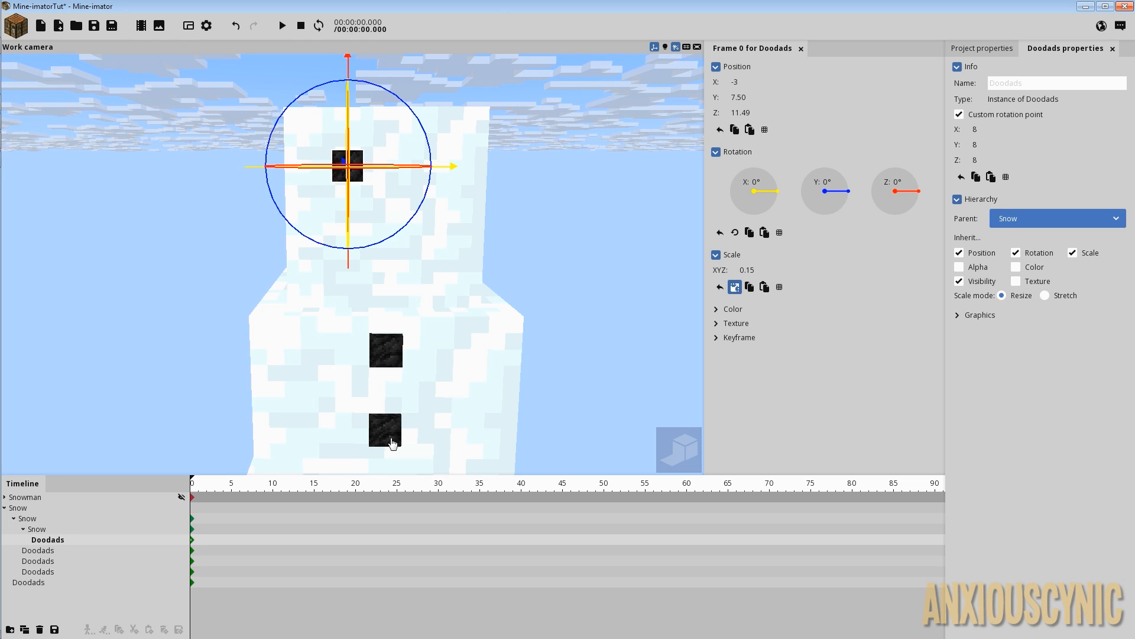
- Duplicate the head's Doodads eye block and shift the copy sideways to X position 3.00 as the second eye
click(24, 629)
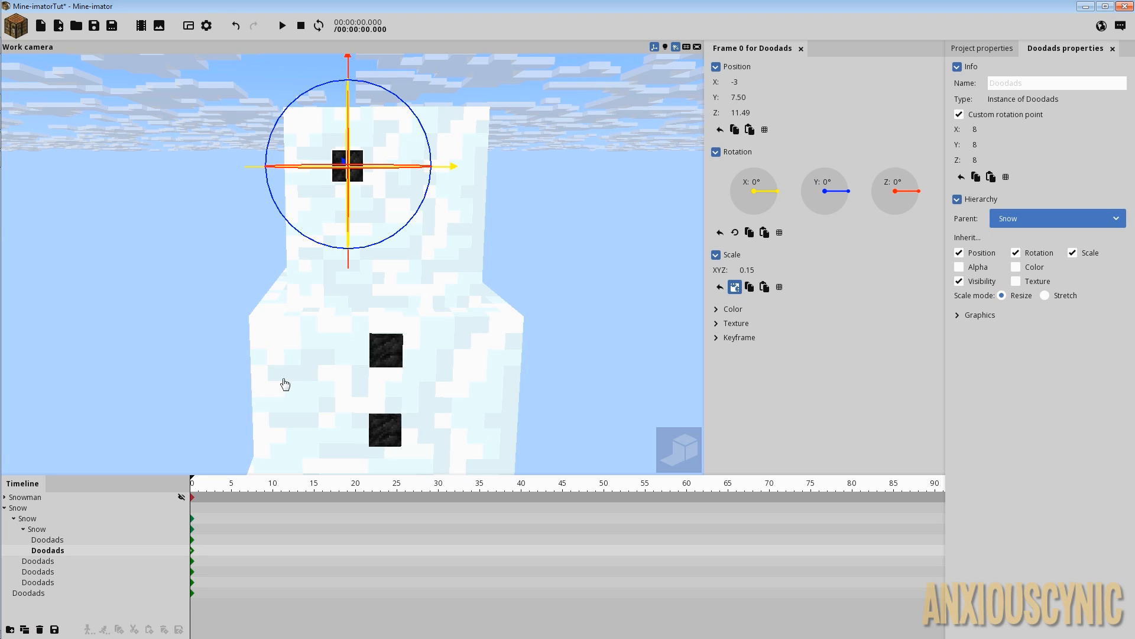
drag(456, 171, 528, 171)
click(739, 82)
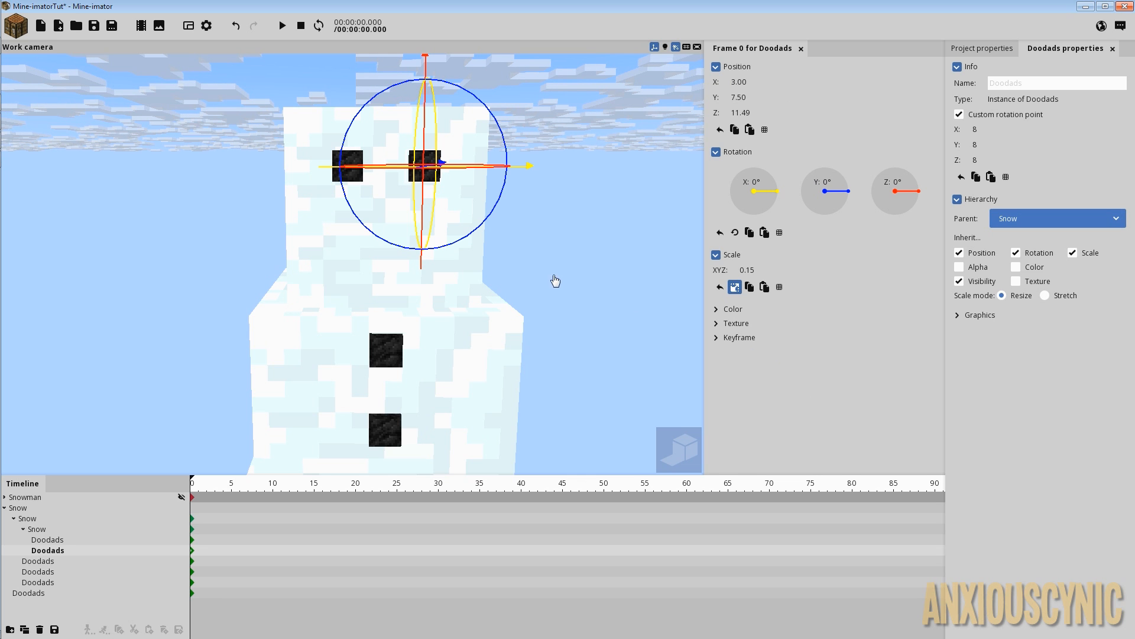
- Duplicate the second eye, lower the copy to about Z 5.22 as a mouth block, and set its scale to 0.12
drag(559, 286, 542, 323)
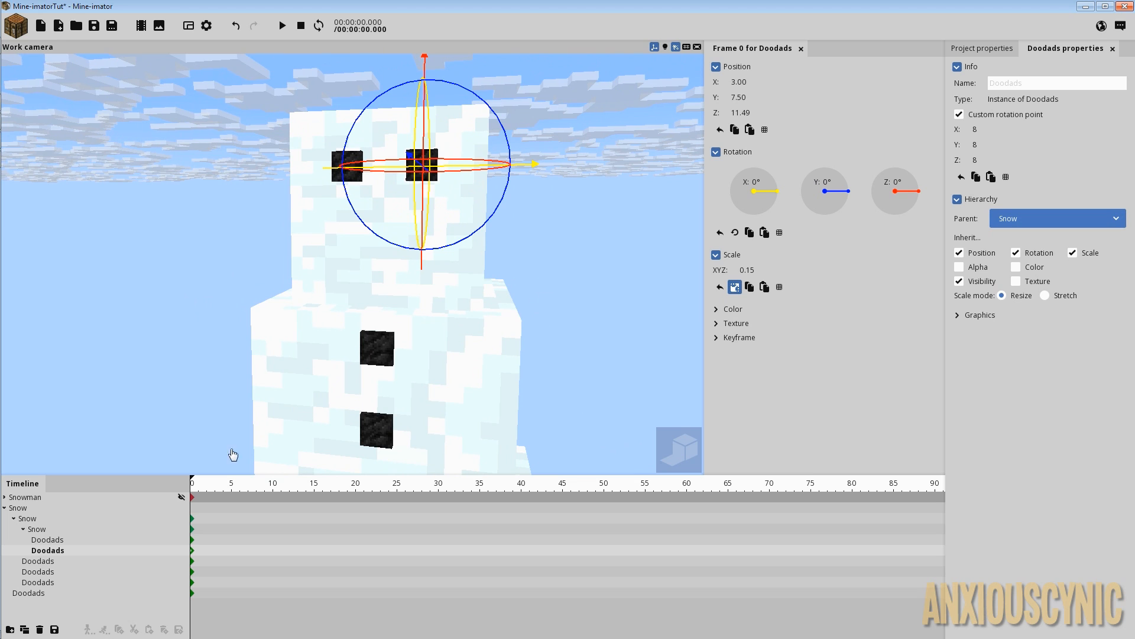
click(24, 628)
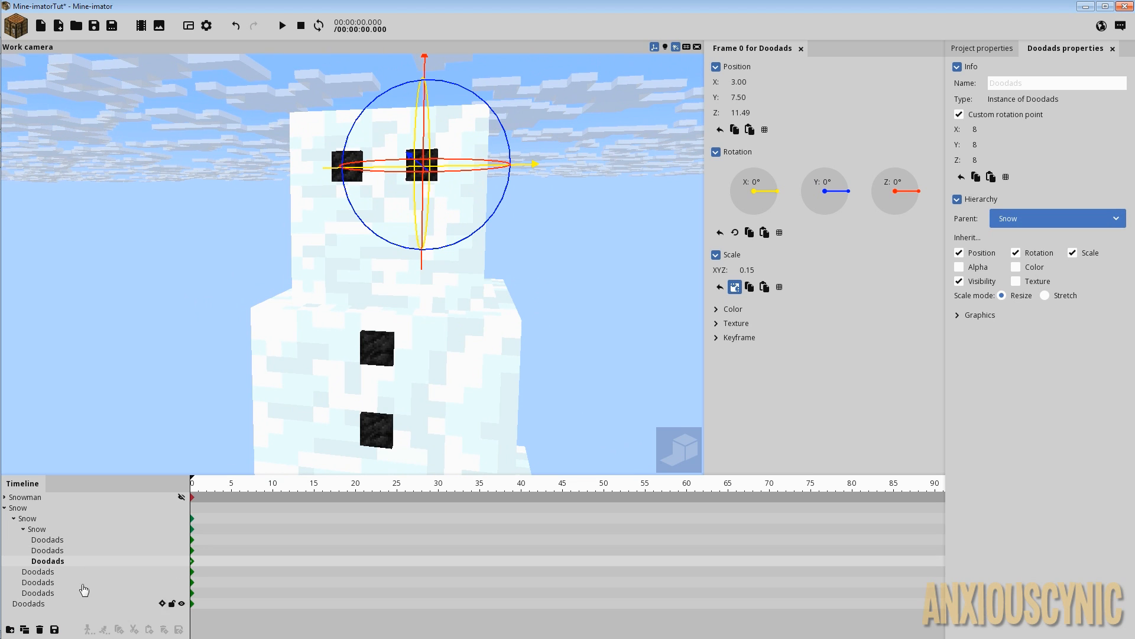
drag(427, 111, 437, 145)
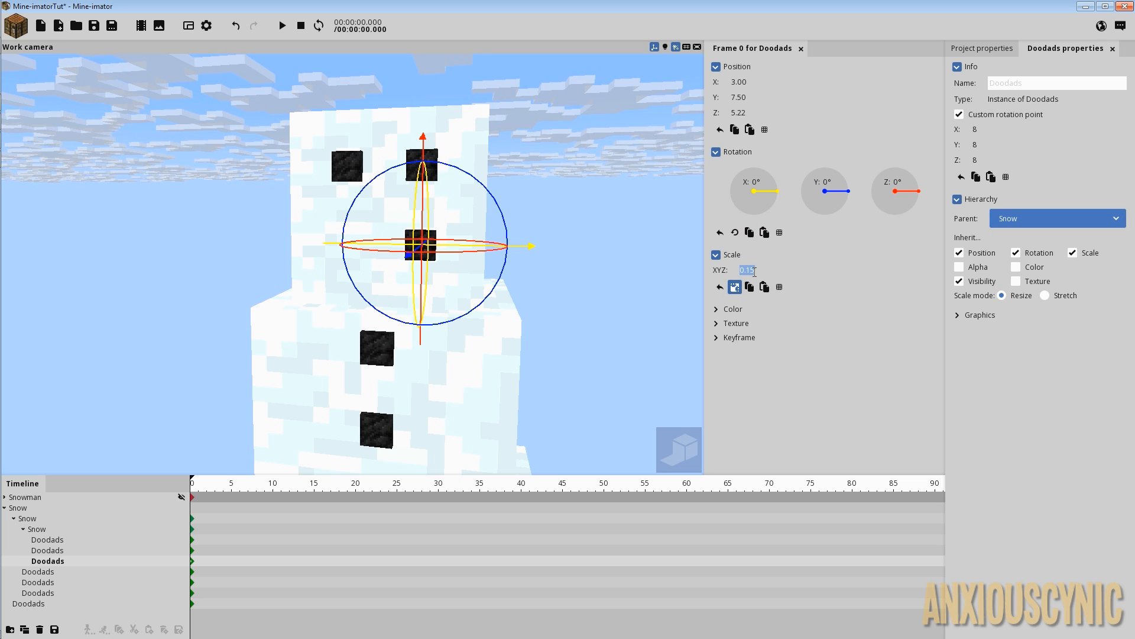
text(.1)
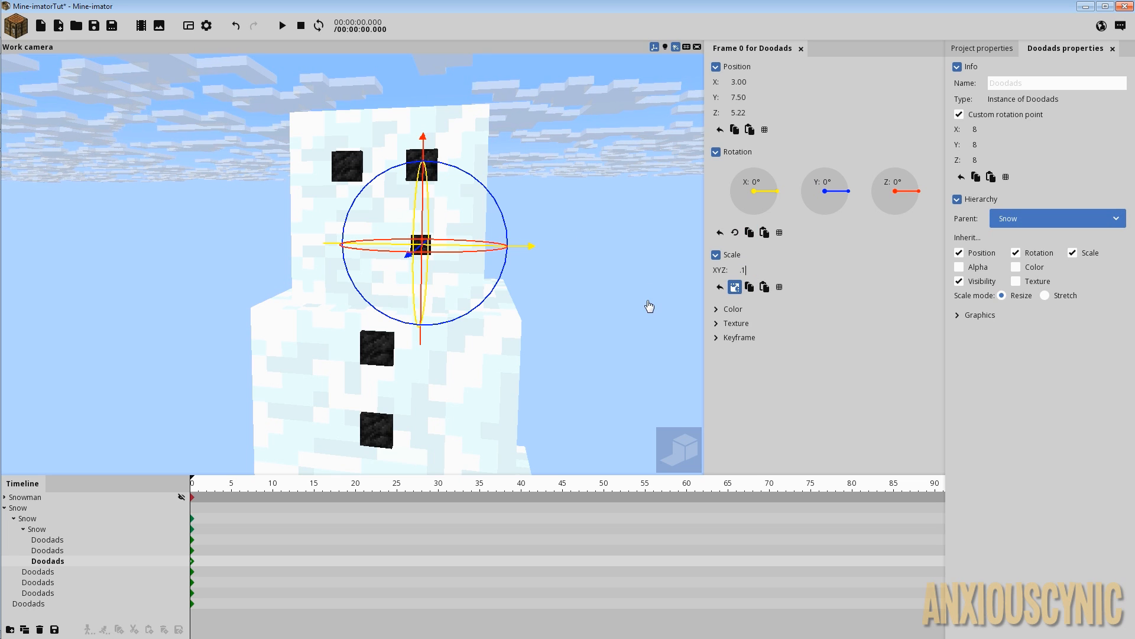
text(2)
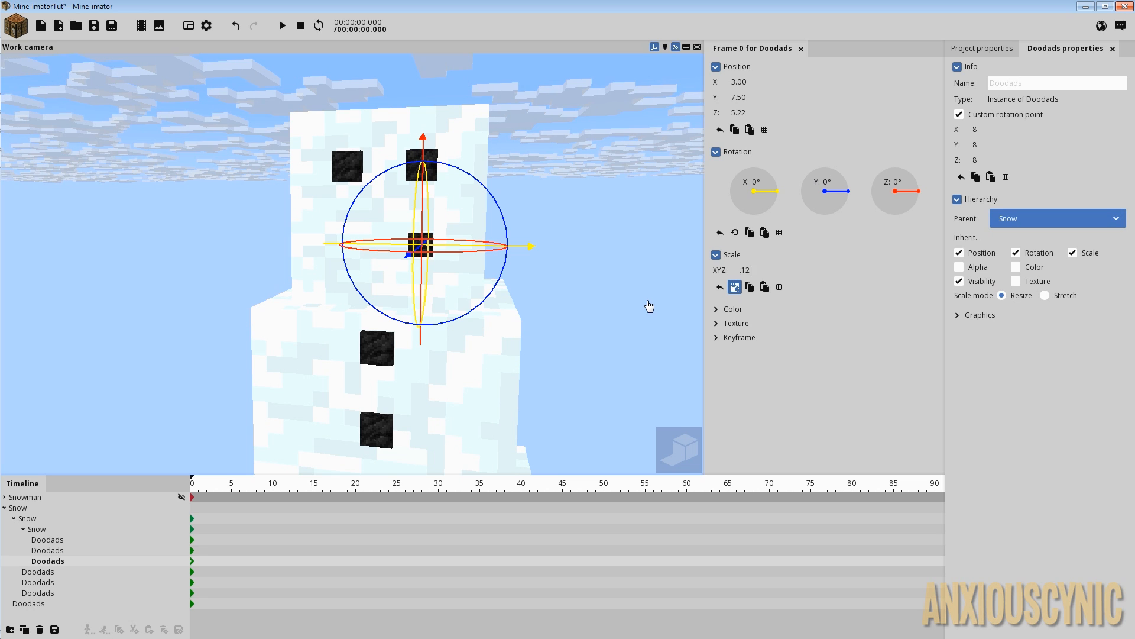
- Shift the mouth block outward and slightly up to about X 4.79, Z 5.52, and save the project
scroll(564, 286, up, 5)
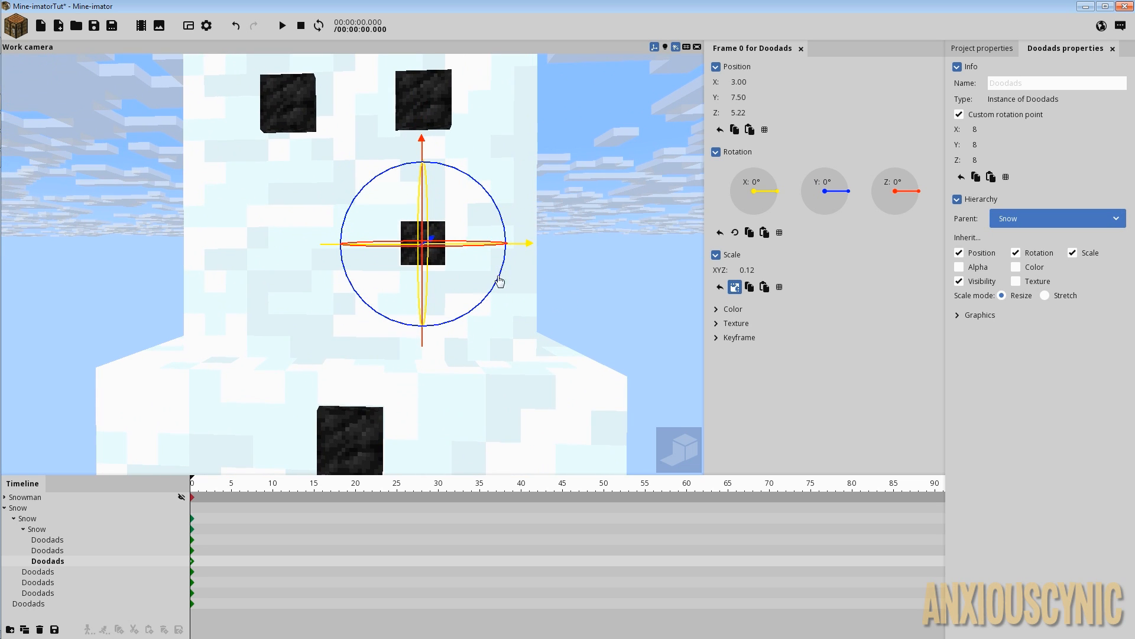
drag(535, 249, 567, 250)
drag(462, 342, 462, 333)
mouse_move(561, 277)
mouse_down()
mouse_move(491, 283)
mouse_move(403, 313)
mouse_move(578, 288)
mouse_up()
key(ctrl+s)
middle_drag(555, 335, 563, 343)
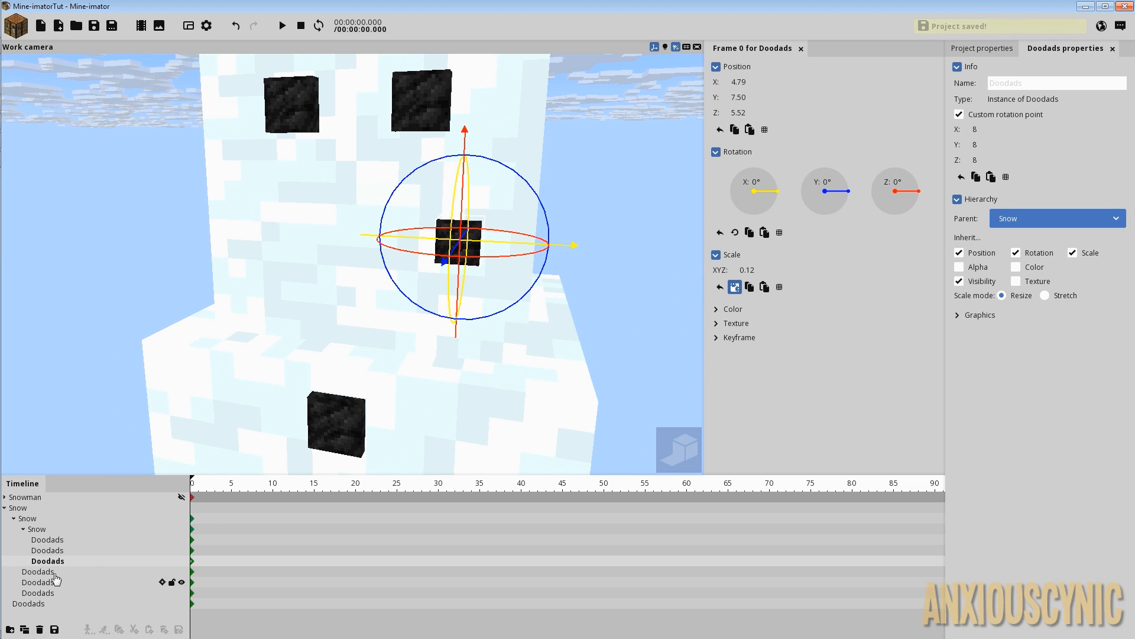
- Duplicate the mouth block and parent the copy to the original mouth block
click(25, 629)
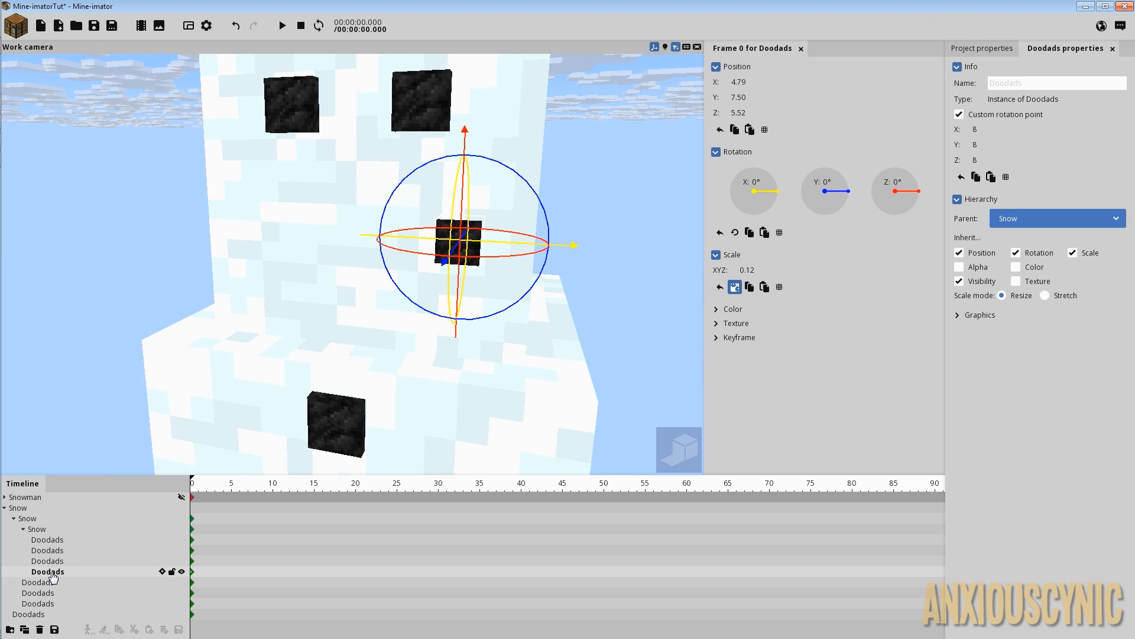
drag(52, 573, 58, 562)
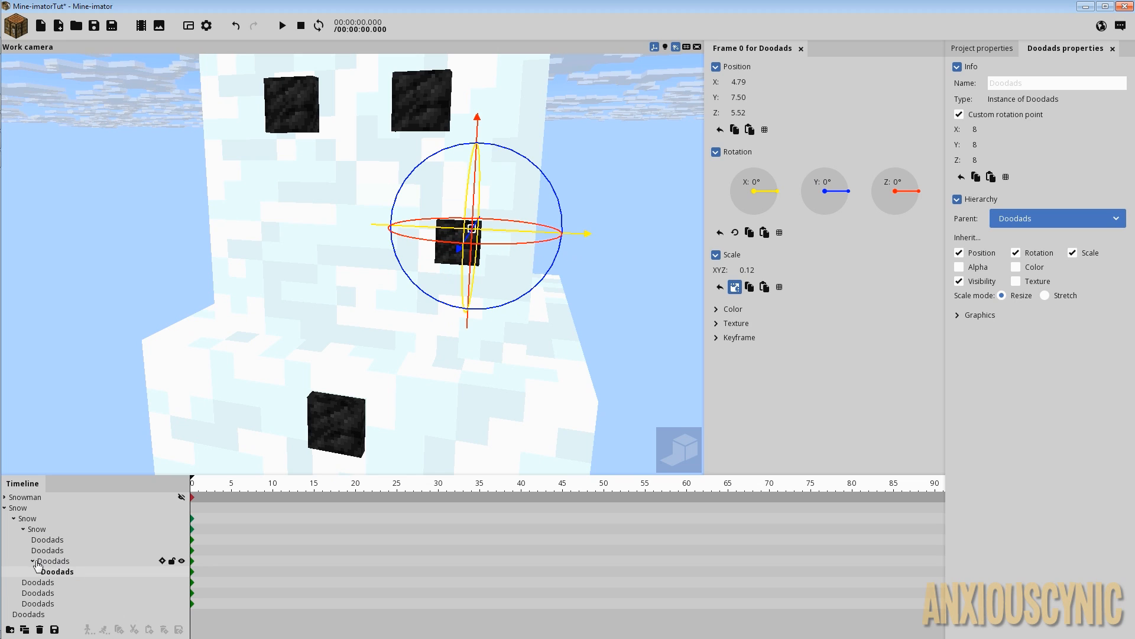
- Rename both the parent mouth block and its child as MouthDoodads, and save the project
click(50, 560)
click(1020, 84)
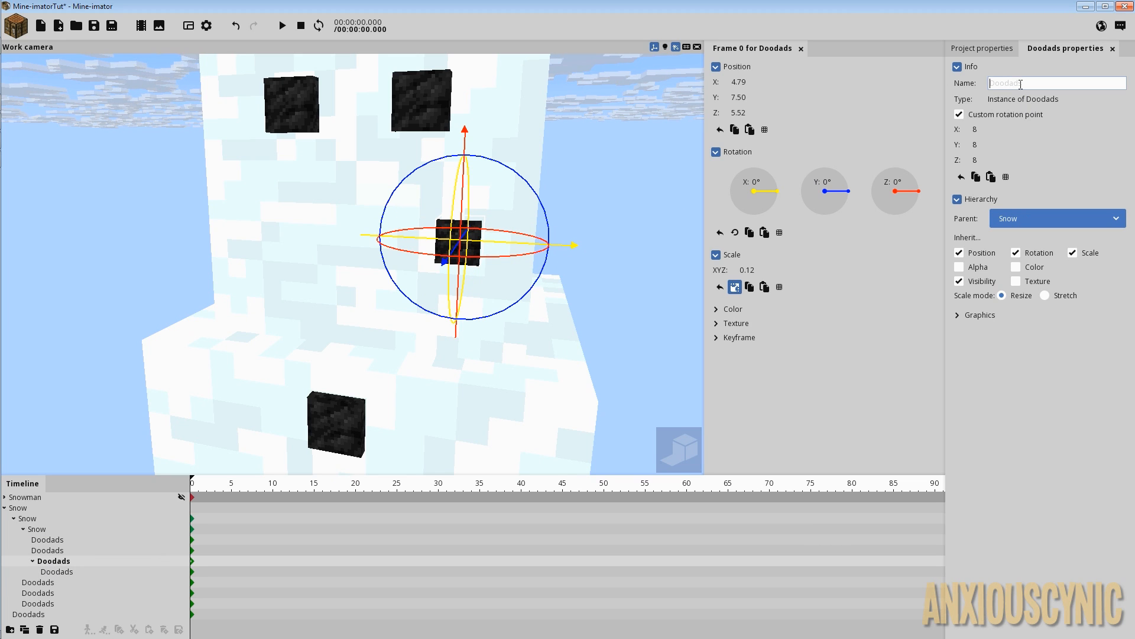
text(MouthDo)
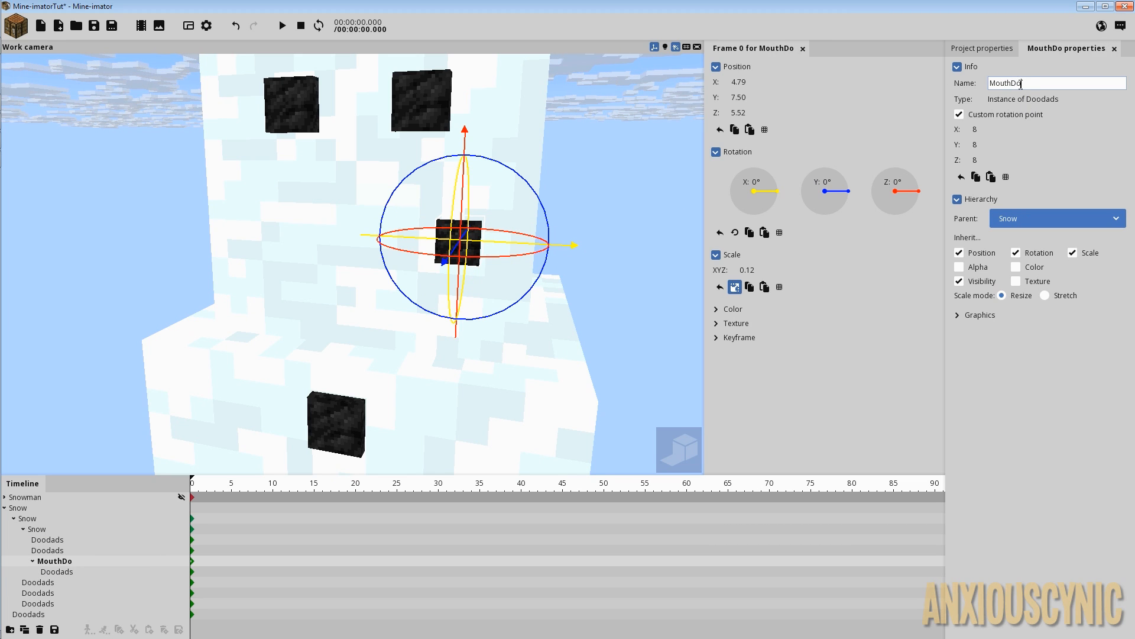
text(odads)
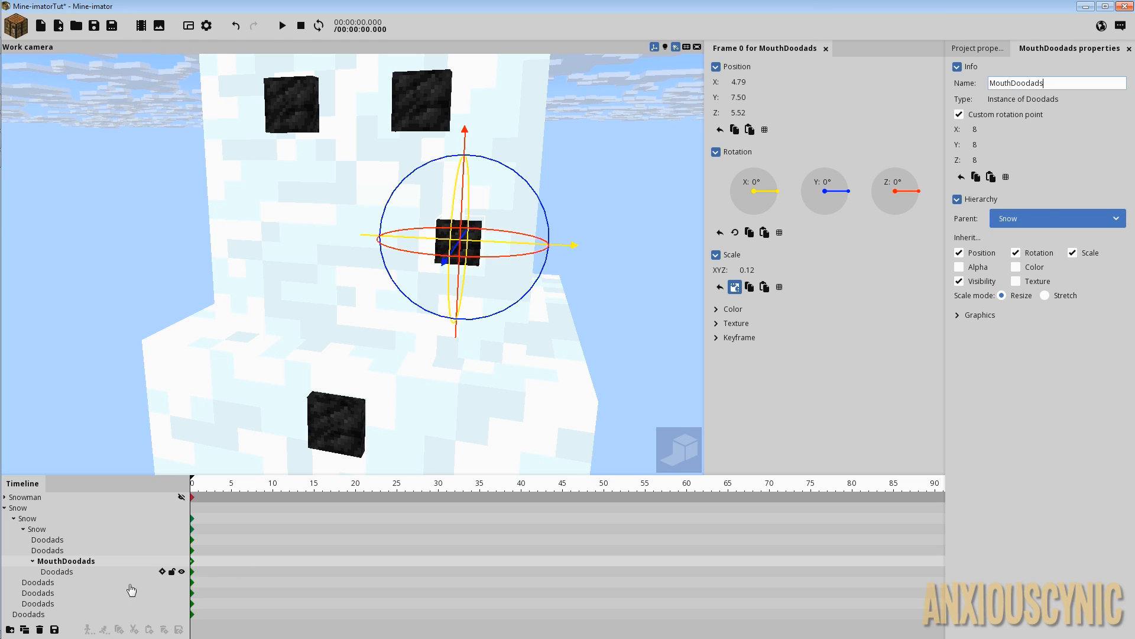
click(75, 570)
click(1023, 85)
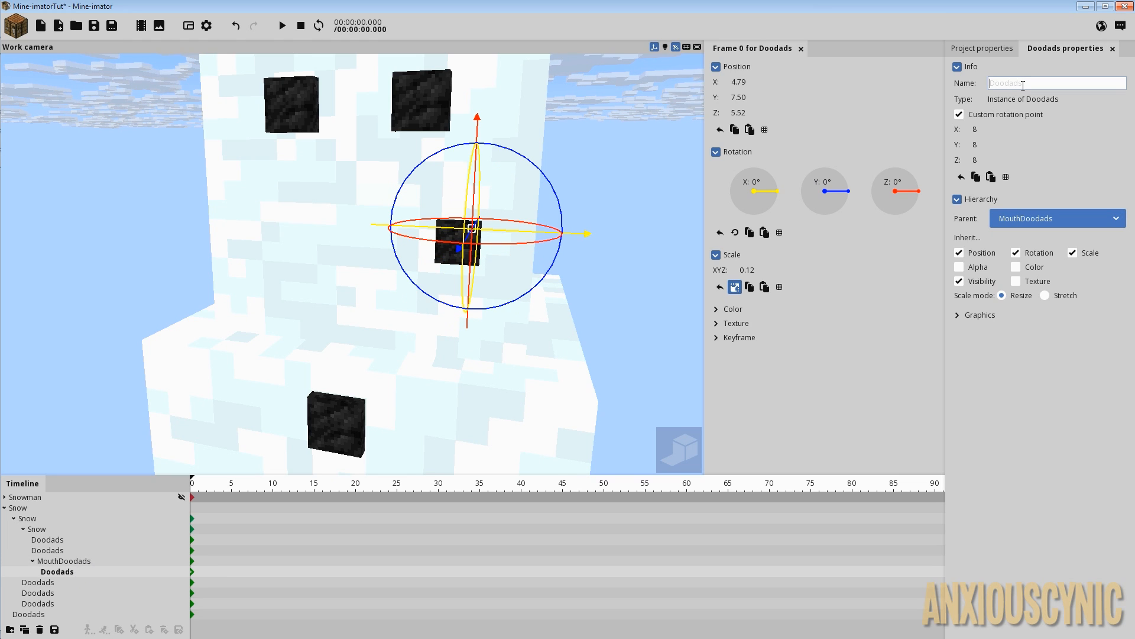
text(Mouthda)
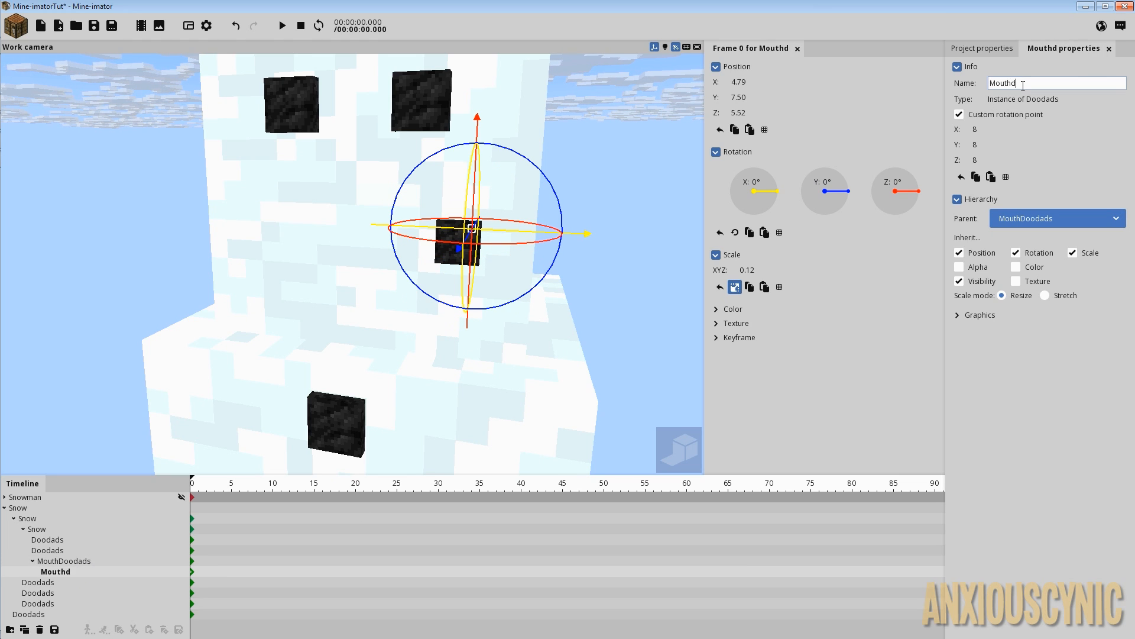
key(BackSpace)
key(BackSpace)
text(Doo)
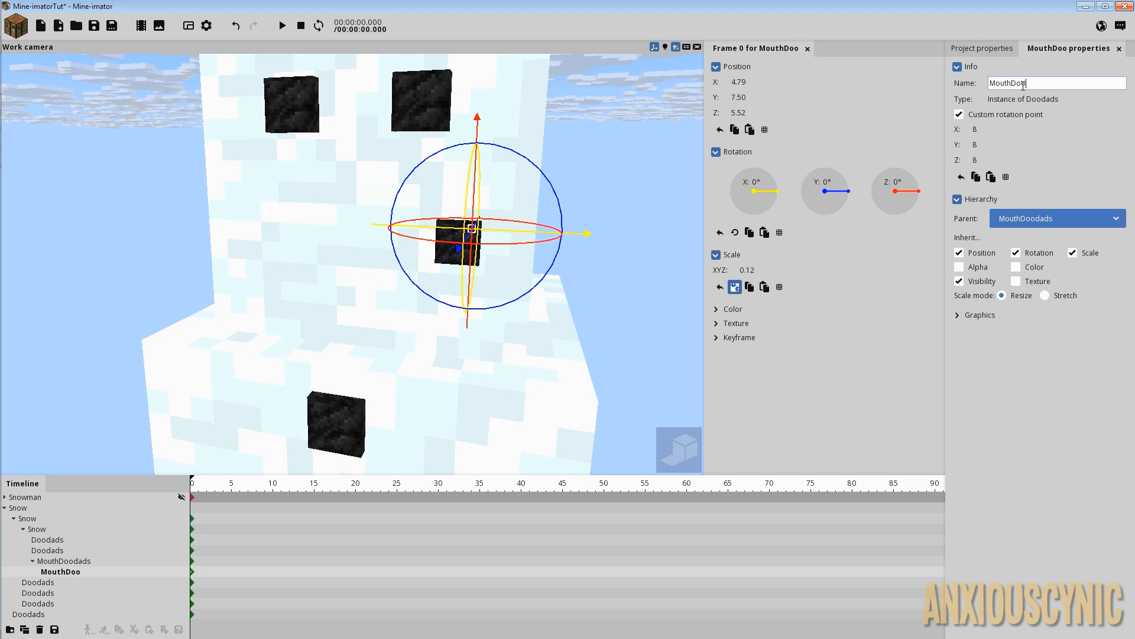
text(dads)
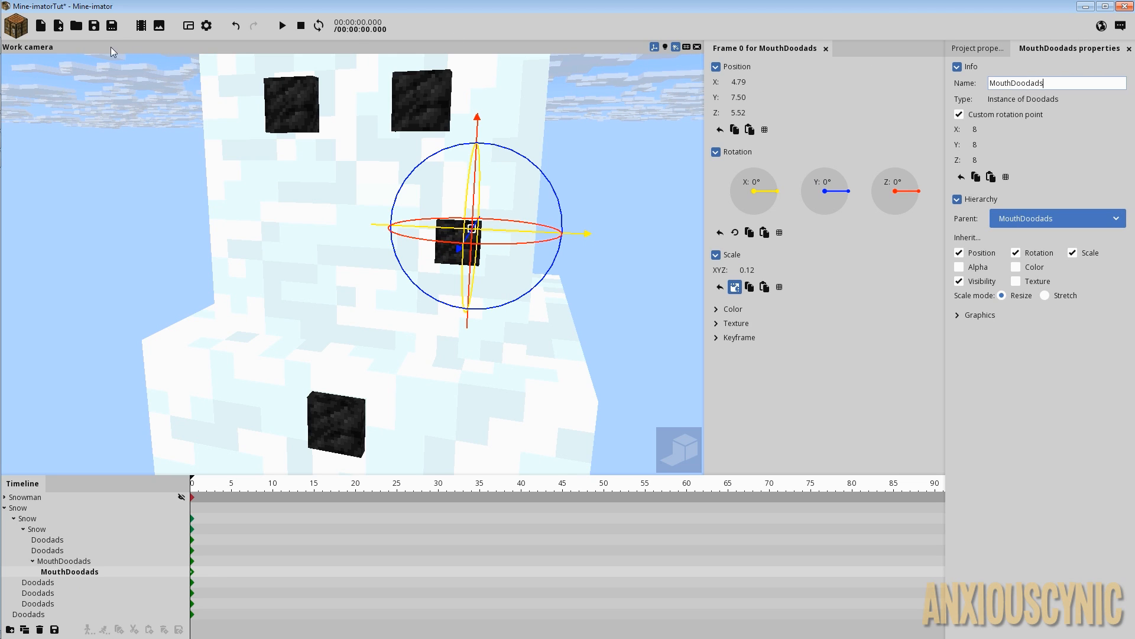
click(95, 27)
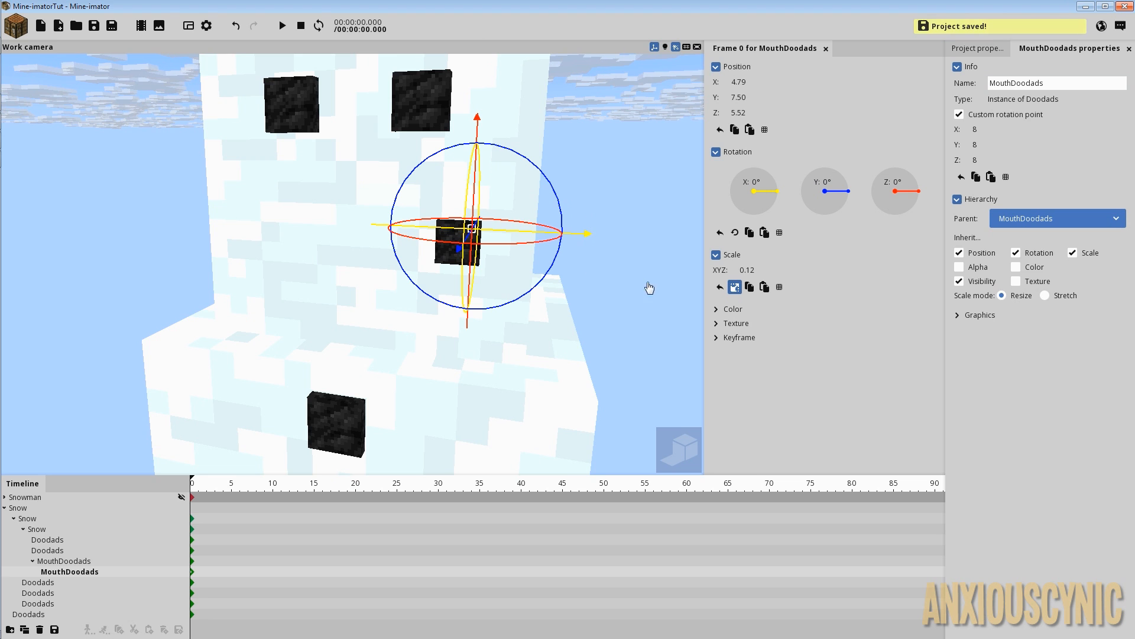
- Reset the child MouthDoodads block's scale to 1 and its X, Y and Z position to 0
right_click(758, 271)
drag(620, 316, 502, 289)
right_click(738, 112)
right_click(738, 97)
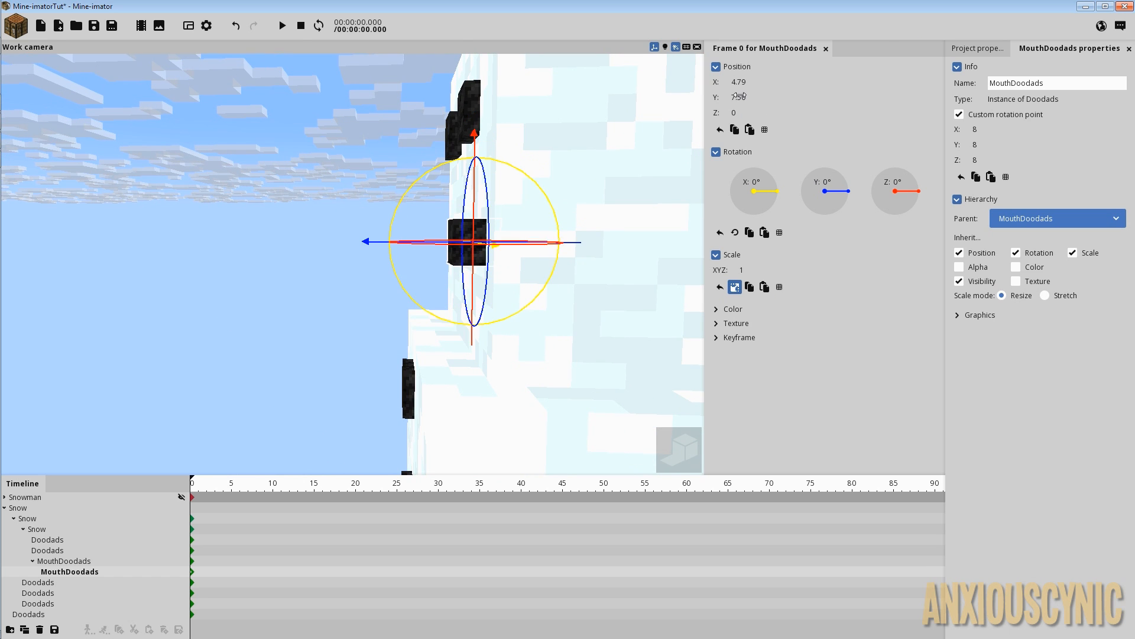
right_click(738, 82)
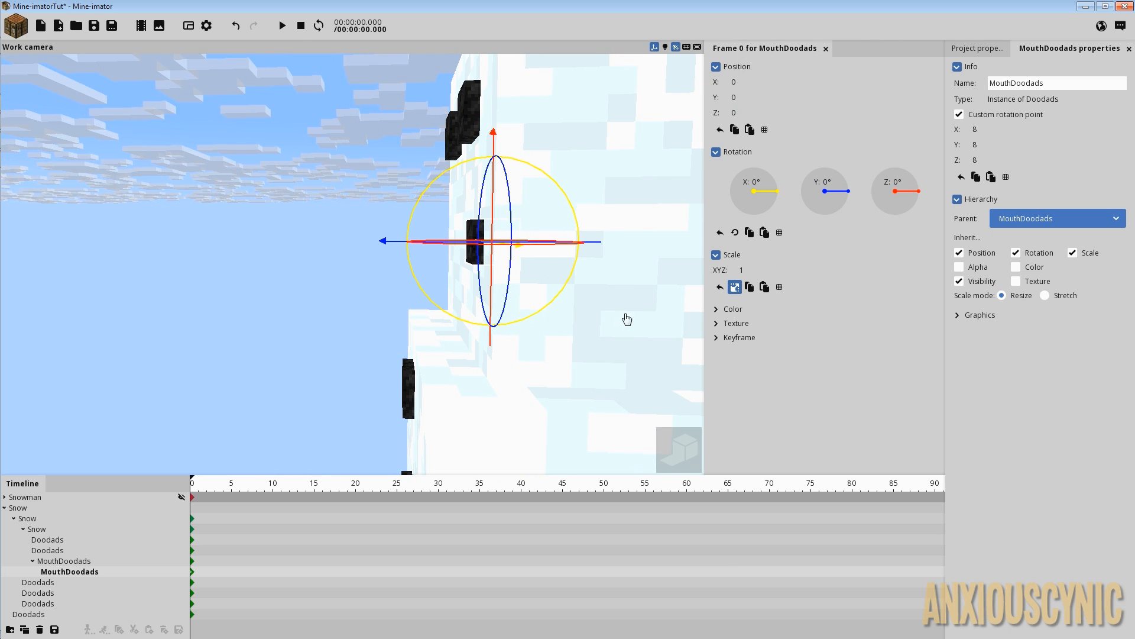
- Move the child MouthDoodads block inward and below its parent to about X -18.12, with Z position -17
drag(621, 316, 686, 291)
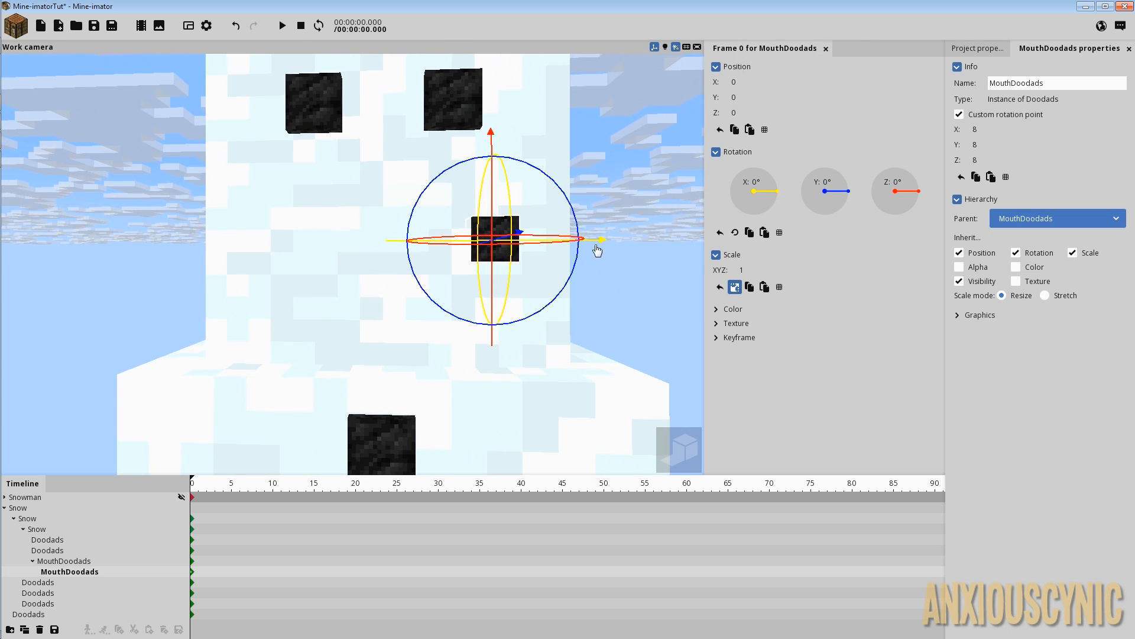
drag(598, 251, 538, 260)
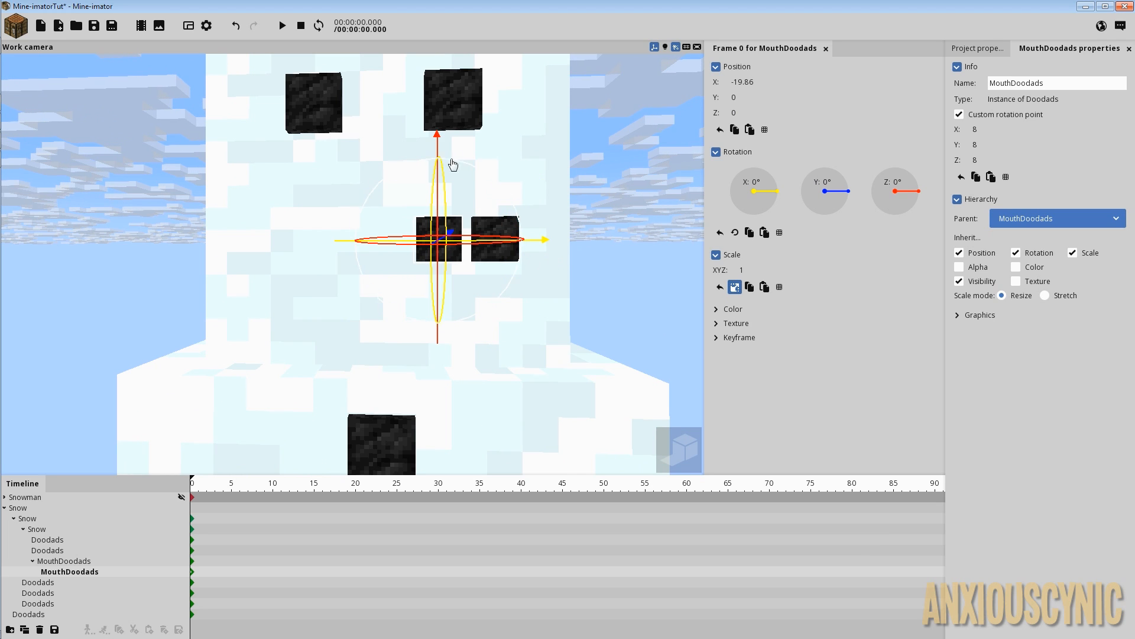
drag(437, 149, 445, 172)
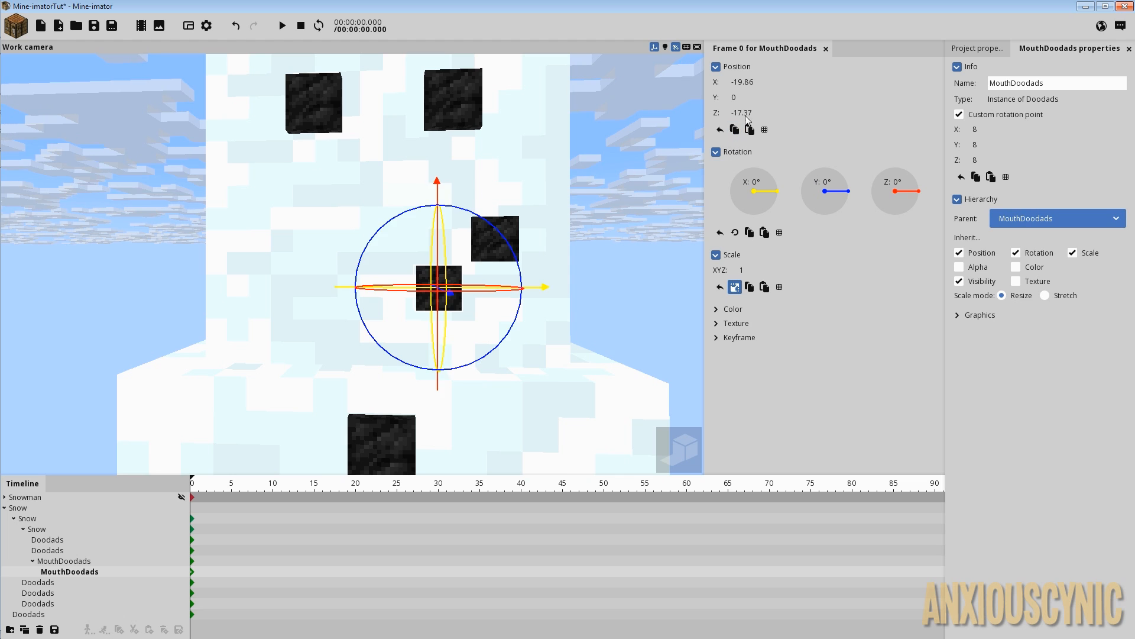
click(746, 112)
text(-17)
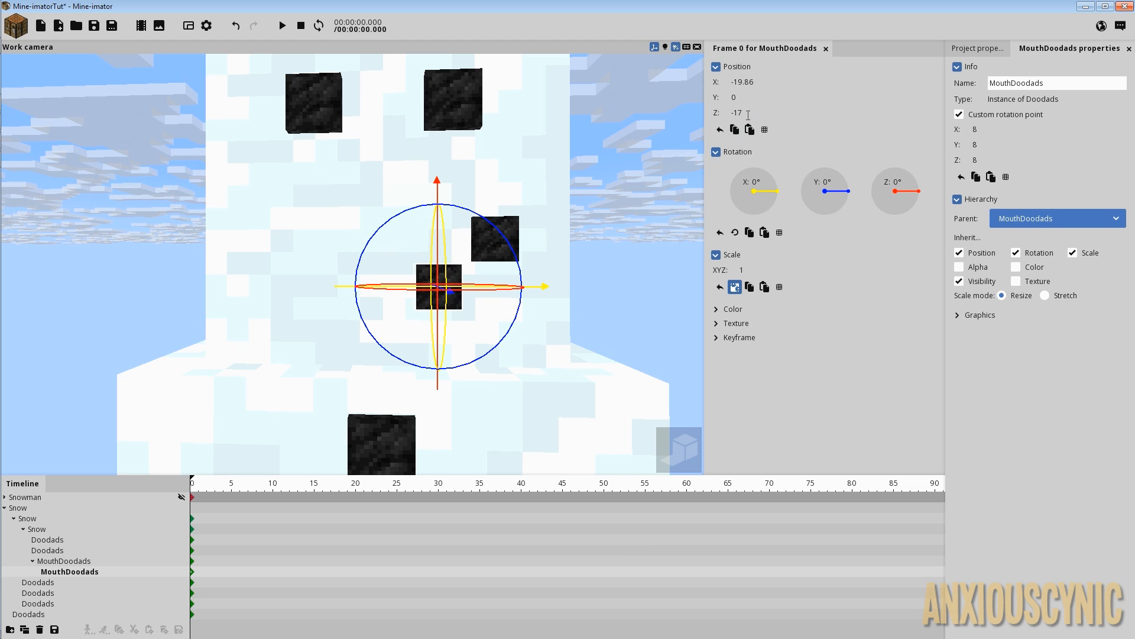
text(.5)
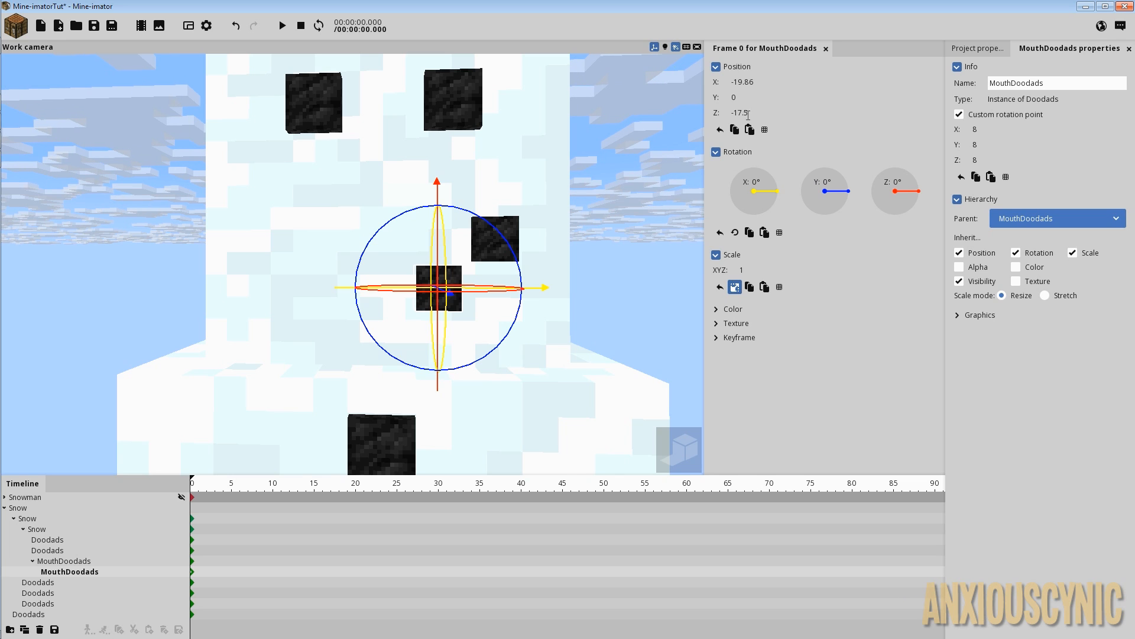
key(BackSpace)
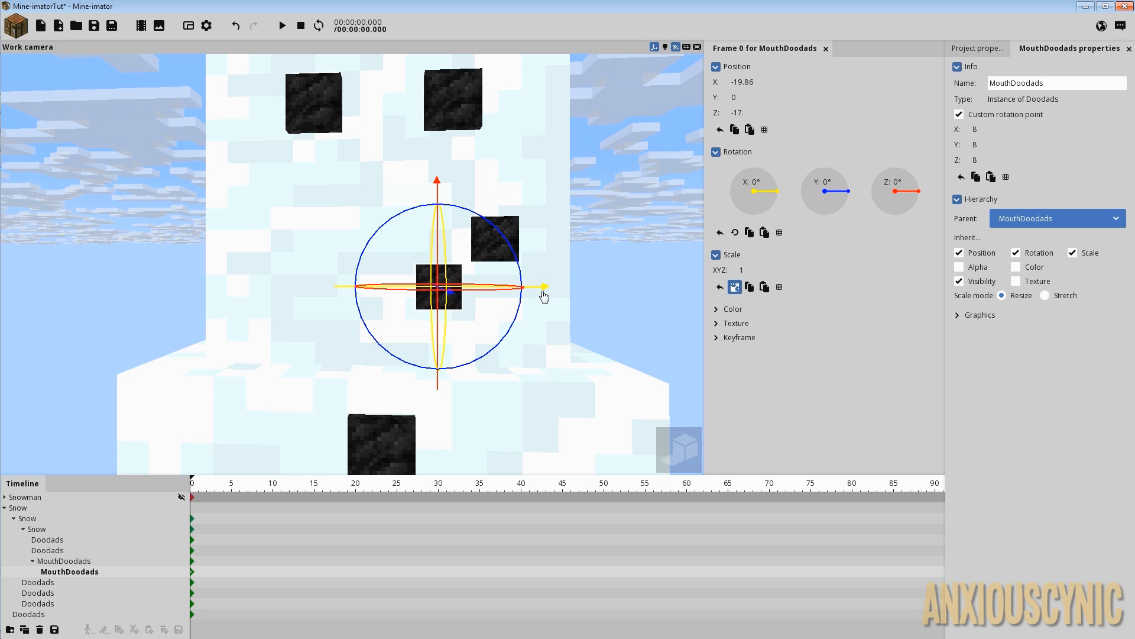
drag(544, 296, 570, 284)
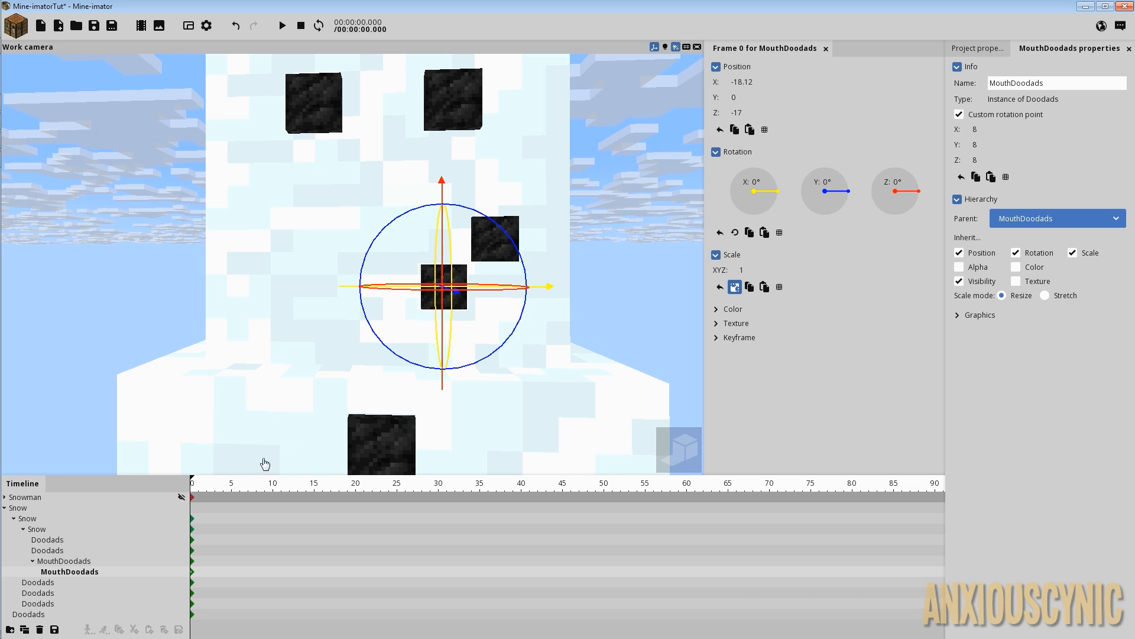
- Duplicate the child MouthDoodads block and place the copy beside it at about X -36.45, Z -15.23
click(24, 629)
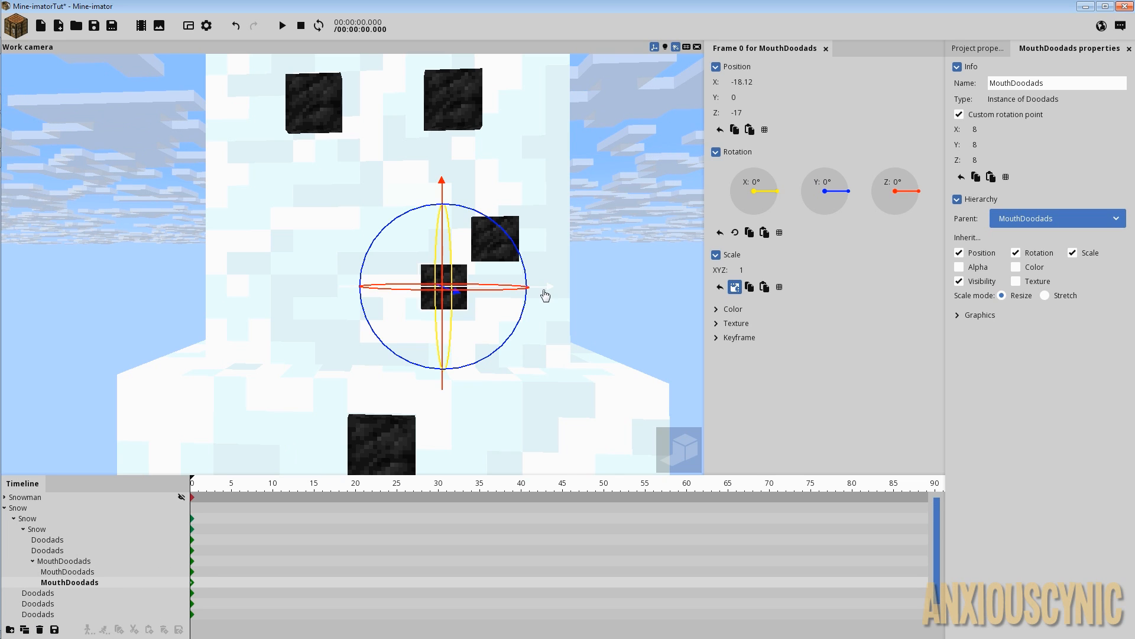
drag(545, 295, 490, 304)
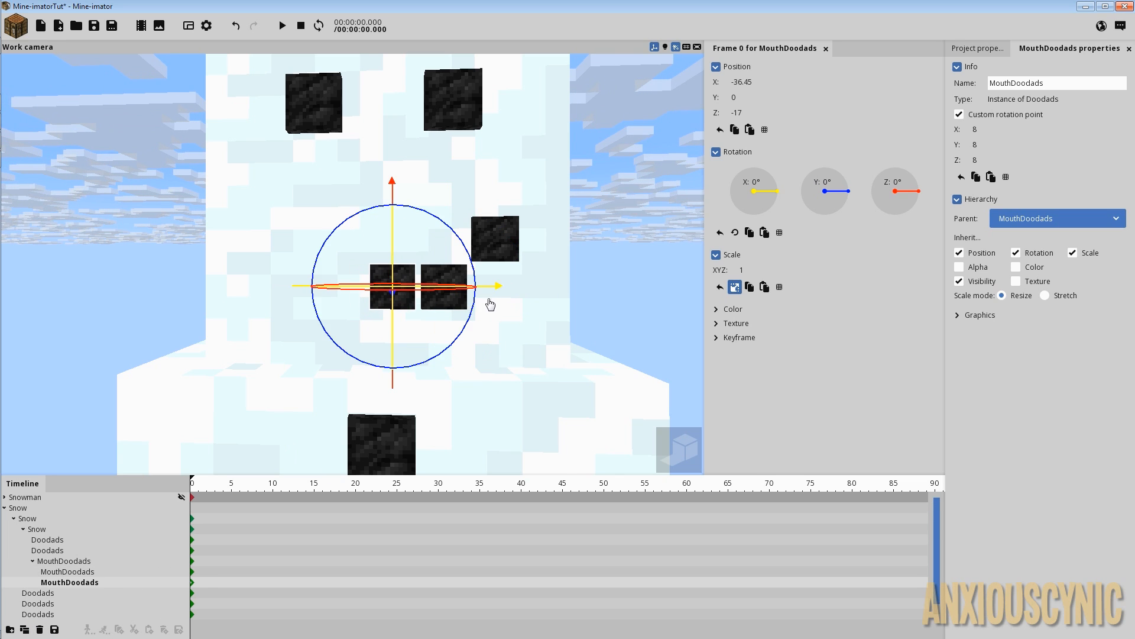
drag(393, 378, 393, 382)
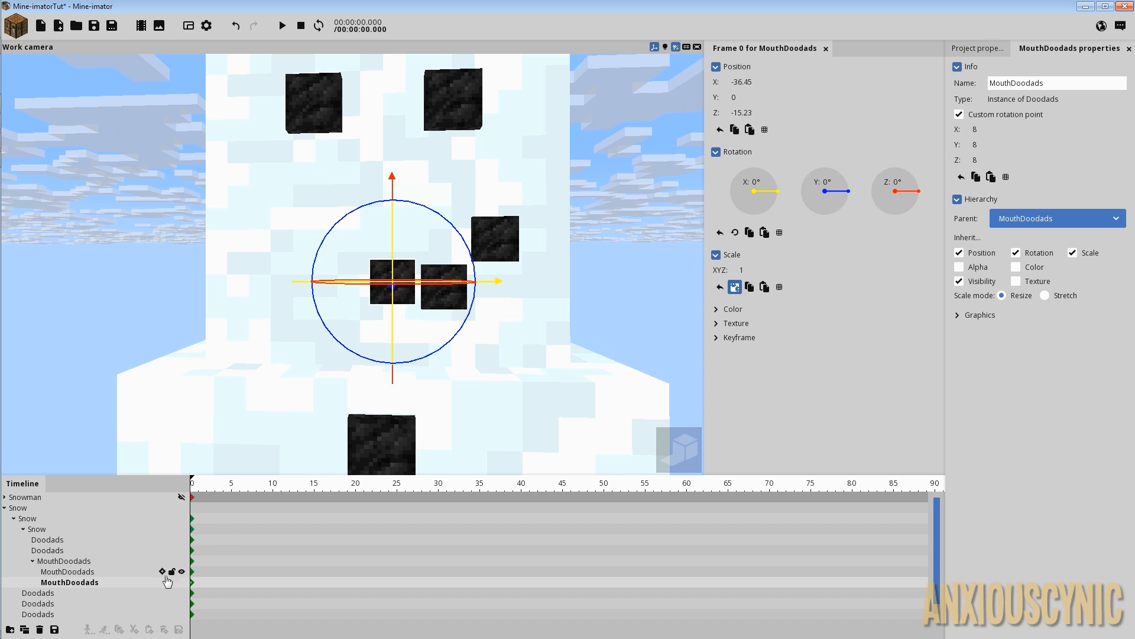
- Duplicate the newest mouth block and place the copy at about X -55.54, Z -16.57, undoing a further sideways shift
click(24, 629)
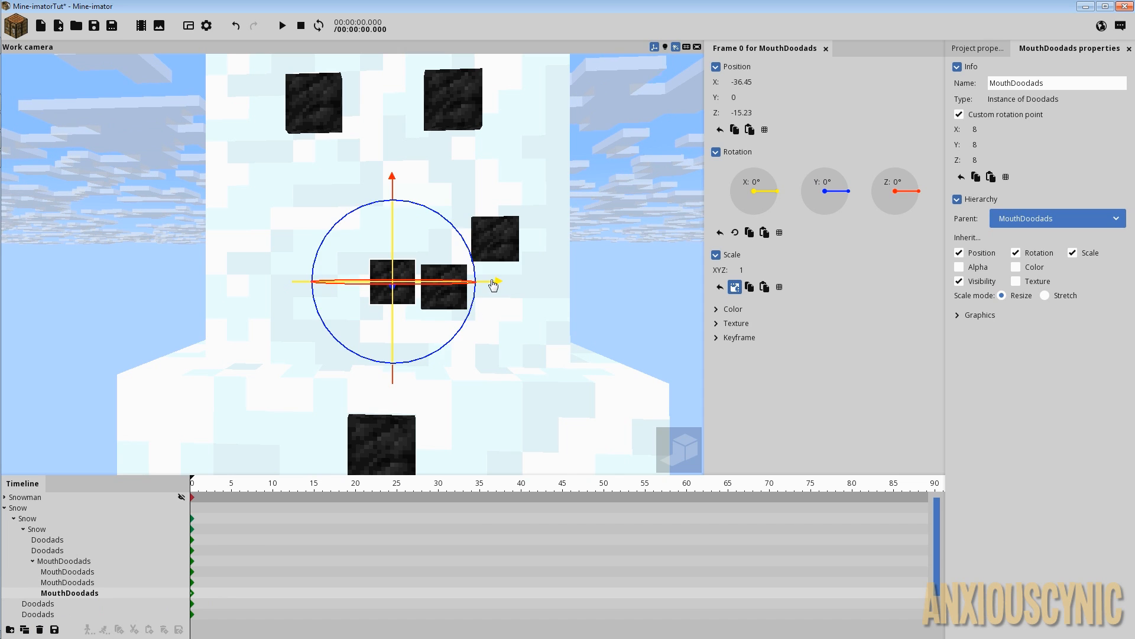
drag(494, 283, 405, 307)
drag(346, 178, 344, 186)
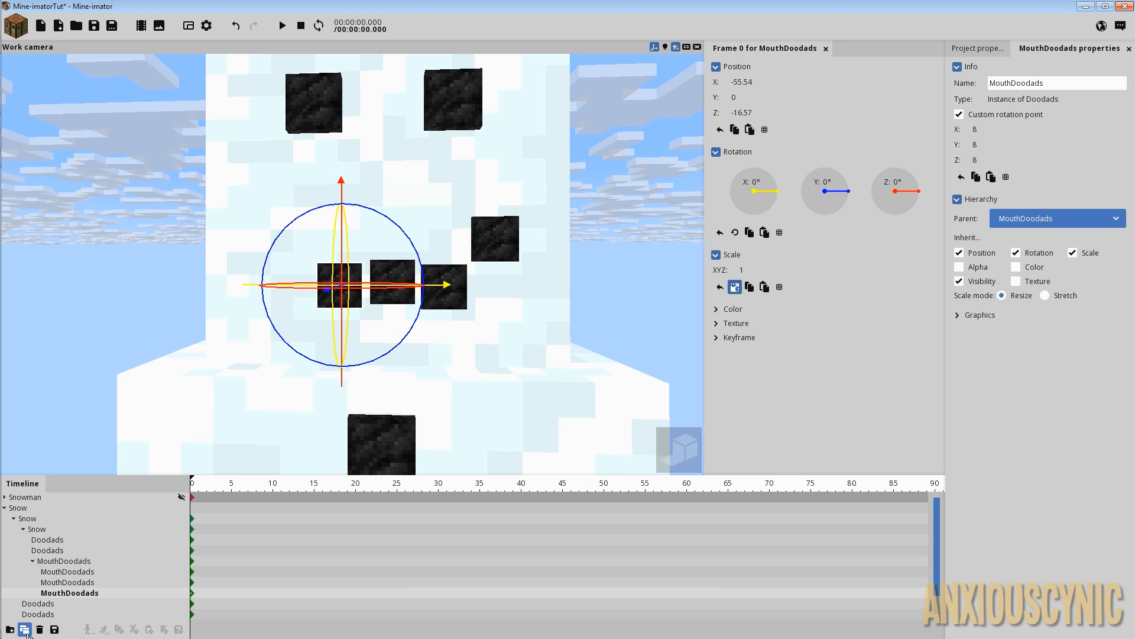
drag(444, 287, 435, 290)
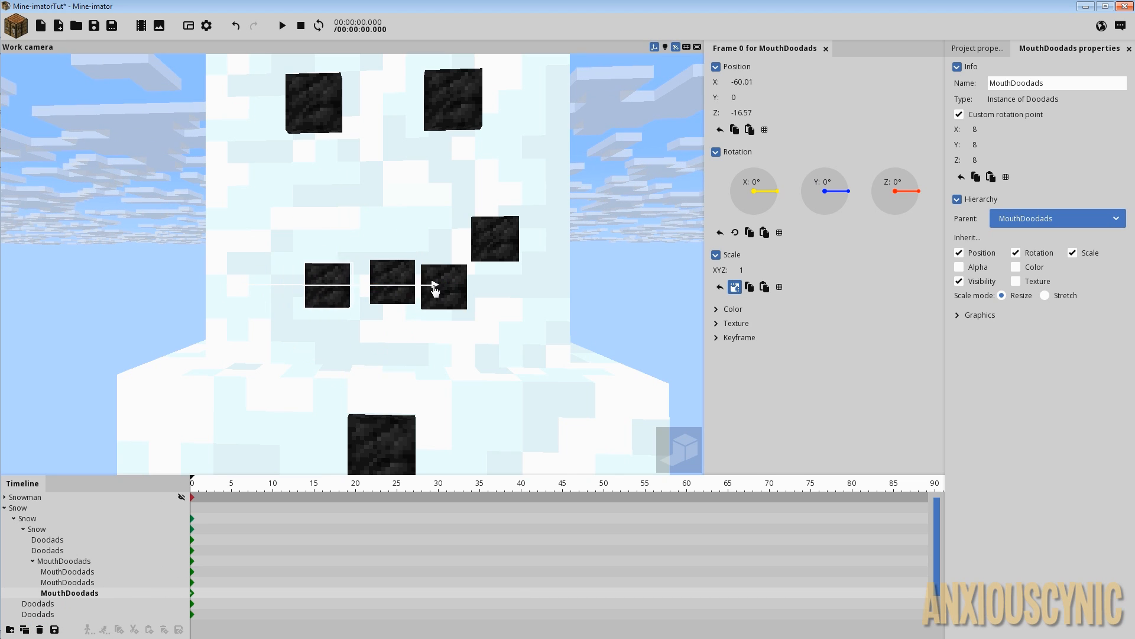
key(ctrl+z)
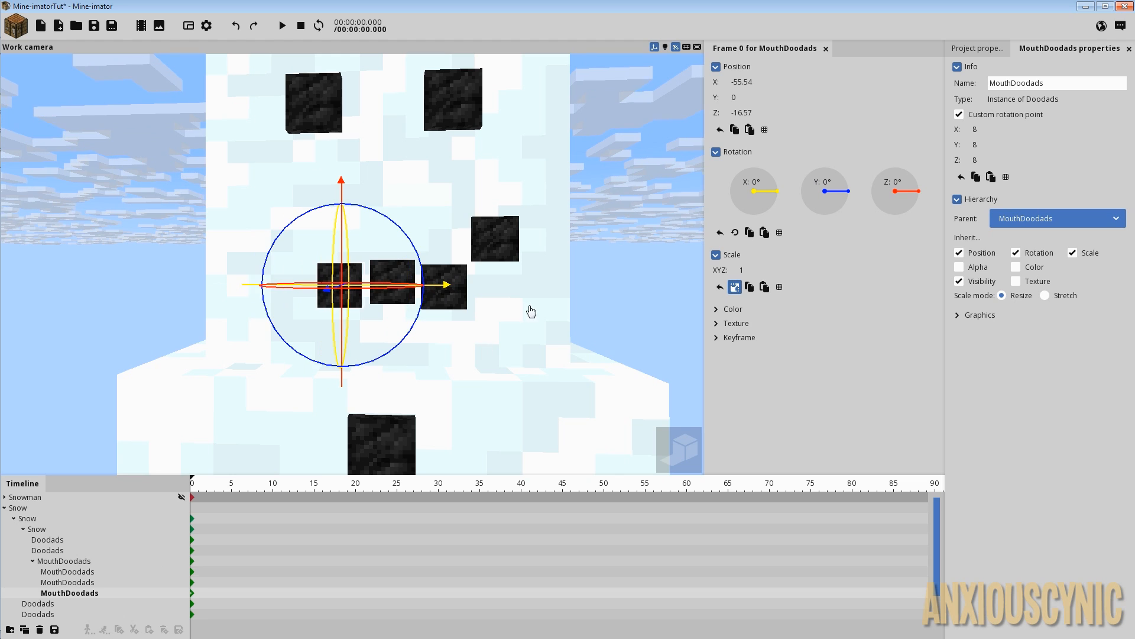
- Duplicate the newest mouth block, place the copy at about X -74.71, Z -5.56 as the raised mouth corner, and save the project
click(10, 630)
drag(447, 285, 396, 289)
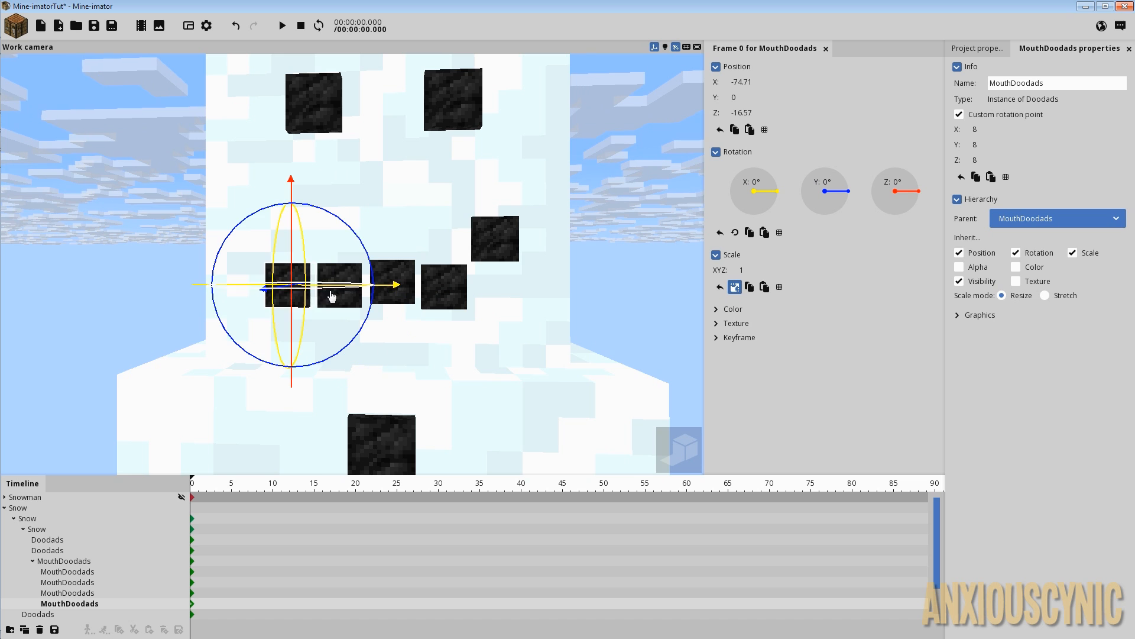
drag(296, 387, 301, 363)
key(ctrl+s)
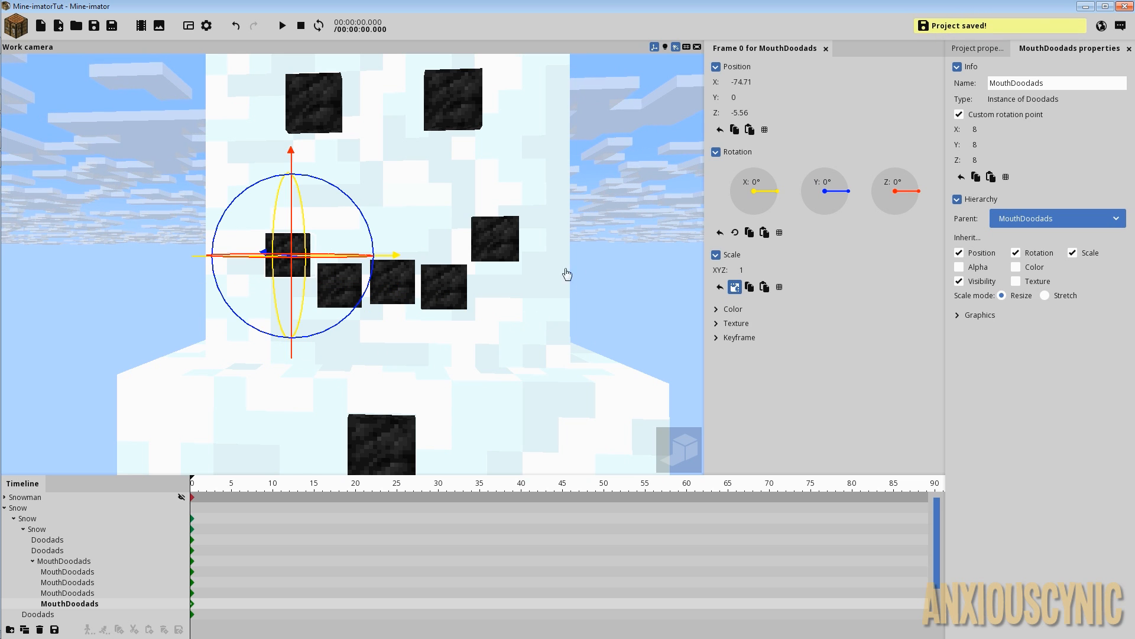
- Deselect the mouth block, view the whole snowman from the front and save the project
middle_drag(565, 271, 522, 271)
right_drag(522, 271, 516, 232)
click(533, 293)
right_drag(562, 270, 573, 210)
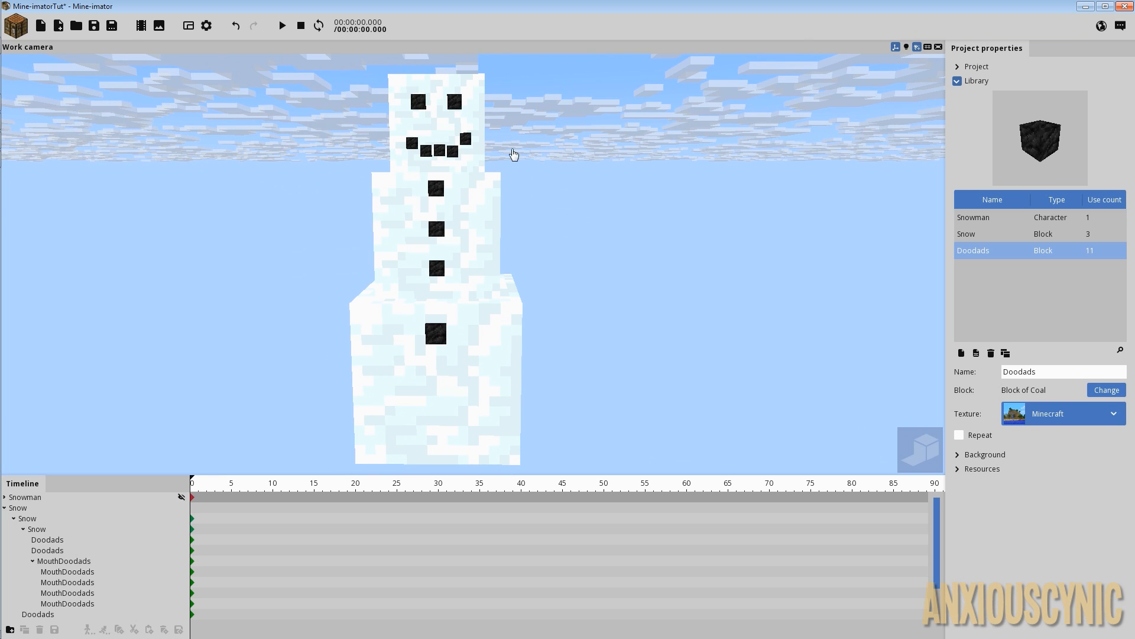
click(94, 25)
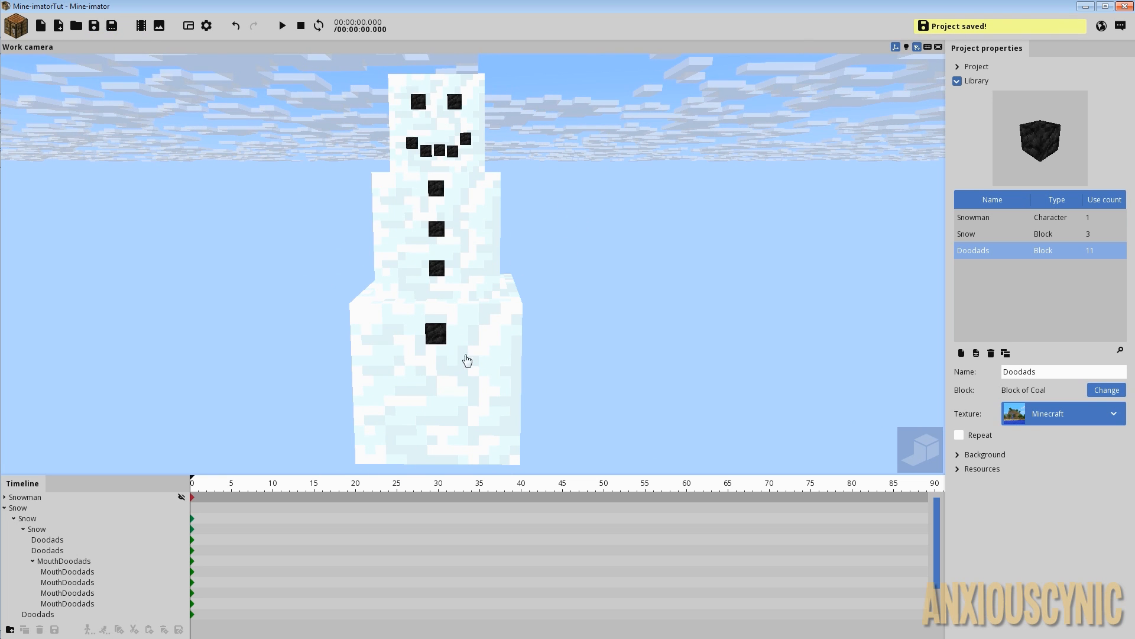
- Create a new Wood block (ID 17) with the Minecraft texture, finding it with the block list sorted by name
right_drag(442, 341, 561, 325)
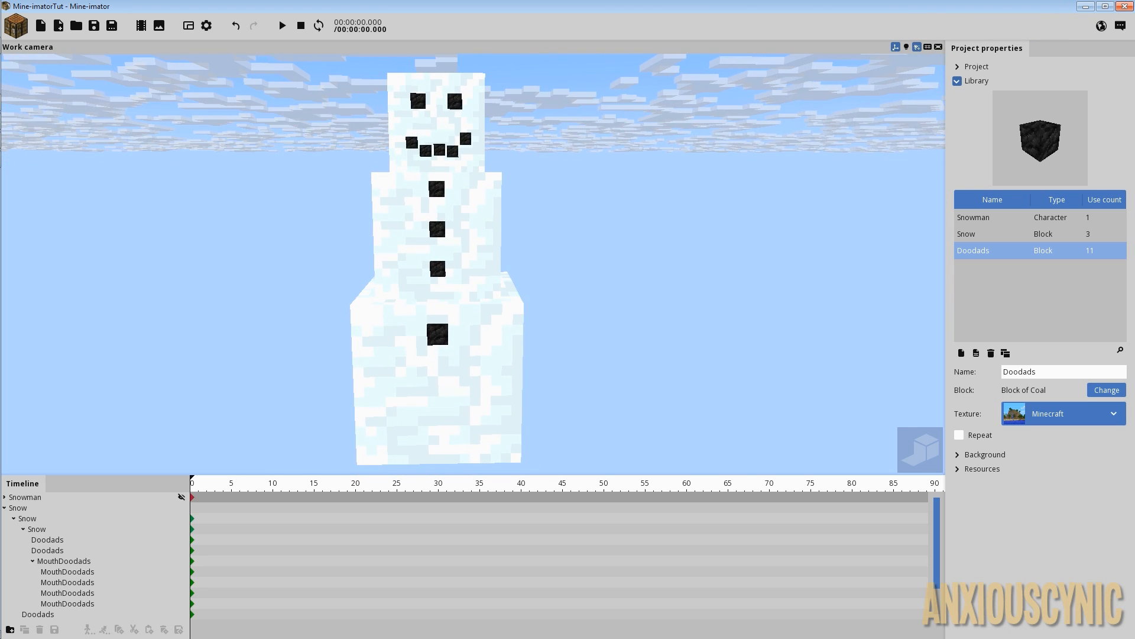
scroll(560, 324, up, 3)
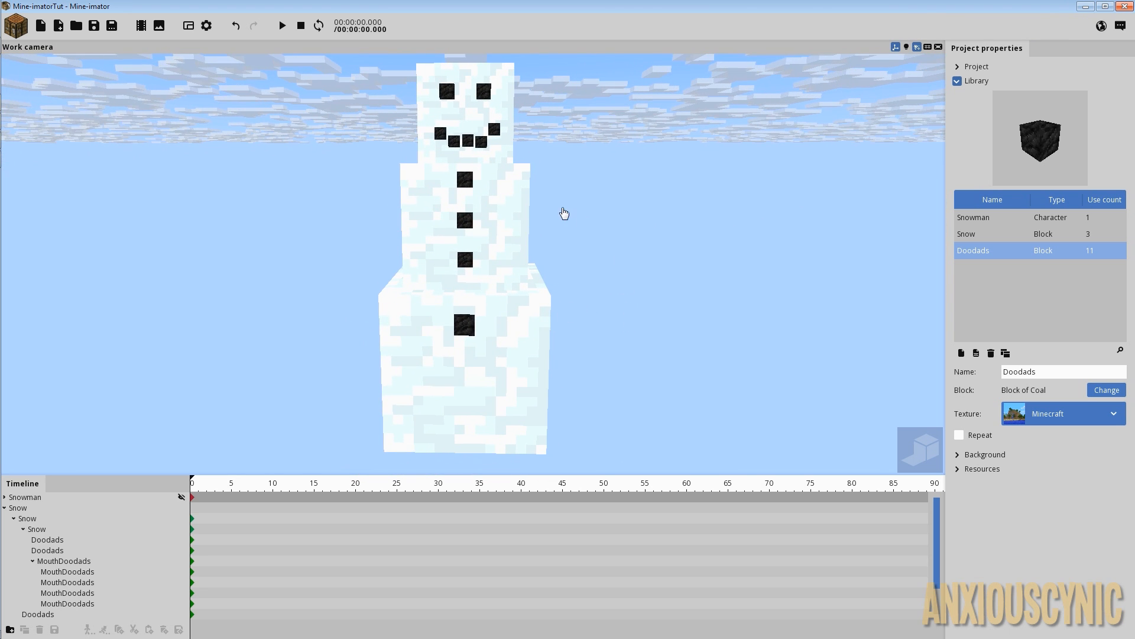
click(24, 27)
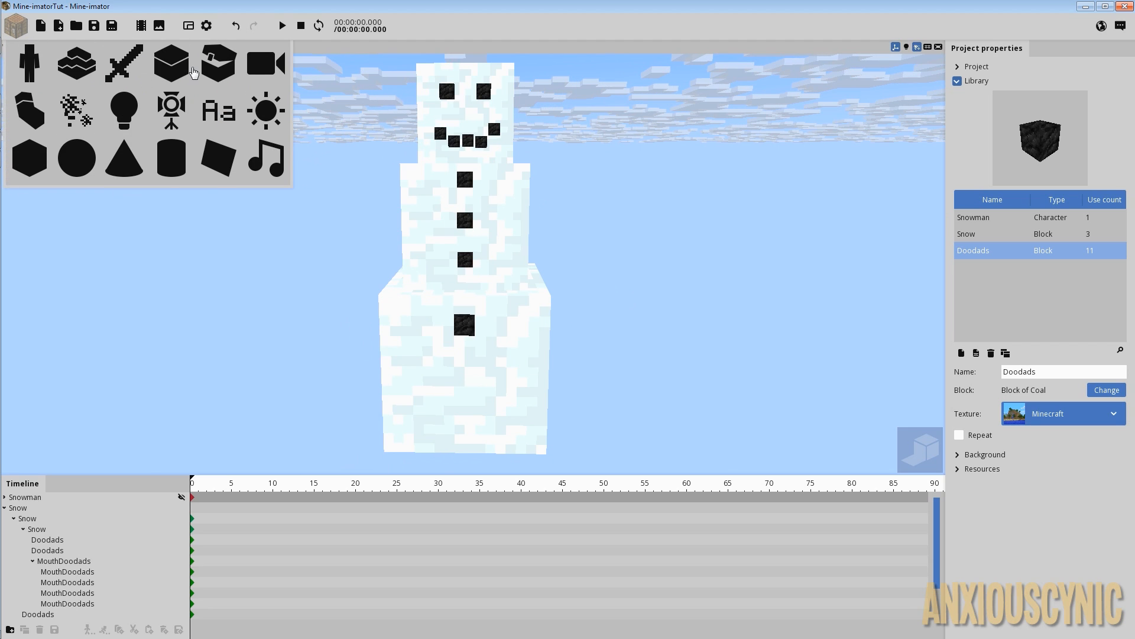
click(171, 64)
click(430, 188)
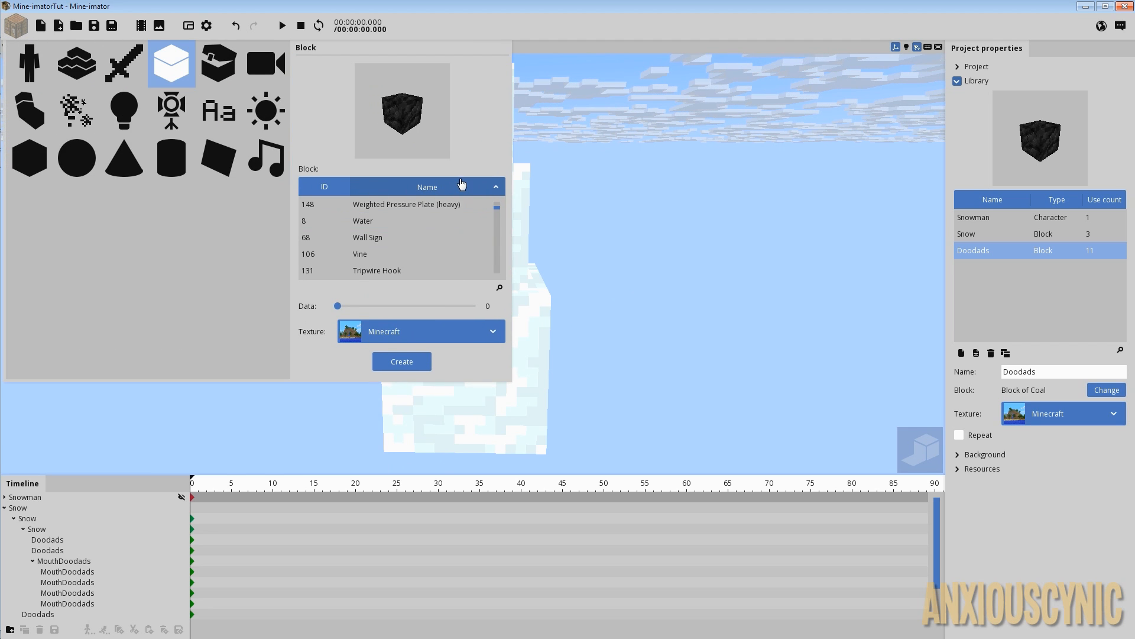
click(463, 188)
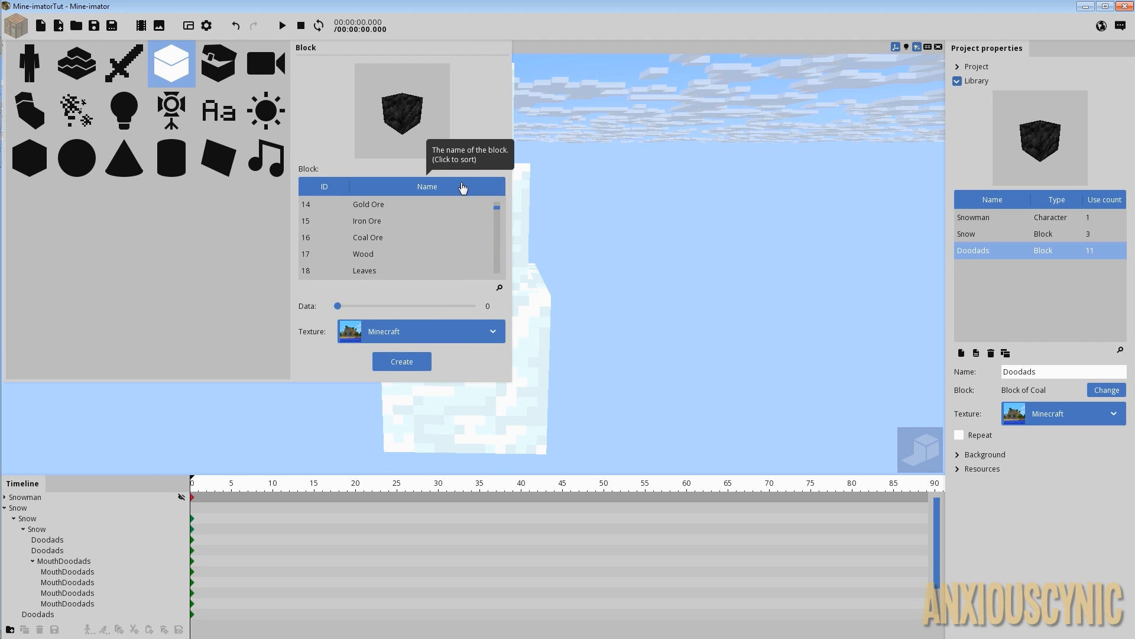
click(463, 189)
drag(497, 215, 464, 197)
click(447, 190)
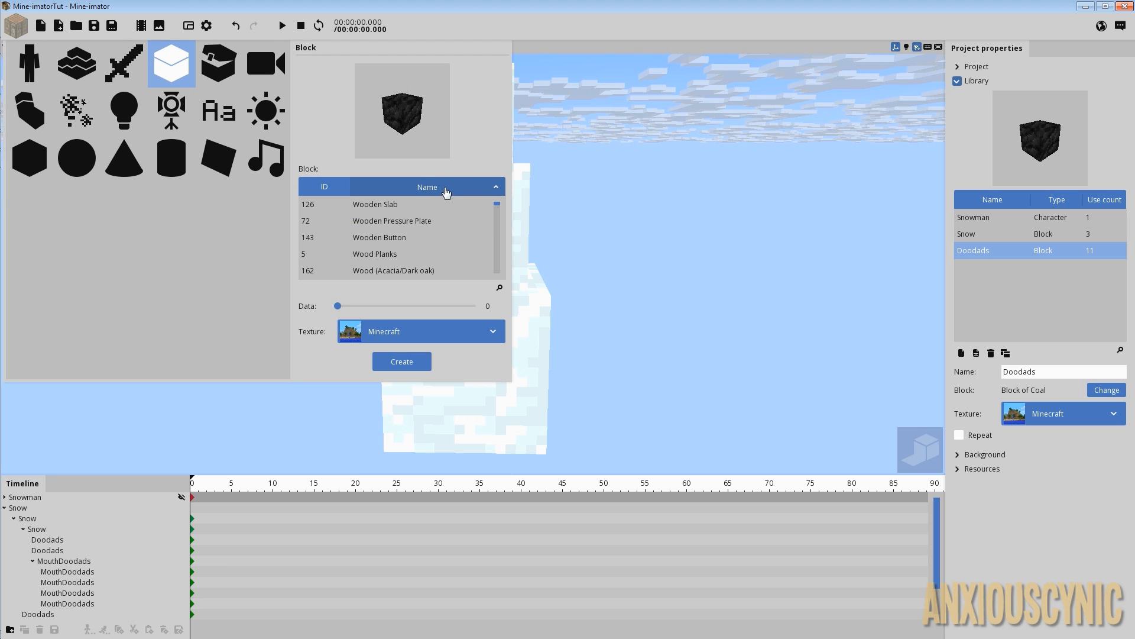
scroll(497, 208, down, 2)
click(405, 254)
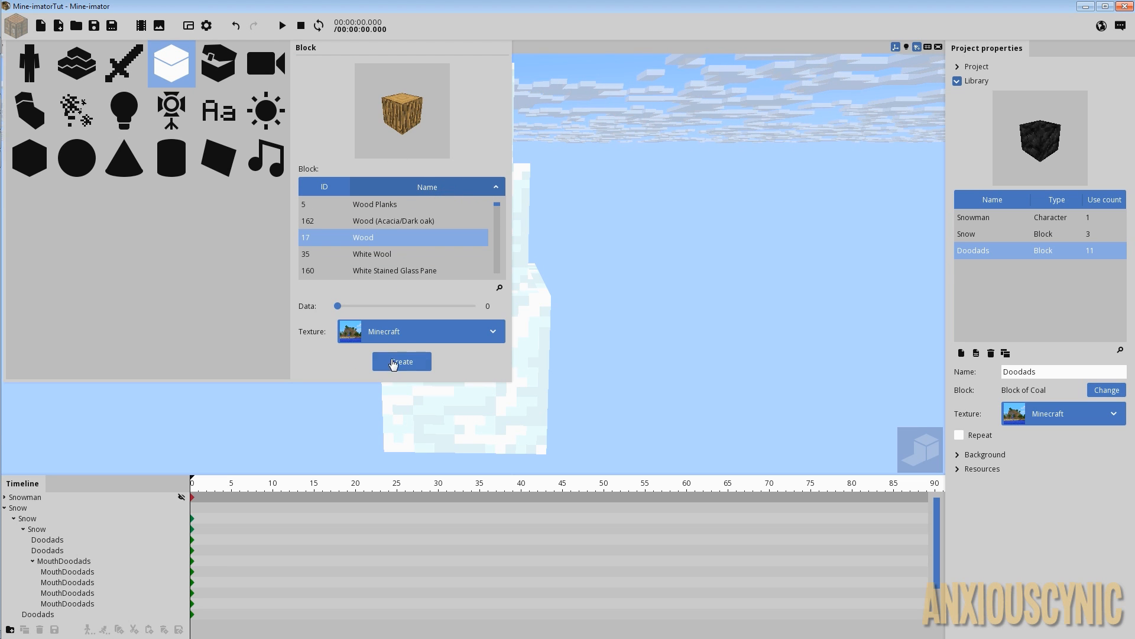
click(394, 362)
click(457, 365)
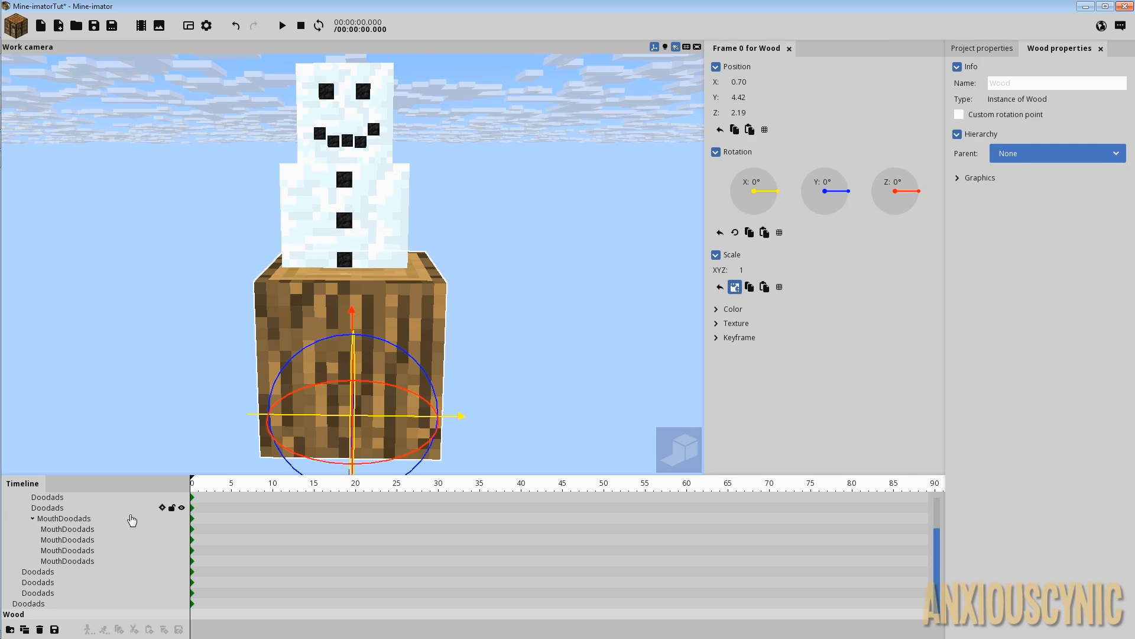
- Collapse the middle Snow block's hierarchy in the timeline and select the new Wood block
click(61, 548)
scroll(18, 541, up, 2)
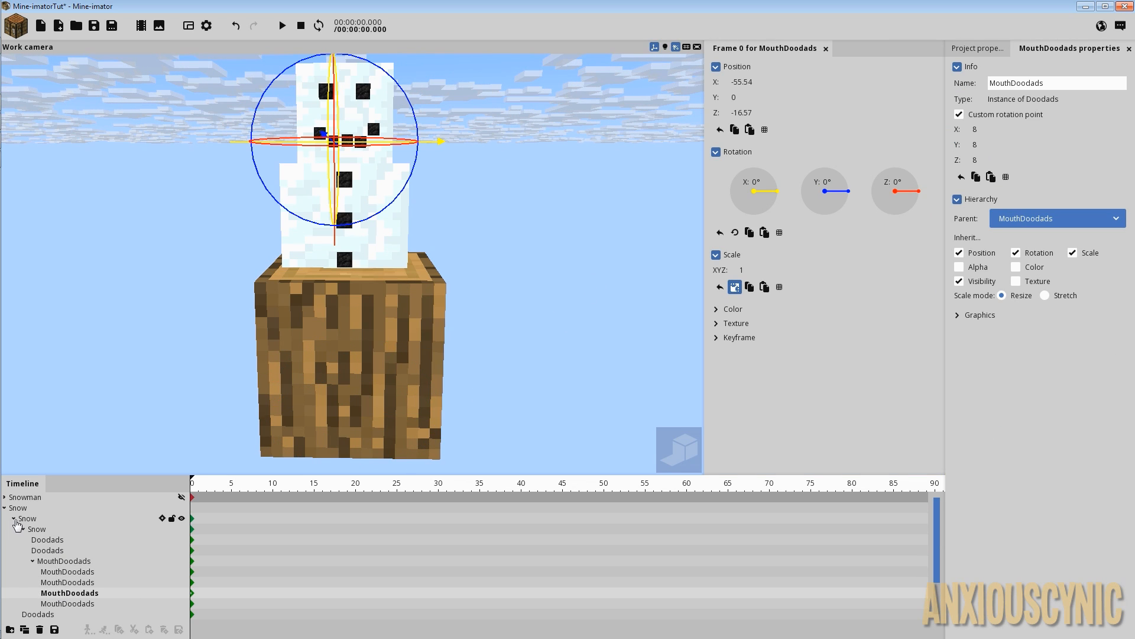
click(13, 519)
click(108, 535)
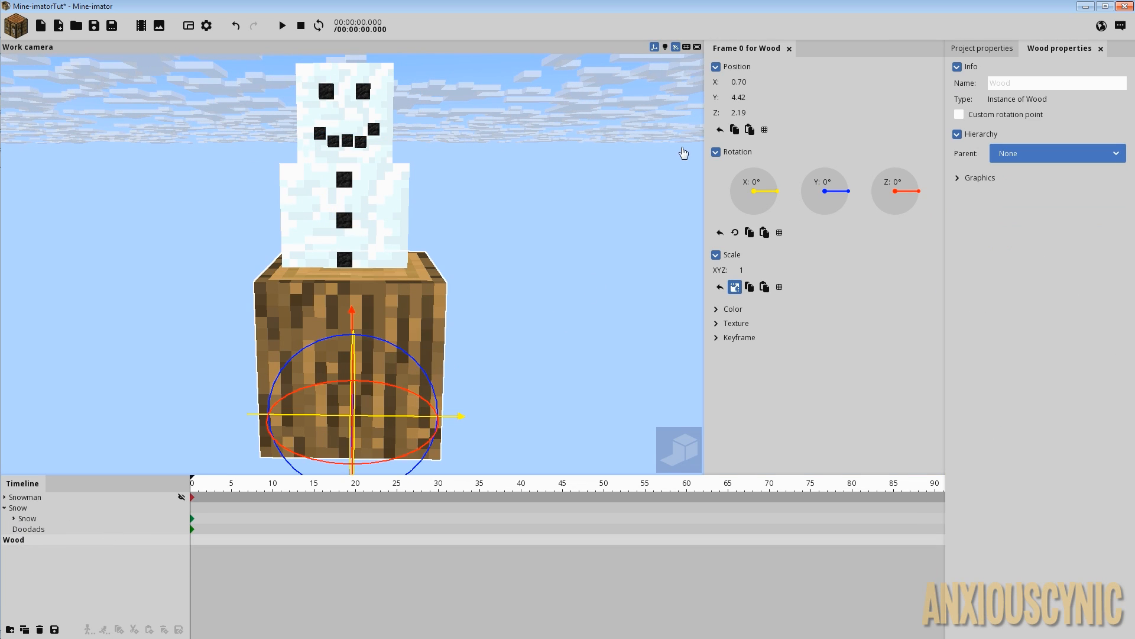
- Rename the Wood block in the project library as SnowmanArms
click(1002, 50)
click(1028, 372)
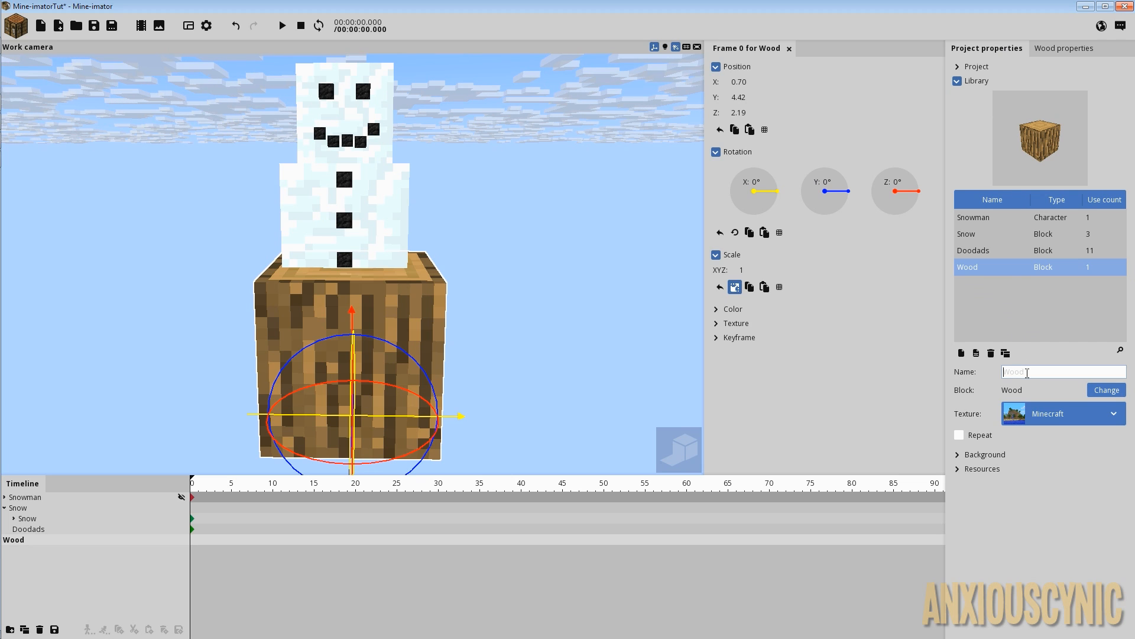
text(Snowman)
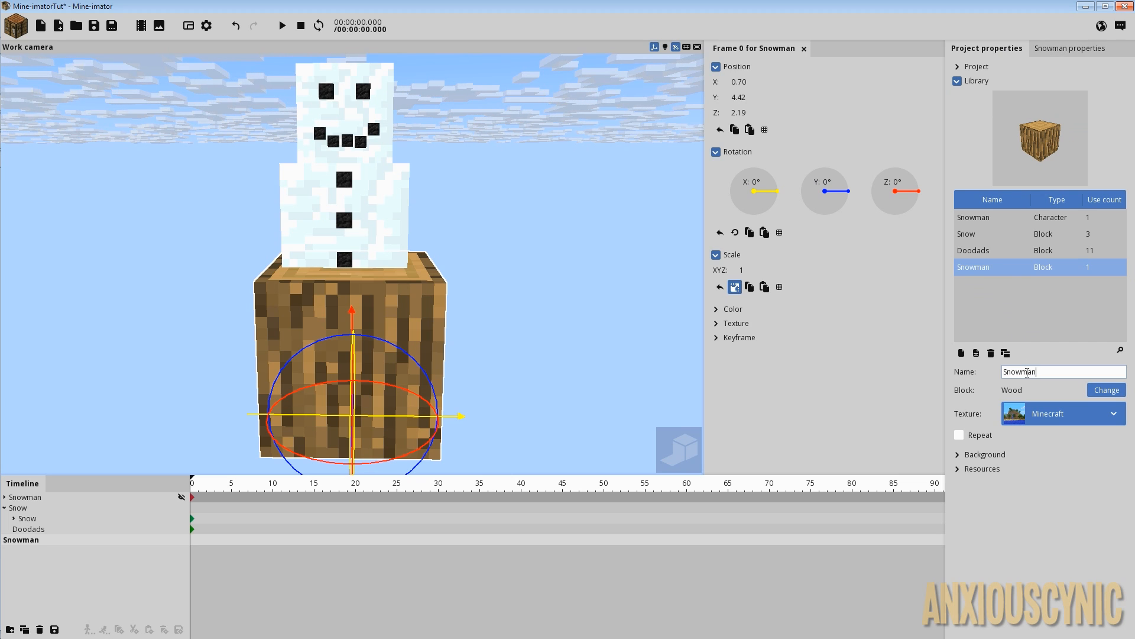
text(C)
key(BackSpace)
text(Arms)
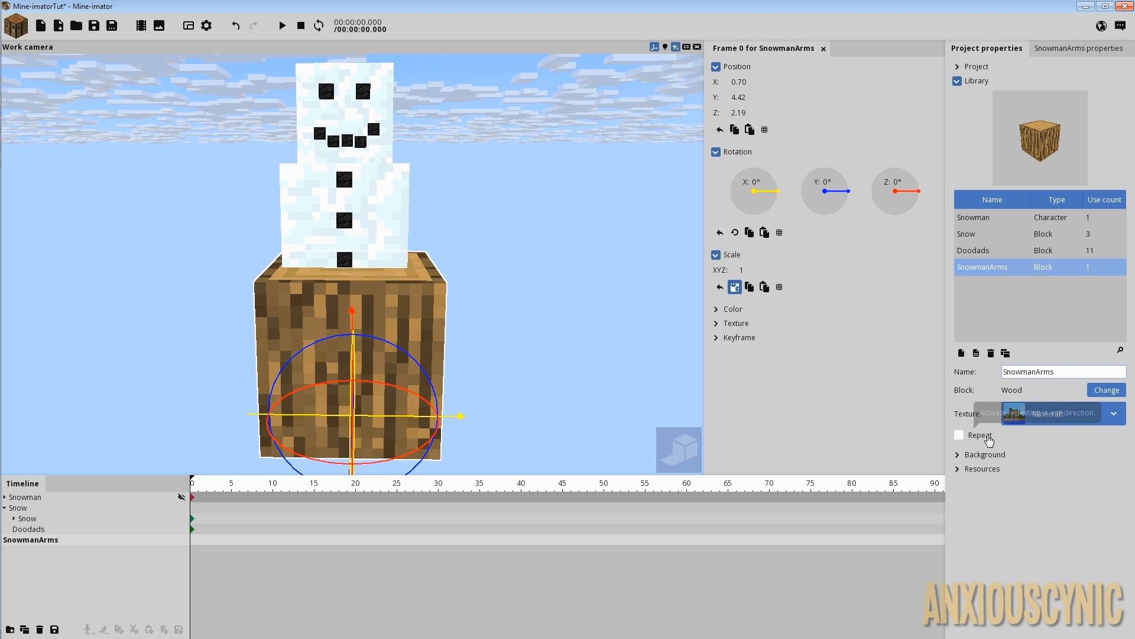
- Enable repeating for the SnowmanArms block and set its Z repeat to 7
click(986, 437)
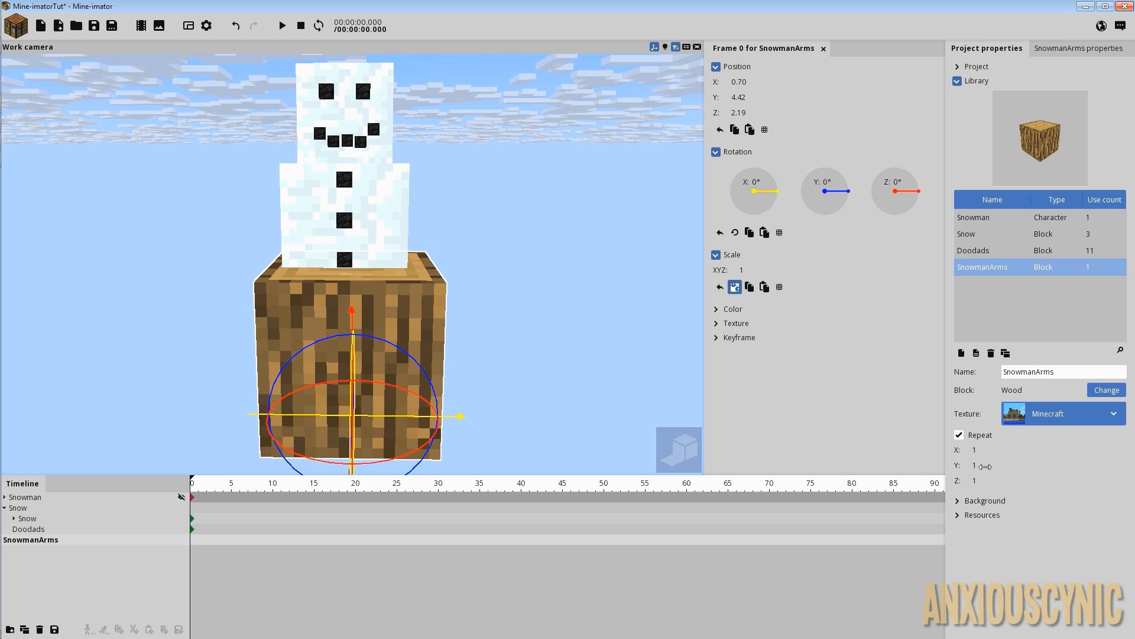
drag(985, 467, 1023, 478)
right_drag(644, 362, 617, 320)
key(s)
scroll(617, 323, down, 3)
right_drag(557, 286, 539, 318)
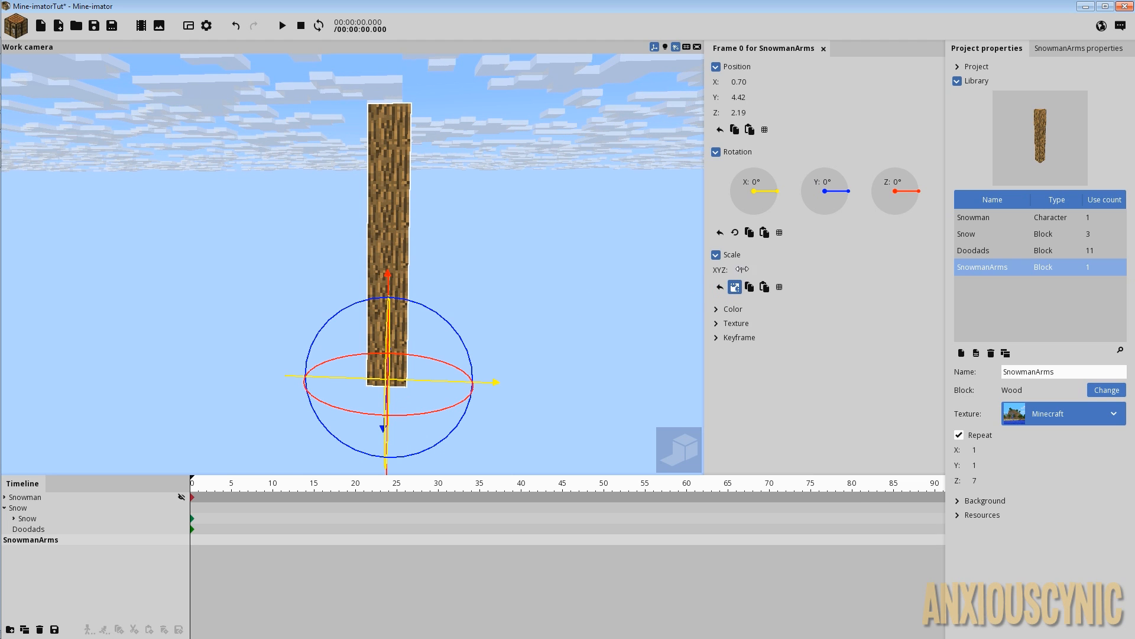
- Shrink the SnowmanArms block to a scale of about 0.13 and move it beside the snowman at about X 11.48
drag(742, 269, 690, 282)
drag(436, 382, 459, 388)
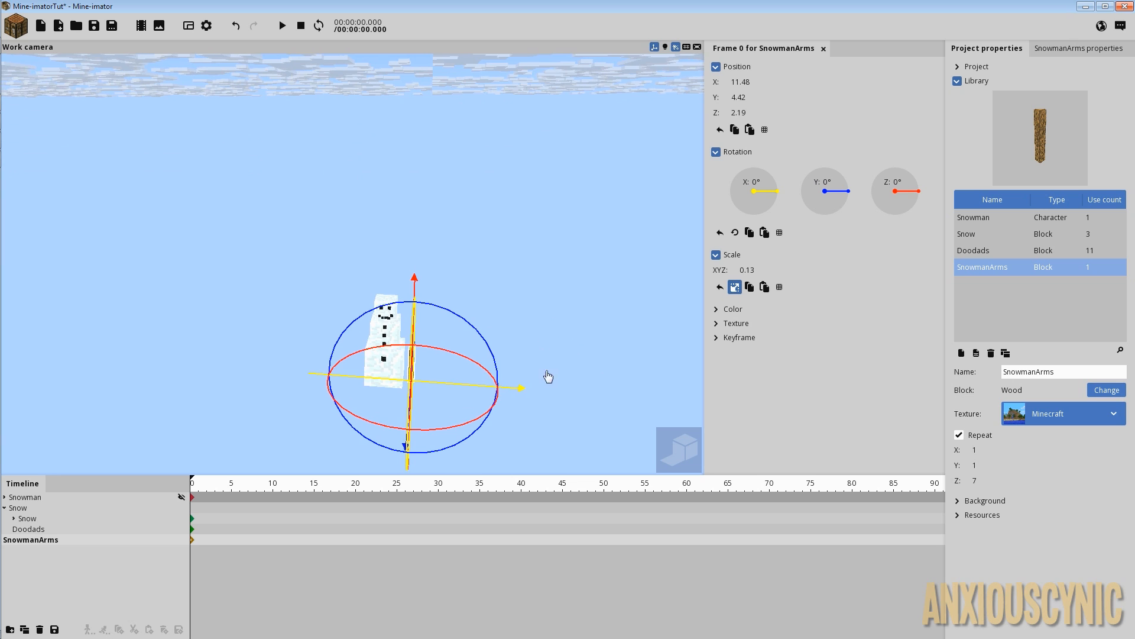
scroll(549, 376, up, 5)
drag(542, 375, 551, 312)
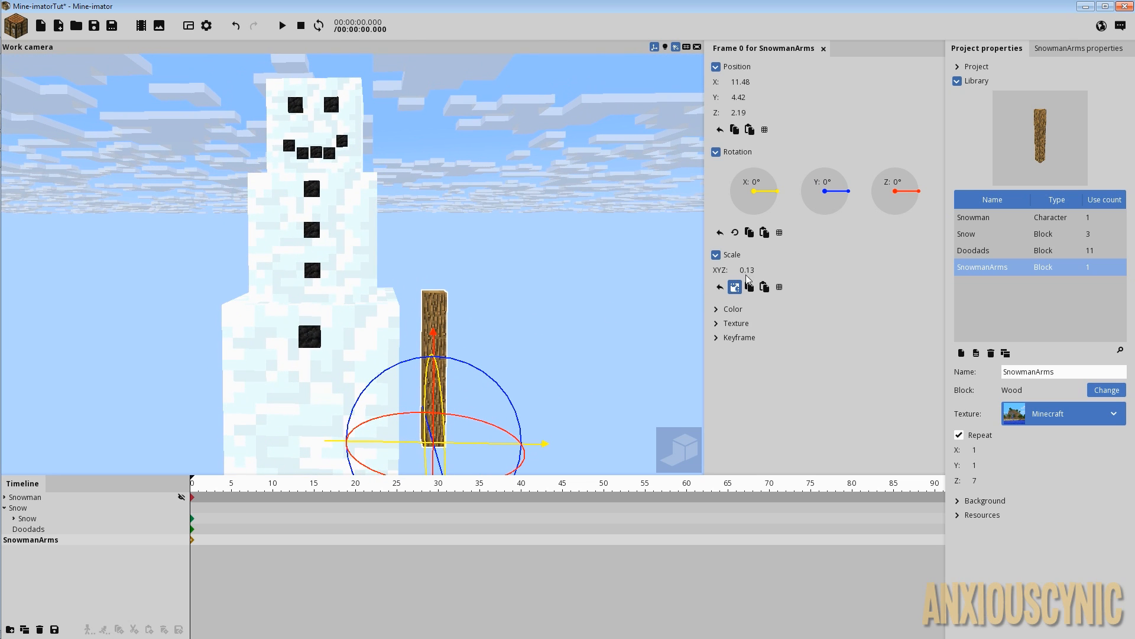
- Raise the arm to about Z 23.47 and reduce its scale to 0.05, trying 0.04 first
drag(751, 269, 727, 269)
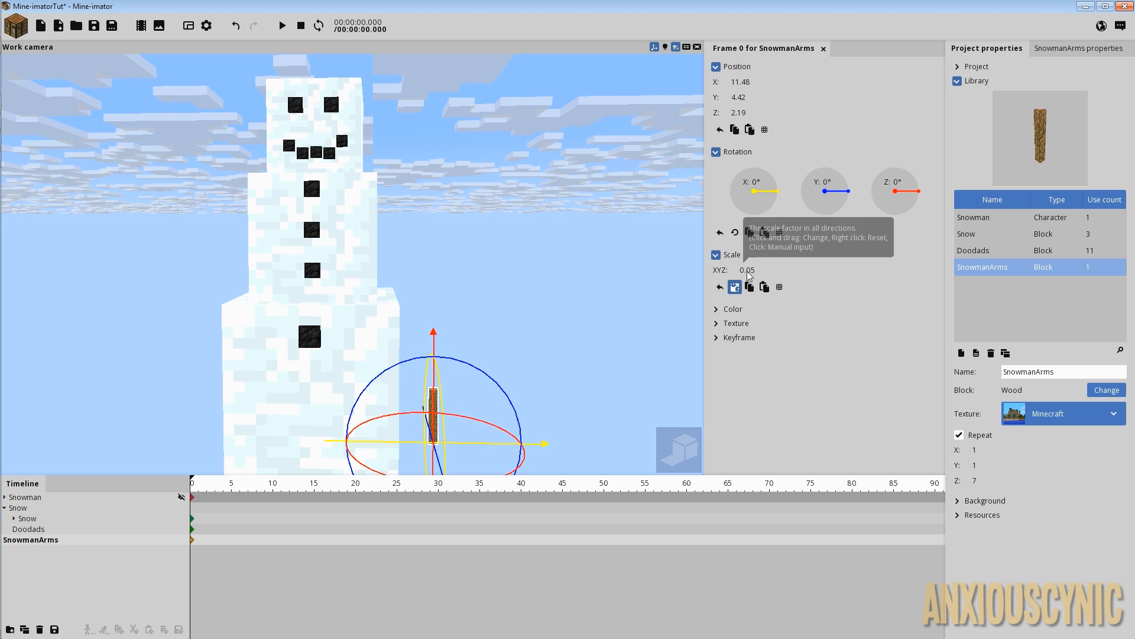
click(751, 270)
key(BackSpace)
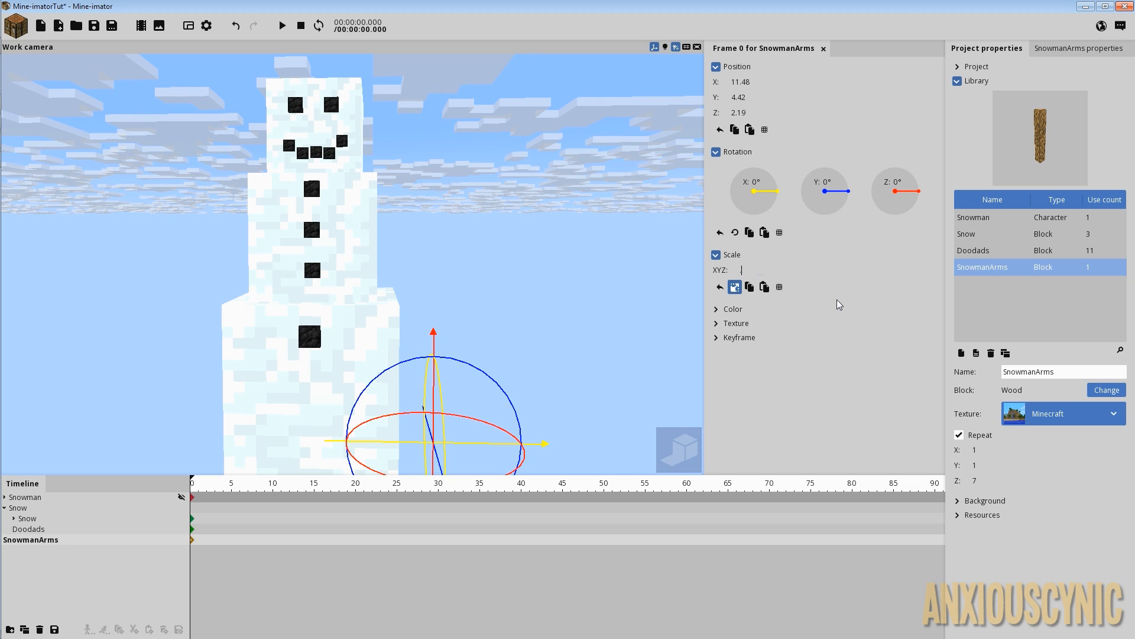
text(.04)
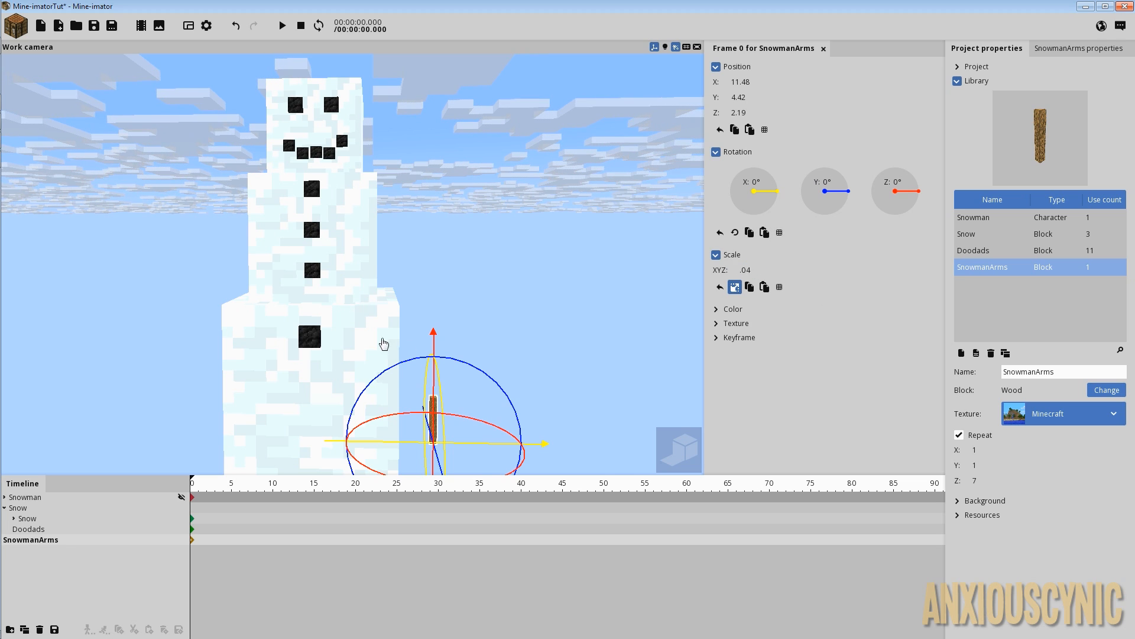
drag(433, 331, 412, 126)
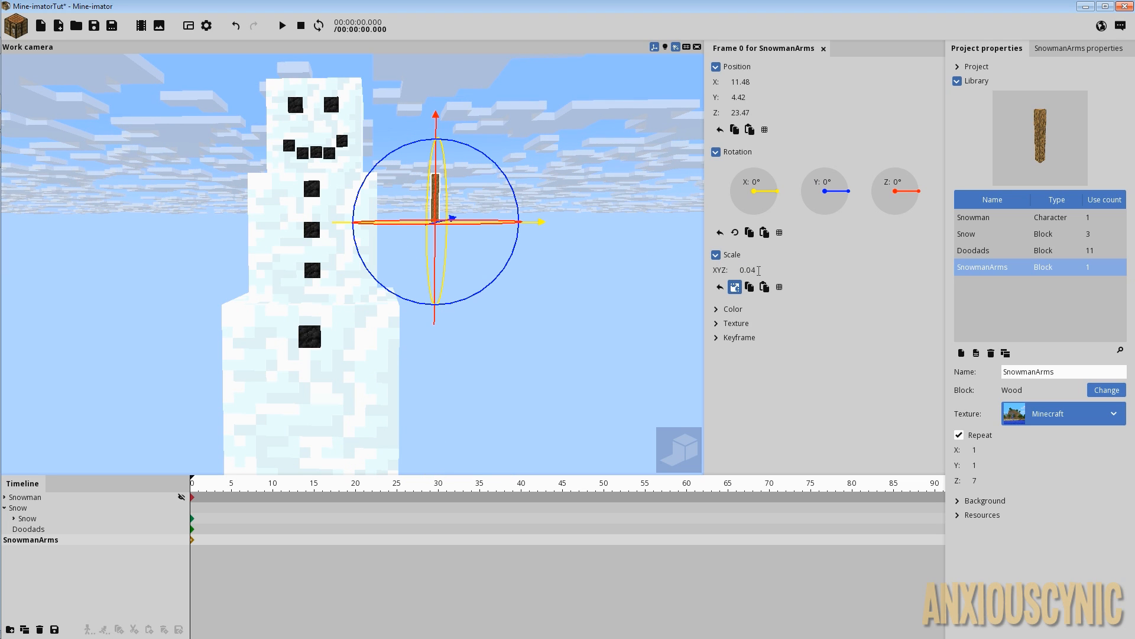
click(759, 271)
key(BackSpace)
text(5)
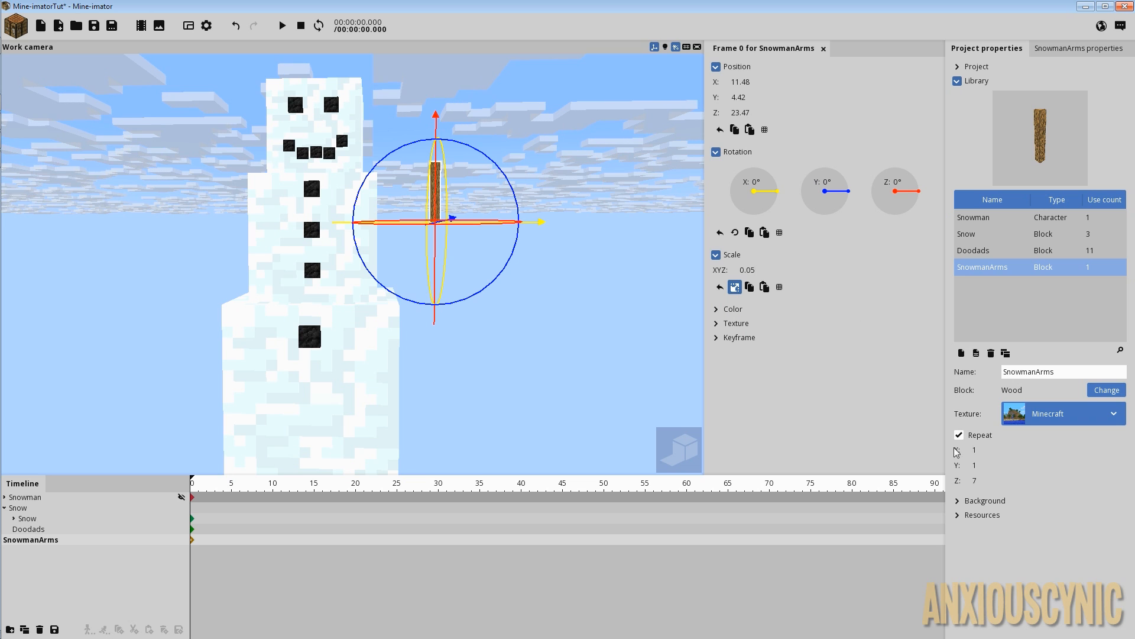
- Rotate the arm to about -128.86° around Y so it slopes outward, and set its Z repeat to 14
drag(490, 165, 494, 183)
drag(472, 146, 498, 354)
drag(978, 482, 1015, 499)
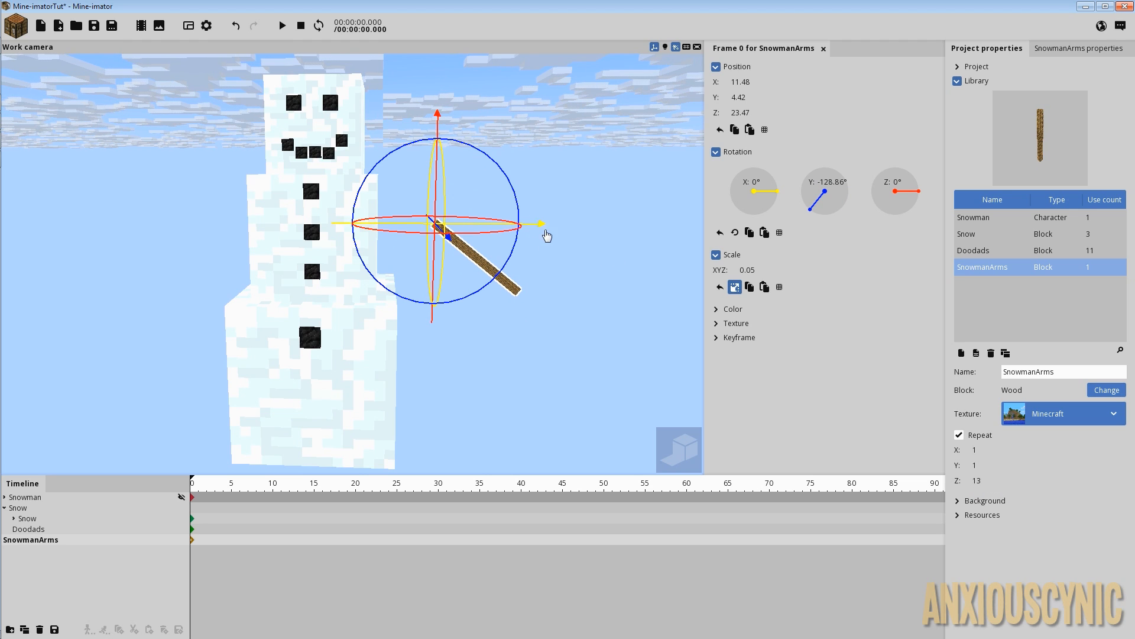
drag(983, 479, 928, 450)
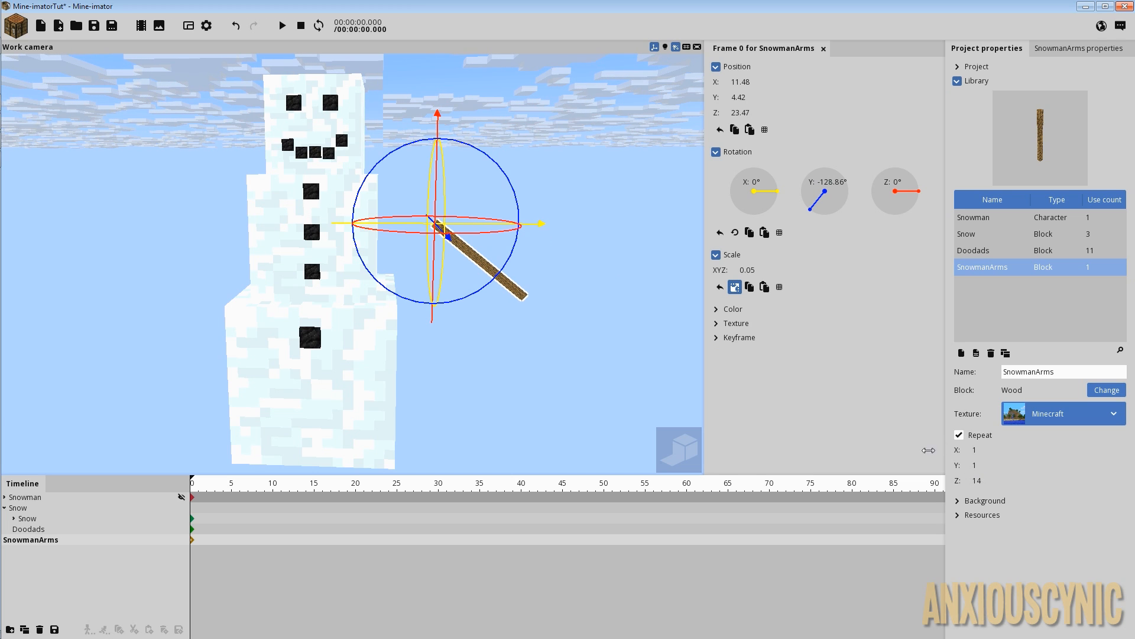
- Move the arm against the side of the middle snow block at about X 5.49, Z 26.32, and check the joint up close
drag(549, 225, 476, 224)
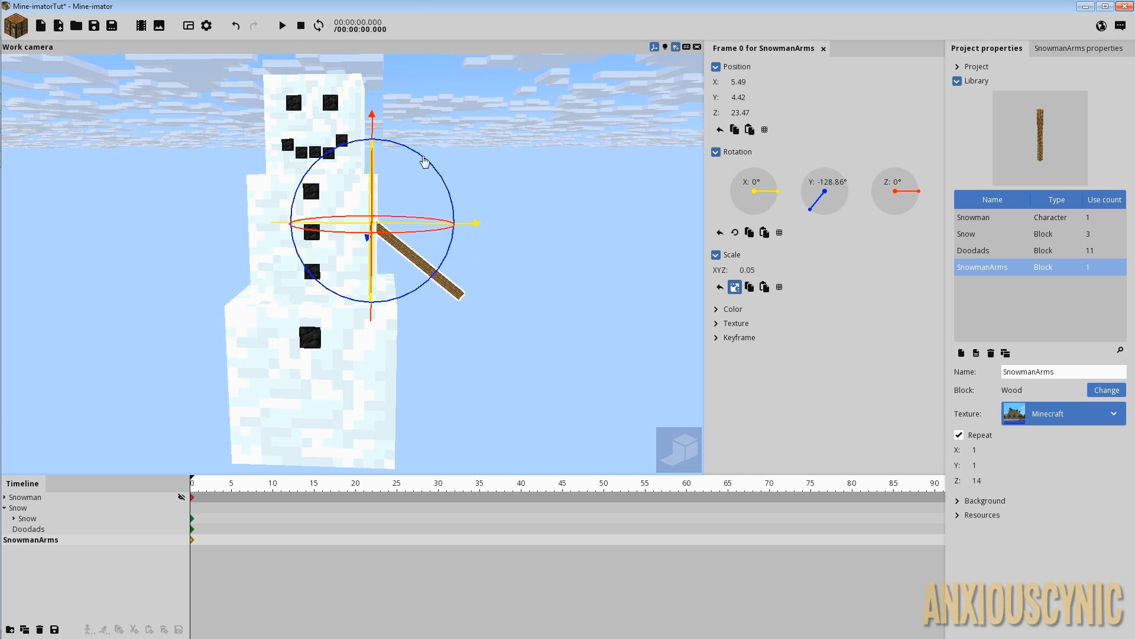
drag(378, 118, 372, 81)
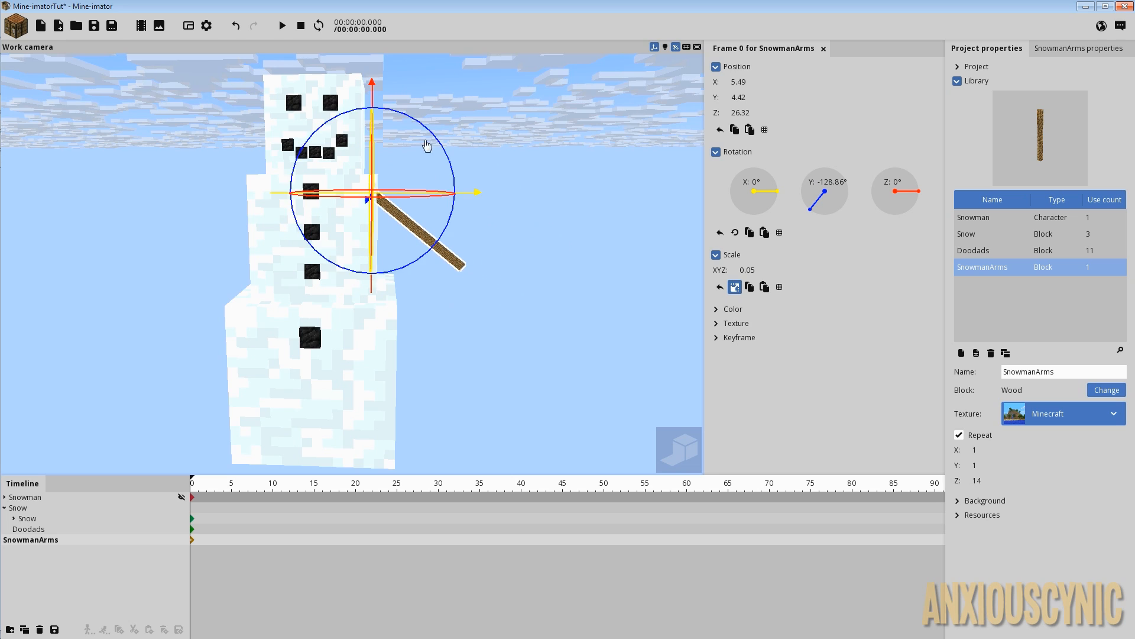
right_drag(426, 145, 450, 136)
scroll(481, 202, up, 4)
drag(470, 201, 532, 236)
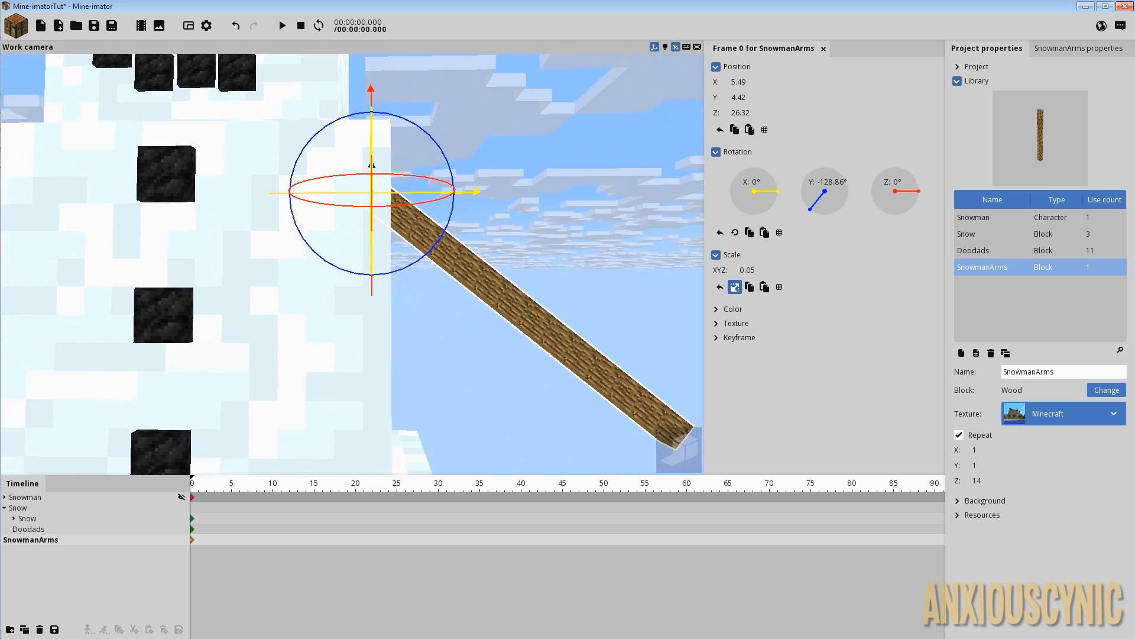
scroll(482, 268, up, 3)
drag(482, 267, 460, 237)
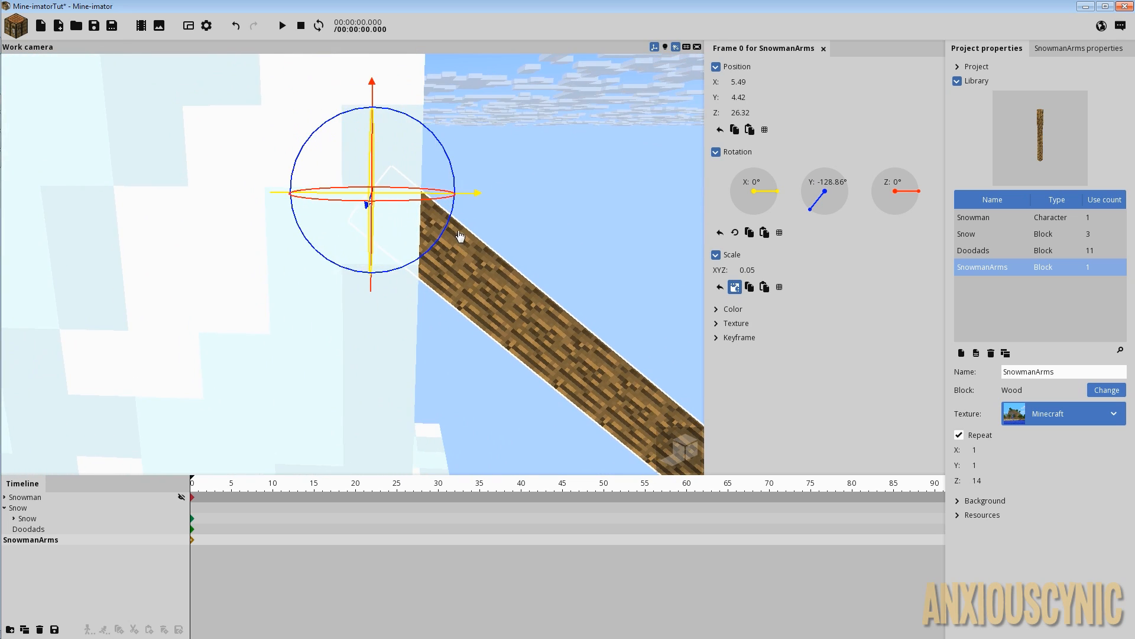
- Swing the arm around its Y axis to test its pivot, leaving it at about -136.74°
drag(443, 160, 398, 118)
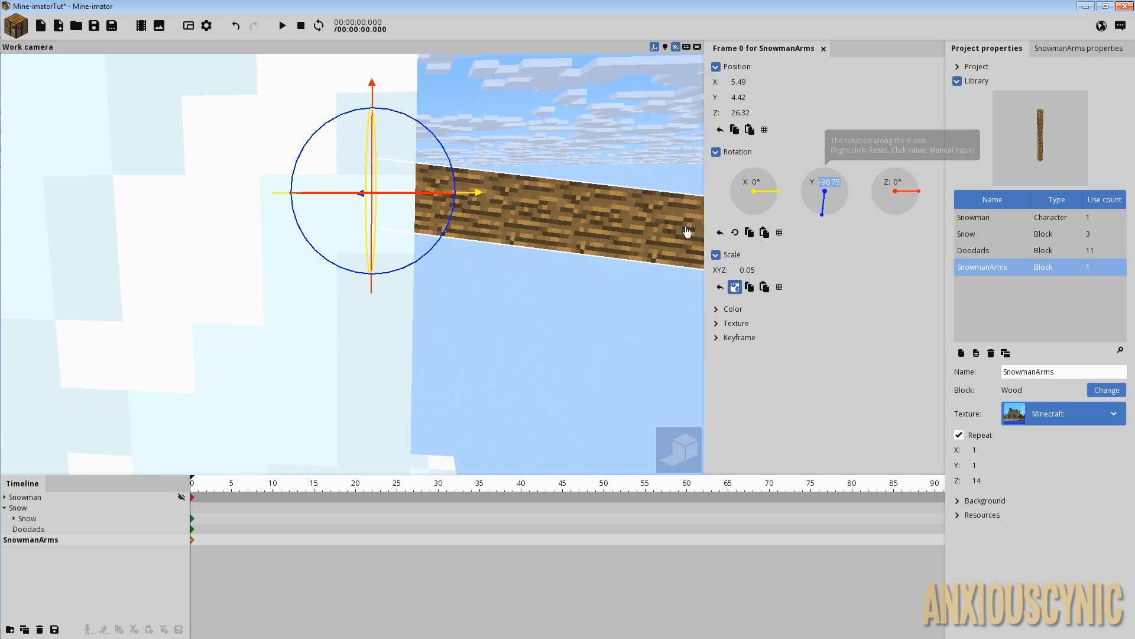
drag(451, 151, 520, 226)
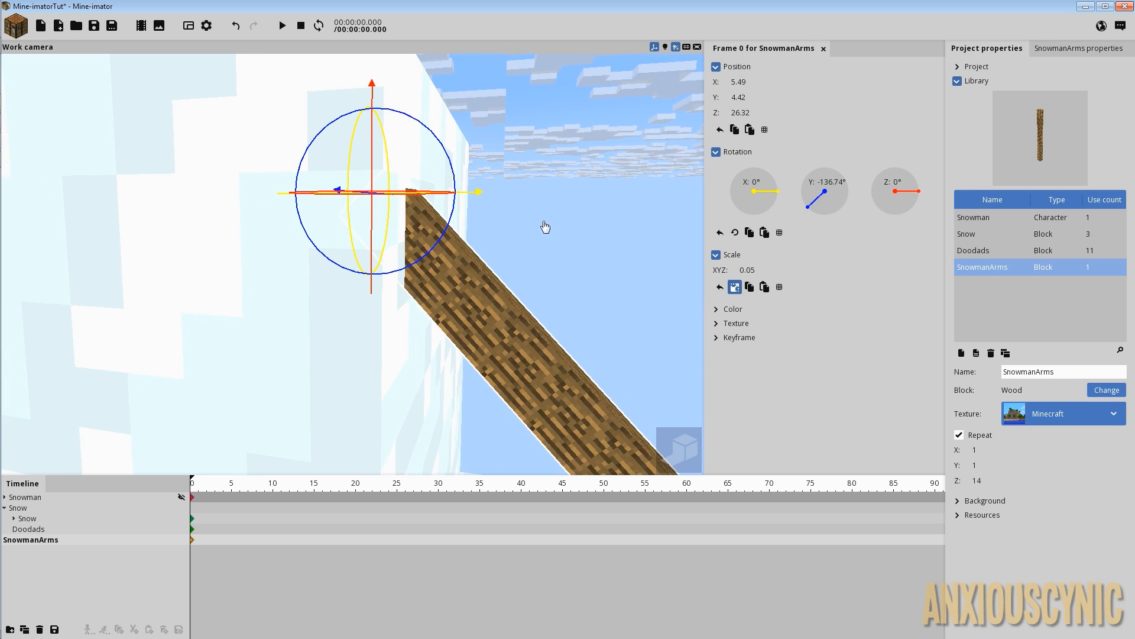
scroll(562, 233, down, 5)
drag(556, 281, 592, 278)
scroll(552, 296, down, 3)
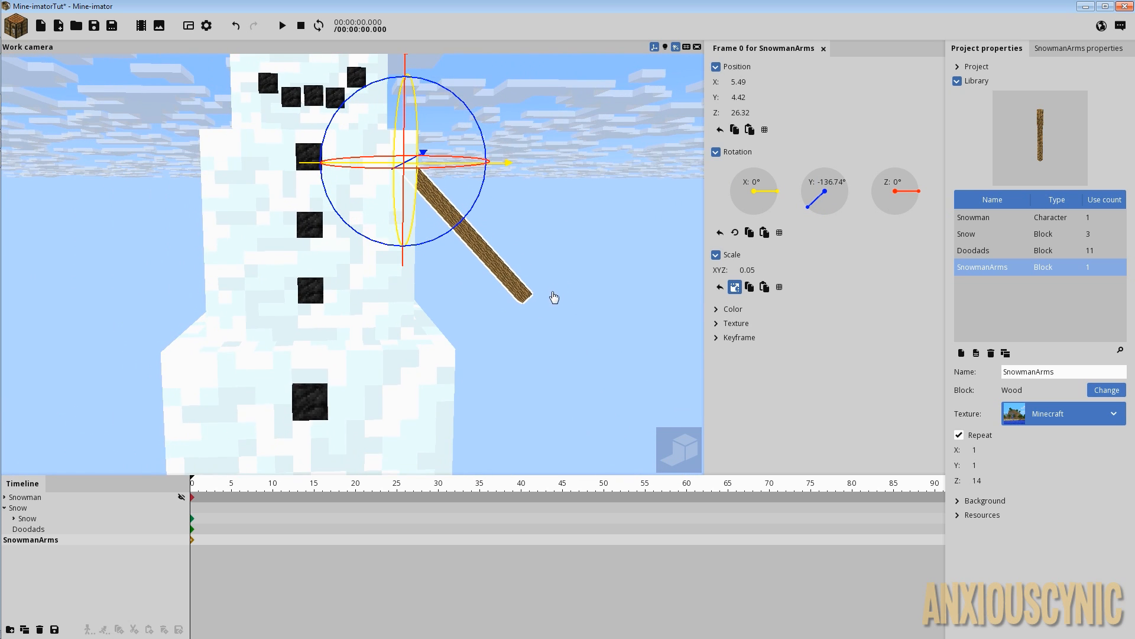
- Set the wooden arm's X position to 5.5 and parent it to the middle Snow block
right_drag(566, 286, 547, 272)
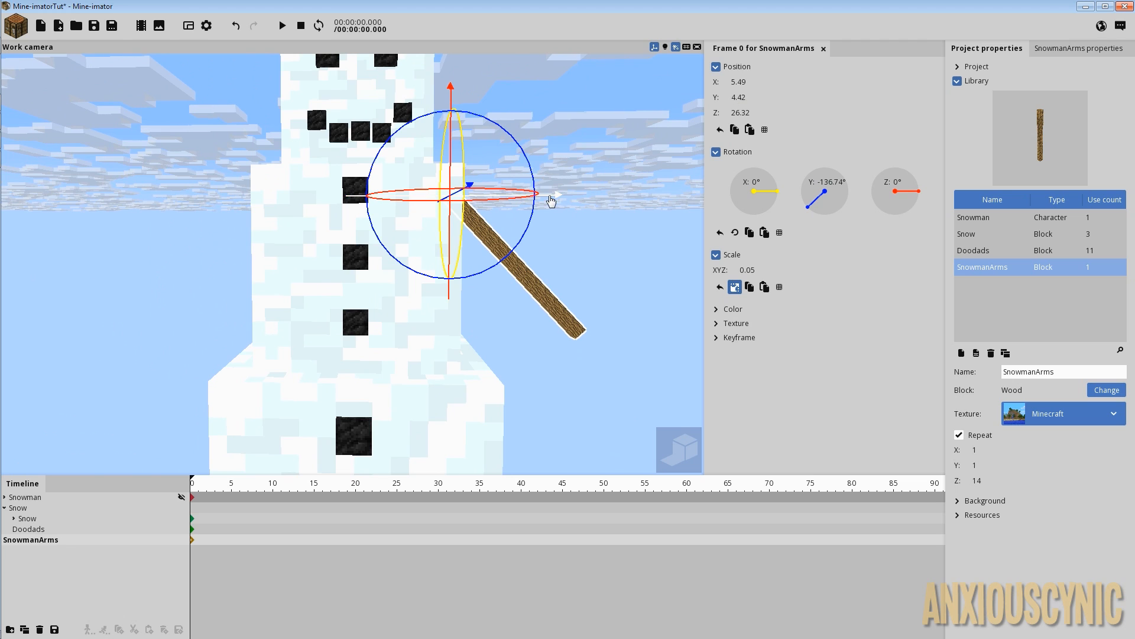
drag(558, 196, 556, 200)
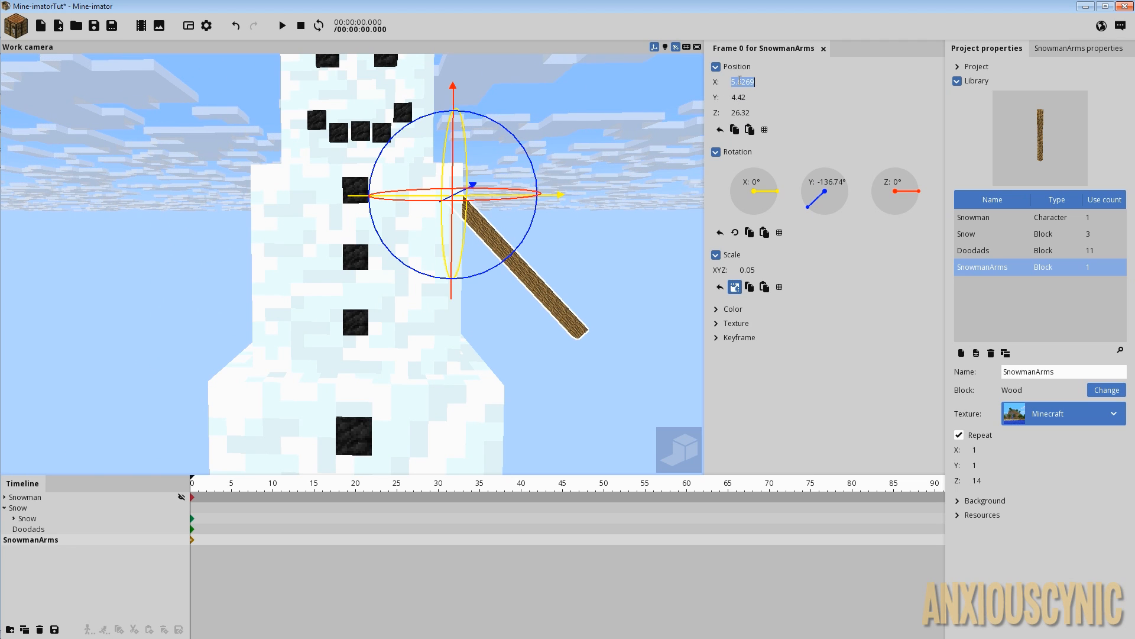
text(5.5)
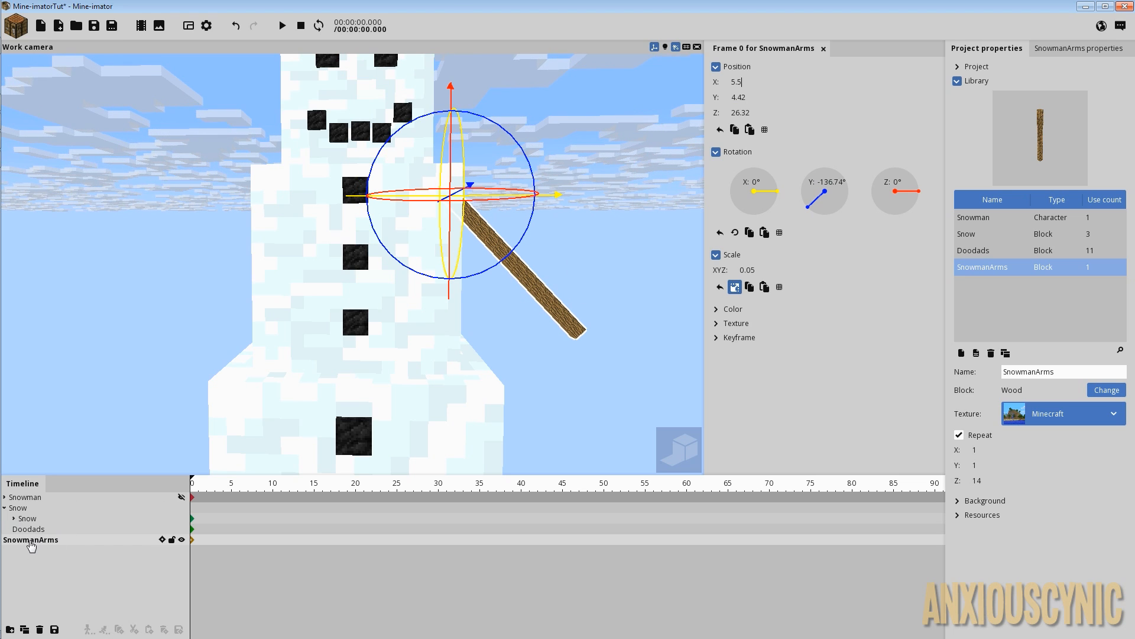
drag(31, 545, 38, 520)
click(14, 519)
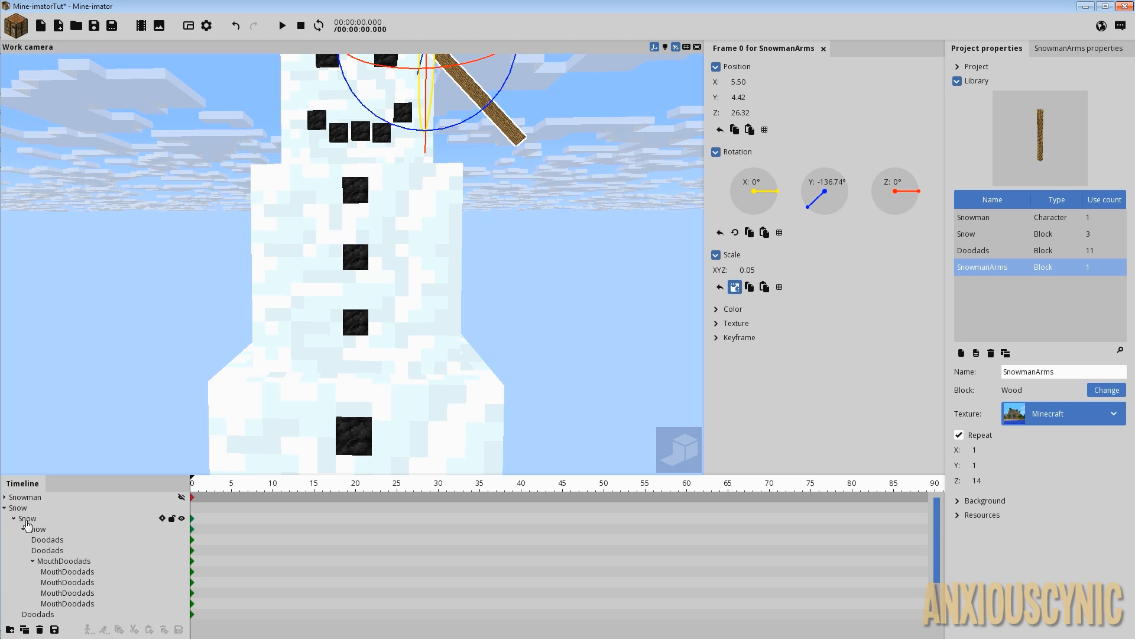
click(41, 520)
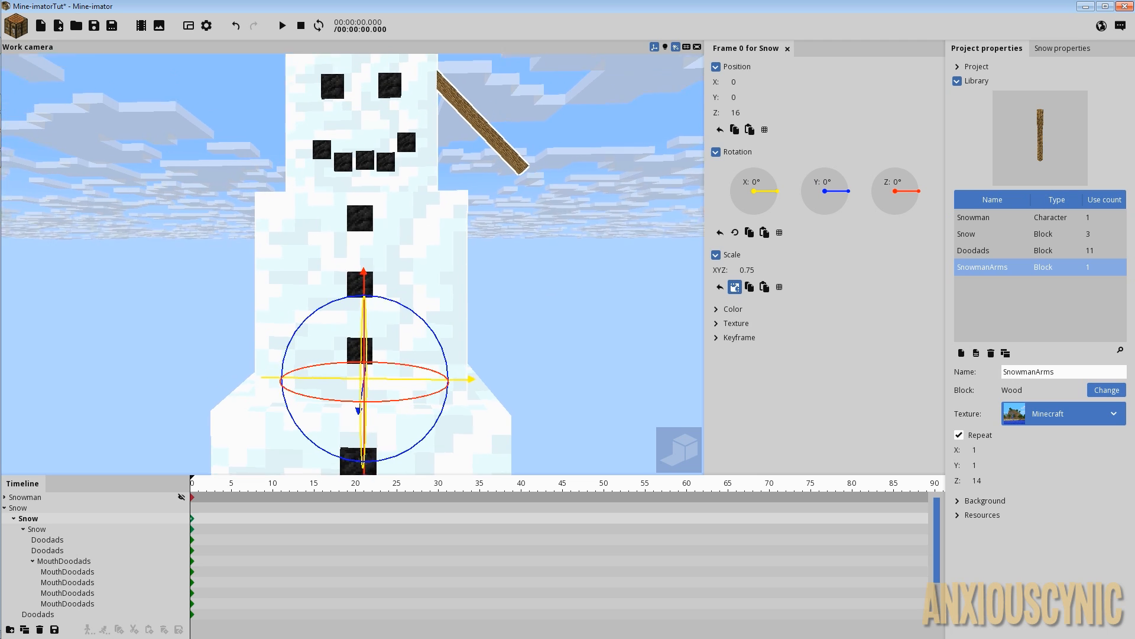
click(720, 129)
key(ctrl+z)
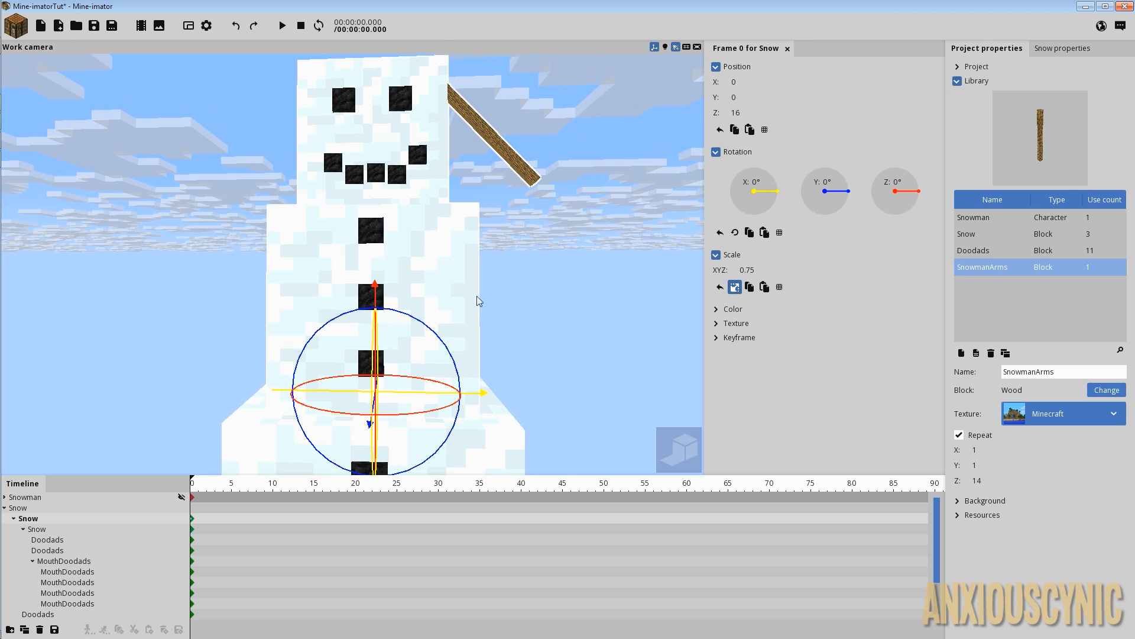
- Reset the arm's Z position, and raise the arm to about Z 13.49 beside the middle snow block
click(33, 561)
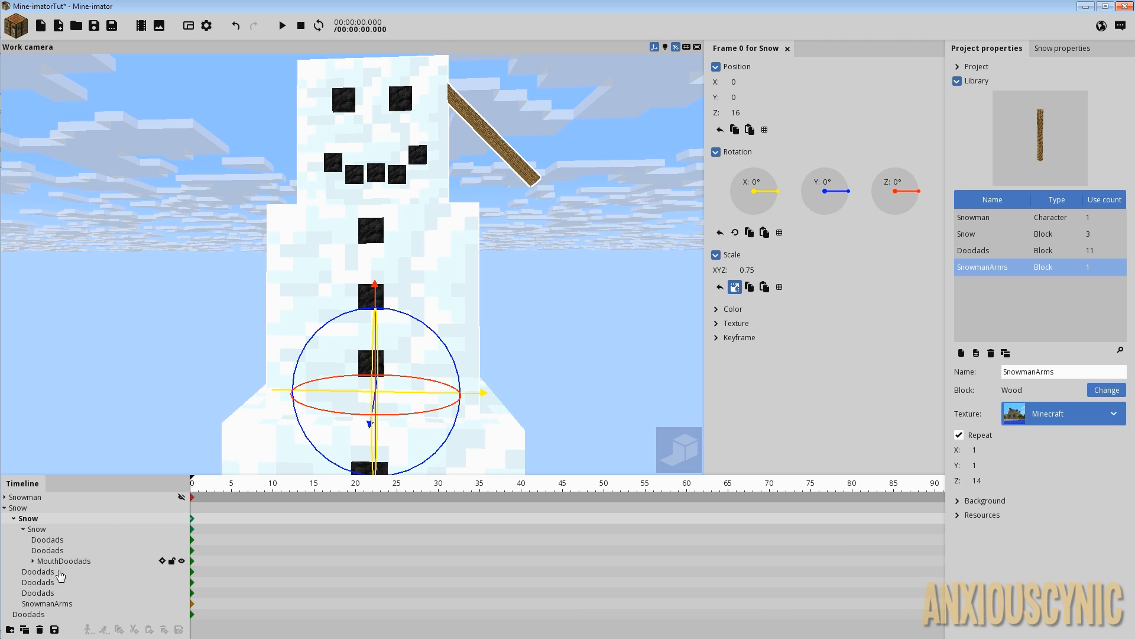
click(56, 604)
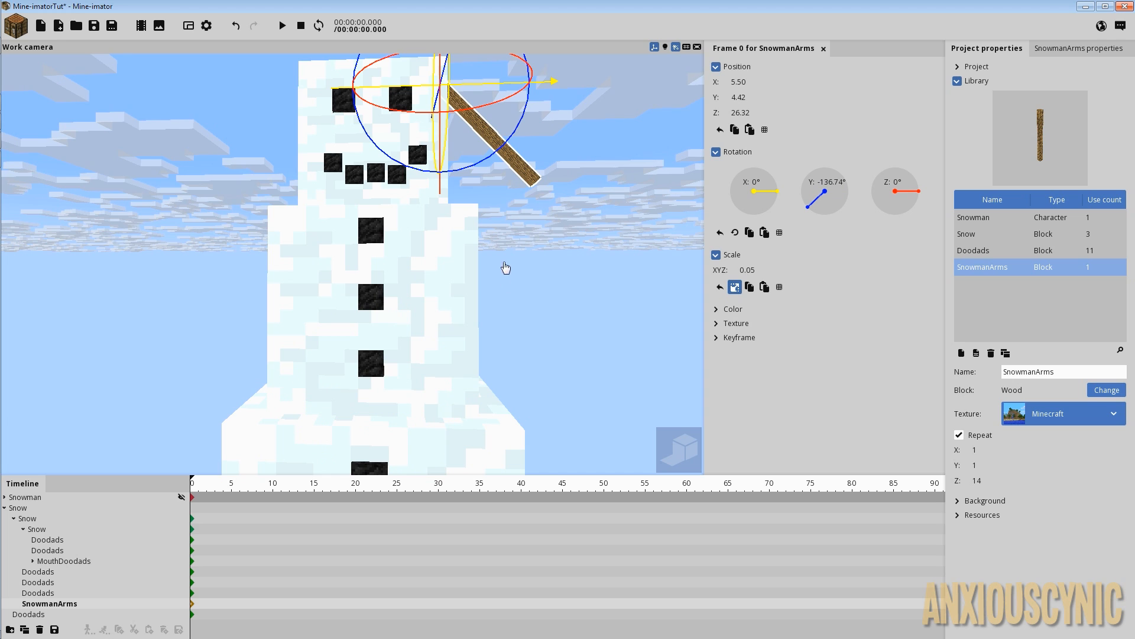
right_click(742, 114)
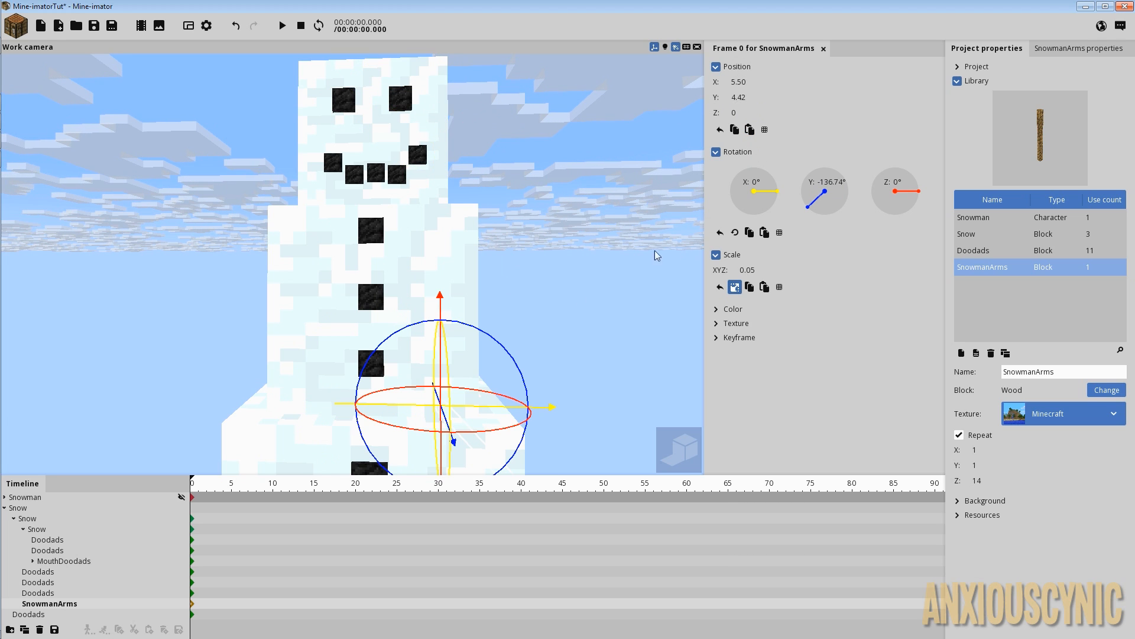
drag(450, 314, 456, 144)
- Turn off scale inheritance from the parent Snow block for the arm and save the project
click(1042, 50)
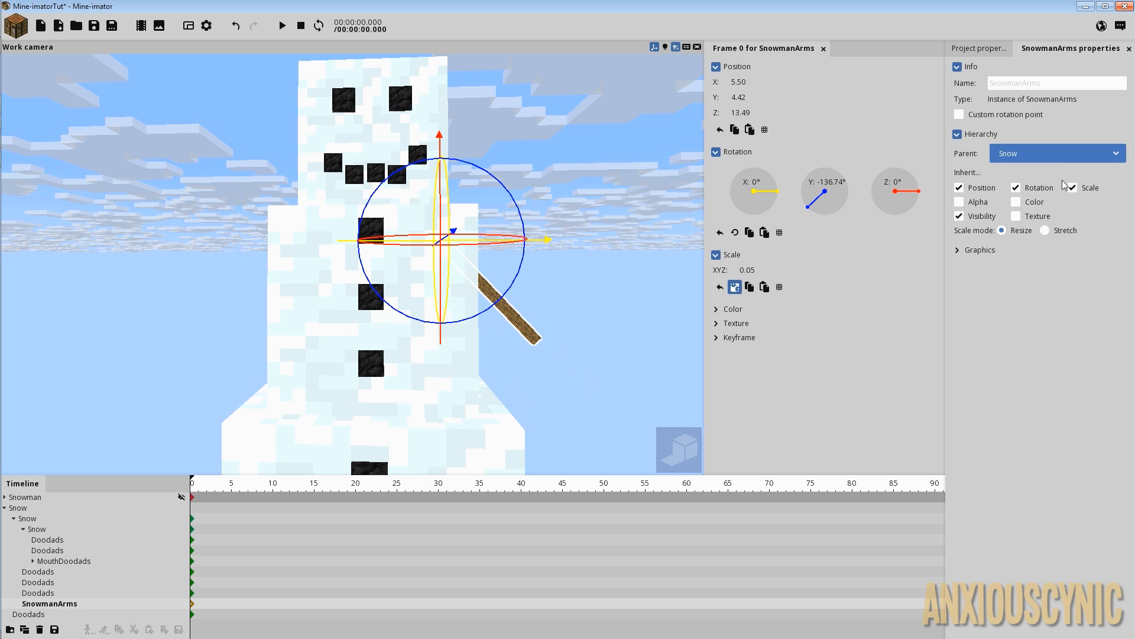
click(1073, 187)
middle_drag(613, 308, 606, 317)
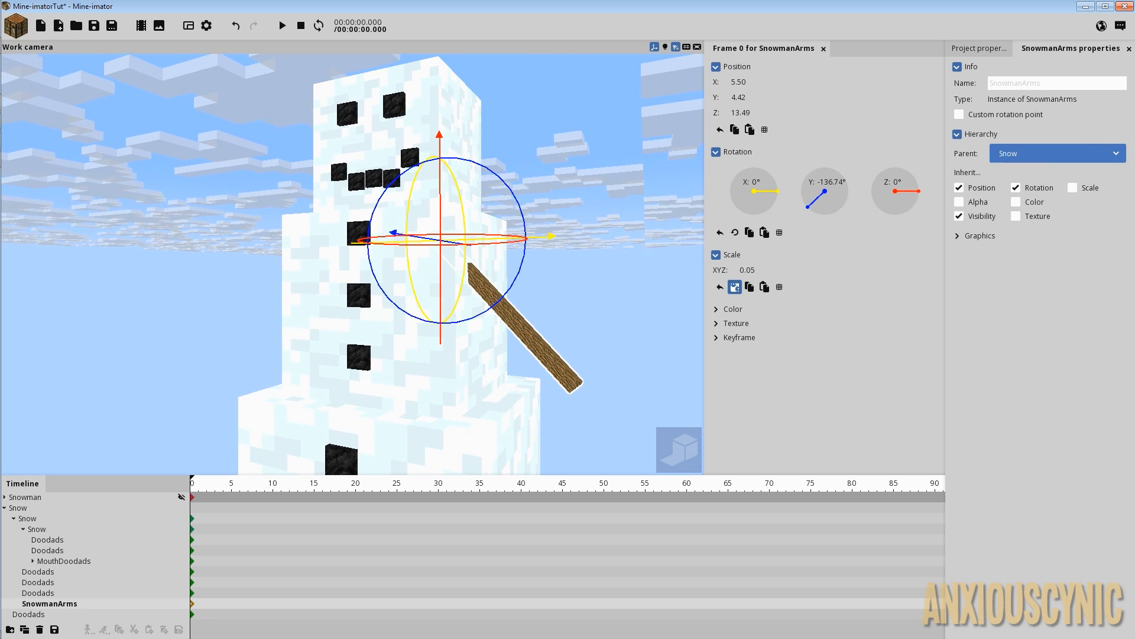
key(ctrl+s)
- Move the arm outward to about X 7.13, set its Y position to 0, and save the project
drag(554, 244, 496, 265)
key(ctrl+z)
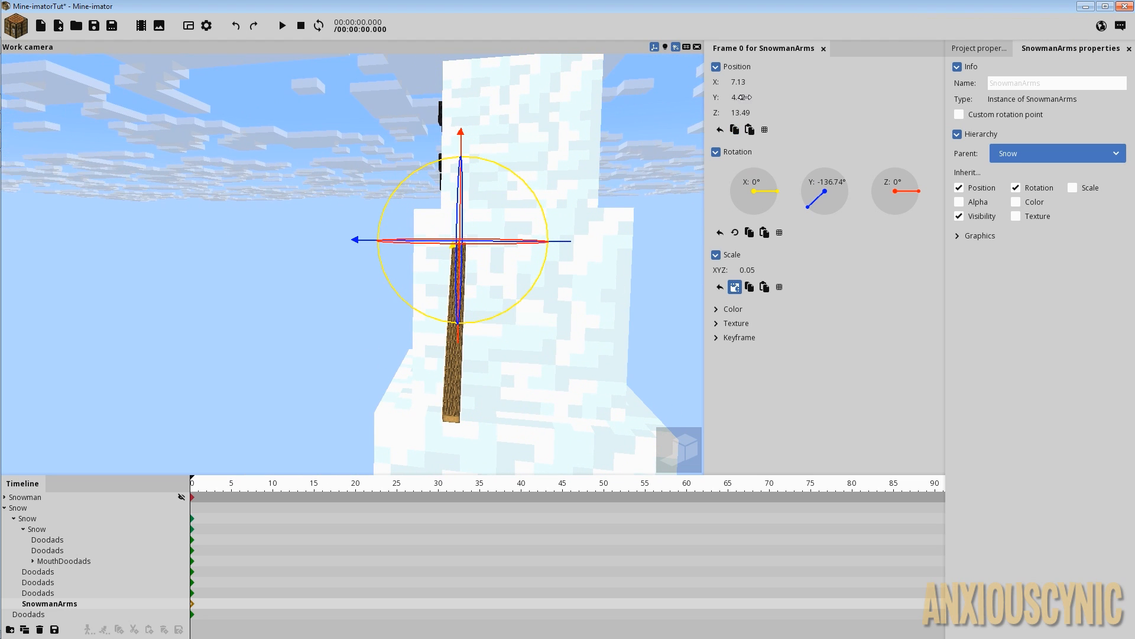
drag(741, 97, 739, 98)
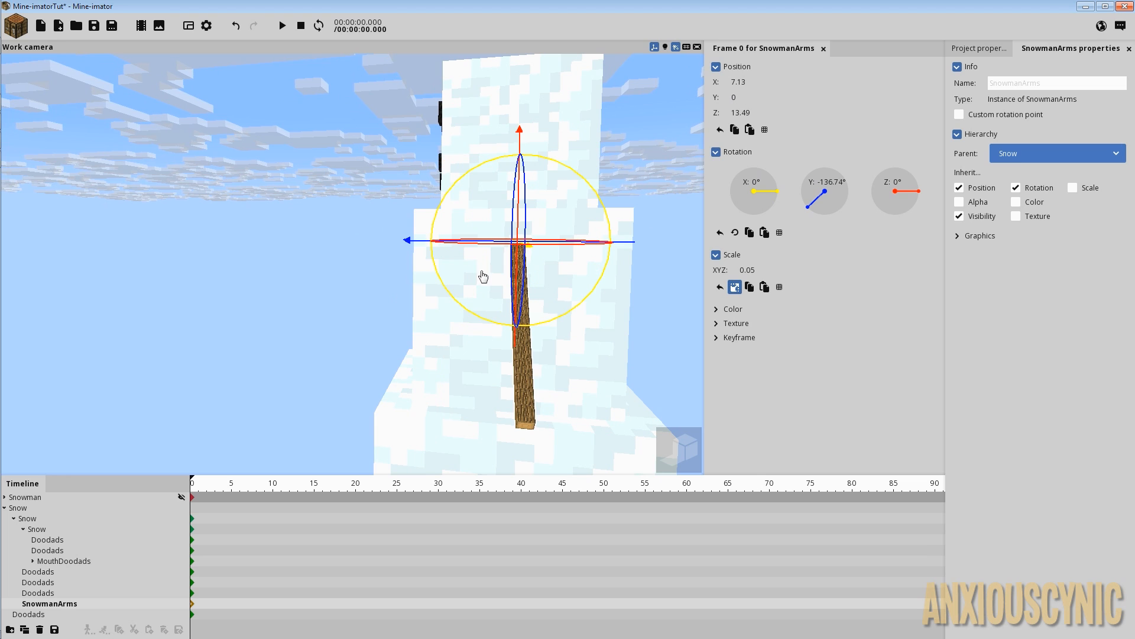
middle_drag(483, 275, 385, 290)
key(ctrl+s)
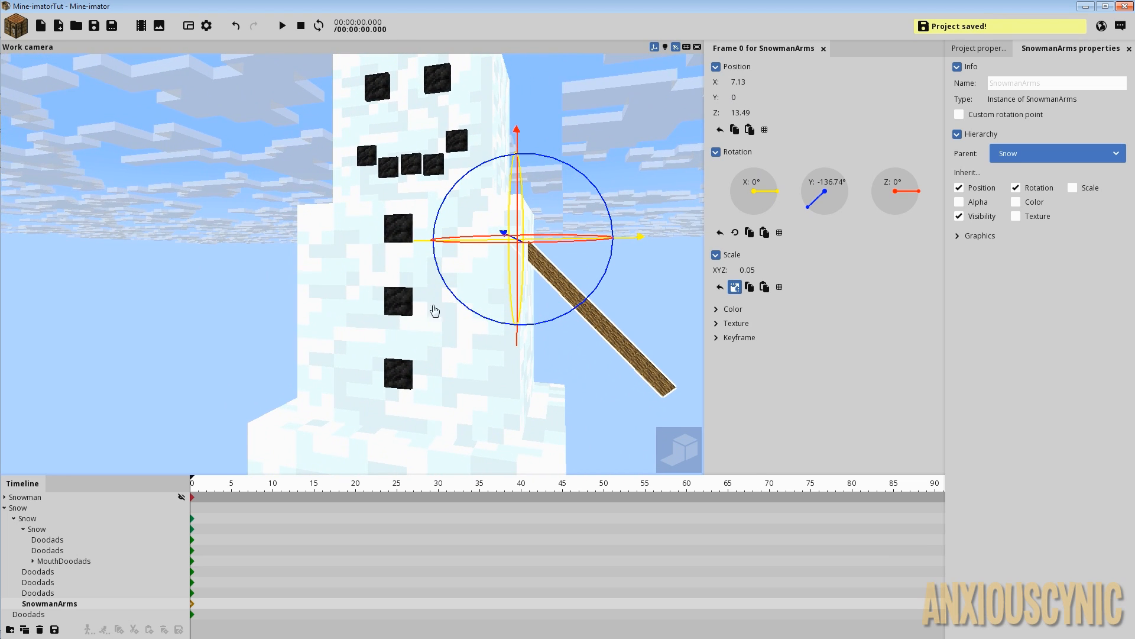
- Lower the arm to Z 12.5, trying 13 and 12 first, and save the project
mouse_move(609, 362)
mouse_down()
mouse_move(544, 364)
mouse_move(624, 355)
mouse_move(611, 370)
mouse_up()
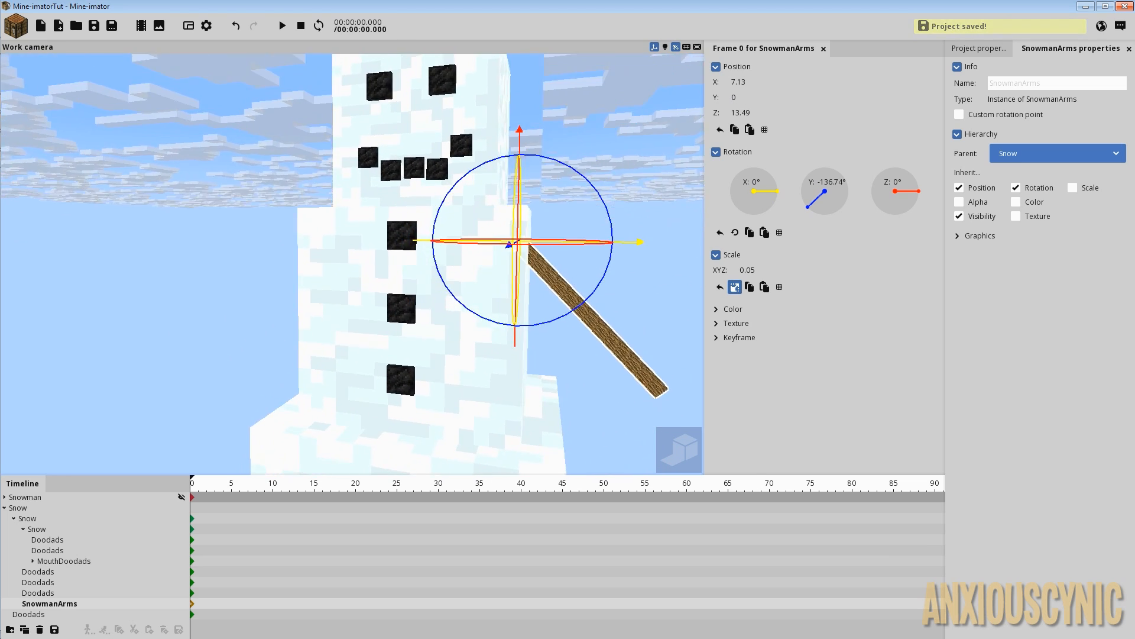
drag(637, 321, 634, 325)
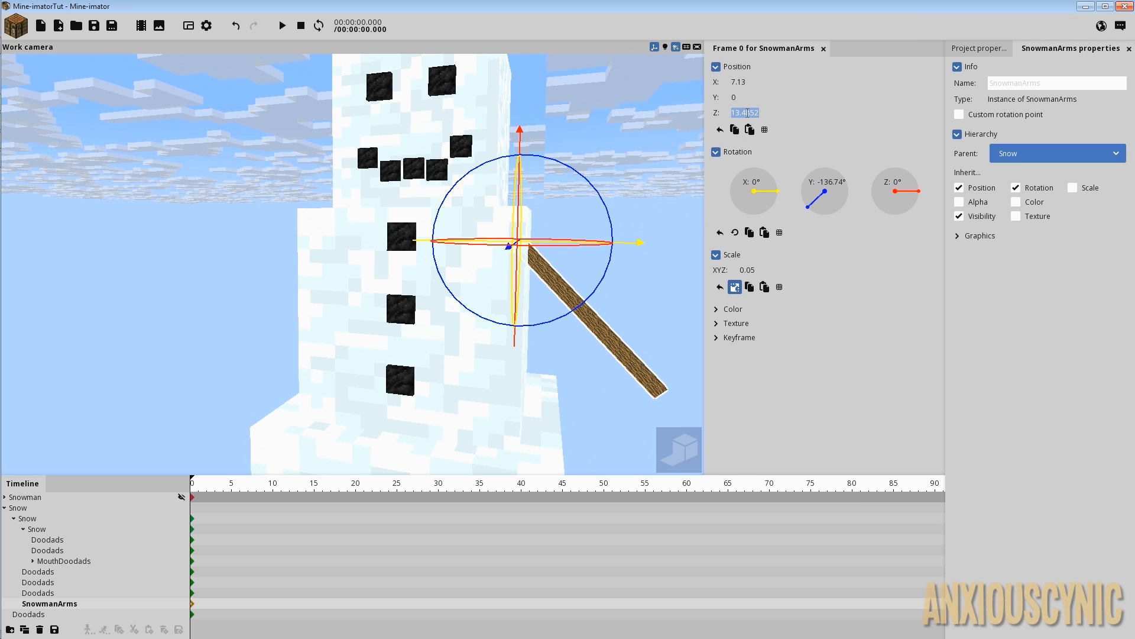
text(13)
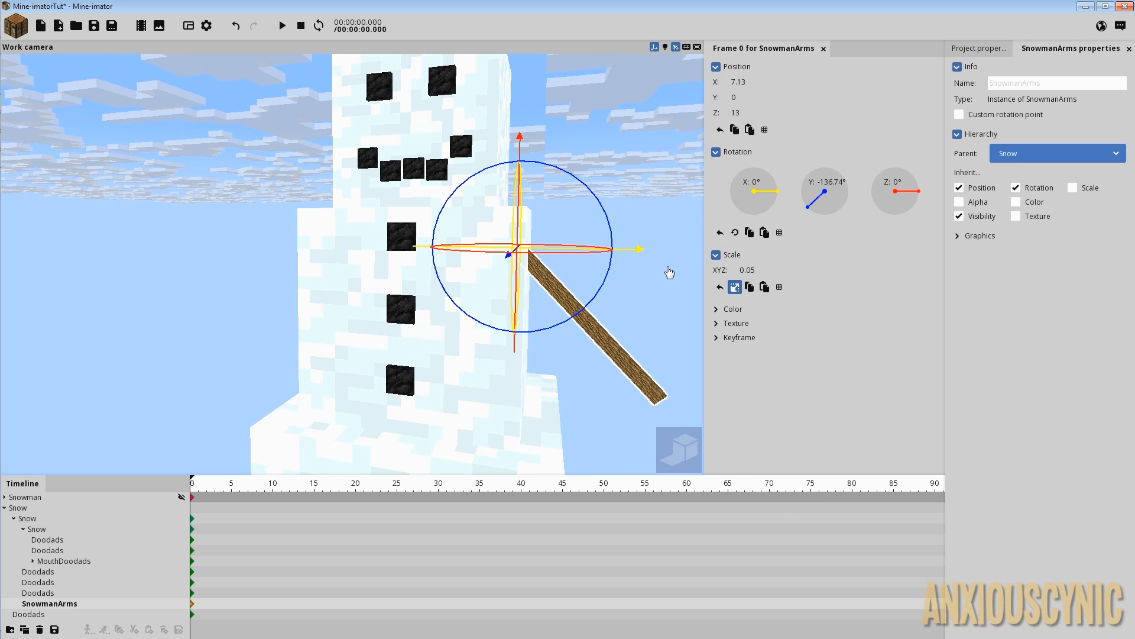
drag(613, 374, 573, 380)
scroll(573, 380, down, 5)
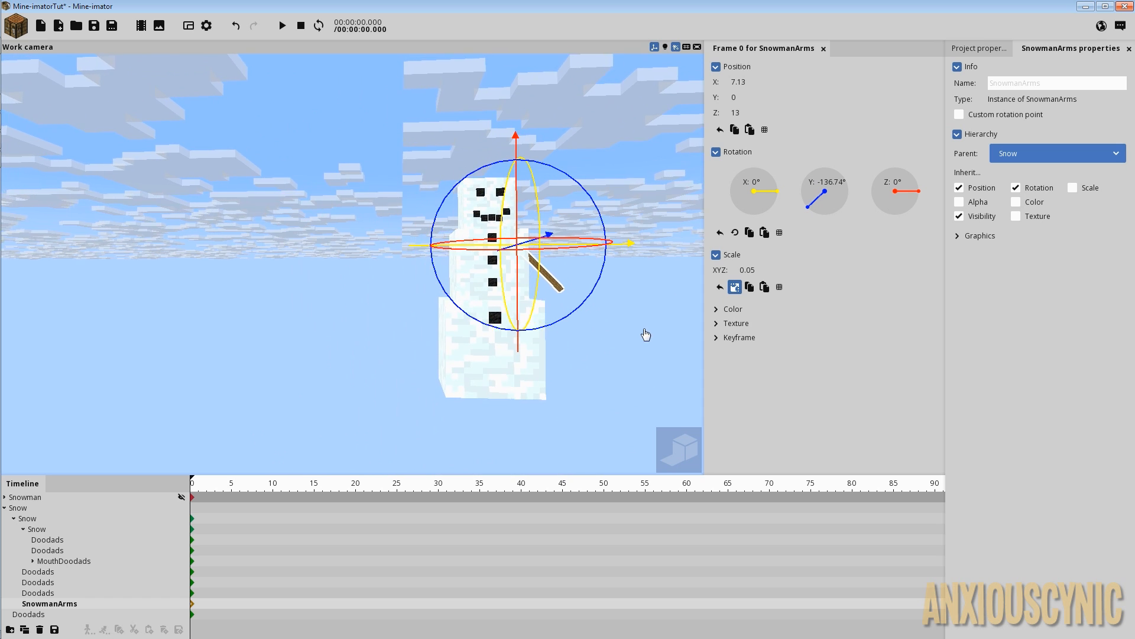
right_drag(646, 335, 680, 331)
drag(615, 343, 573, 342)
scroll(573, 342, up, 4)
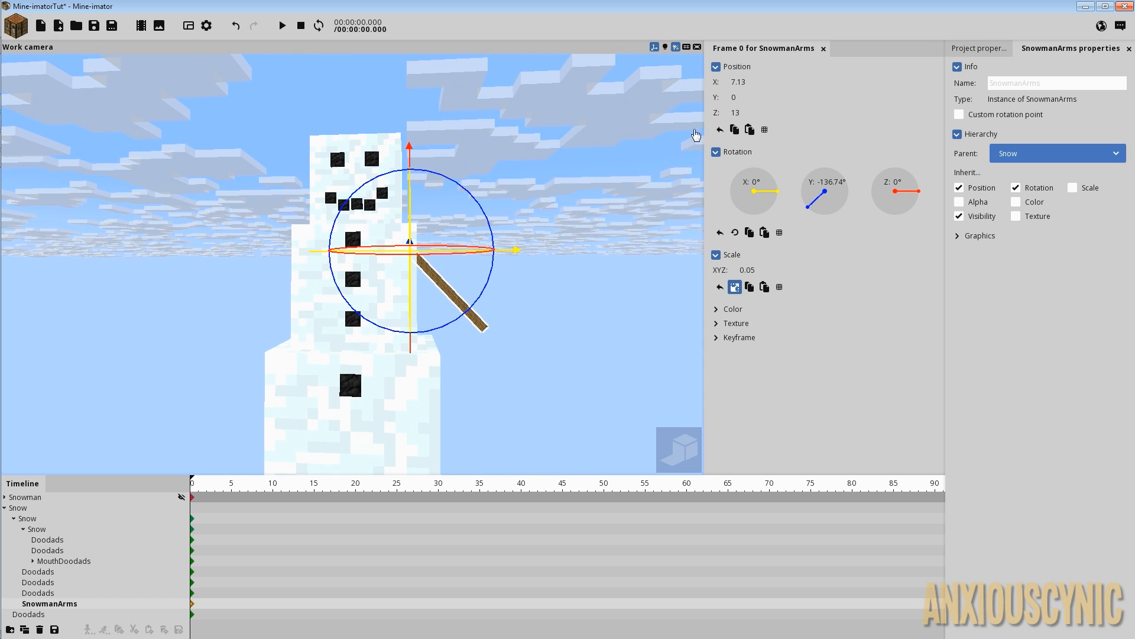
key(BackSpace)
text(2)
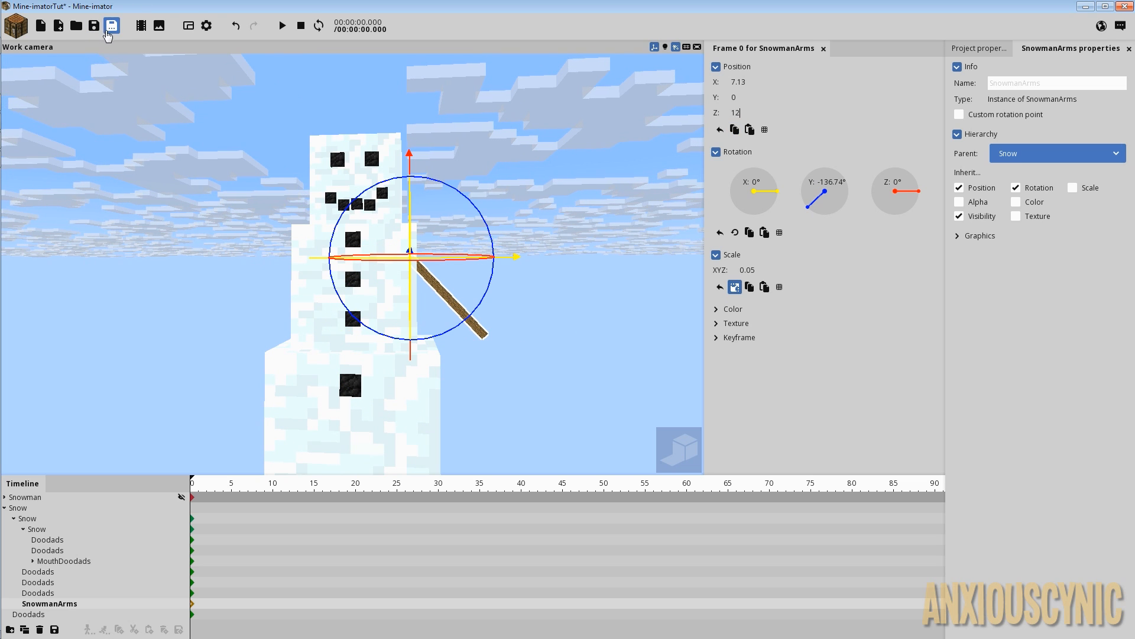
text(.5)
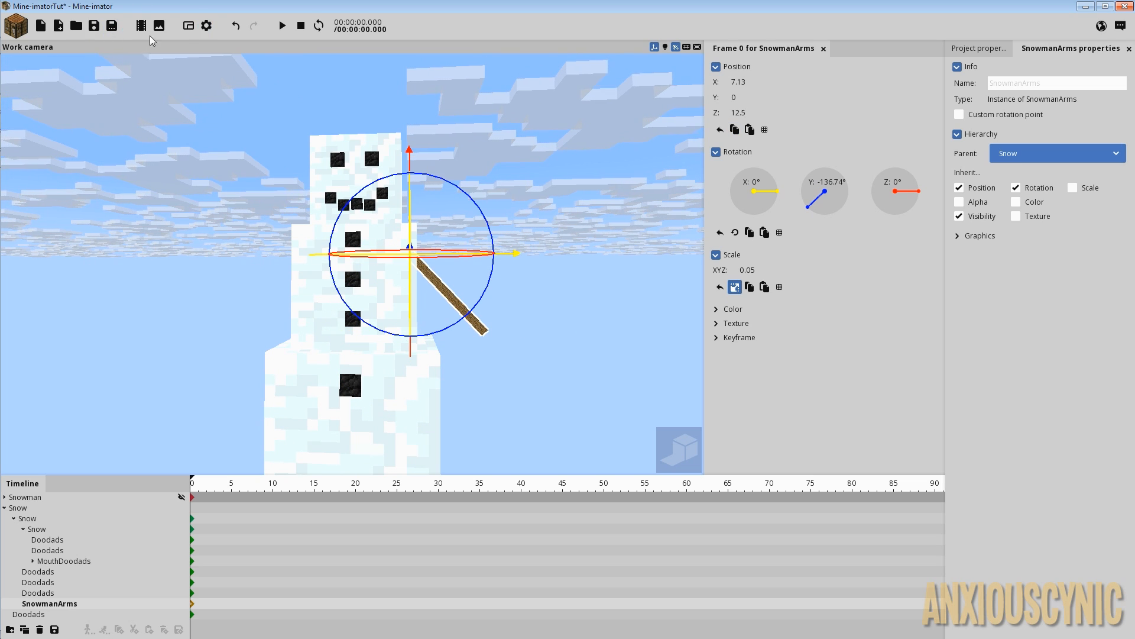
click(94, 25)
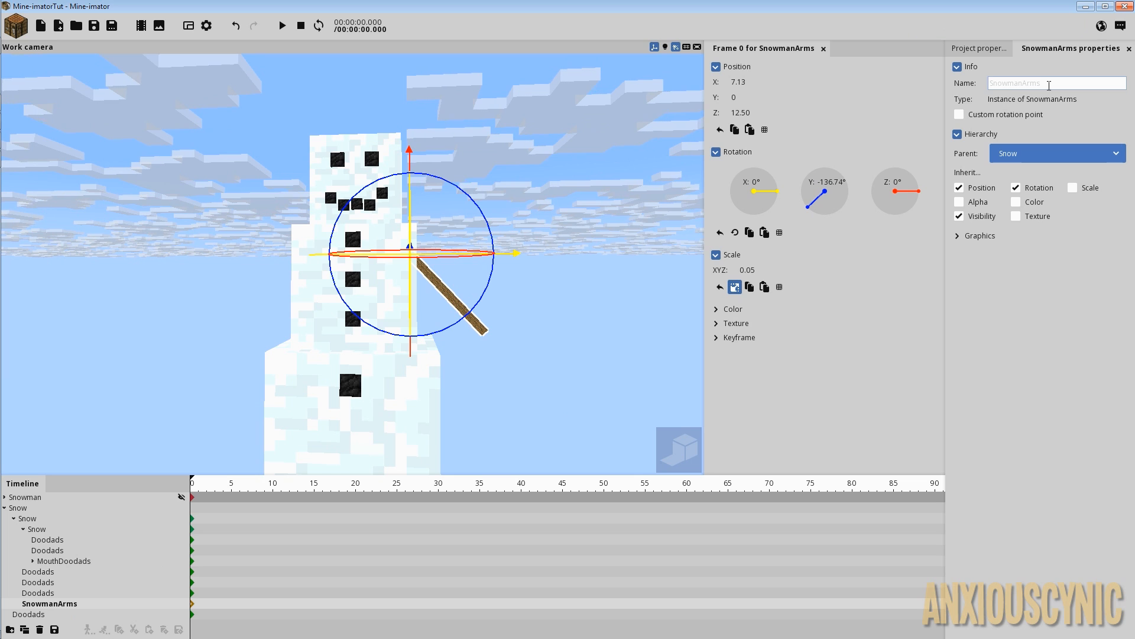
- Rename the arm instance as ArmLeft and duplicate it
text(ArmLeft)
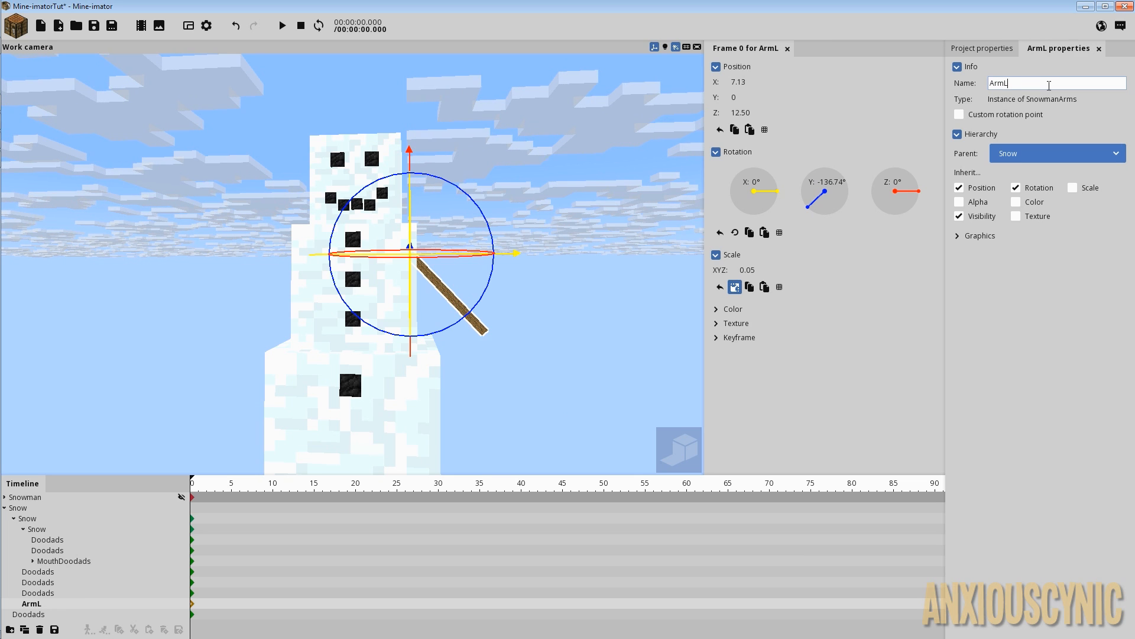
click(24, 629)
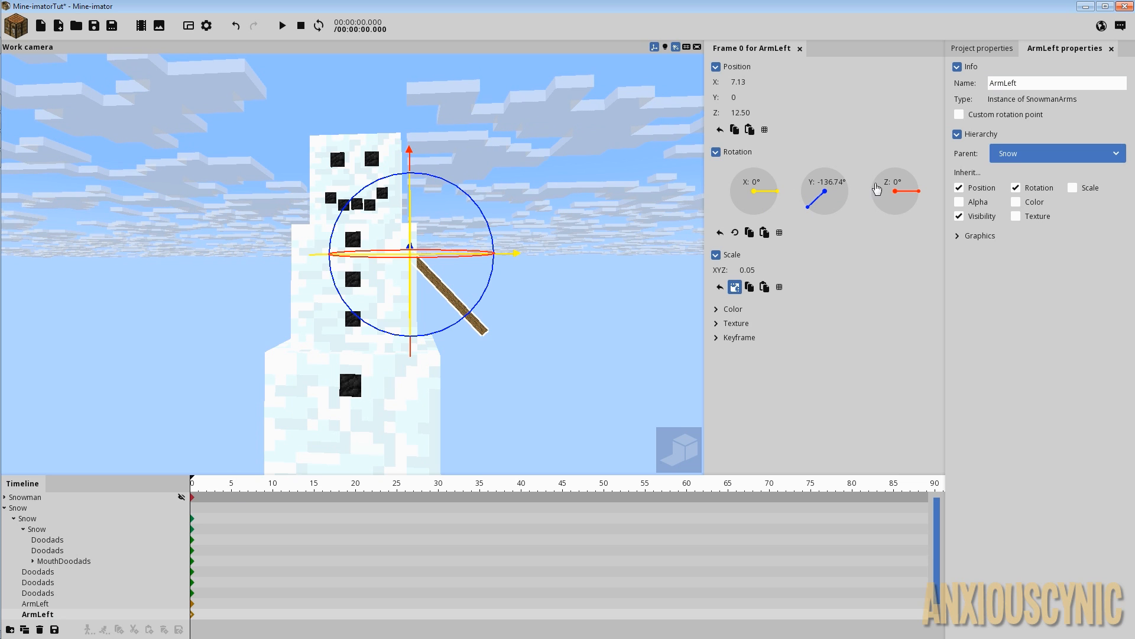
- Rotate the duplicate arm to 180° around Z and move it to the snowman's opposite side at about X -6.45
drag(914, 194, 909, 178)
drag(868, 169, 855, 191)
click(901, 200)
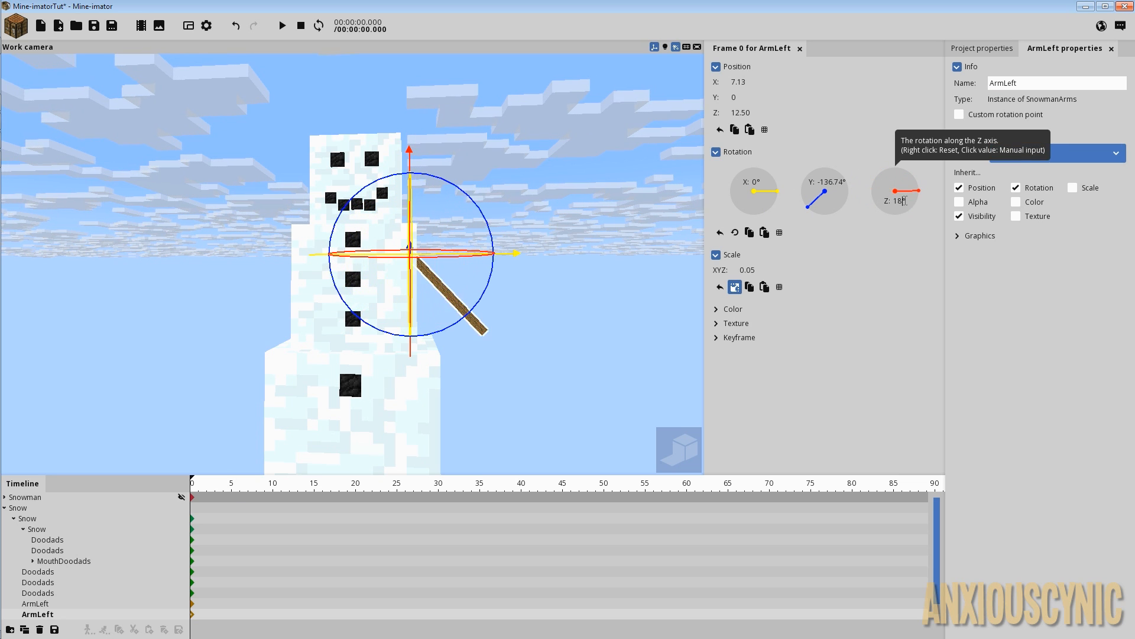
text(180)
drag(518, 260, 390, 269)
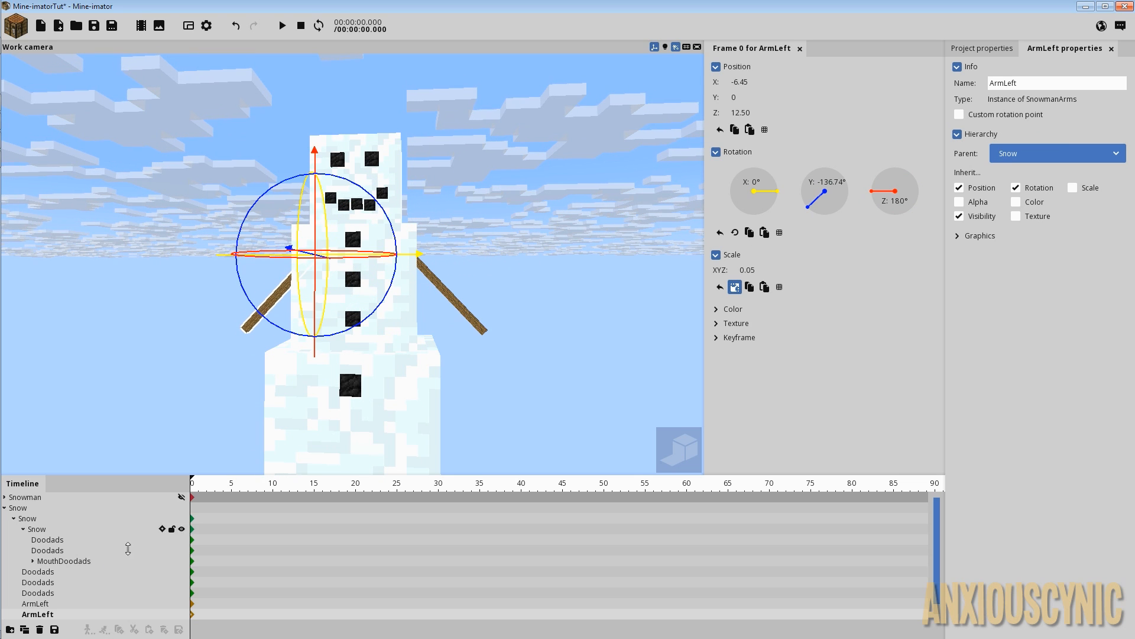
- Set the original arm's X position to 7.5 and the duplicate's to -7.5, then save the project and deselect the arm
click(47, 606)
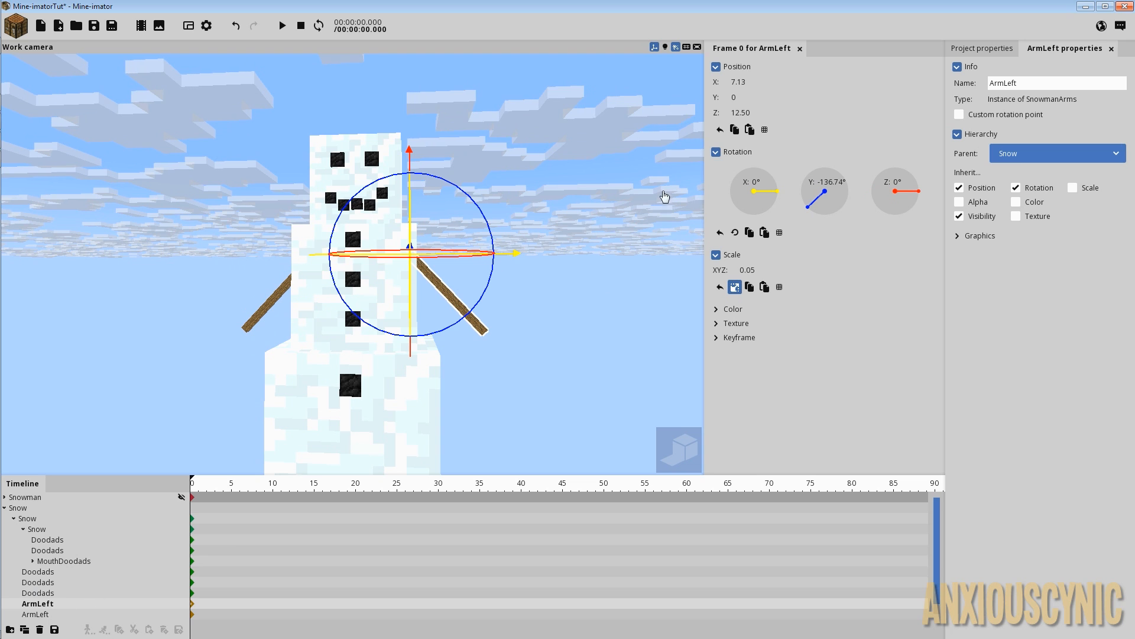
text(7.5)
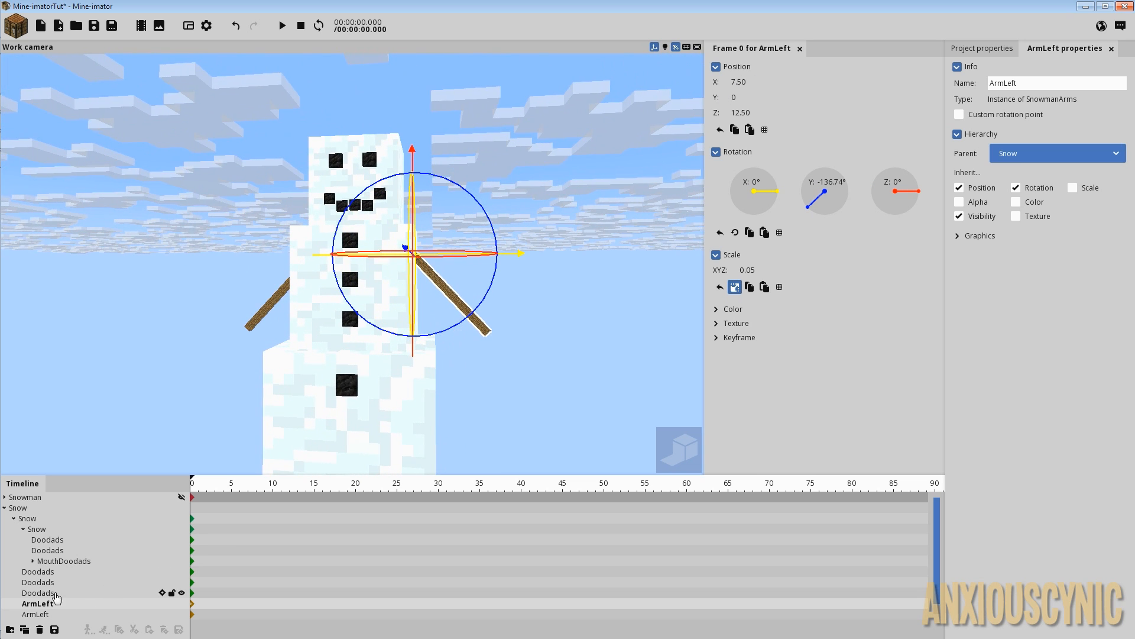
click(36, 614)
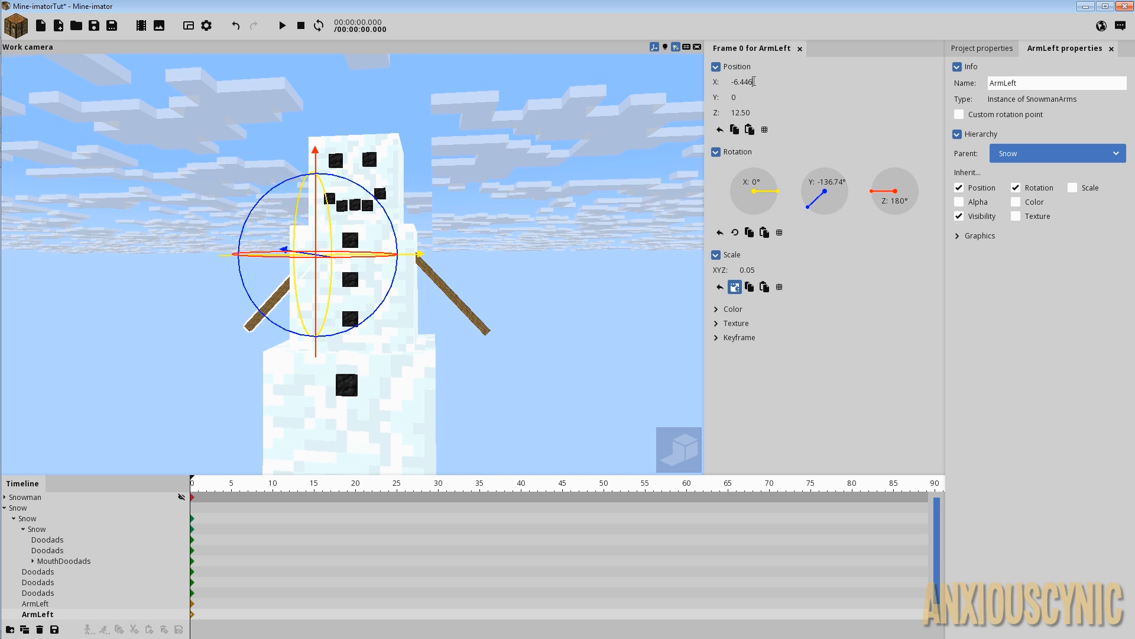
click(754, 81)
key(BackSpace)
text(-7.5)
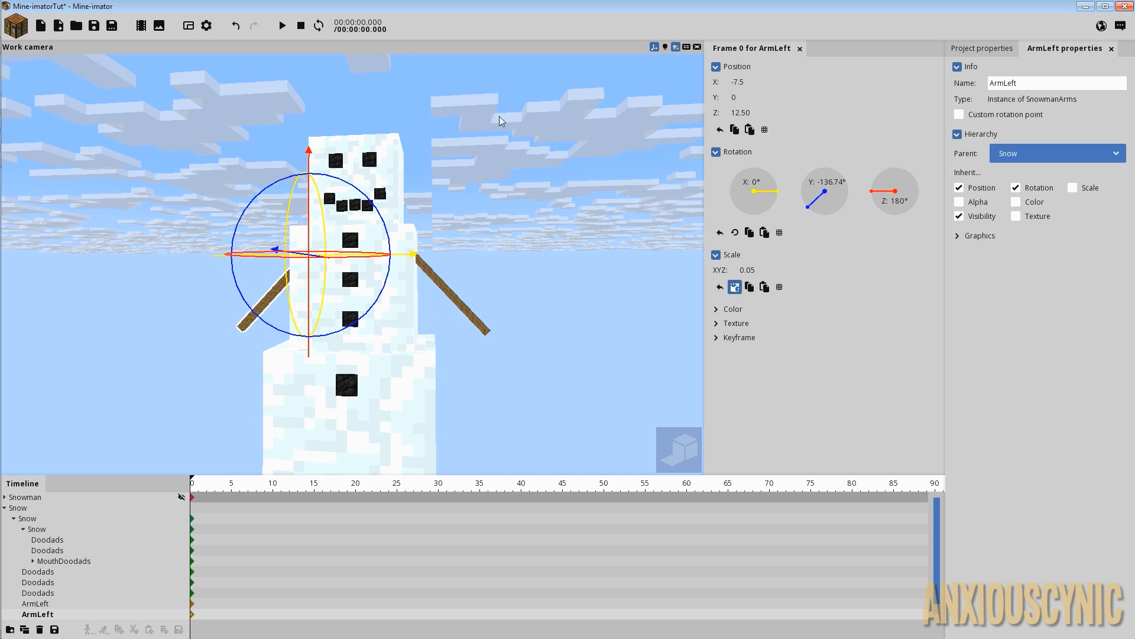
drag(517, 209, 517, 209)
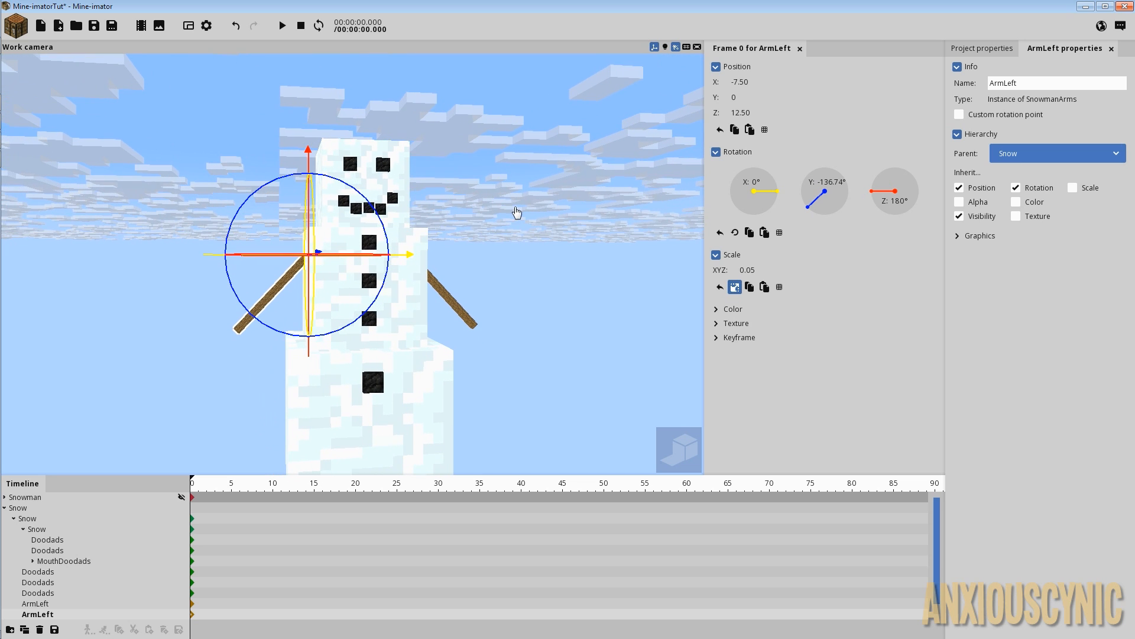
key(ctrl+s)
middle_drag(469, 251, 477, 252)
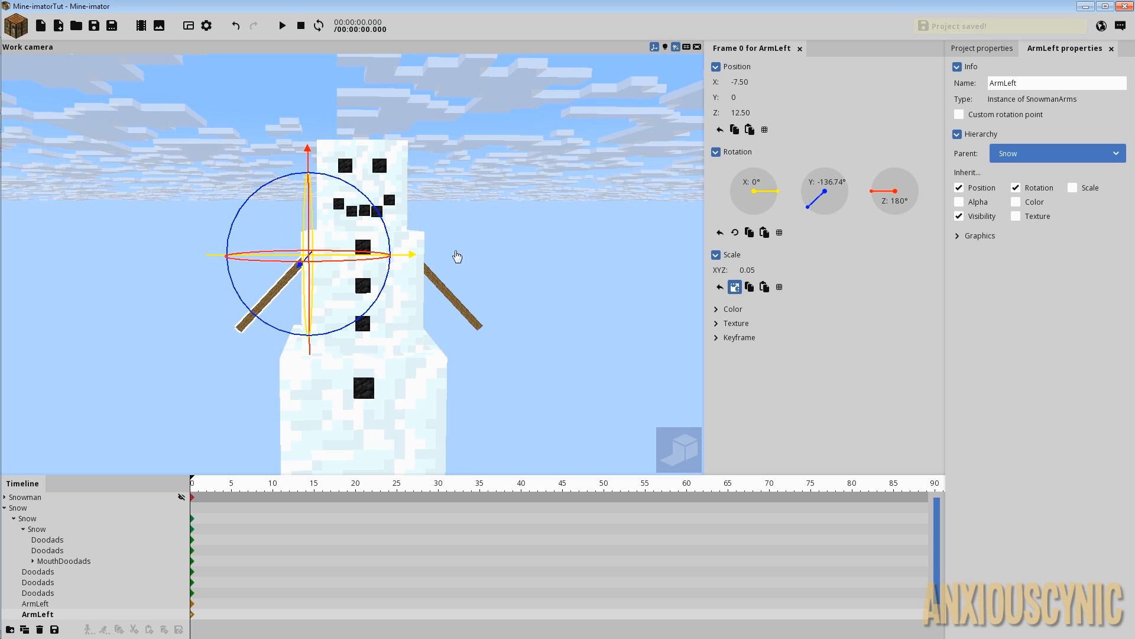
click(463, 219)
middle_drag(591, 270, 579, 303)
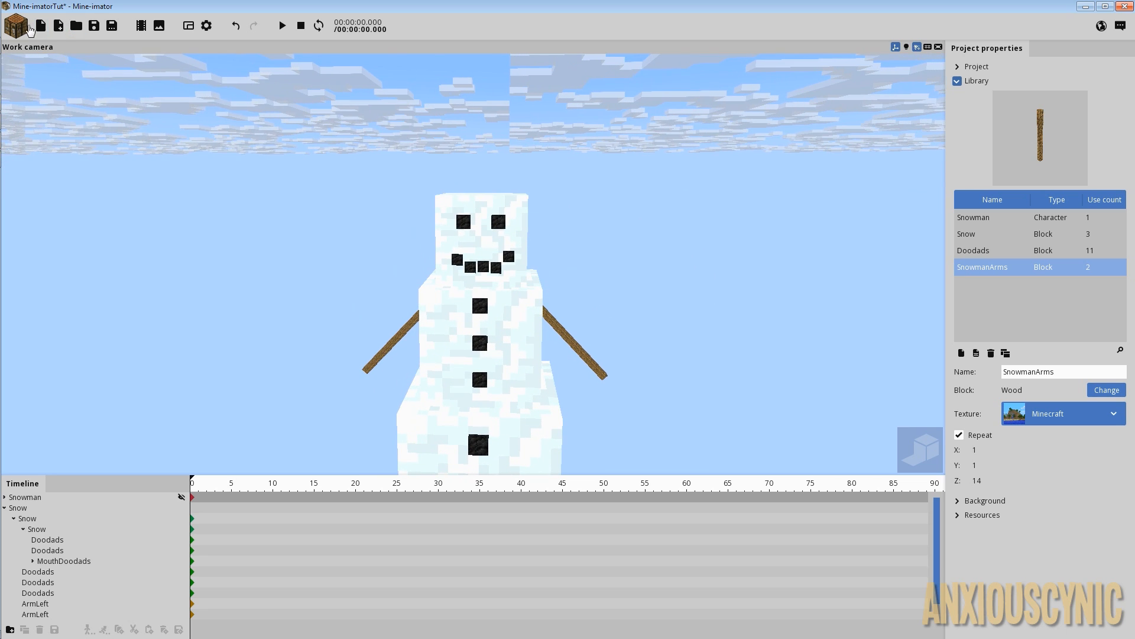
- Create a cube shape with no texture and save the project
click(28, 30)
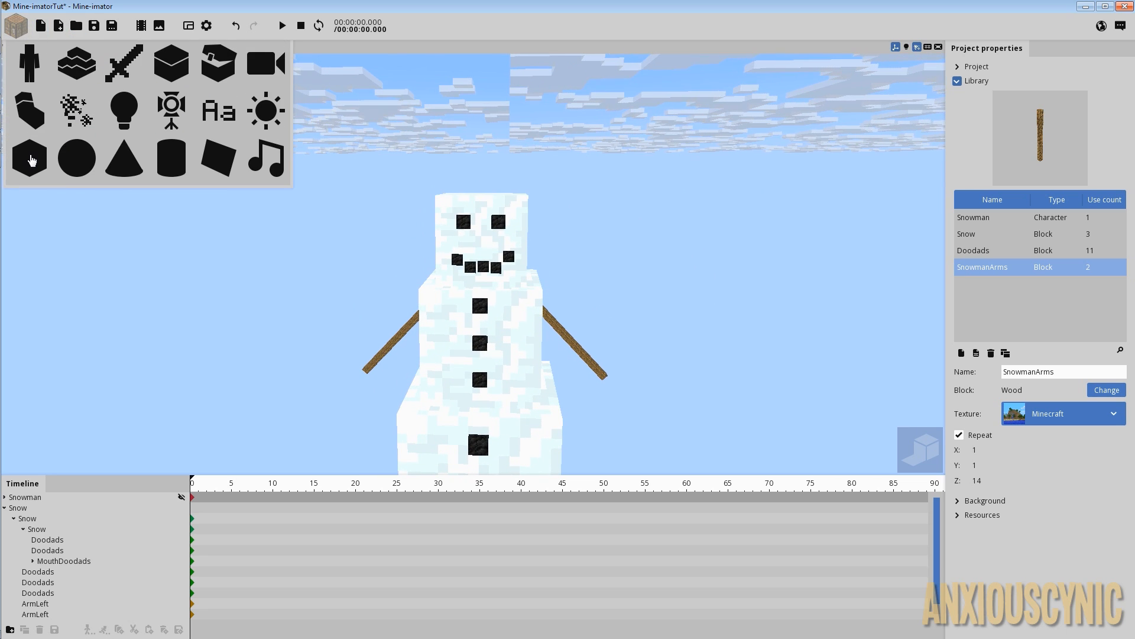
click(31, 159)
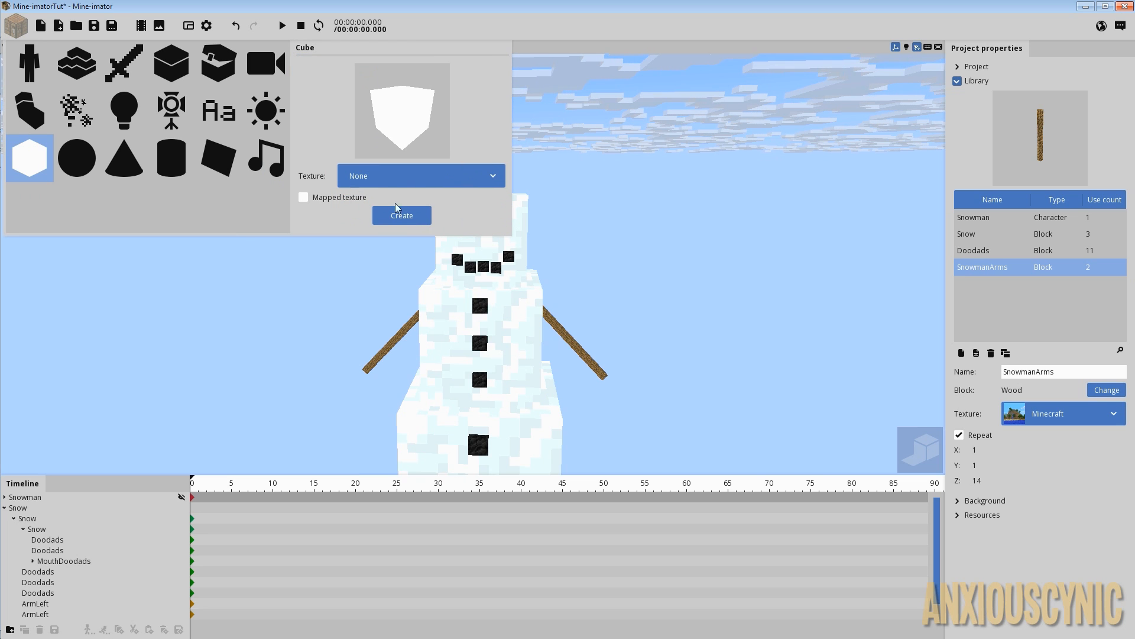
click(405, 217)
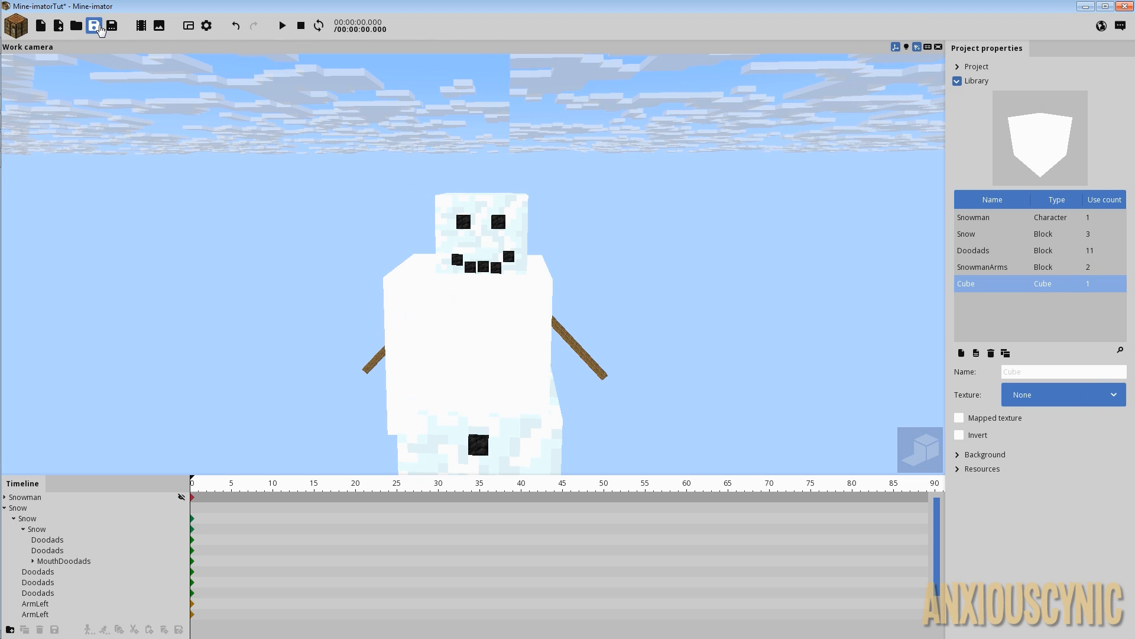
click(94, 26)
- Turn the cube instance solid black by setting its mix percent to 100%, and save the project
click(4, 508)
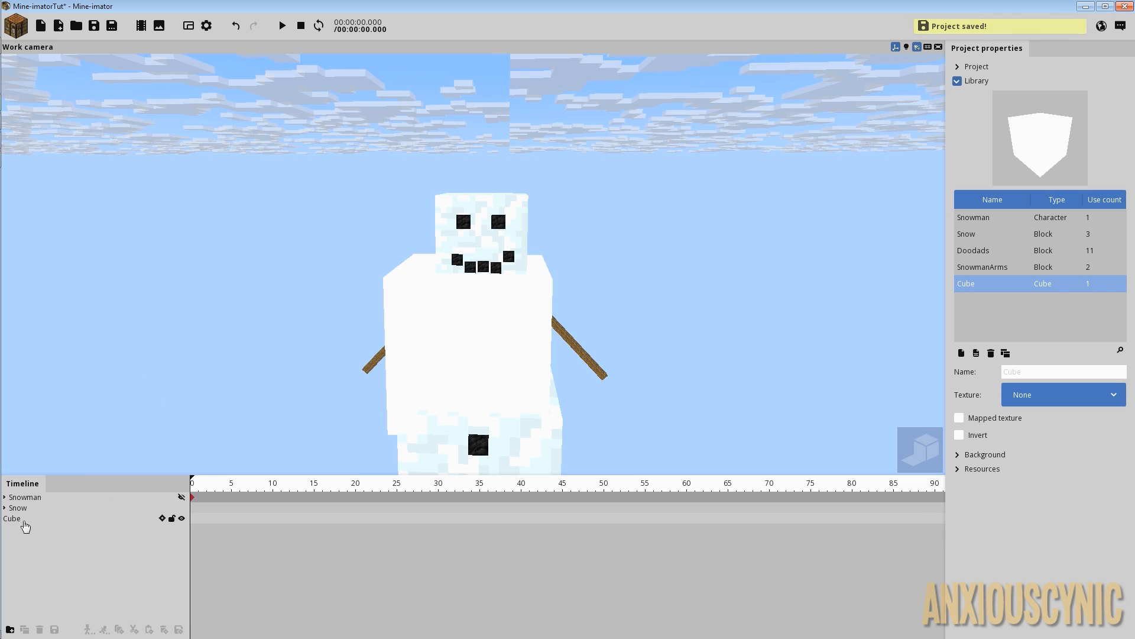
click(21, 519)
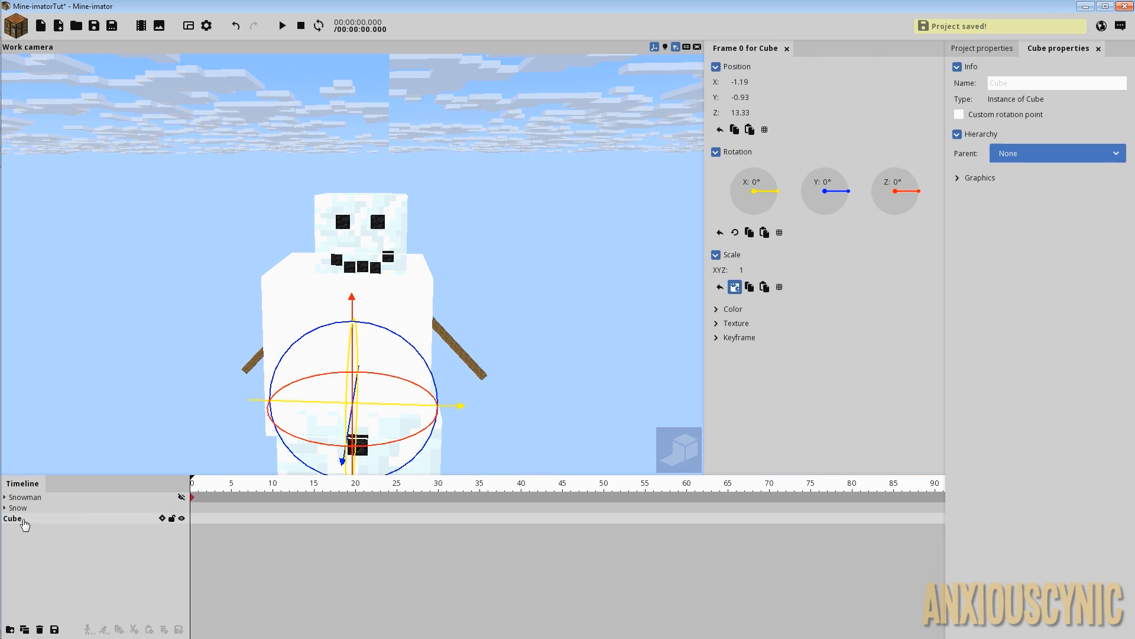
click(731, 314)
drag(769, 421, 987, 418)
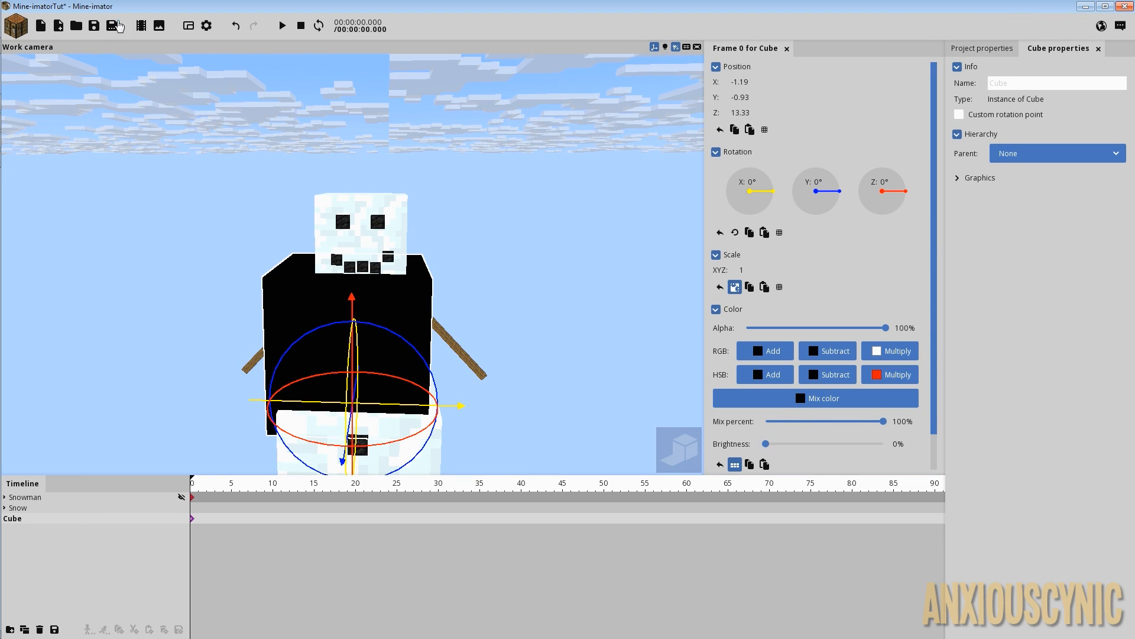
click(94, 25)
- Parent the black cube to the snowman's head Snow block in the timeline hierarchy
right_drag(509, 240, 491, 240)
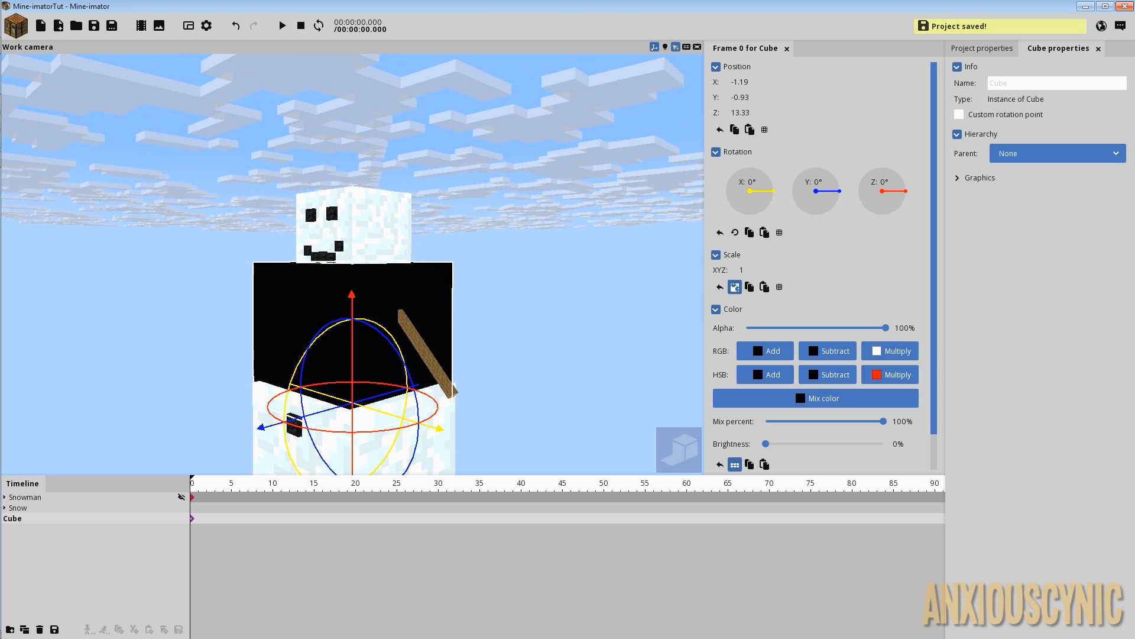
right_drag(422, 202, 416, 178)
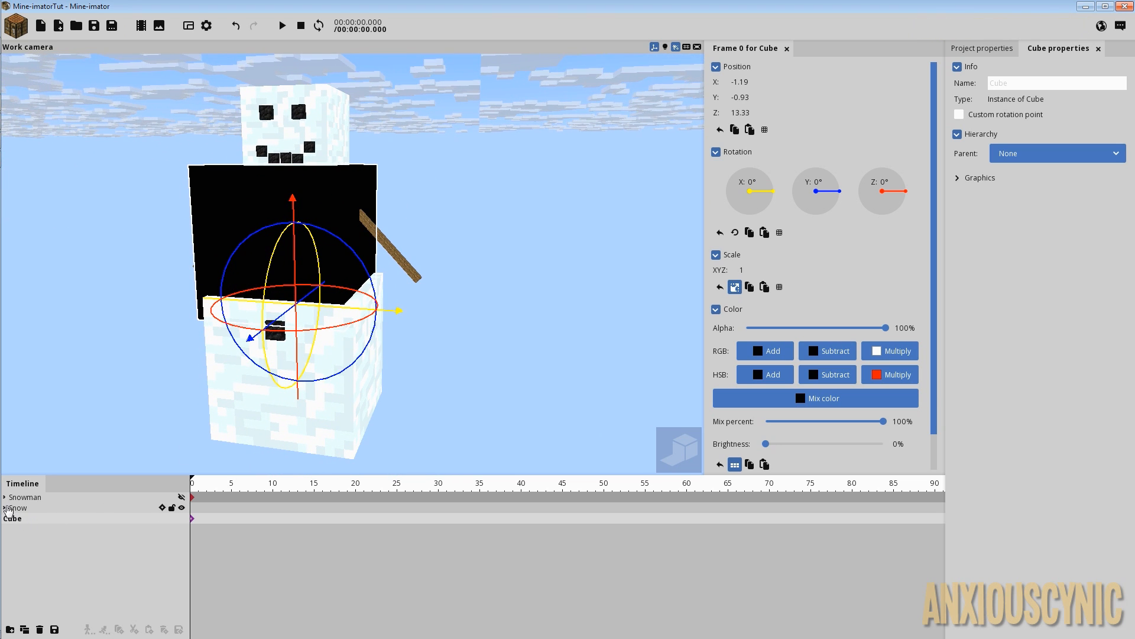
click(10, 509)
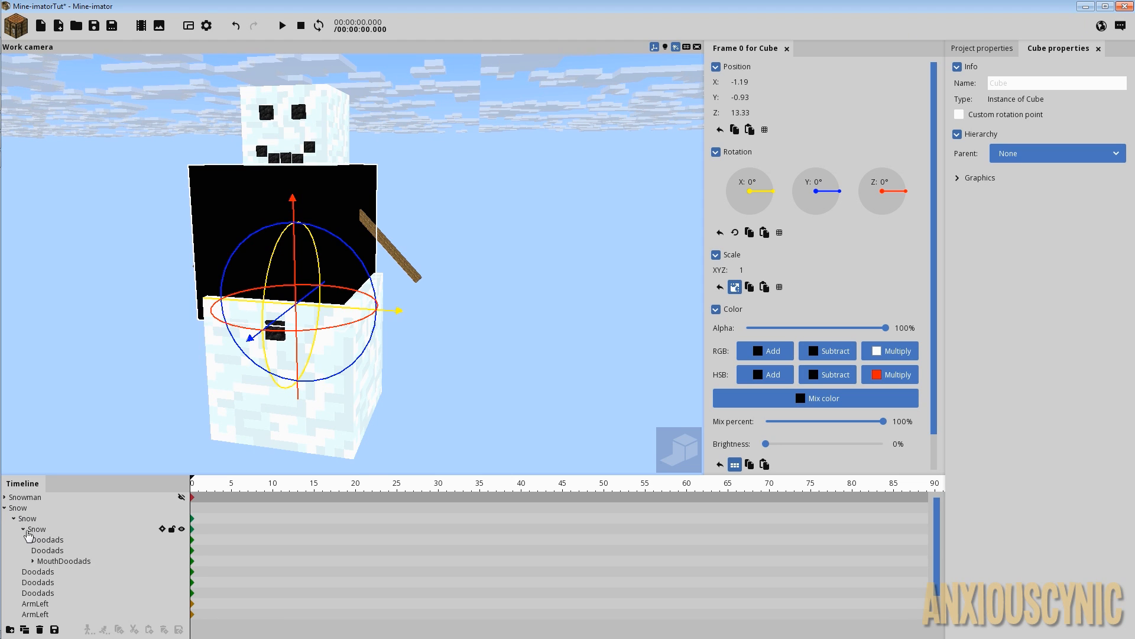
click(56, 551)
scroll(71, 547, down, 1)
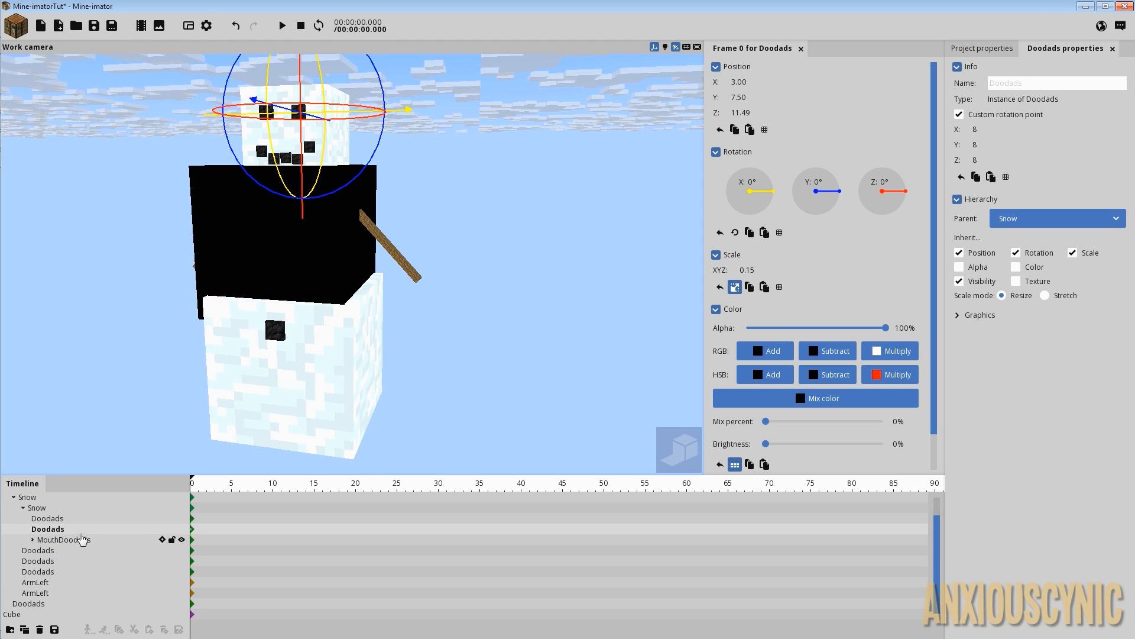
click(23, 617)
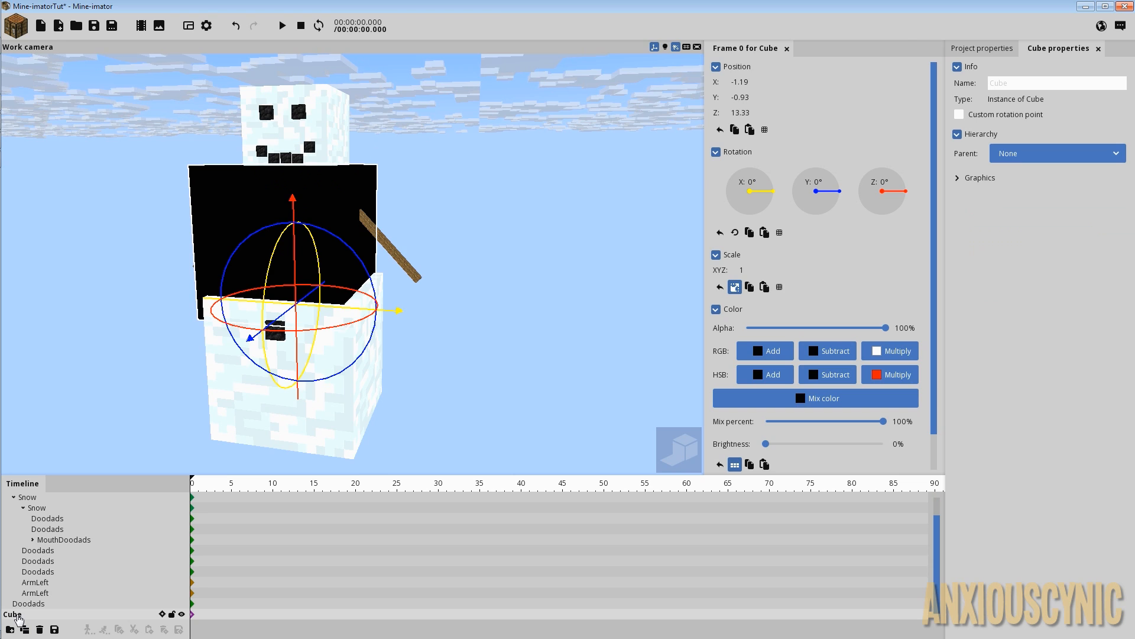
drag(17, 616, 46, 519)
scroll(343, 317, up, 3)
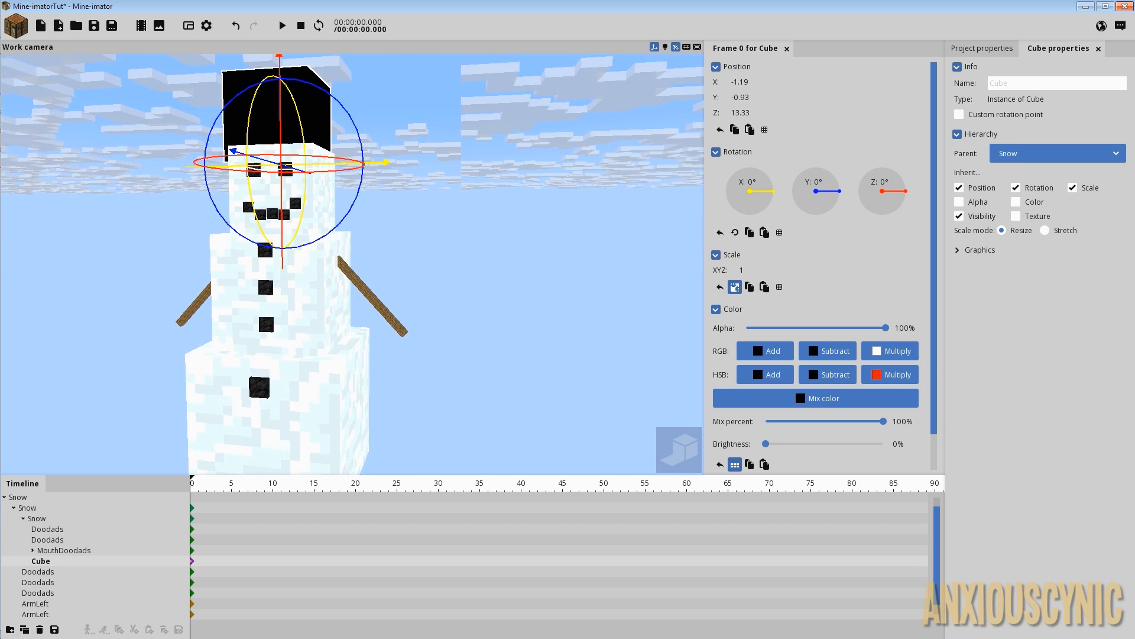
- Reset the cube's position to 0 on all axes and raise it to Z 14.5 on top of the head
drag(474, 210, 703, 127)
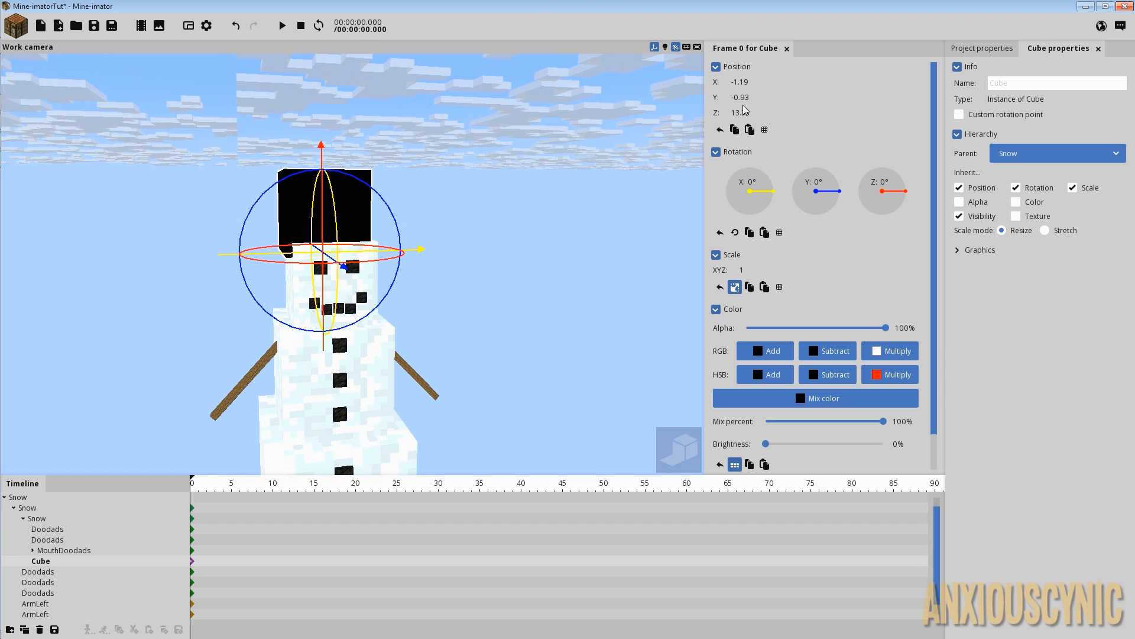
click(720, 130)
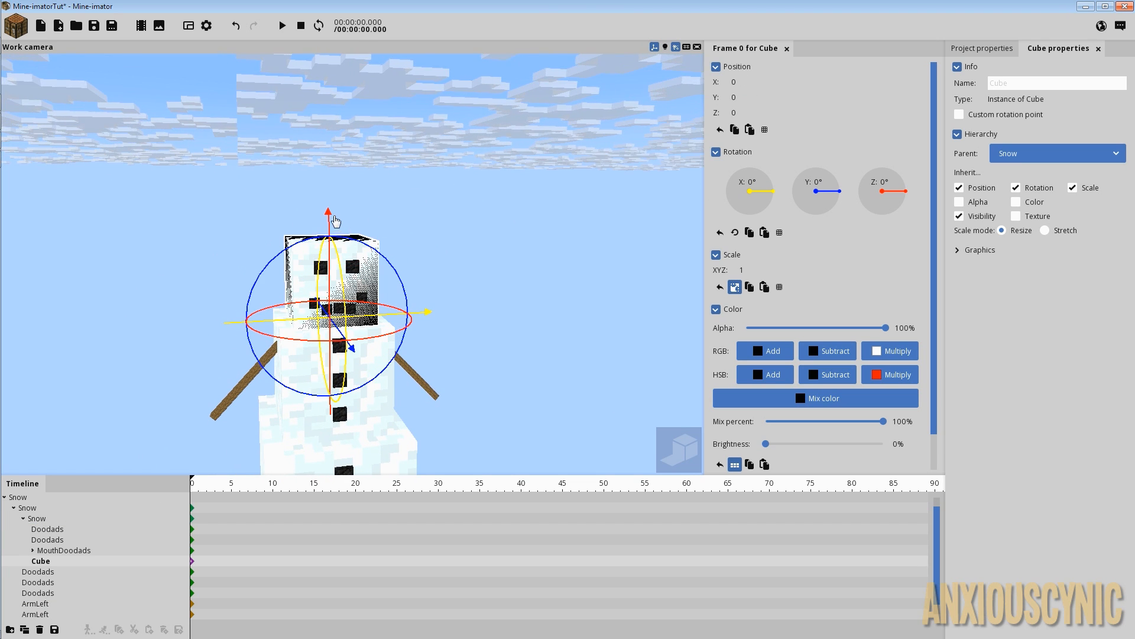
drag(335, 221, 335, 146)
click(740, 112)
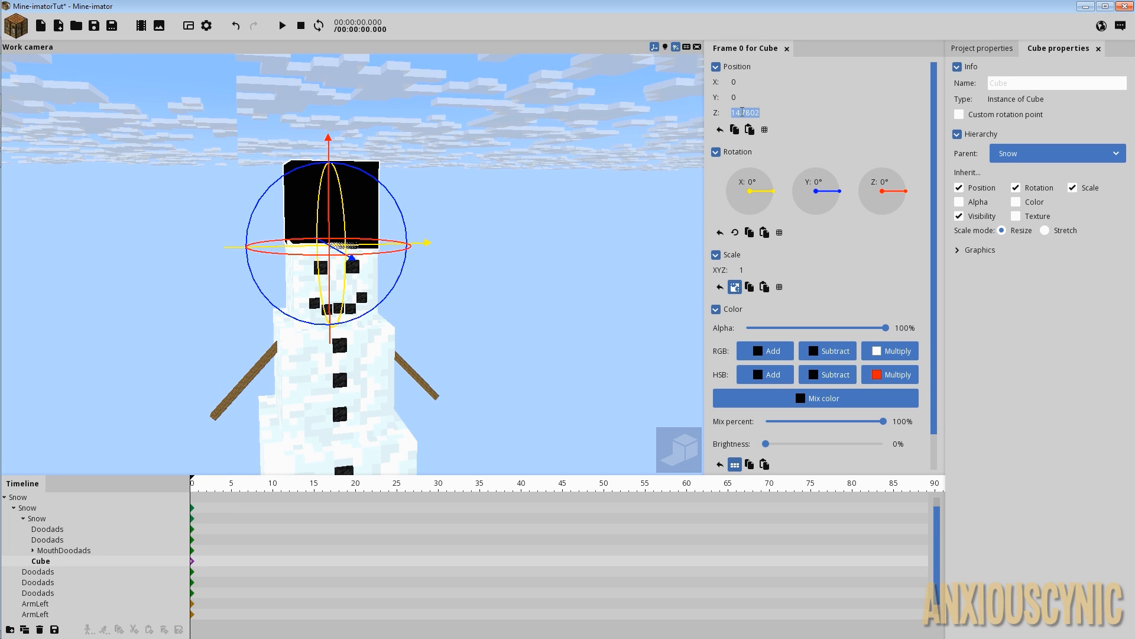
text(14.5)
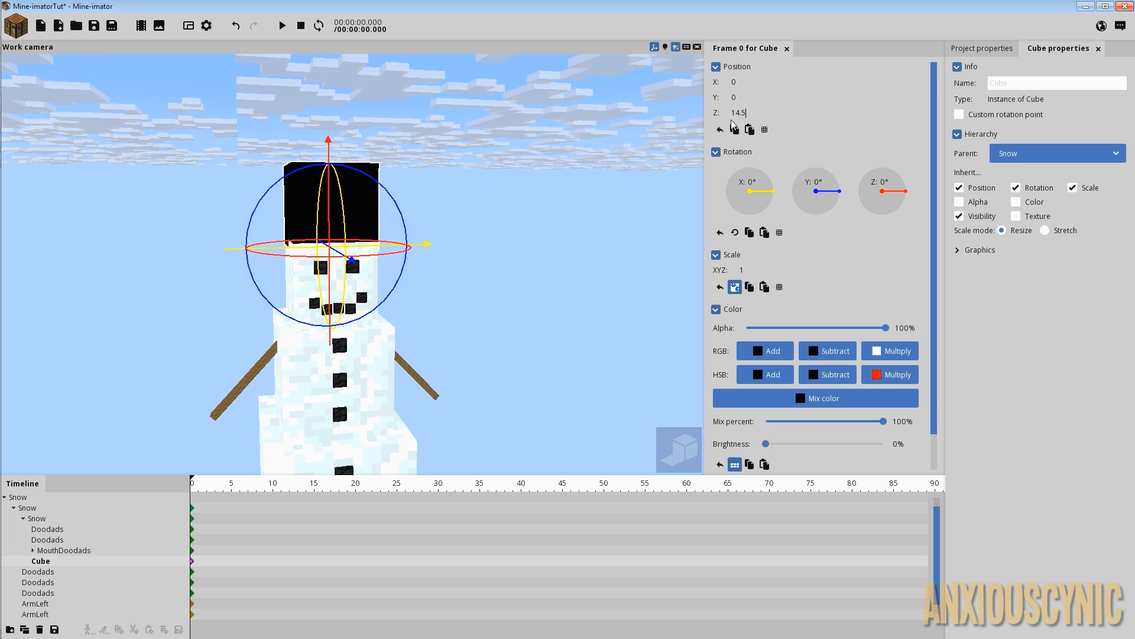
right_drag(651, 211, 650, 210)
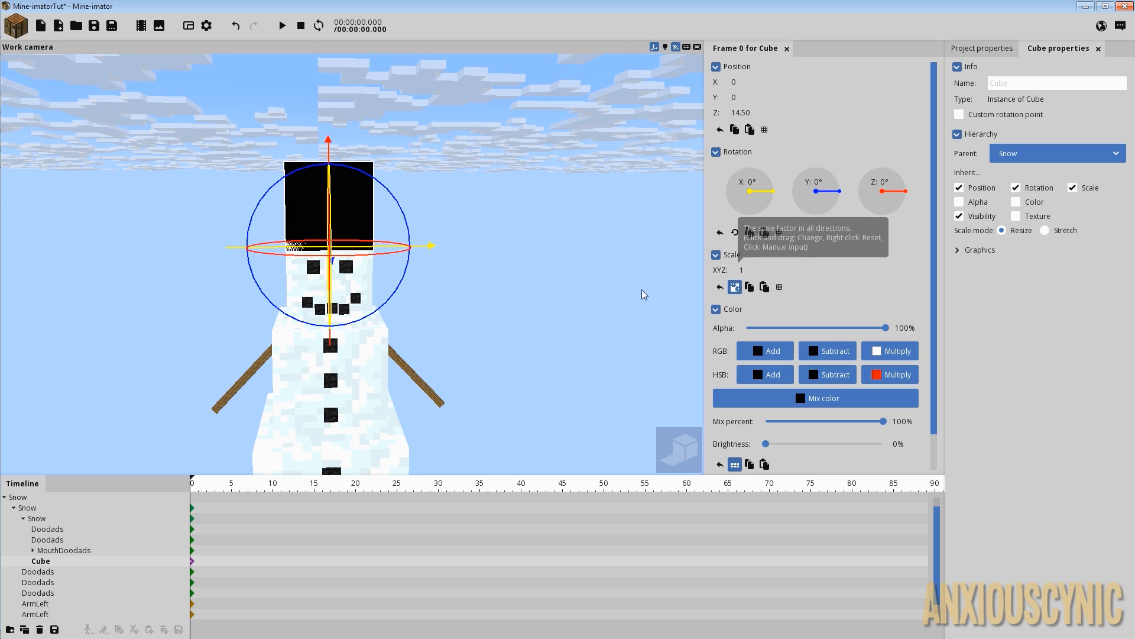
drag(503, 304, 503, 304)
scroll(503, 303, up, 3)
right_drag(497, 314, 500, 308)
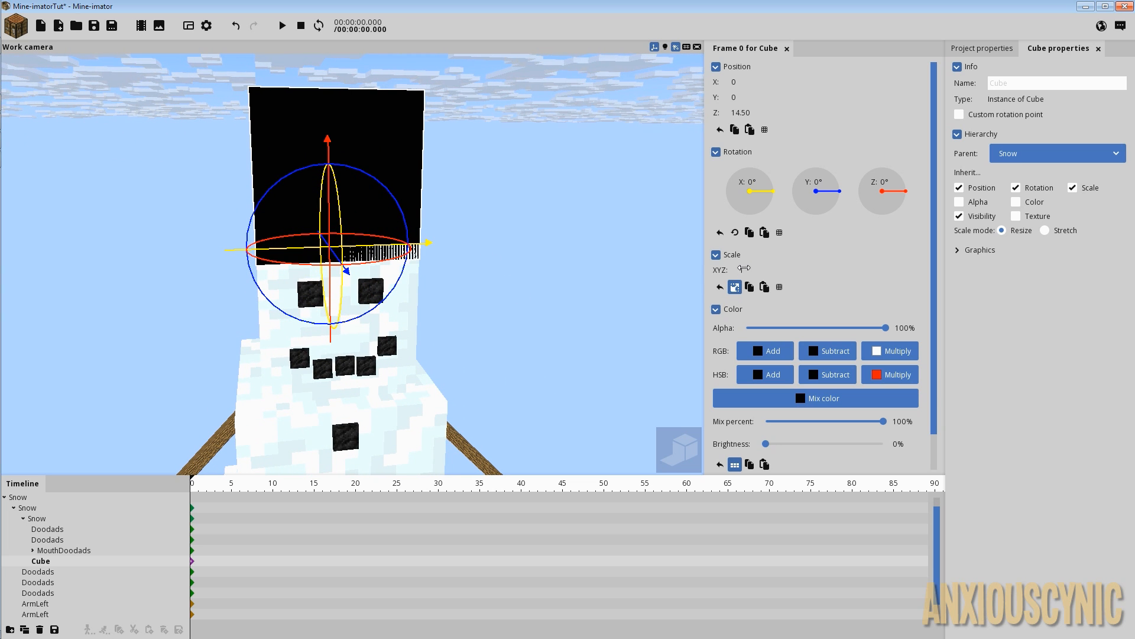
- Set the black cube's uniform scale to 0.85 and save the project
drag(744, 268, 735, 269)
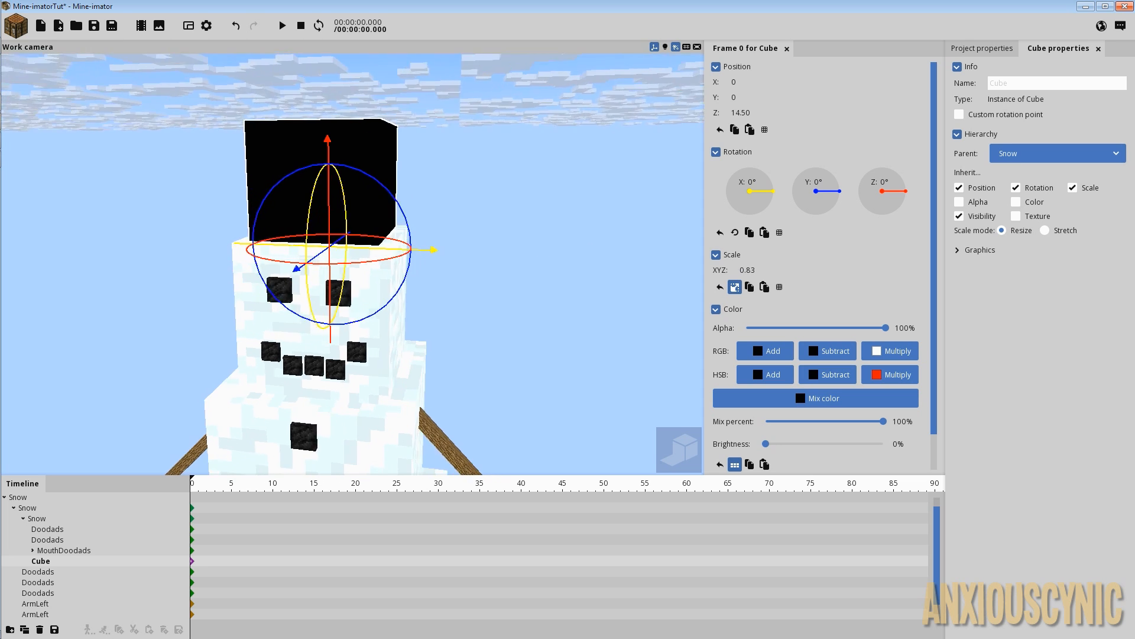
click(750, 269)
text(0)
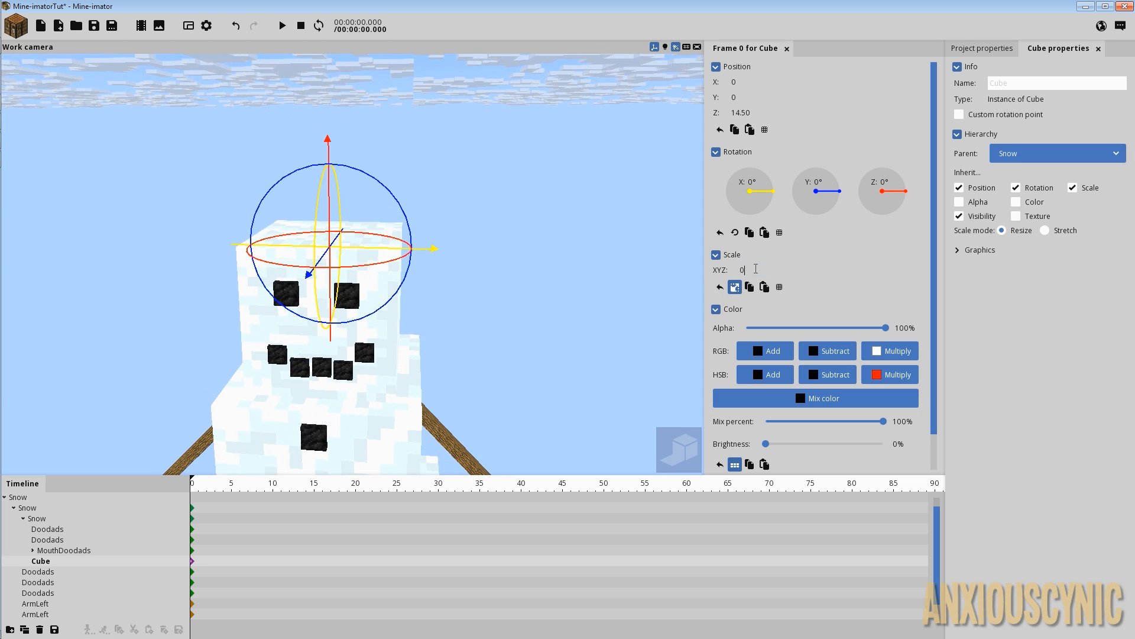
text(.85)
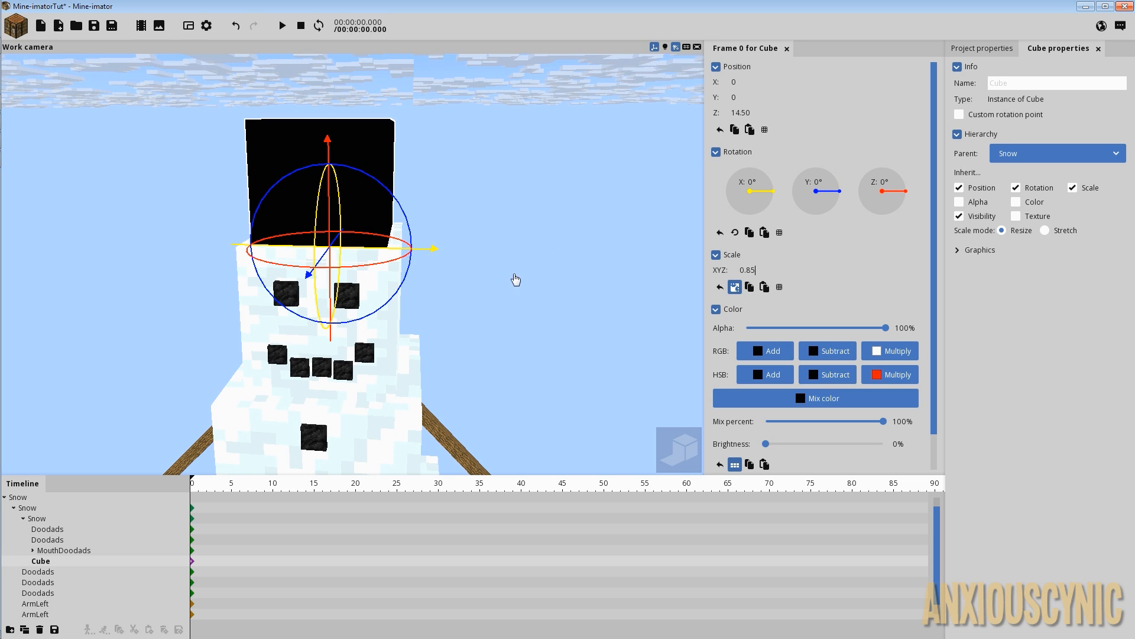
key(ctrl+s)
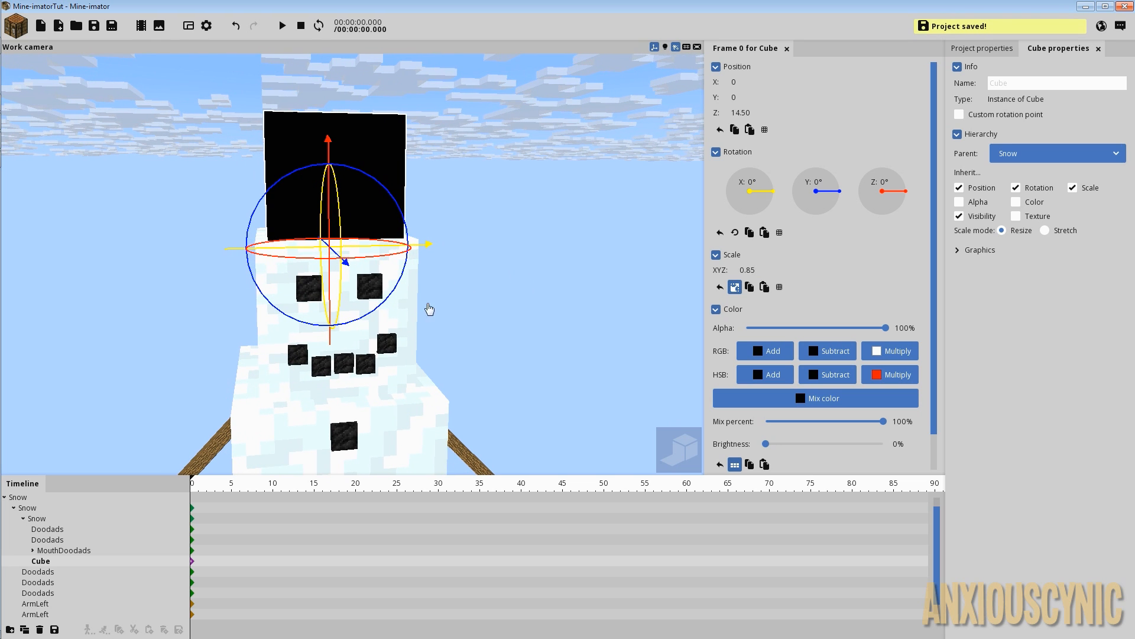
- Rename the cube item in the project library as Hat and save the project
click(1004, 50)
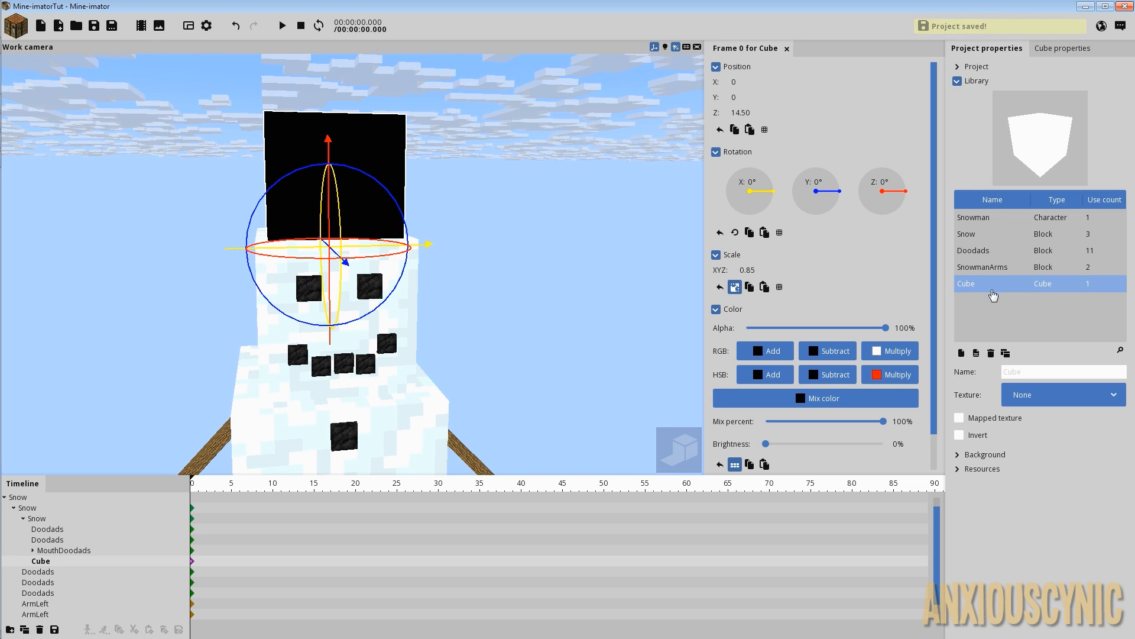
click(1018, 371)
text(Hat)
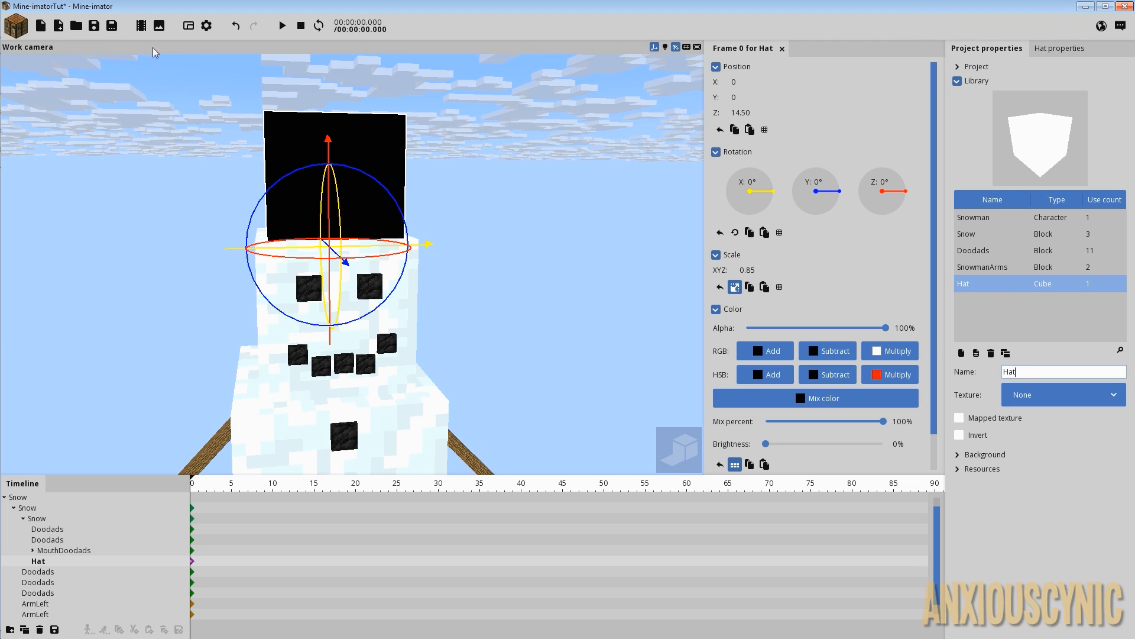
click(94, 26)
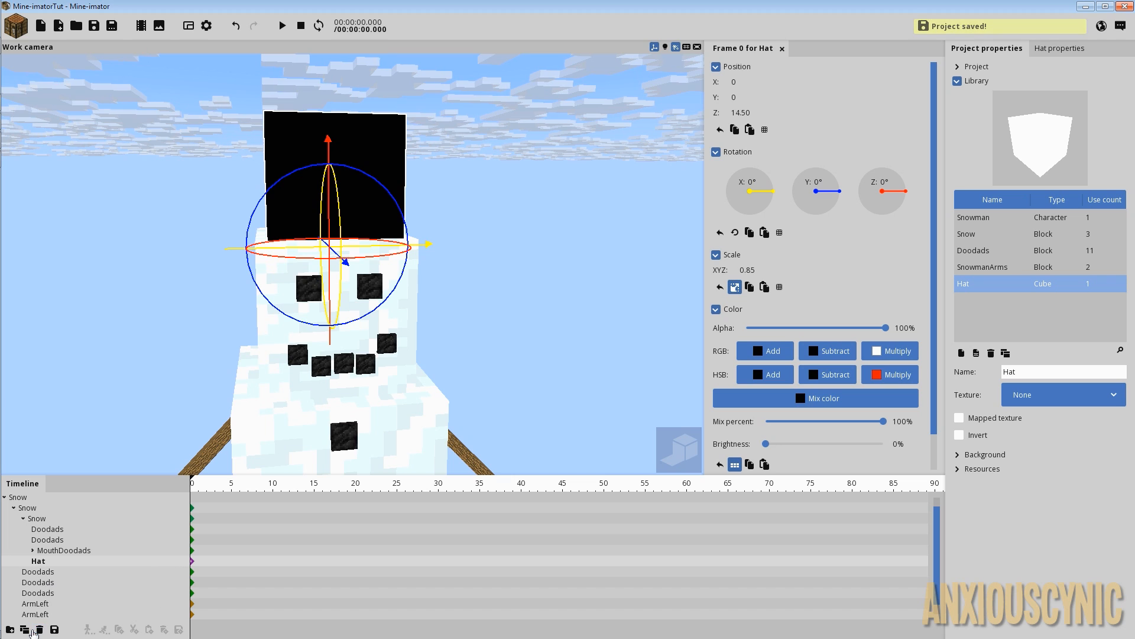
- Duplicate the hat, parent the copy to the original hat in the timeline, and select the original
click(24, 628)
drag(42, 572, 56, 563)
click(51, 563)
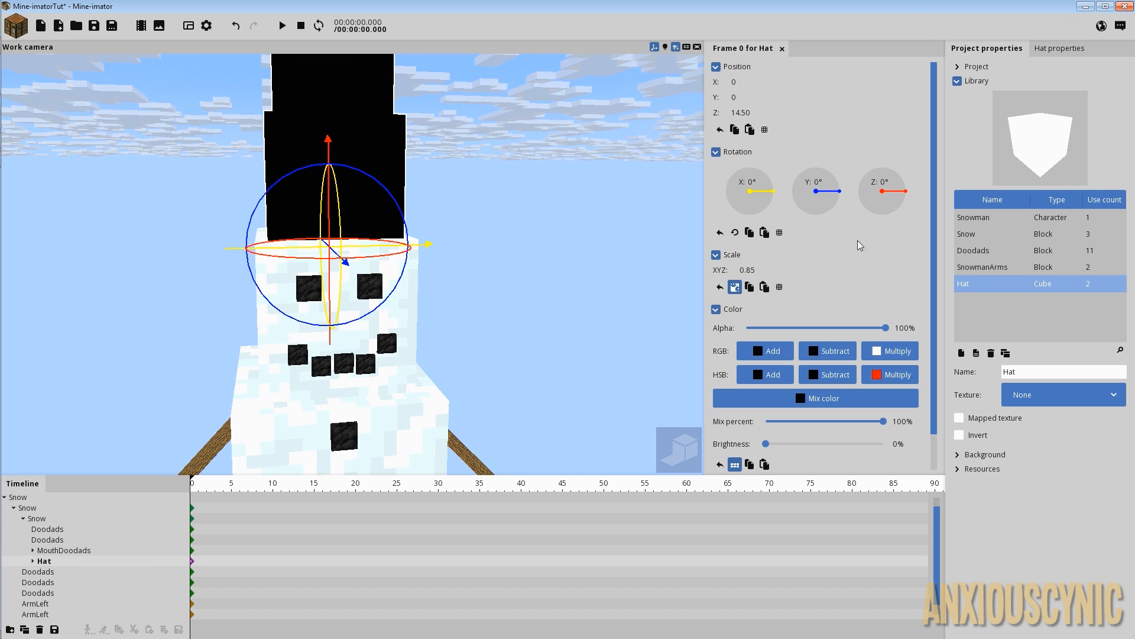
click(1059, 49)
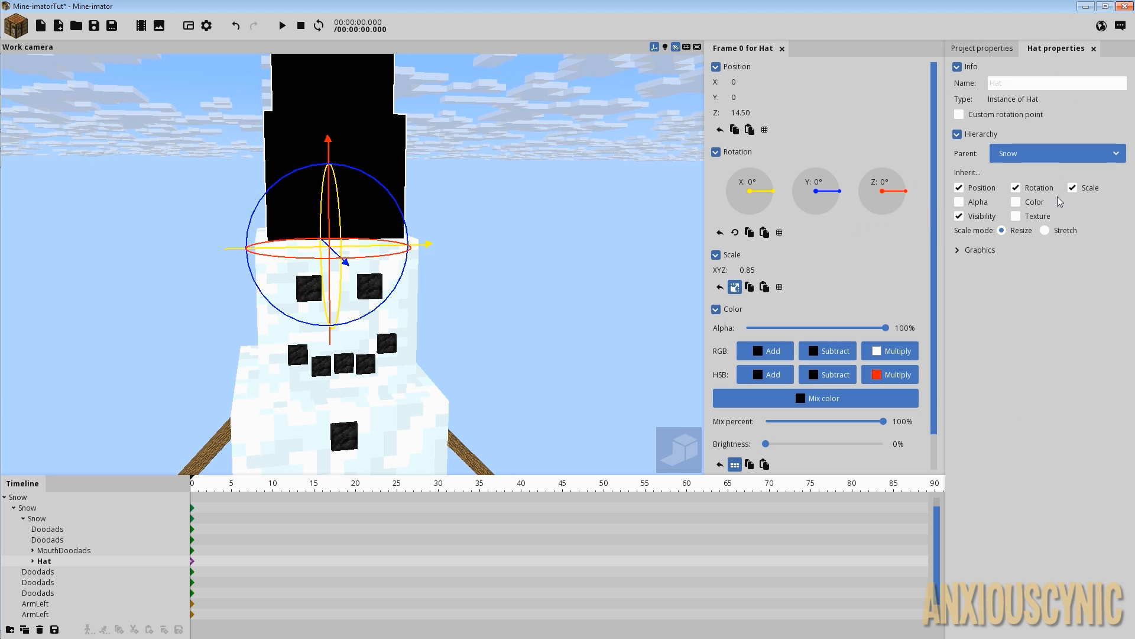
click(1073, 189)
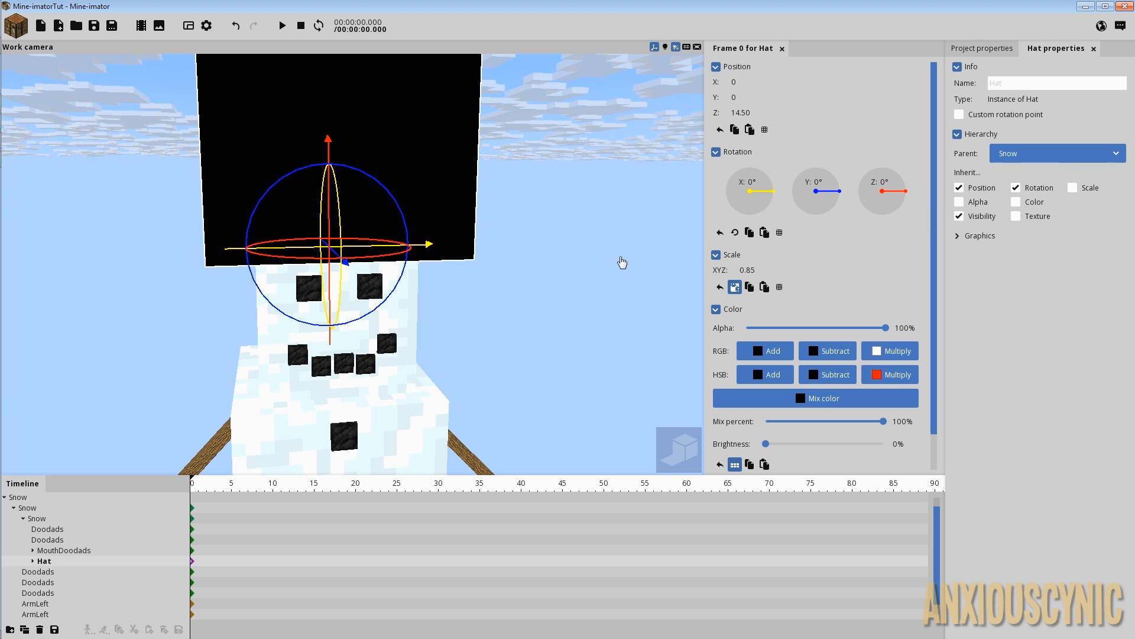
scroll(622, 262, down, 5)
key(ctrl+z)
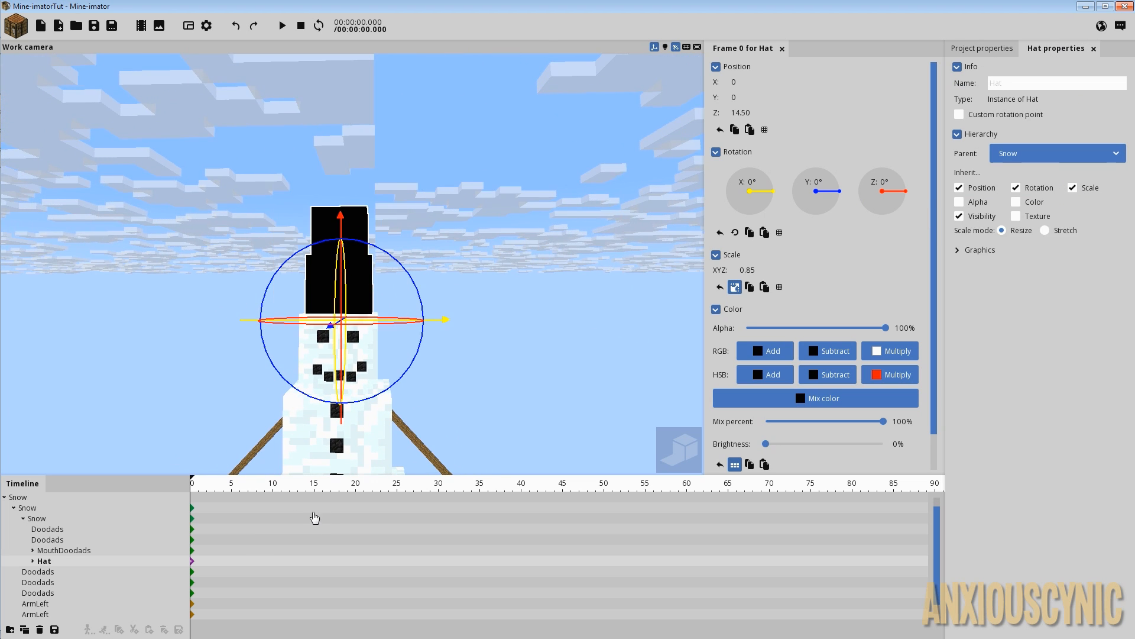
- Turn off scale inheritance for the nested hat copy and reset its Z position to 0
click(33, 561)
click(49, 572)
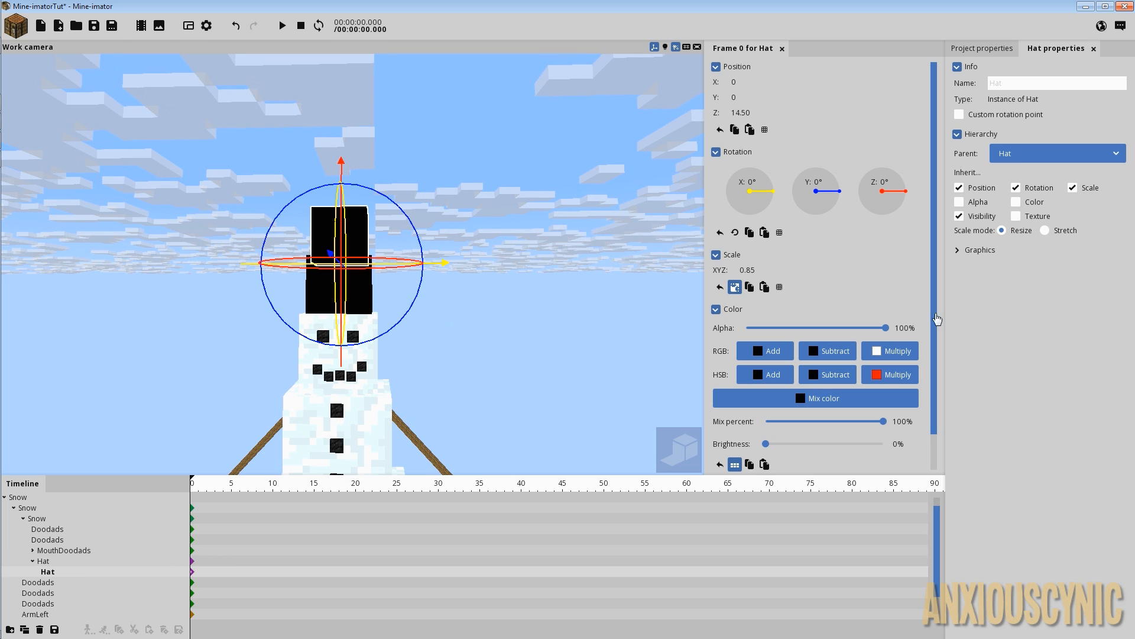
click(1073, 188)
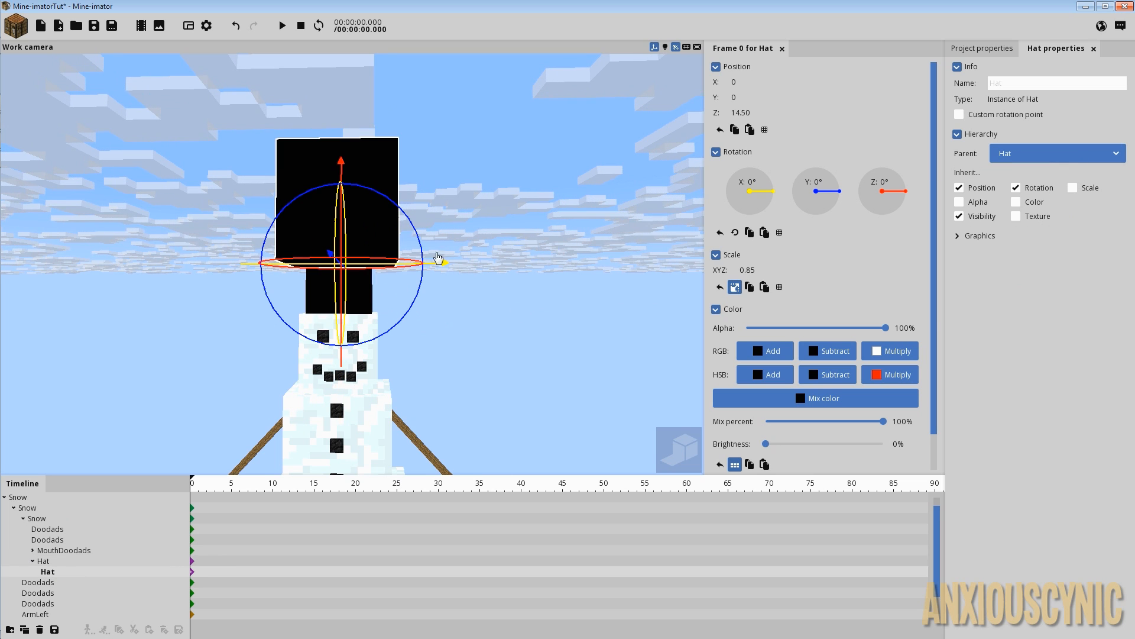
right_click(746, 114)
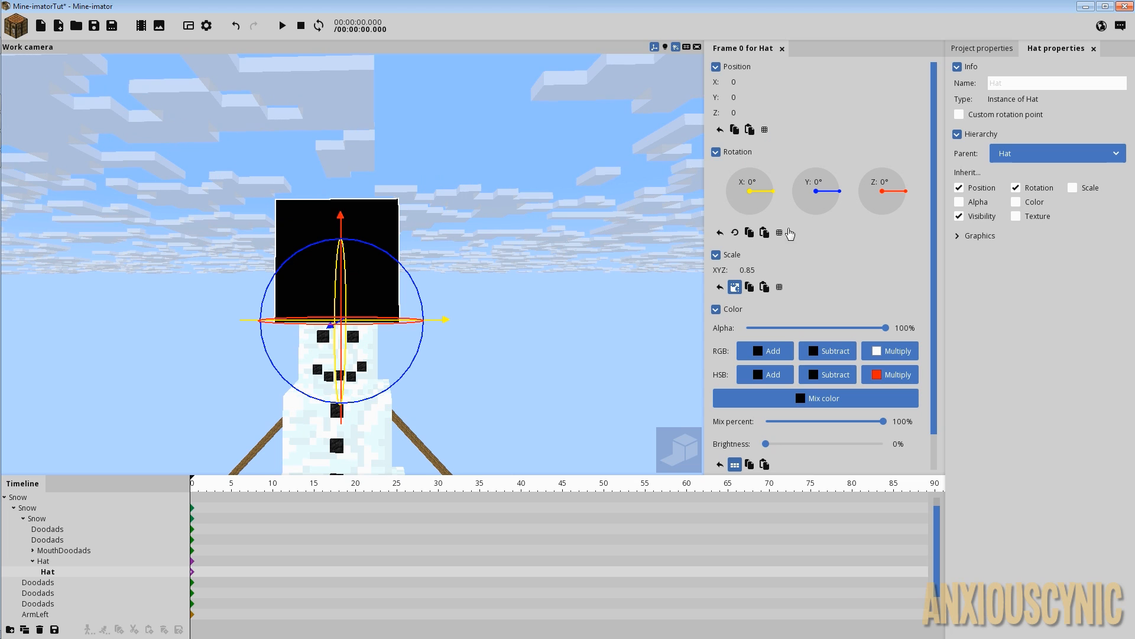
- Switch the nested hat to separate scale axes and flatten it into a brim with a Z scale of 0.06
click(735, 287)
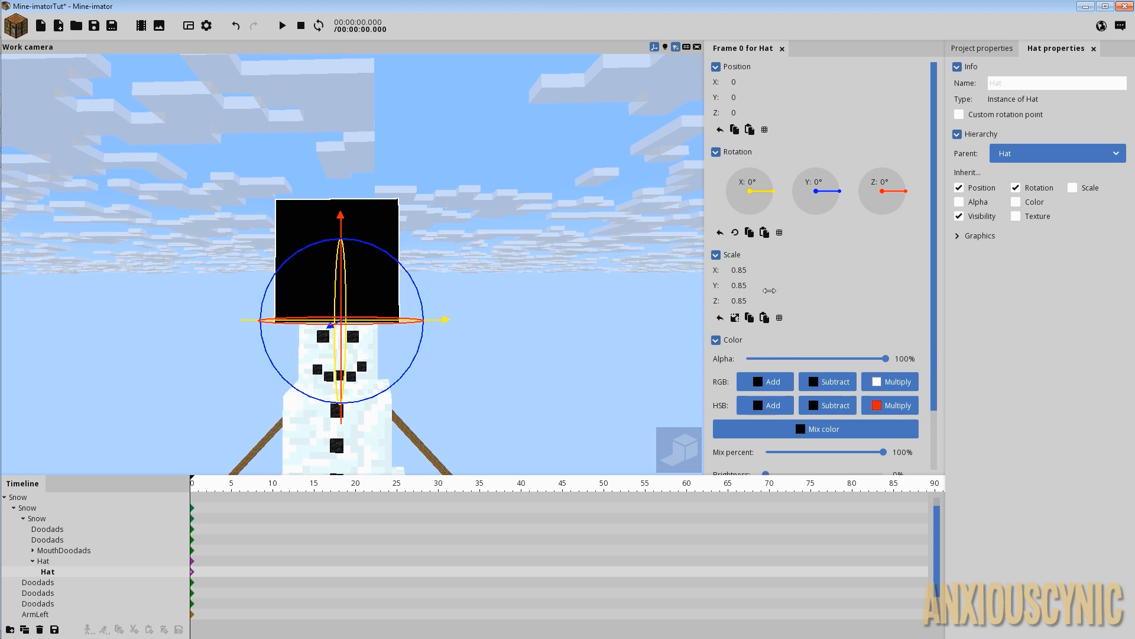
drag(749, 284, 670, 307)
key(ctrl+z)
middle_drag(554, 288, 559, 264)
scroll(544, 303, up, 6)
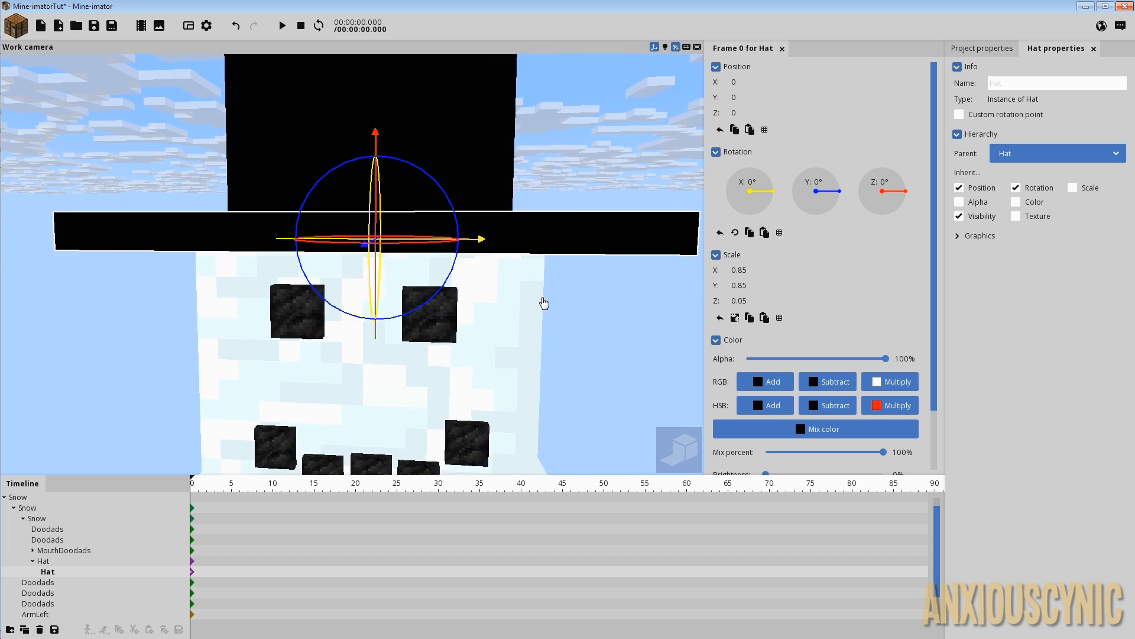
drag(545, 302, 532, 326)
drag(666, 309, 649, 308)
drag(739, 301, 741, 301)
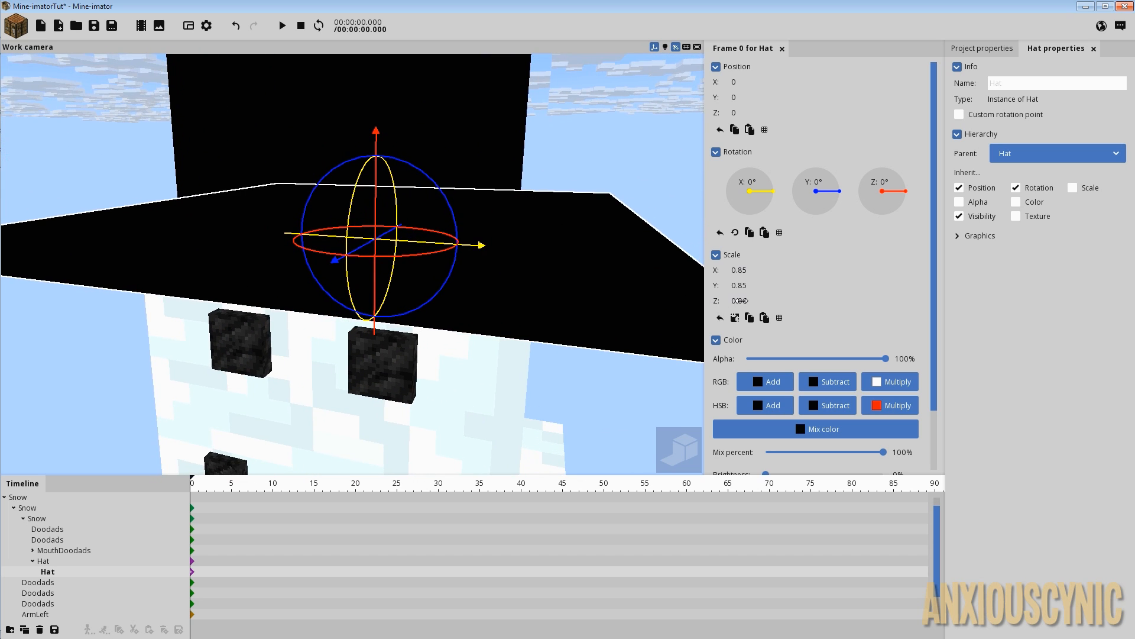
click(745, 301)
text(.)
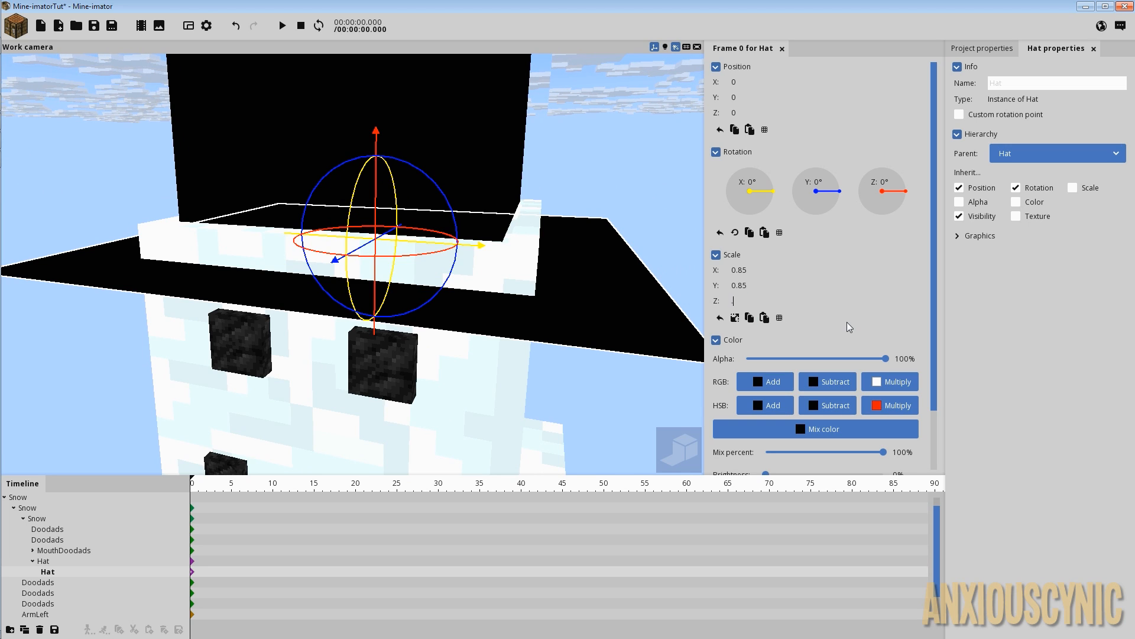
text(06)
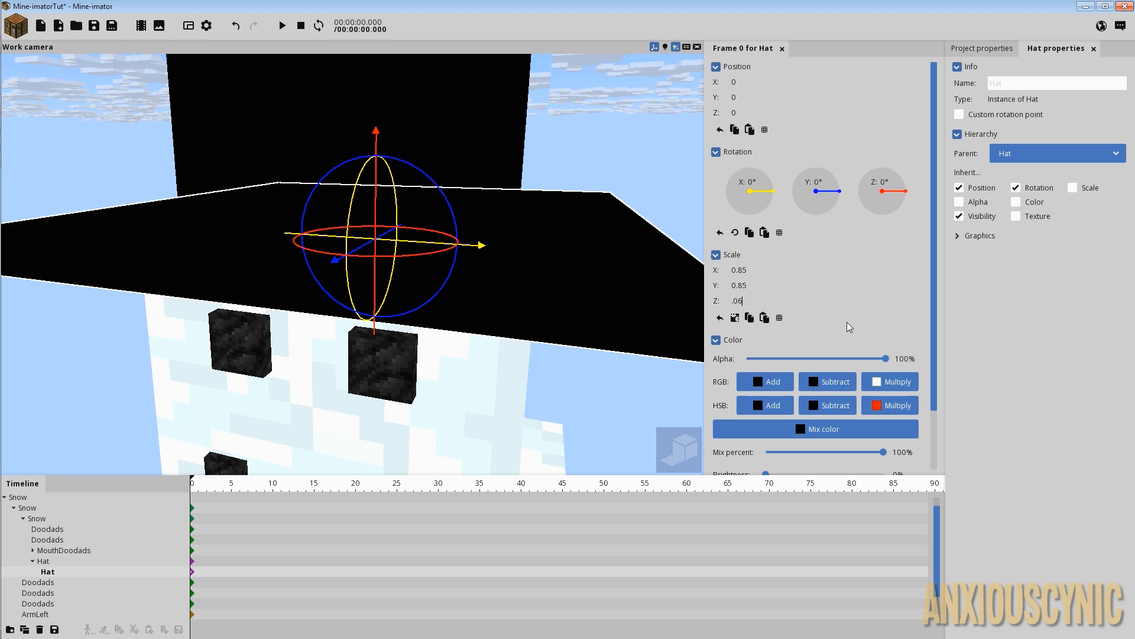
- Set the hat brim's X and Y scale to 0.75
mouse_move(600, 275)
mouse_down()
mouse_move(607, 267)
mouse_move(587, 256)
mouse_move(586, 268)
mouse_up()
scroll(594, 260, down, 3)
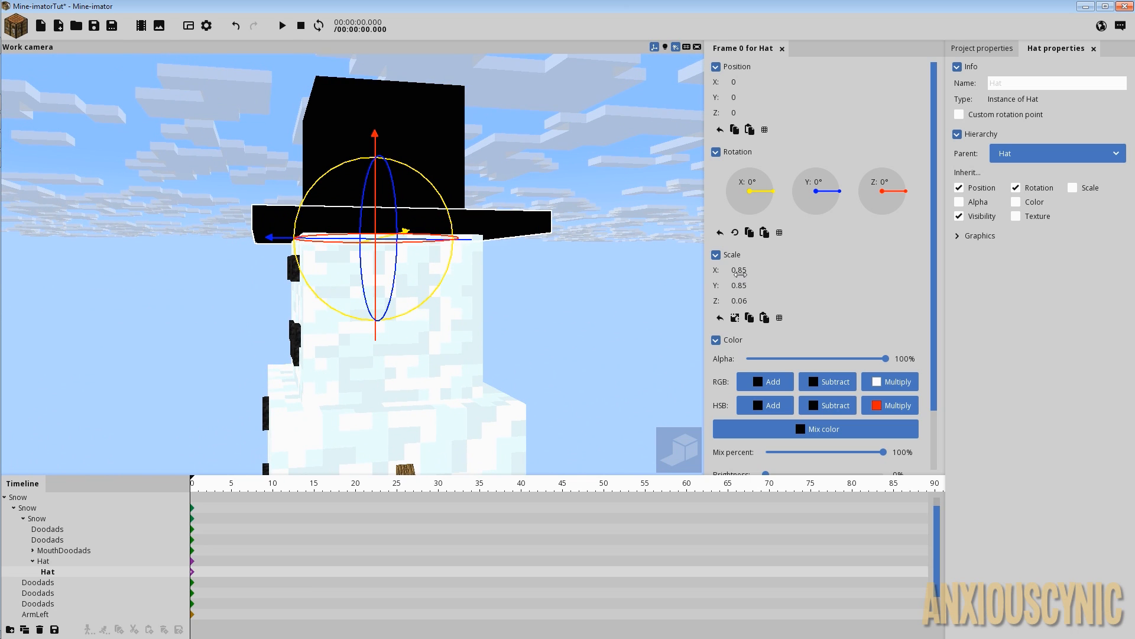
click(740, 270)
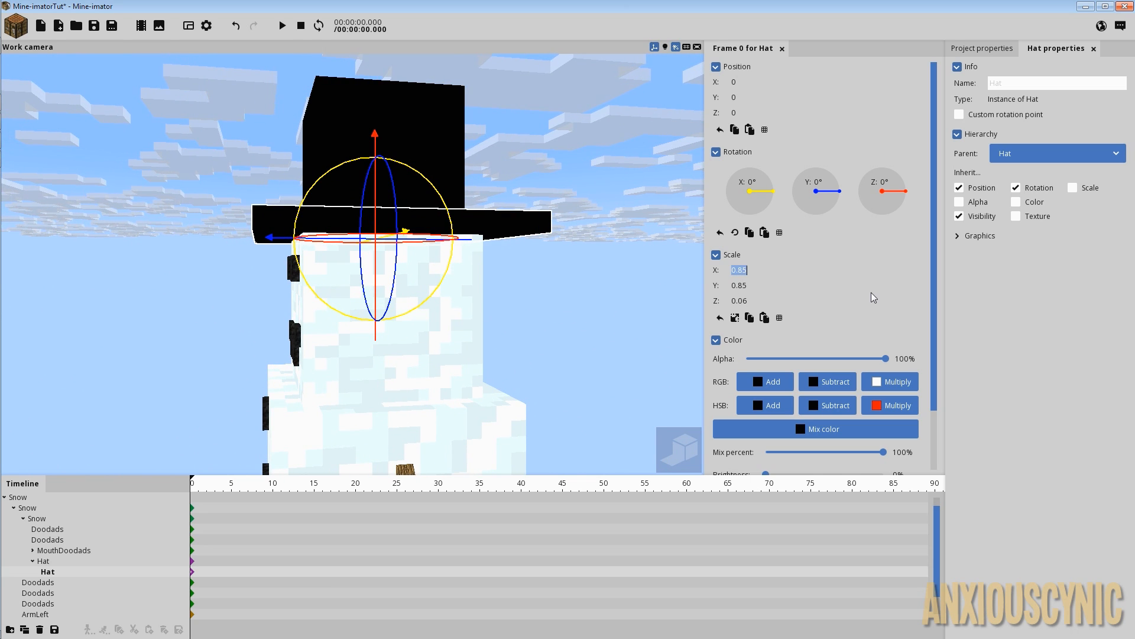
key(BackSpace)
key(Return)
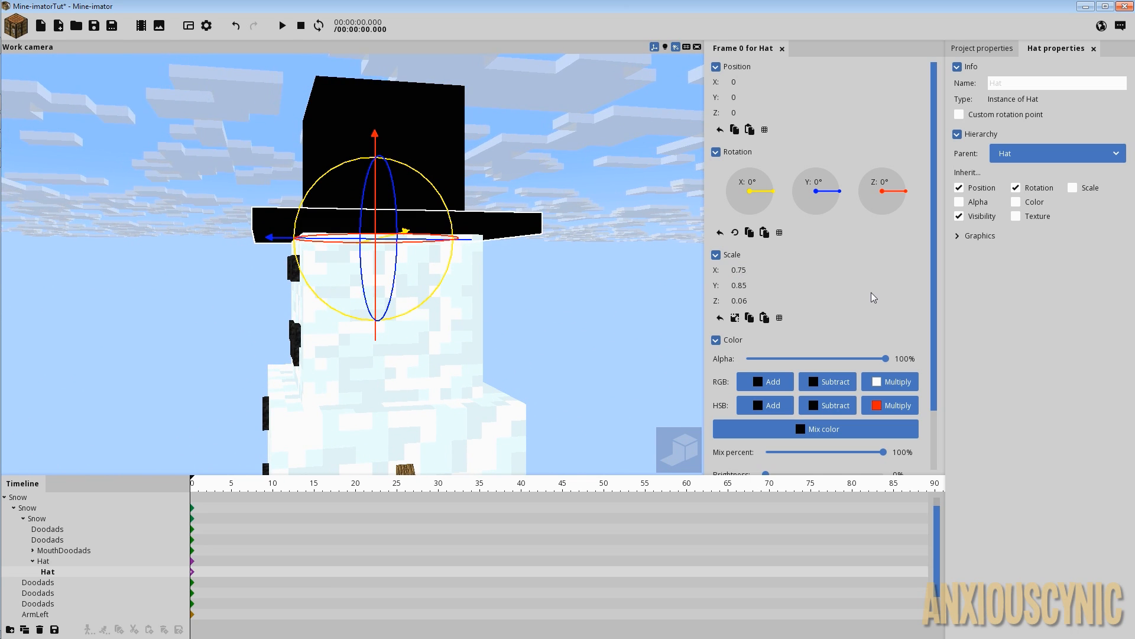
key(BackSpace)
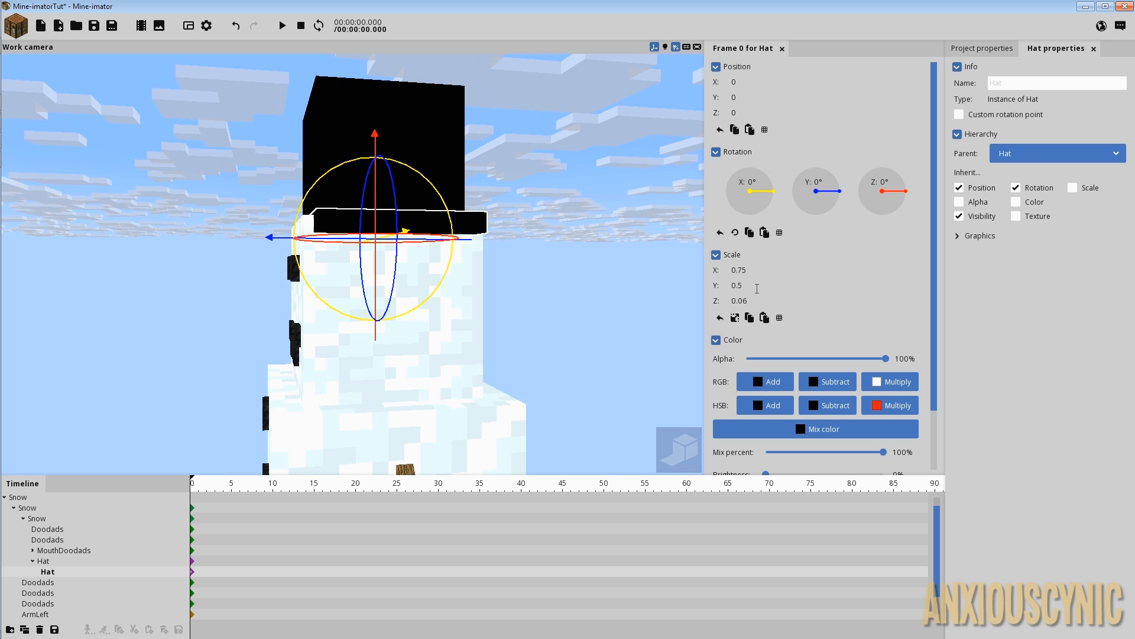
text(7)
- Combine the scale axes of the hat's upper cube, set its uniform scale to 0.9, and save the project
mouse_move(492, 331)
mouse_down()
mouse_move(689, 333)
mouse_move(556, 379)
mouse_move(493, 331)
mouse_up()
click(427, 124)
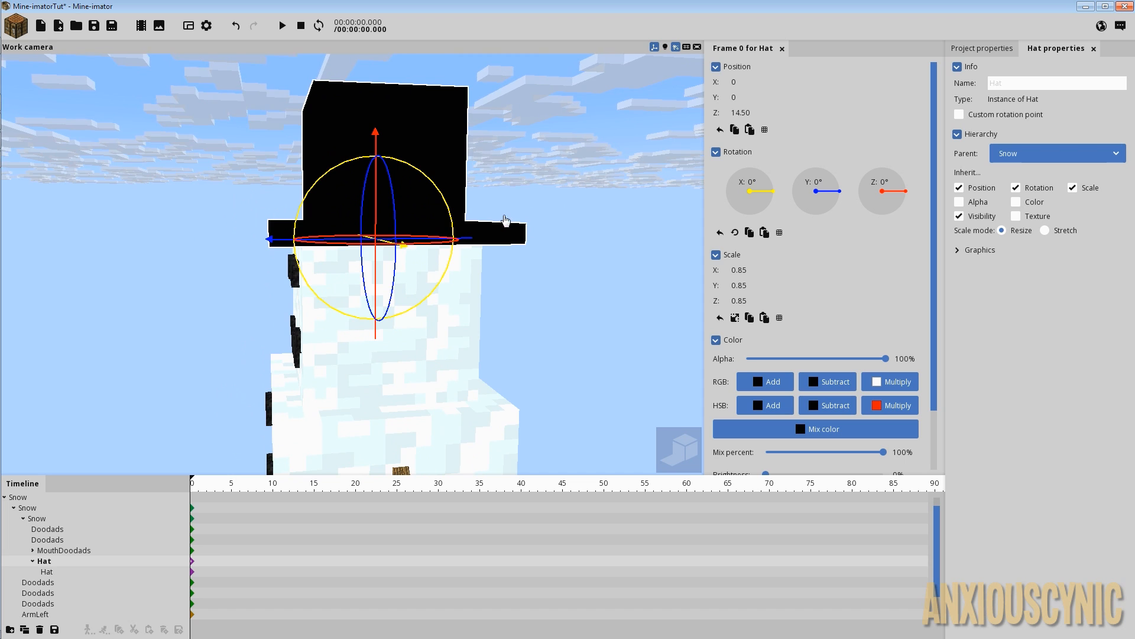
drag(505, 221, 652, 279)
click(735, 318)
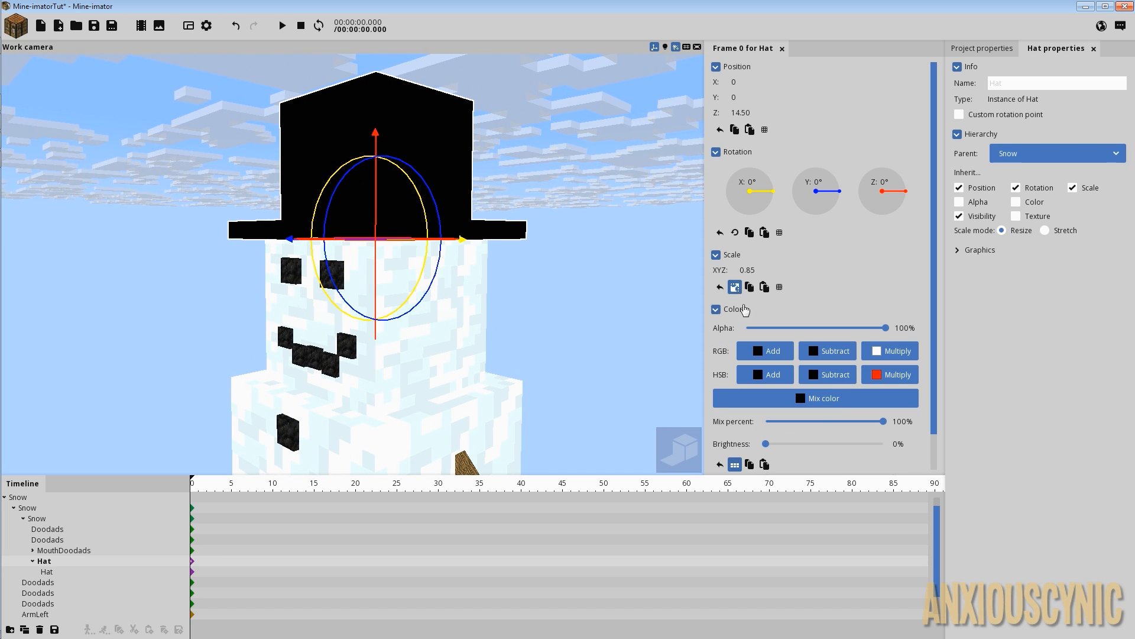
drag(747, 270, 825, 295)
text(.9)
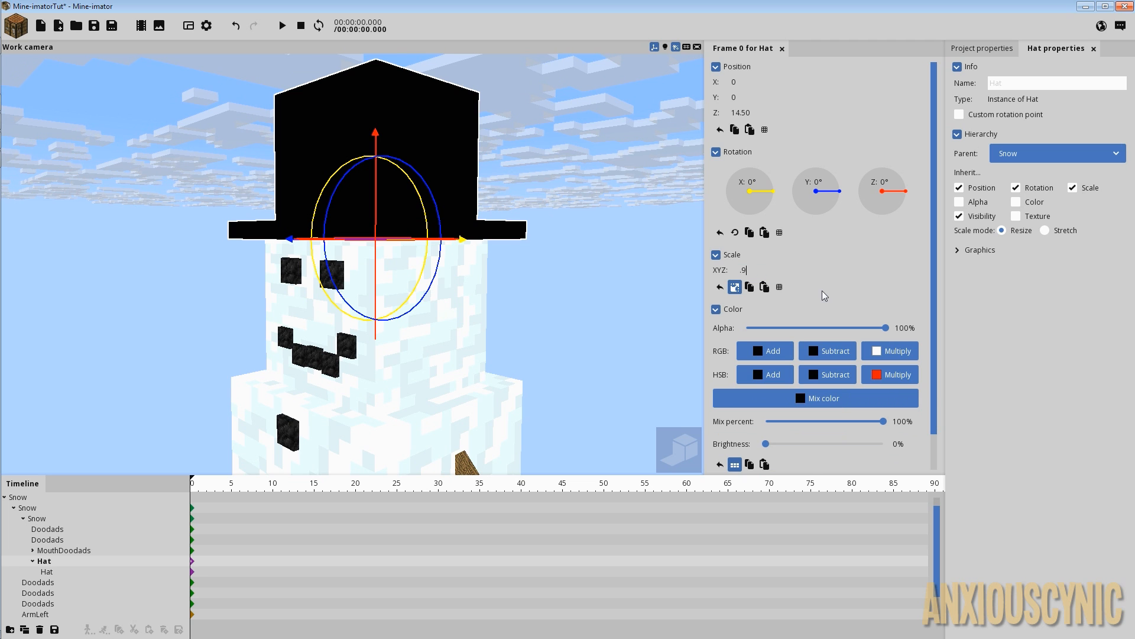
mouse_move(700, 269)
mouse_down()
mouse_move(609, 269)
mouse_move(550, 249)
mouse_move(580, 239)
mouse_move(700, 260)
mouse_up()
scroll(624, 238, down, 5)
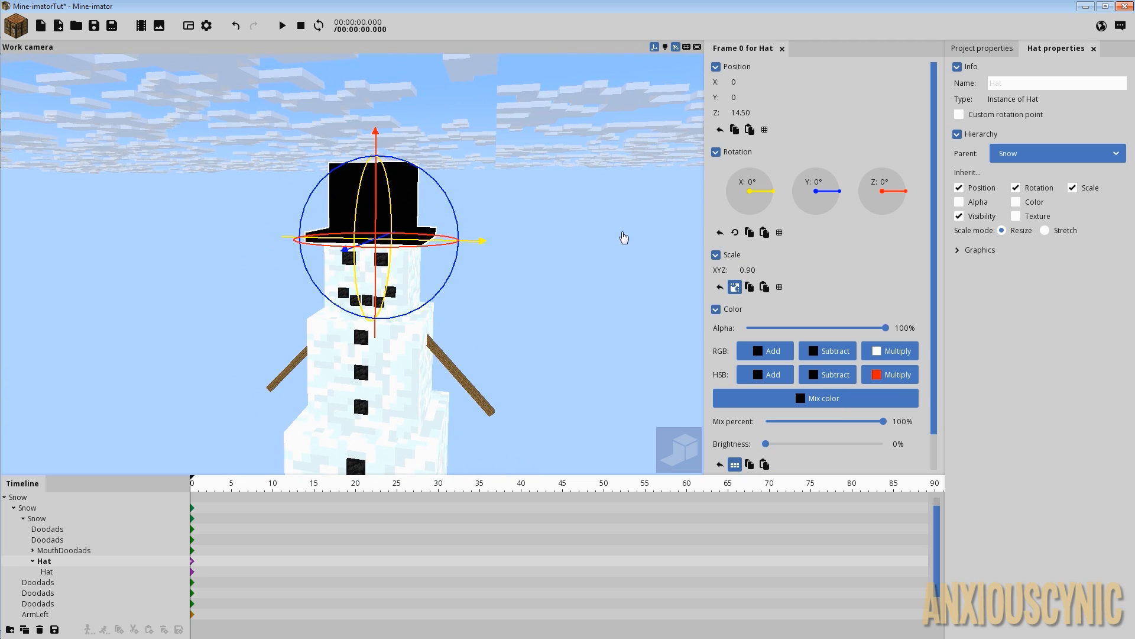
key(ctrl+s)
- Duplicate the button on the snowman's bottom snow block and lower the copy to about Z 9.66
scroll(585, 273, down, 6)
click(543, 278)
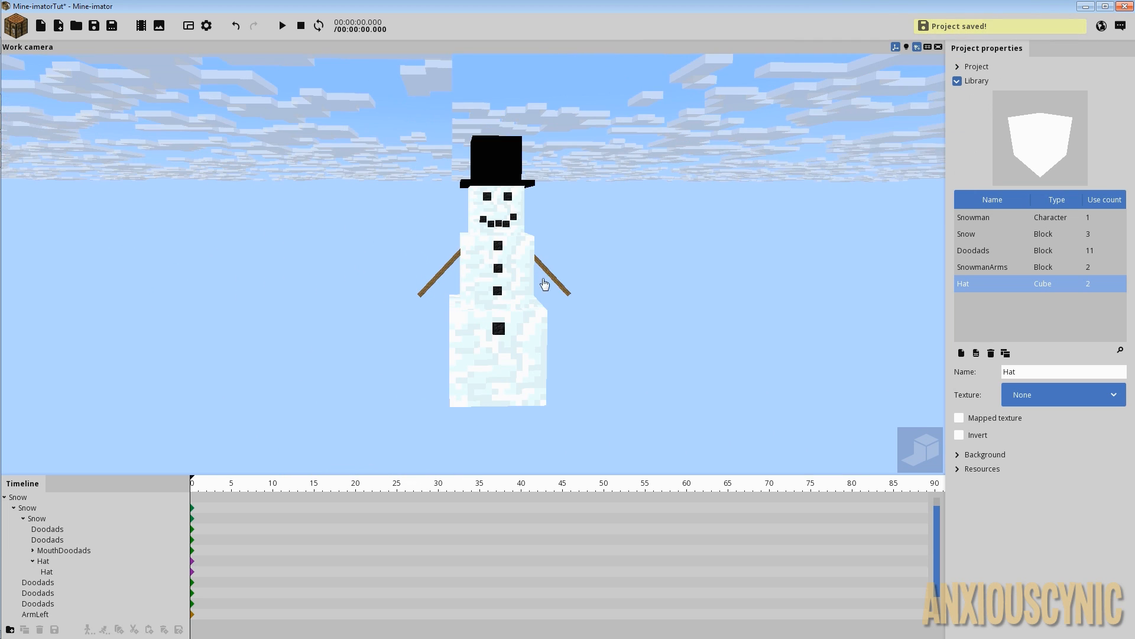
drag(544, 283, 509, 290)
right_drag(551, 292, 600, 287)
drag(553, 293, 583, 289)
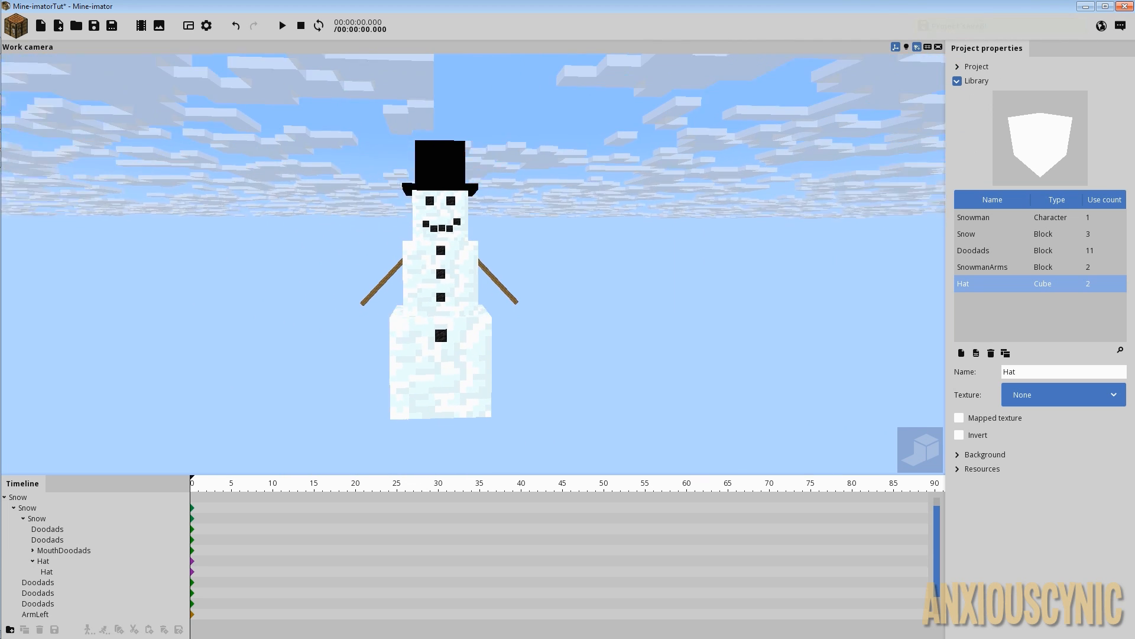
drag(472, 332, 484, 326)
click(443, 336)
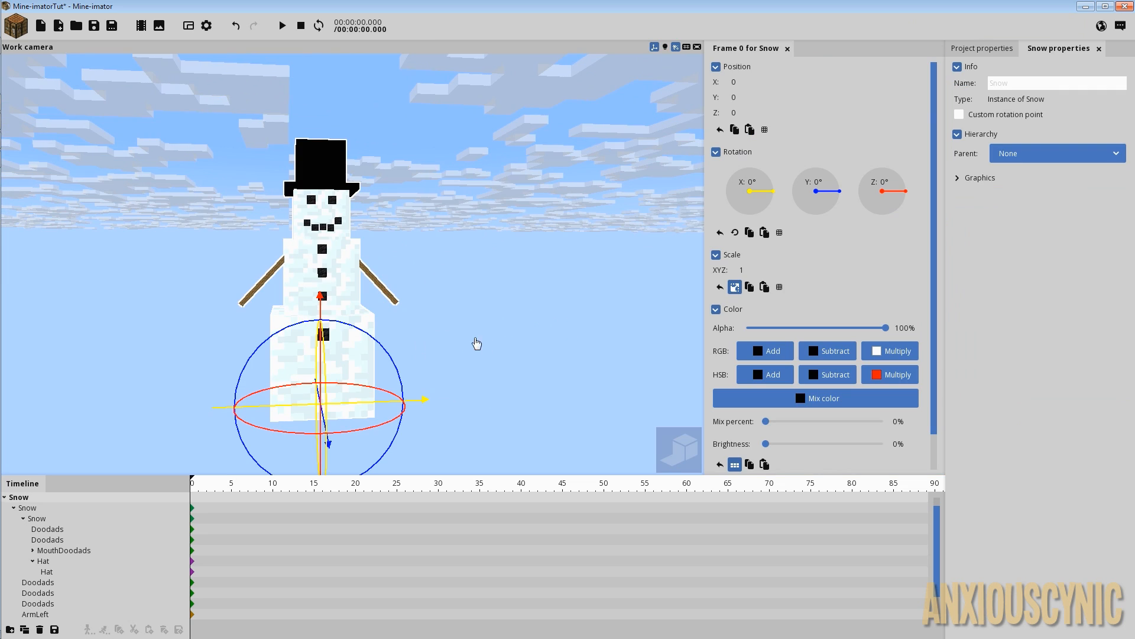
click(327, 338)
right_drag(524, 303, 499, 303)
scroll(499, 303, up, 6)
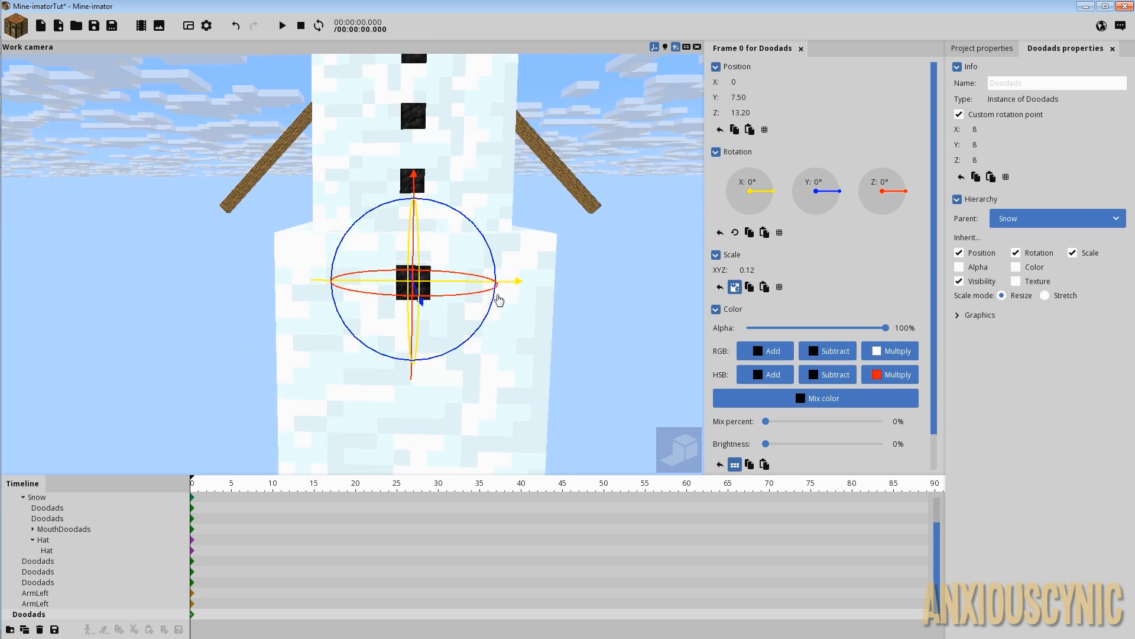
drag(541, 307, 675, 285)
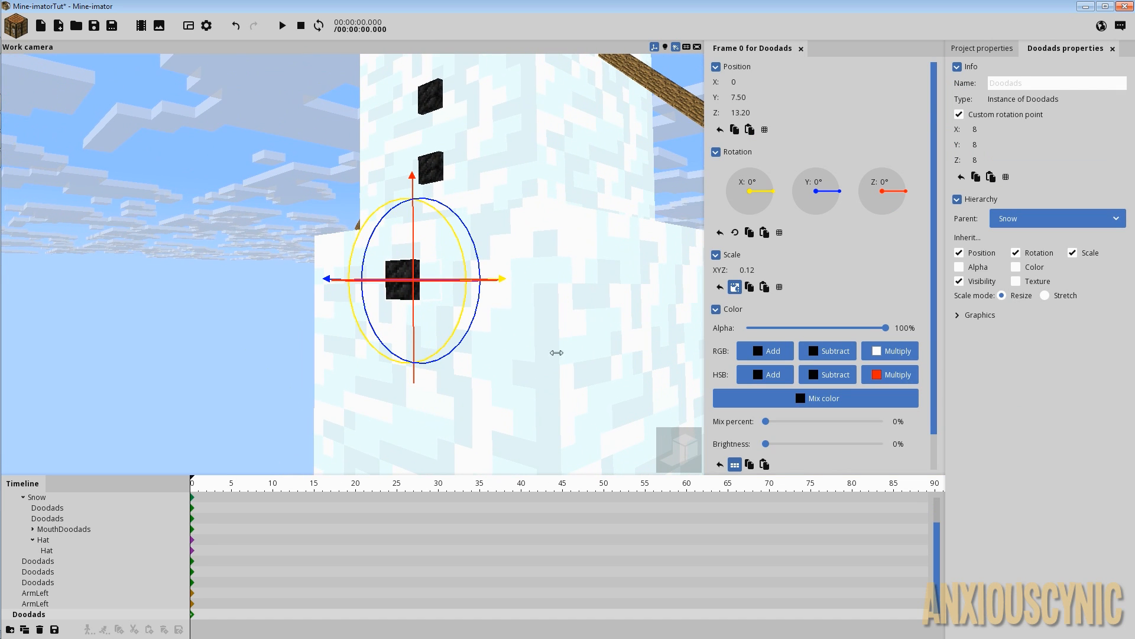
click(25, 631)
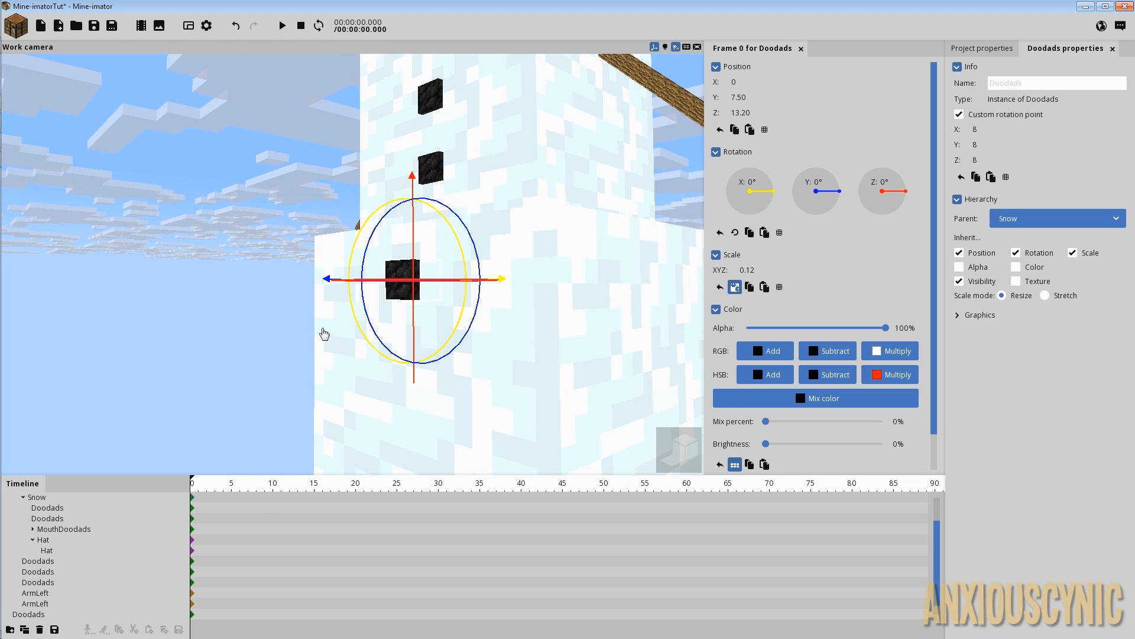
drag(408, 183, 417, 246)
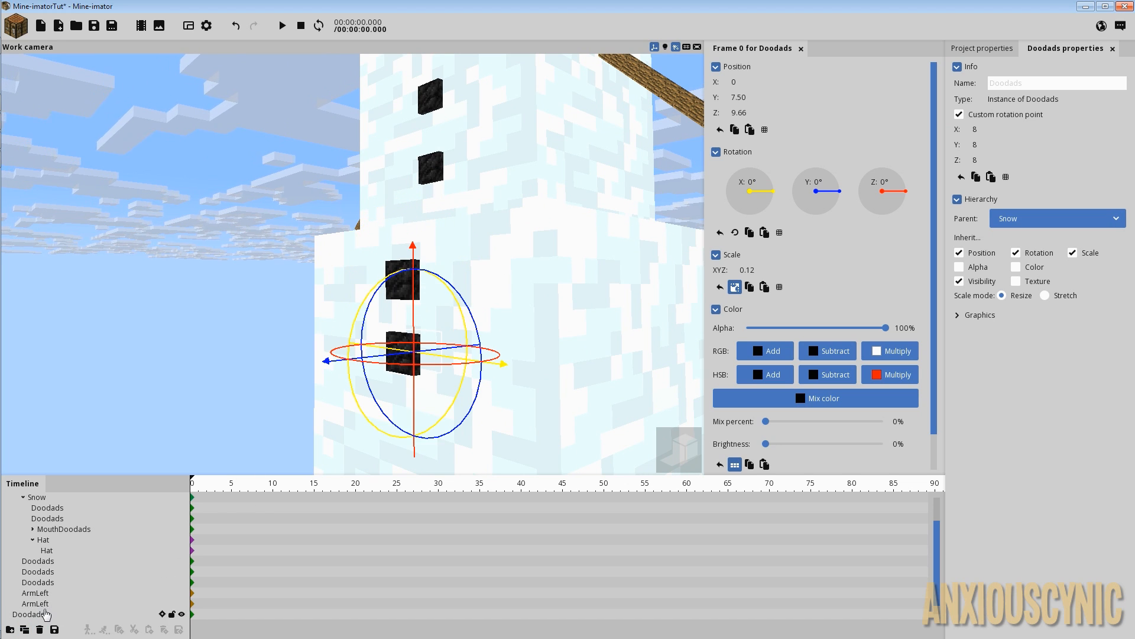
- Lower the copied button on the snowman's bottom snow block to Z 8.2 and save the project
click(56, 604)
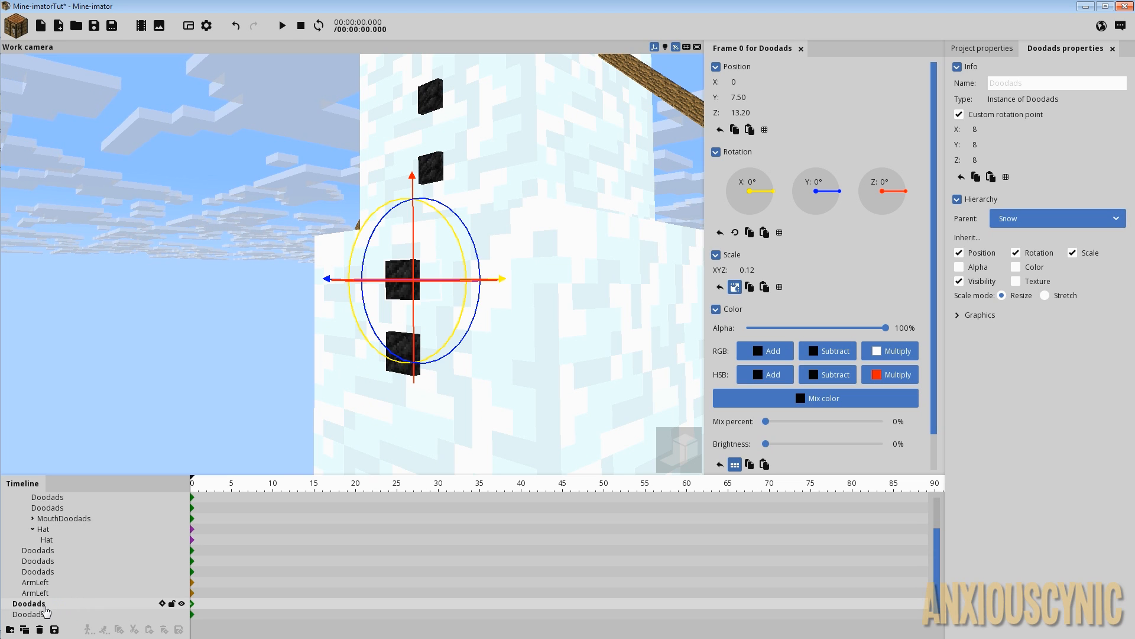
click(37, 615)
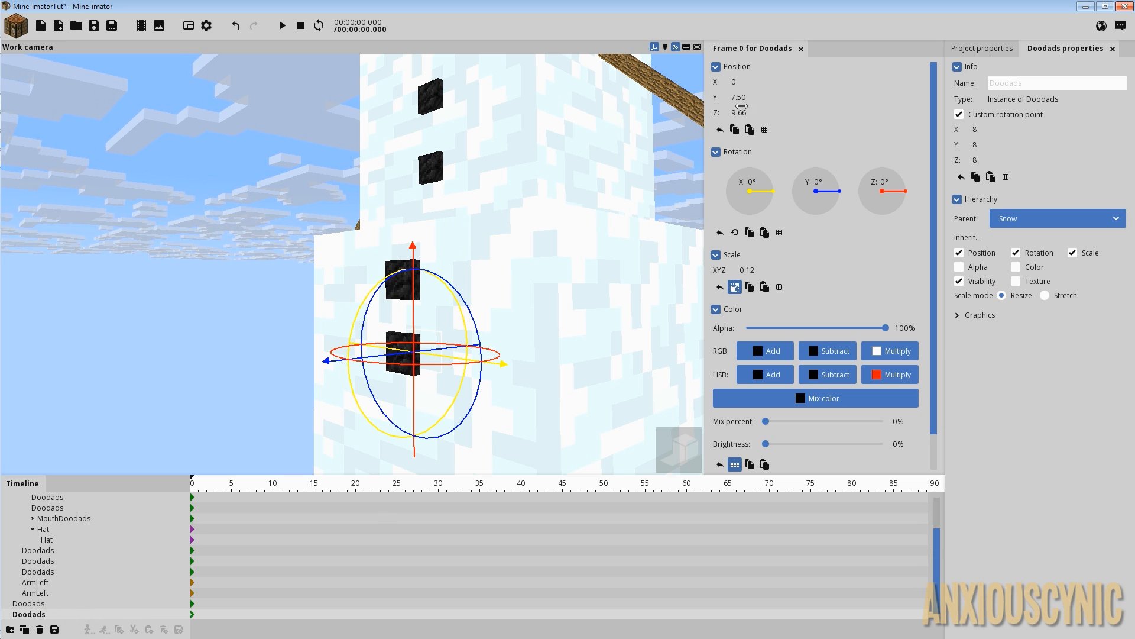
click(742, 112)
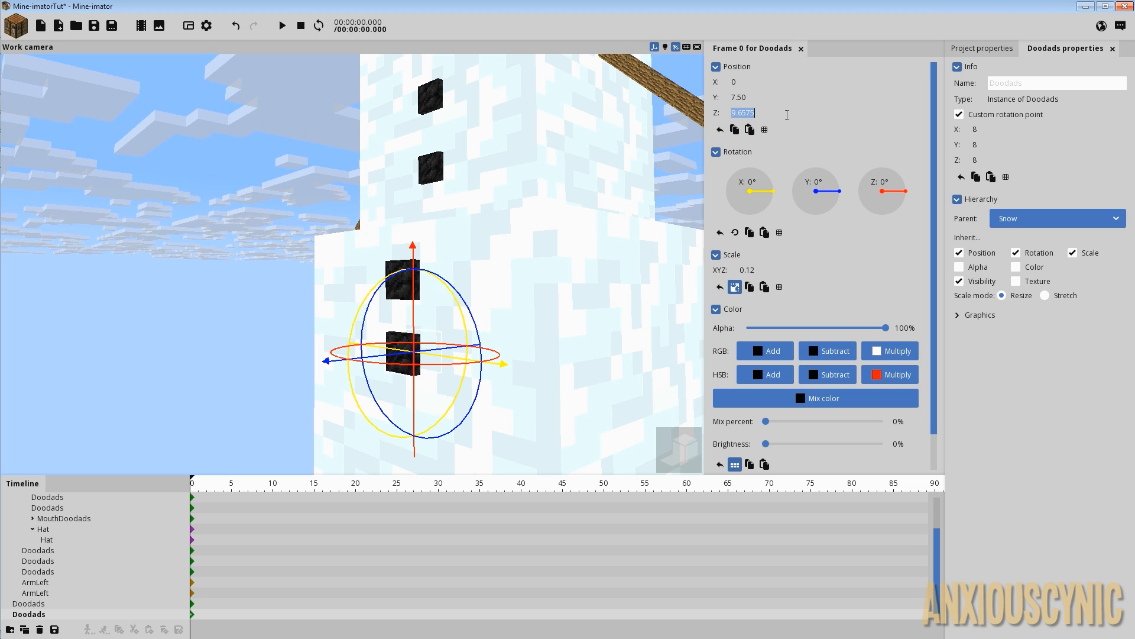
text(8.2)
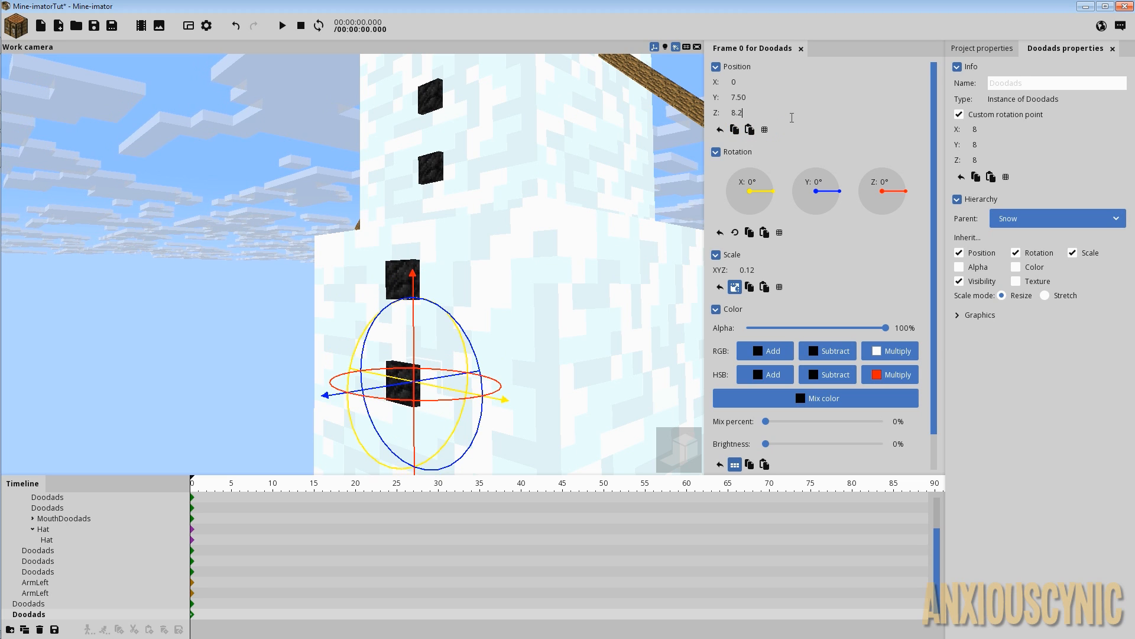
drag(485, 207, 501, 195)
scroll(501, 195, down, 3)
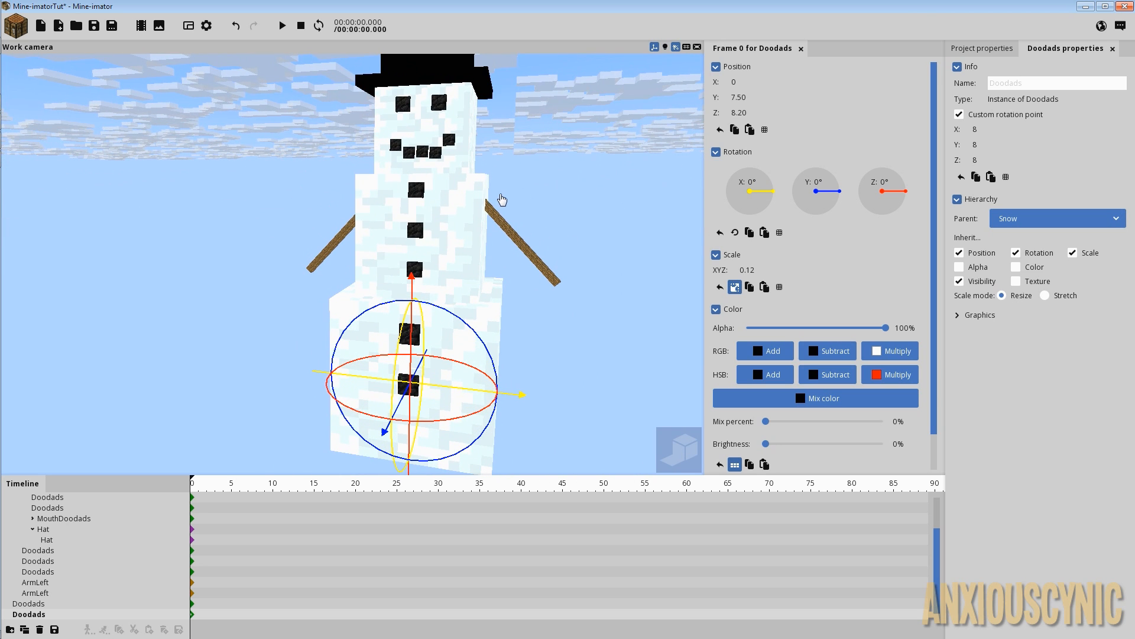
key(ctrl+s)
drag(512, 304, 494, 280)
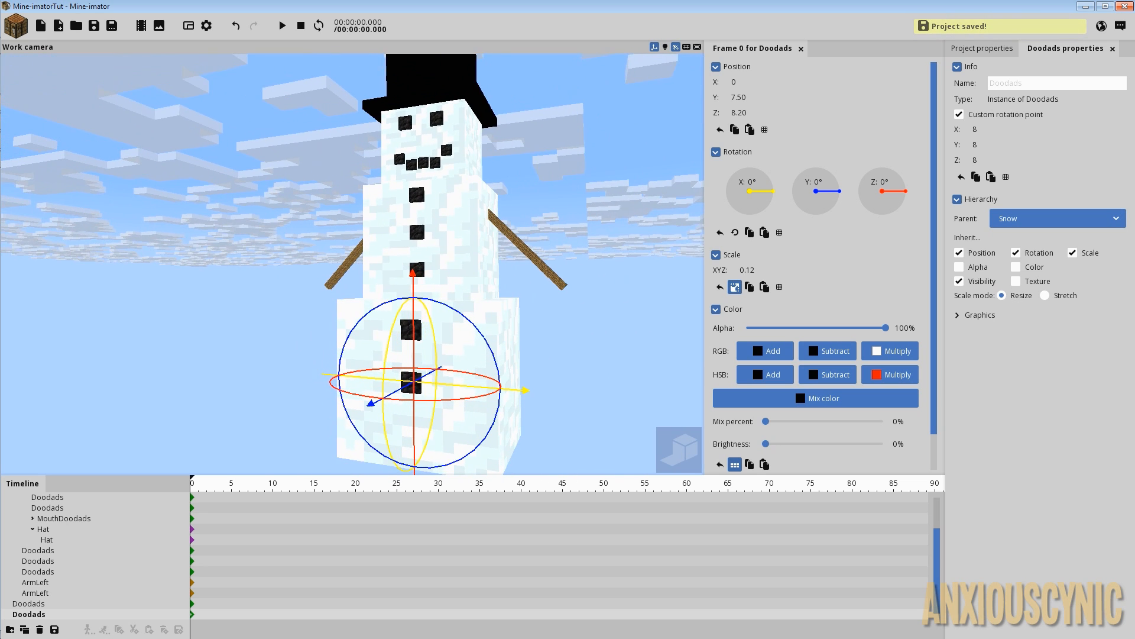
- Delete the lower button copy from the snowman's bottom snow block
click(41, 629)
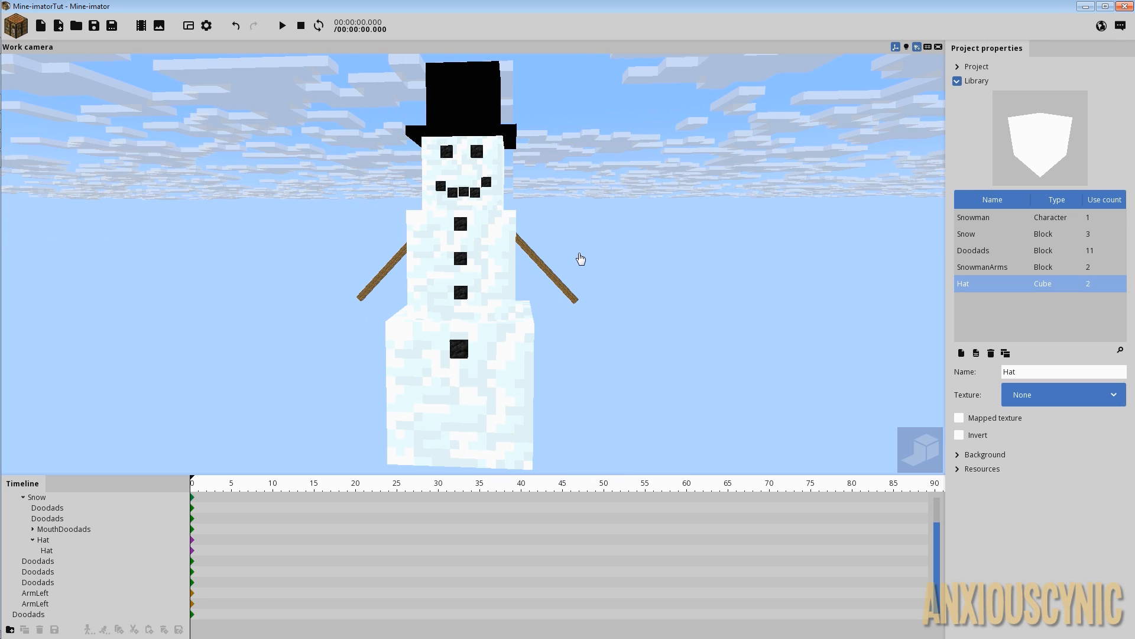
drag(568, 251, 544, 267)
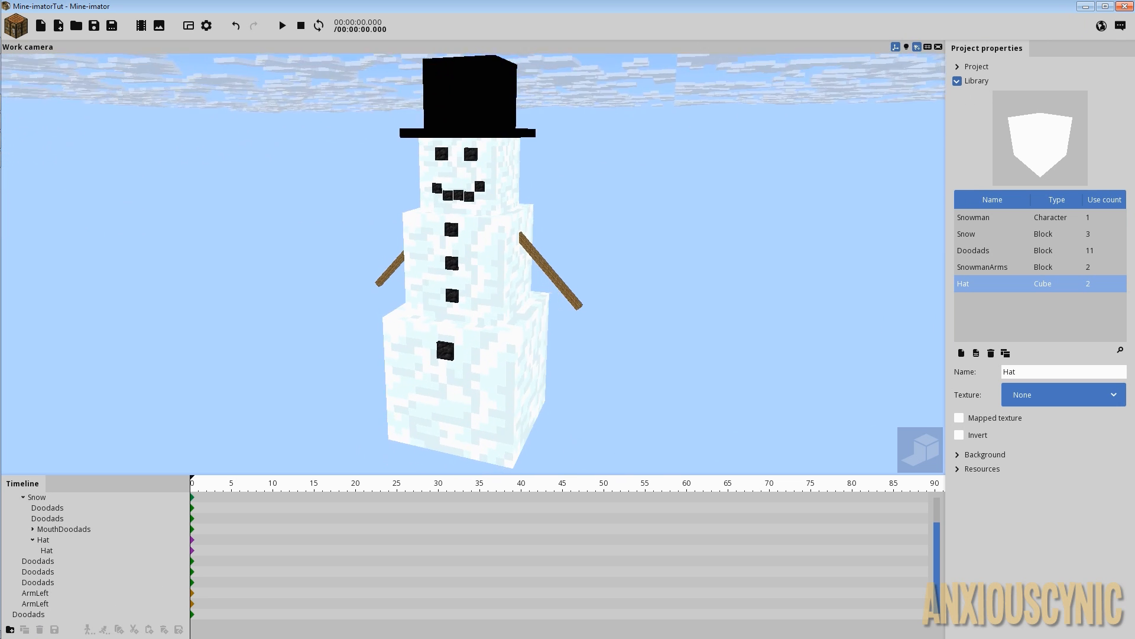
drag(436, 137, 451, 139)
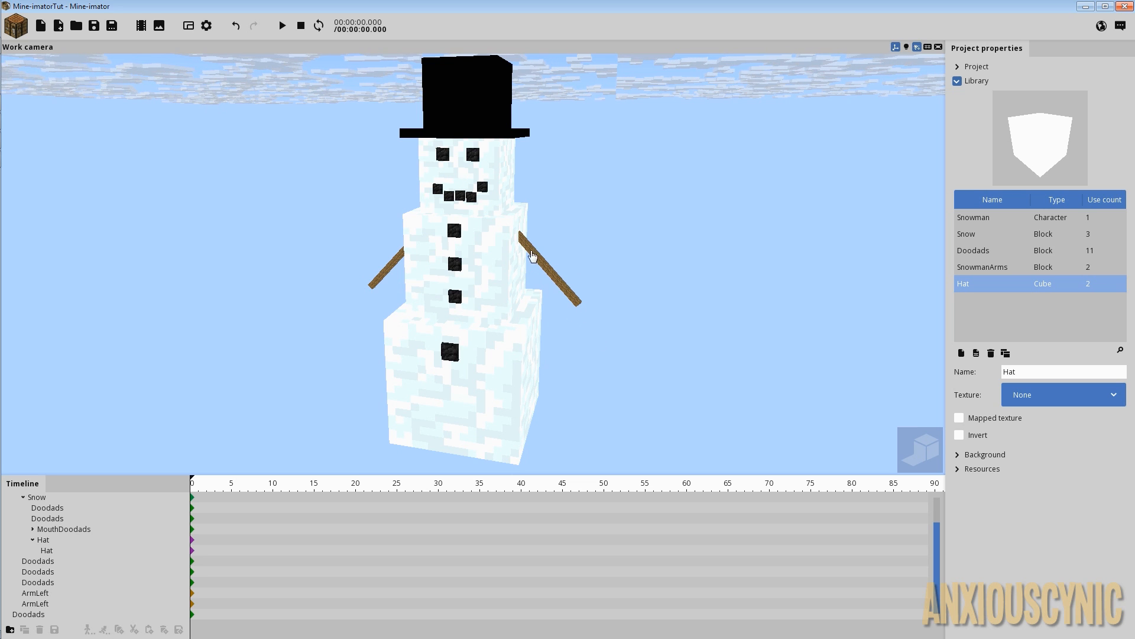
- Examine the snowman's wooden arms up close and from different angles
mouse_move(533, 257)
mouse_down()
mouse_move(526, 228)
mouse_move(337, 192)
mouse_move(370, 232)
mouse_move(509, 269)
mouse_move(573, 309)
mouse_move(615, 295)
mouse_move(568, 260)
mouse_move(537, 264)
mouse_move(515, 237)
mouse_move(502, 254)
mouse_move(520, 242)
mouse_up()
scroll(639, 308, up, 4)
right_drag(520, 243, 497, 260)
drag(497, 260, 570, 302)
scroll(563, 296, down, 4)
scroll(583, 266, down, 3)
right_drag(570, 301, 582, 267)
- Switch to Photoshop Elements and copy the log_oak.png bark texture over the arm area of the Herobrine.png skin
key(alt+Tab)
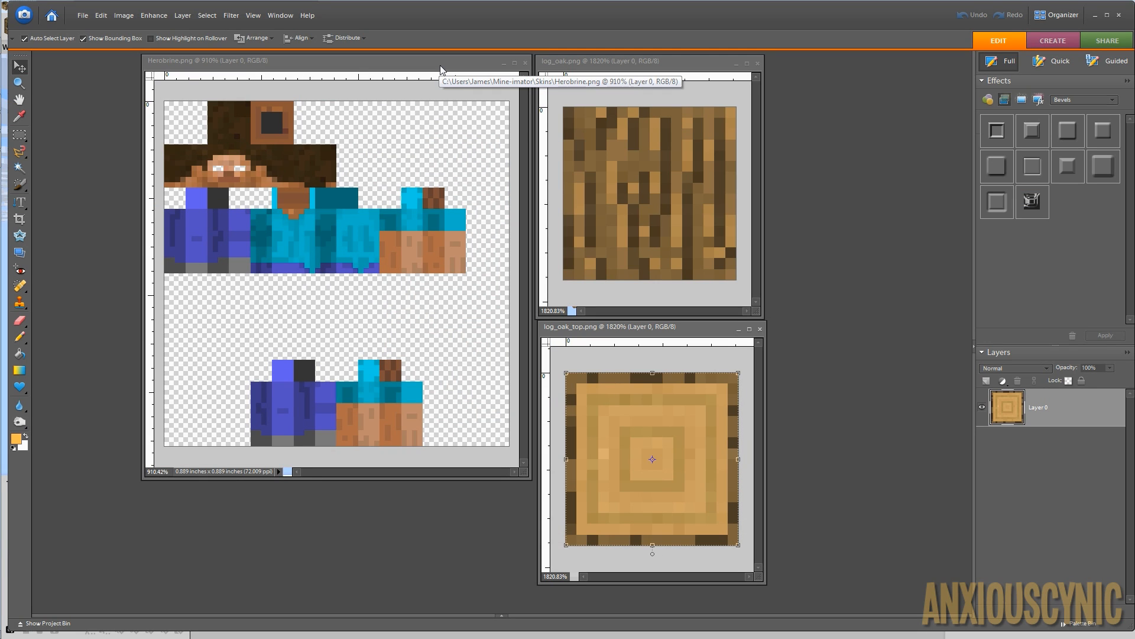
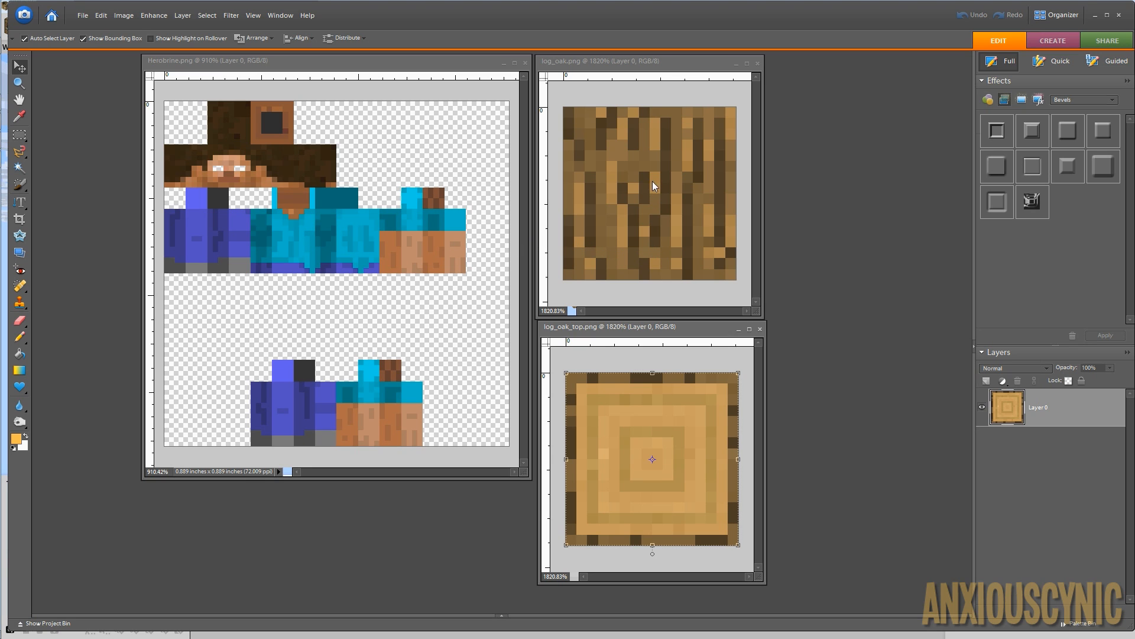
drag(662, 186, 412, 249)
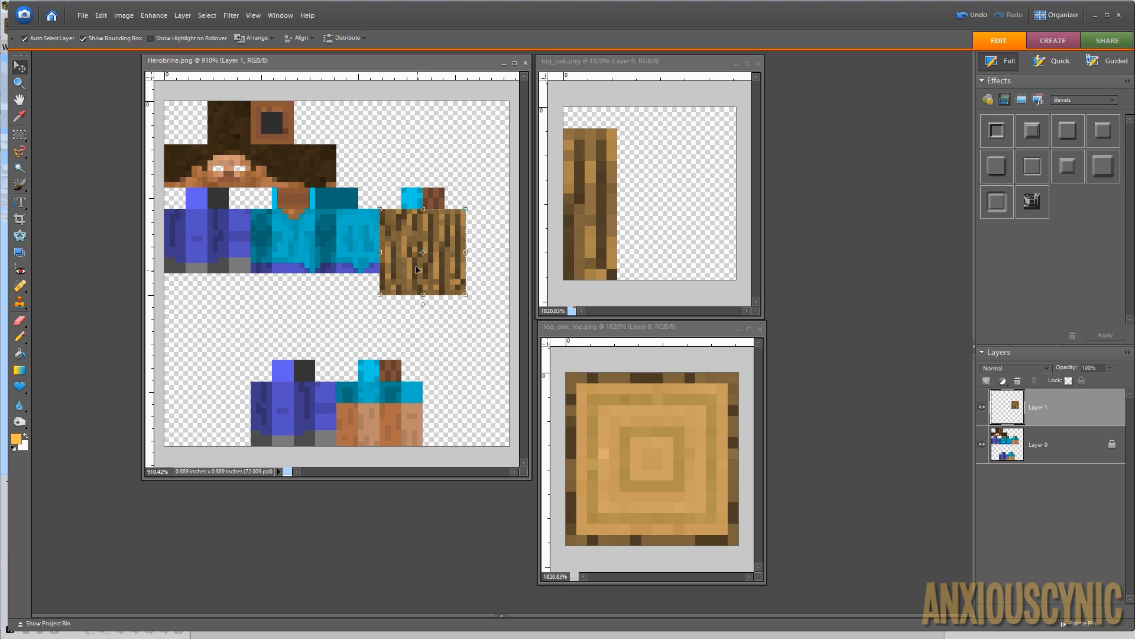
- Try to place the log_oak_top.png texture above the bark and scale it to 26.9% to cover the arm's top face
click(658, 436)
drag(664, 464, 446, 211)
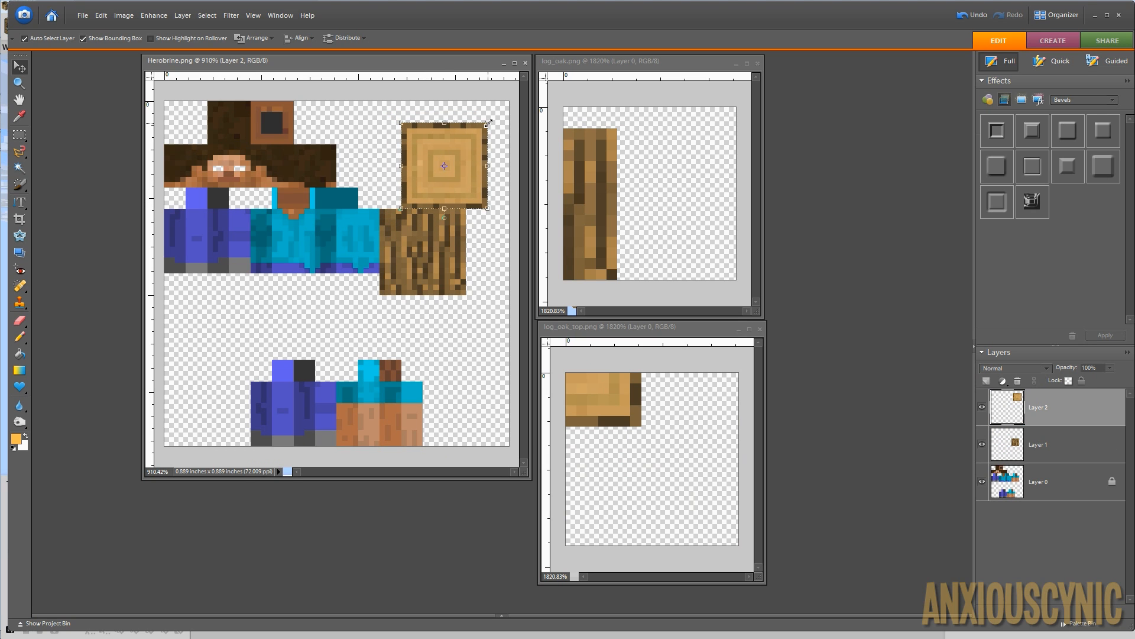
drag(488, 123, 424, 184)
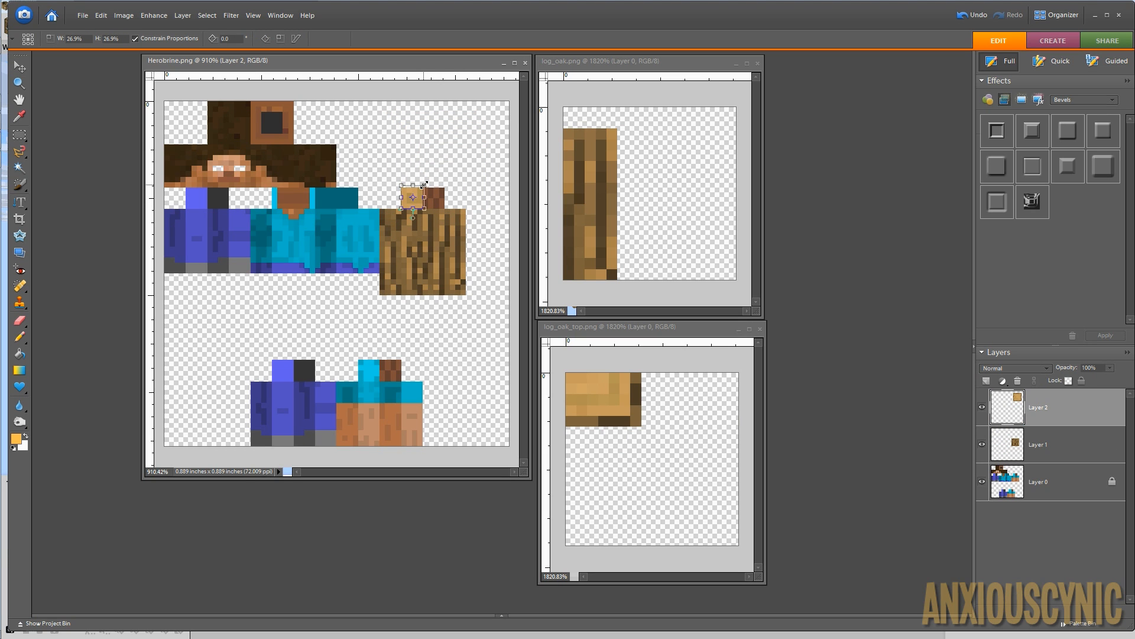
click(395, 229)
alt+scroll(447, 228, up, 5)
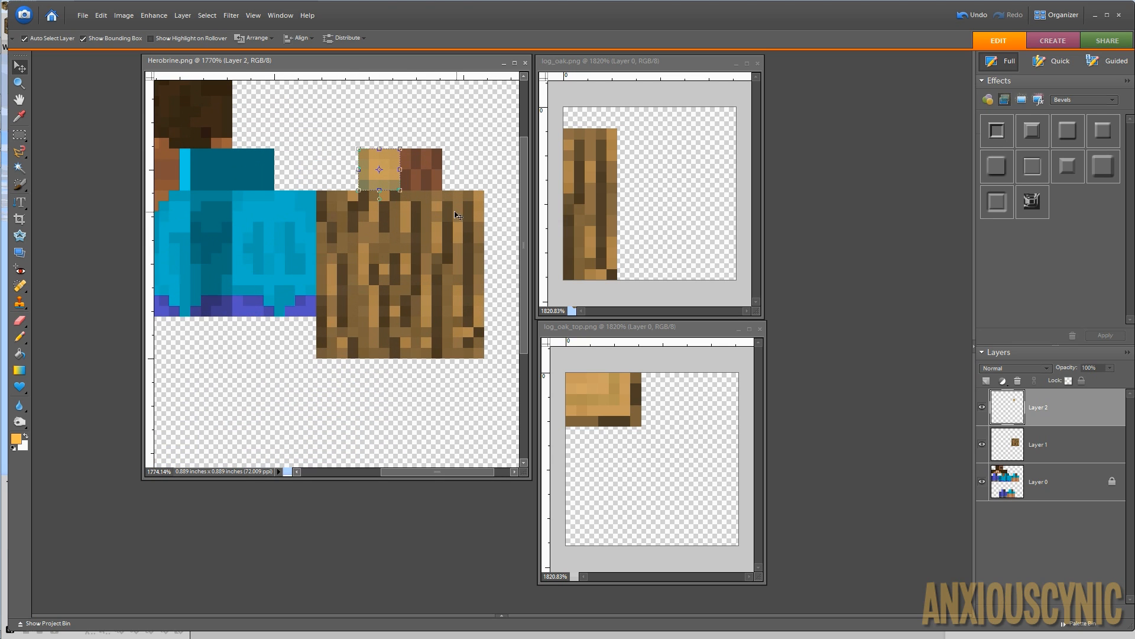
- Undo the scaling and placement of the log top texture on the skin
key(ctrl+z)
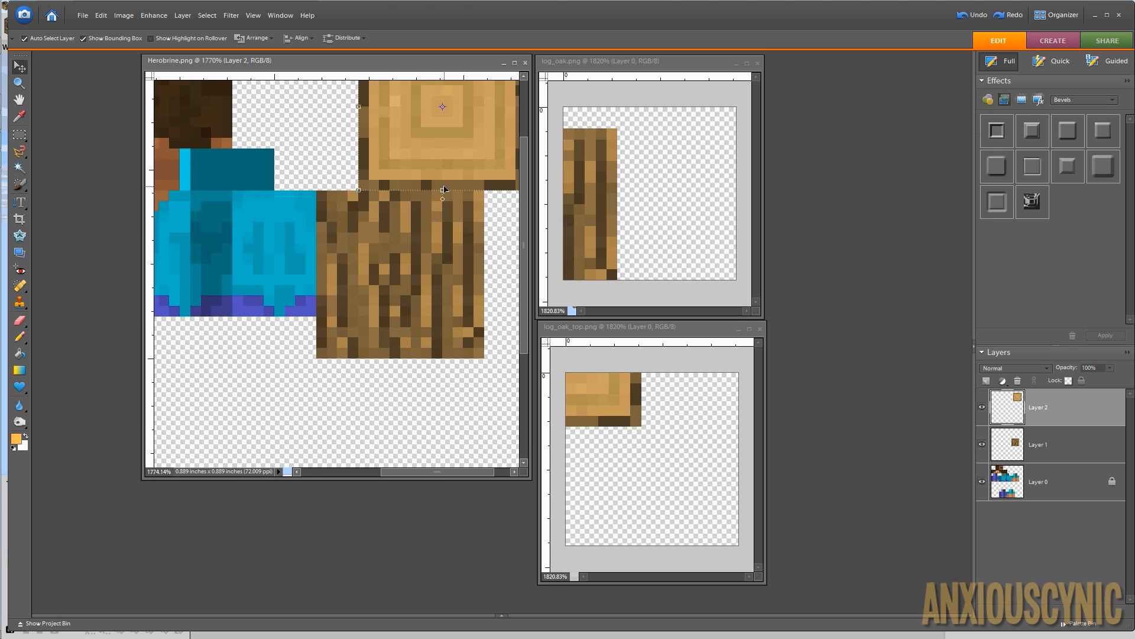
alt+scroll(449, 201, down, 3)
click(650, 329)
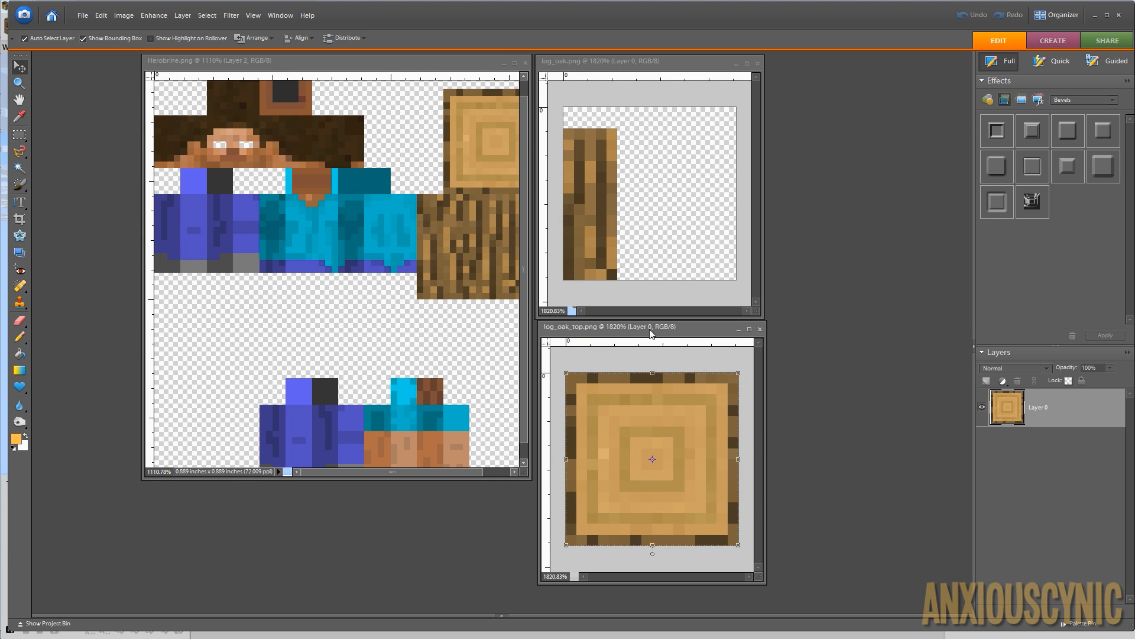
click(486, 232)
key(ctrl+z)
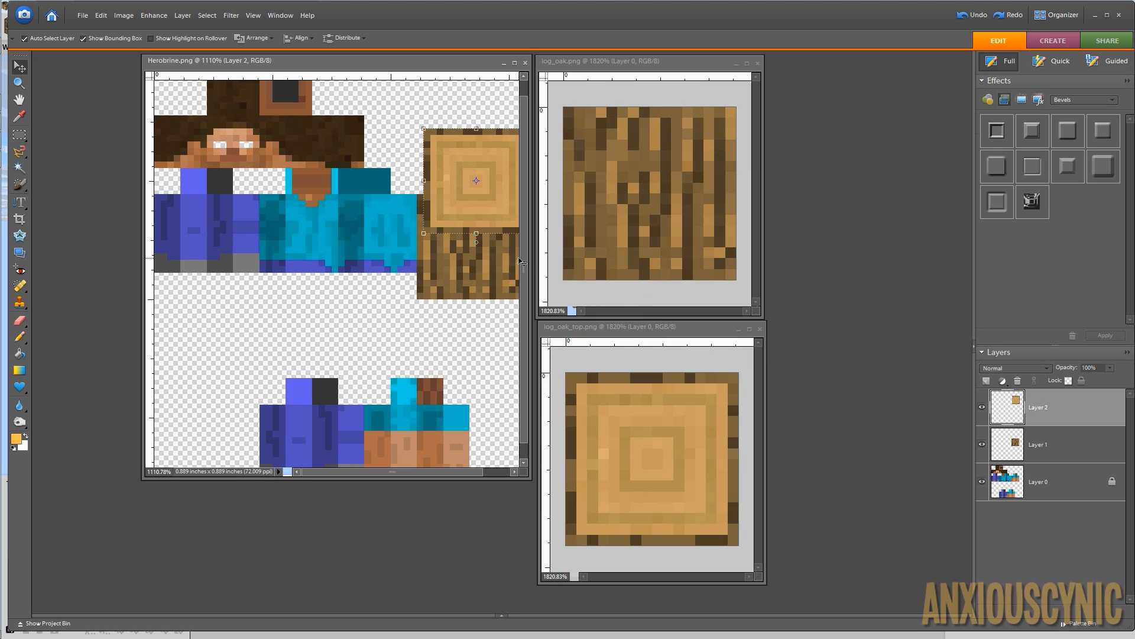
key(ctrl+z)
- Resize the log_oak_top.png image to 4 by 4 pixels with Nearest Neighbor resampling
click(612, 332)
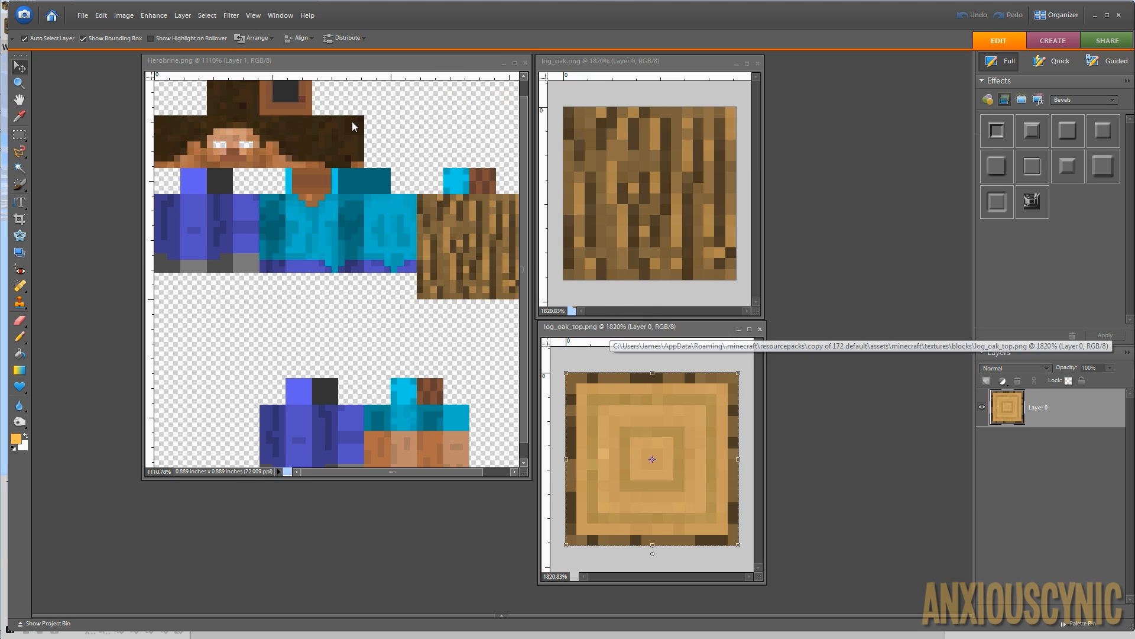
click(124, 15)
mouse_move(187, 73)
click(287, 72)
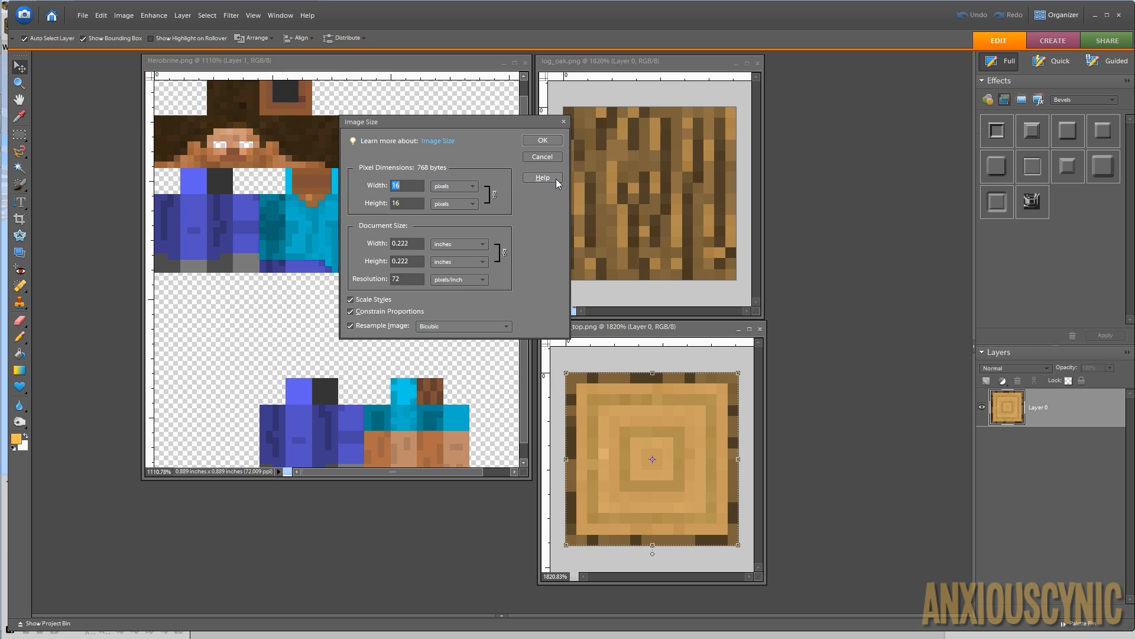
click(439, 328)
click(451, 339)
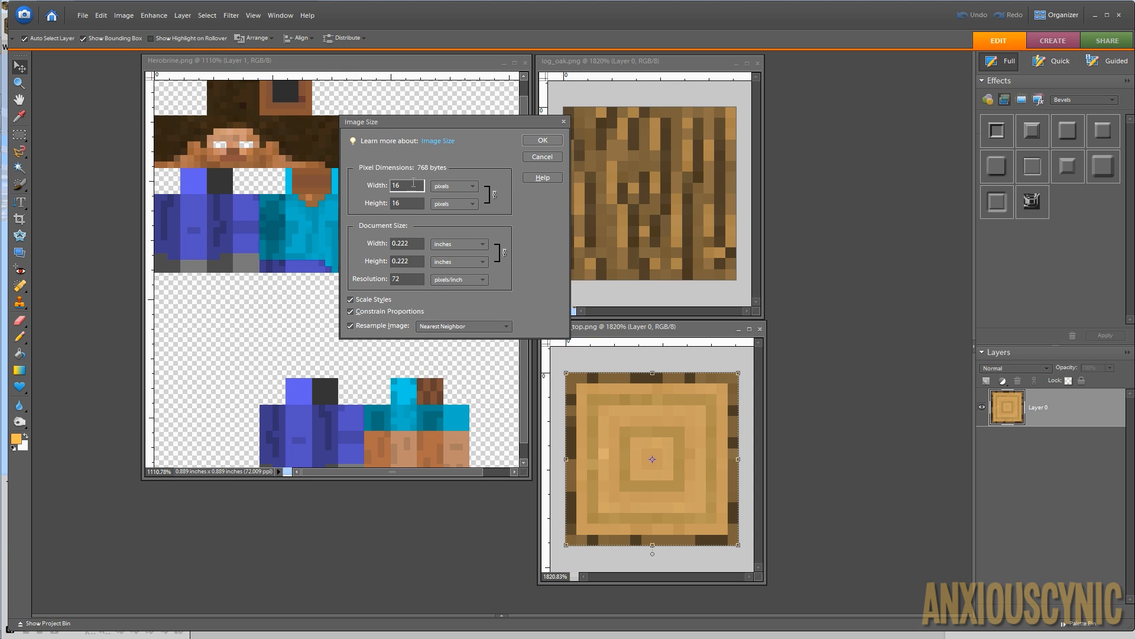
drag(401, 124, 643, 143)
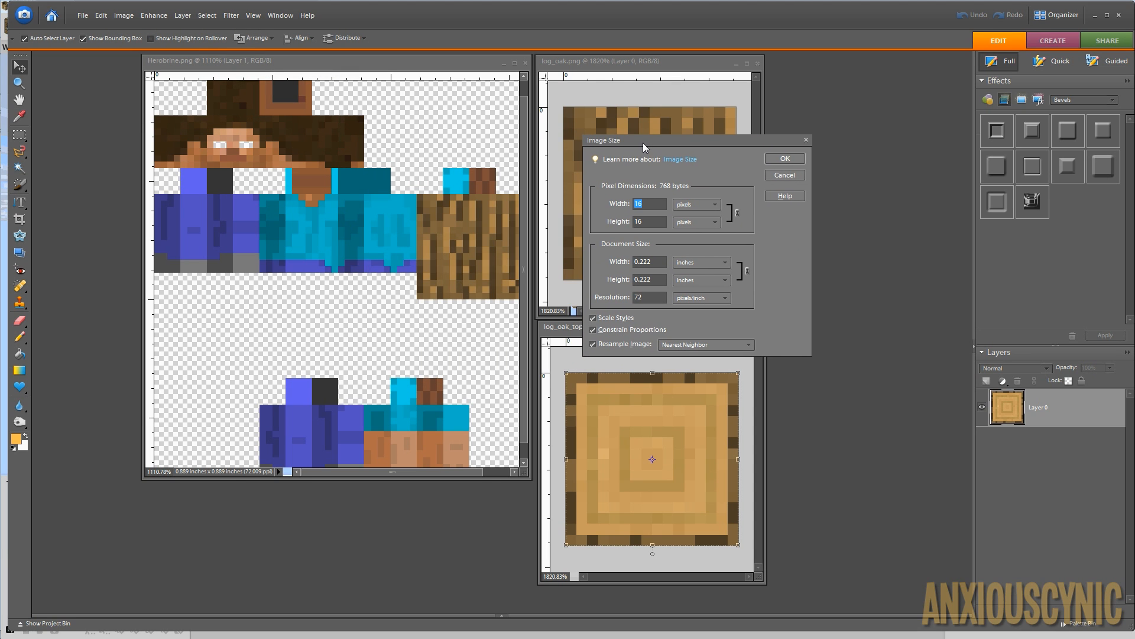
text(4)
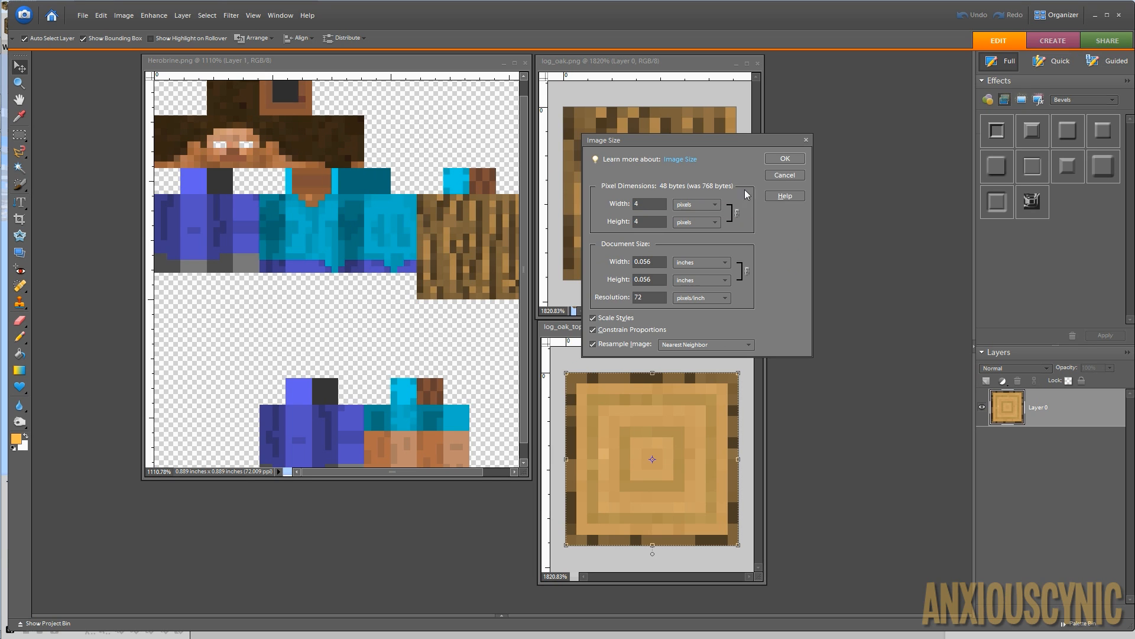
click(784, 158)
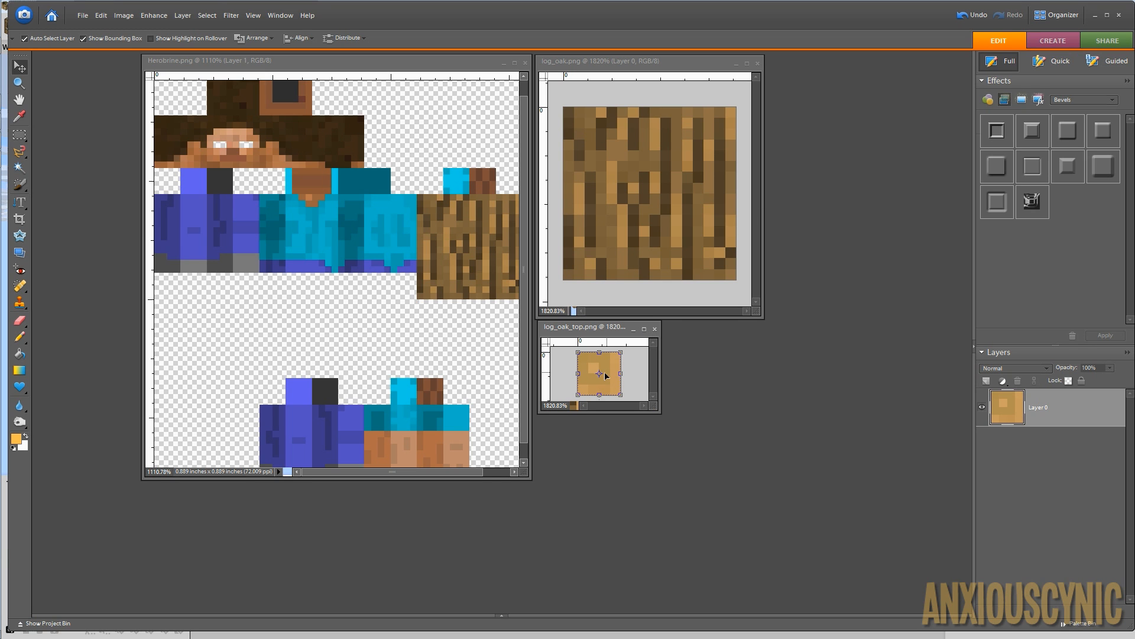
- Place the shrunken log top on the skin arm's blue end face and a duplicate on the brown face beside it
drag(605, 375, 455, 182)
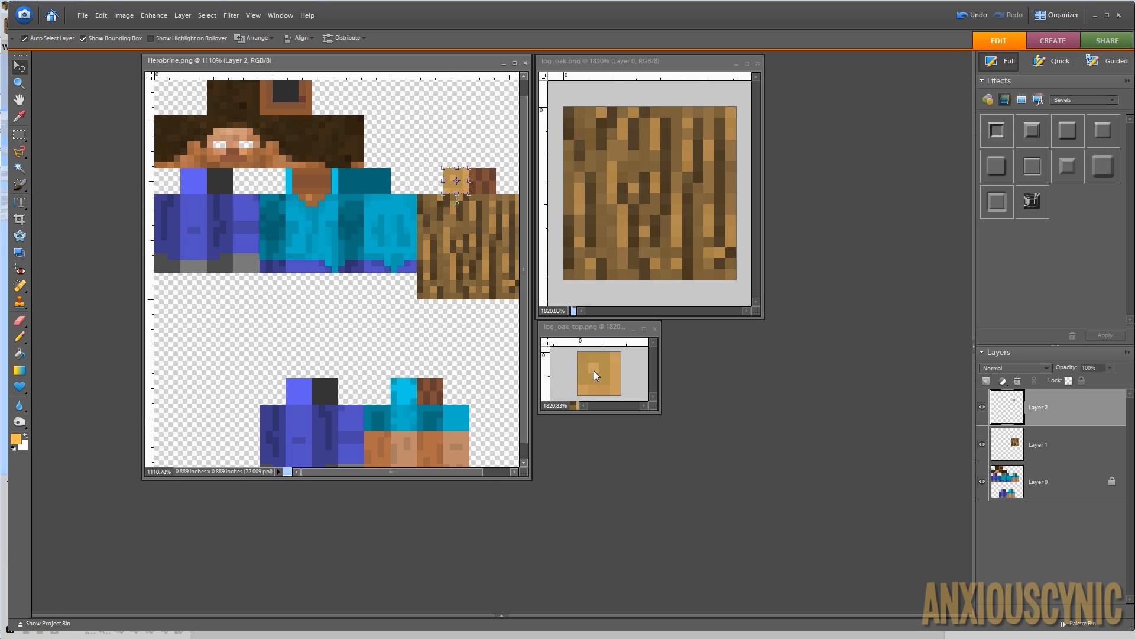
drag(1007, 411, 986, 383)
drag(463, 177, 488, 177)
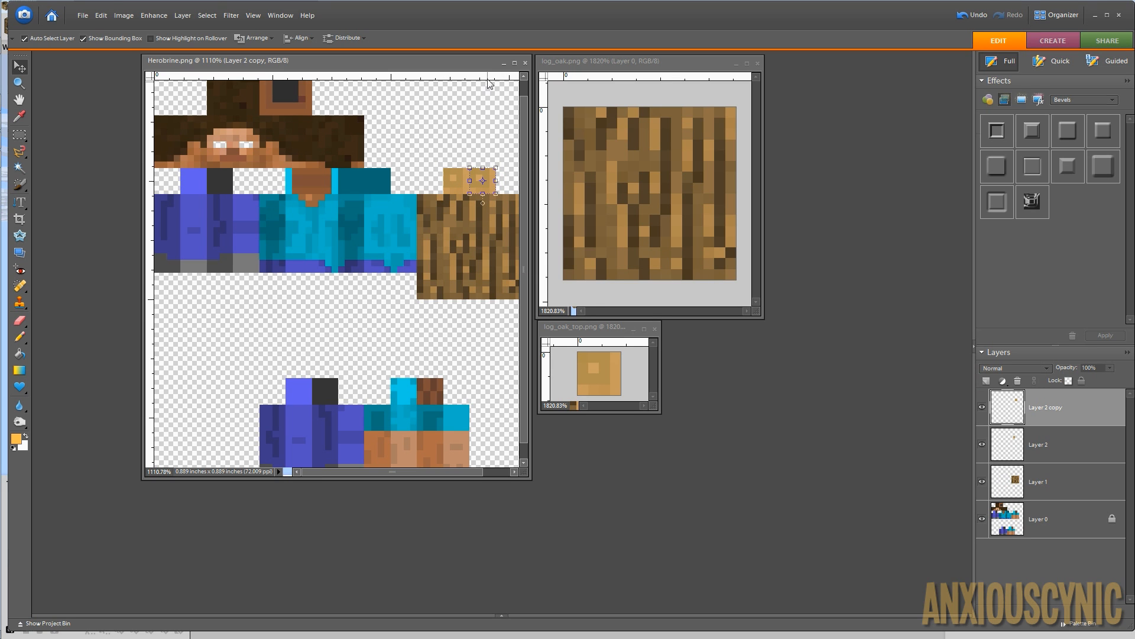
- Widen the skin's document window and load Layer 0's outline as a selection with the bark layer, Layer 1, active
drag(355, 60, 322, 65)
drag(498, 243, 554, 243)
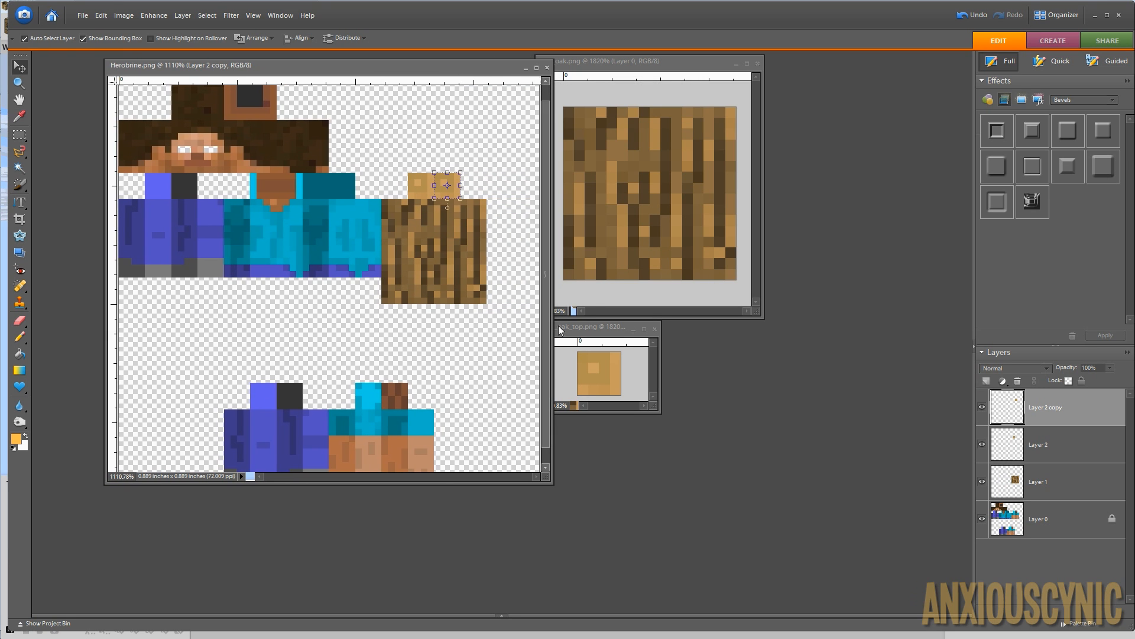
click(983, 482)
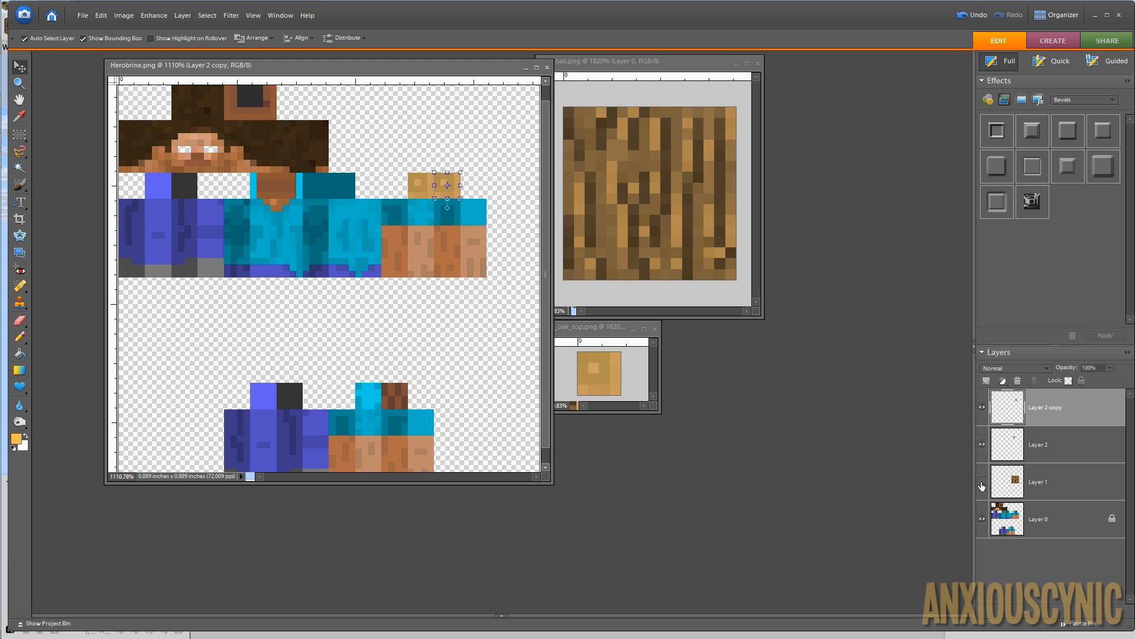
ctrl+click(1007, 519)
click(1053, 481)
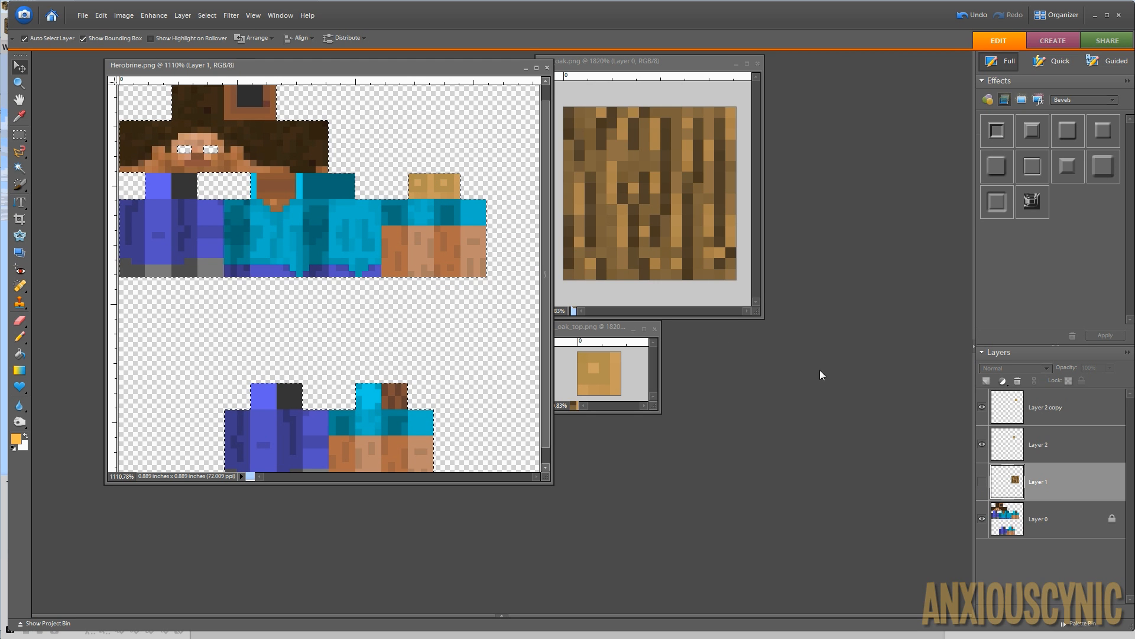
click(983, 482)
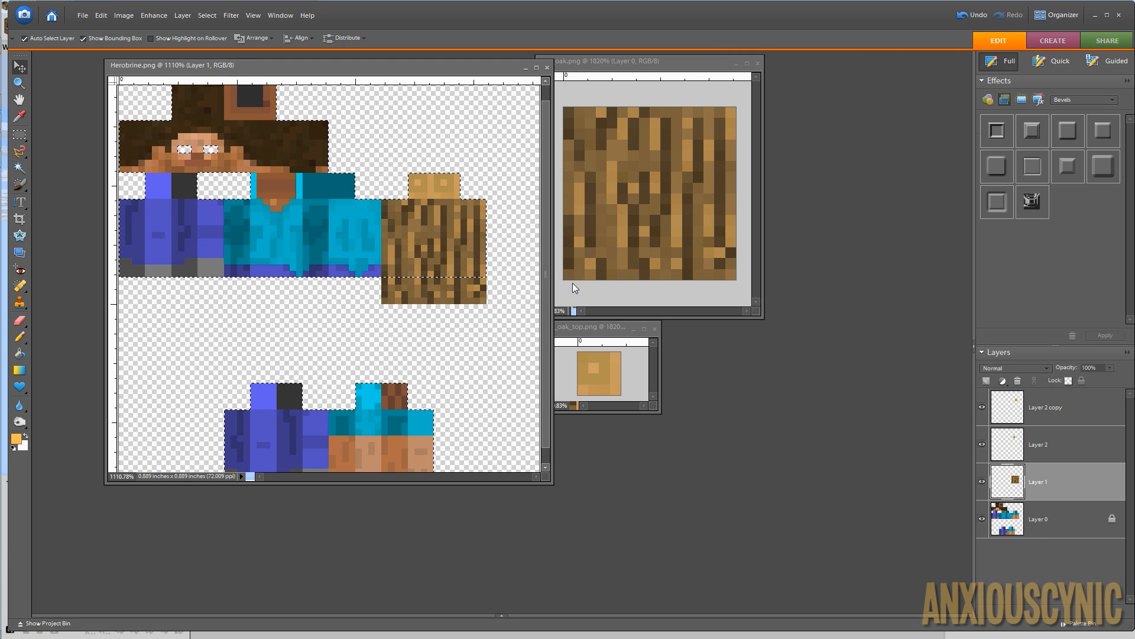
- Trim the bark extending below the arm by inverting the selection and deleting the excess, and deselect
click(122, 16)
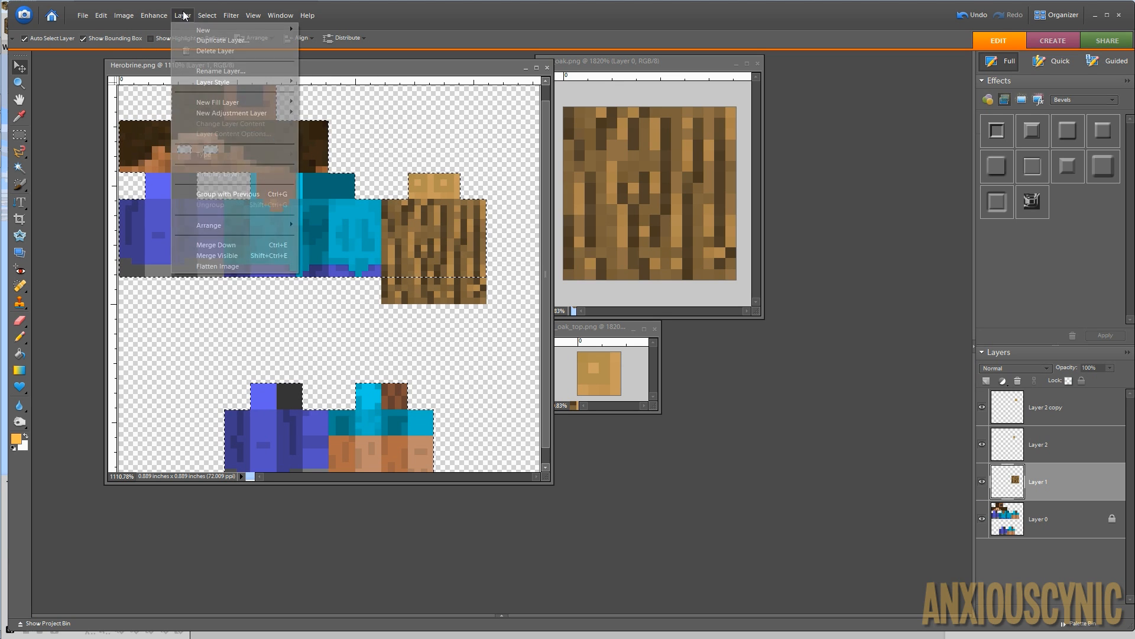
mouse_move(211, 17)
click(217, 62)
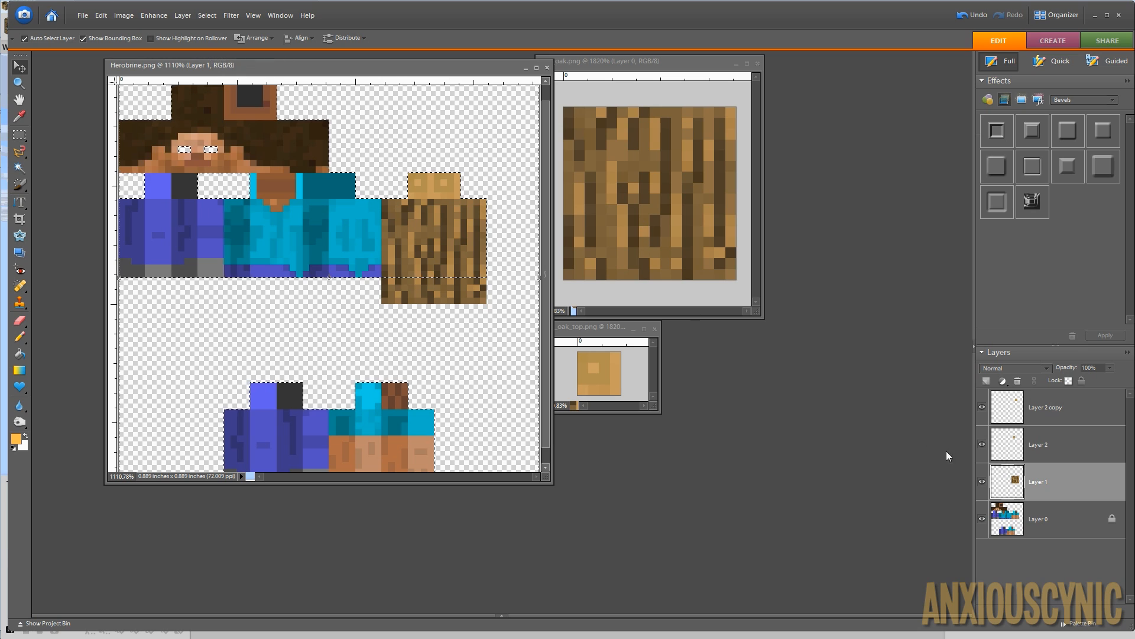
key(Delete)
key(ctrl+d)
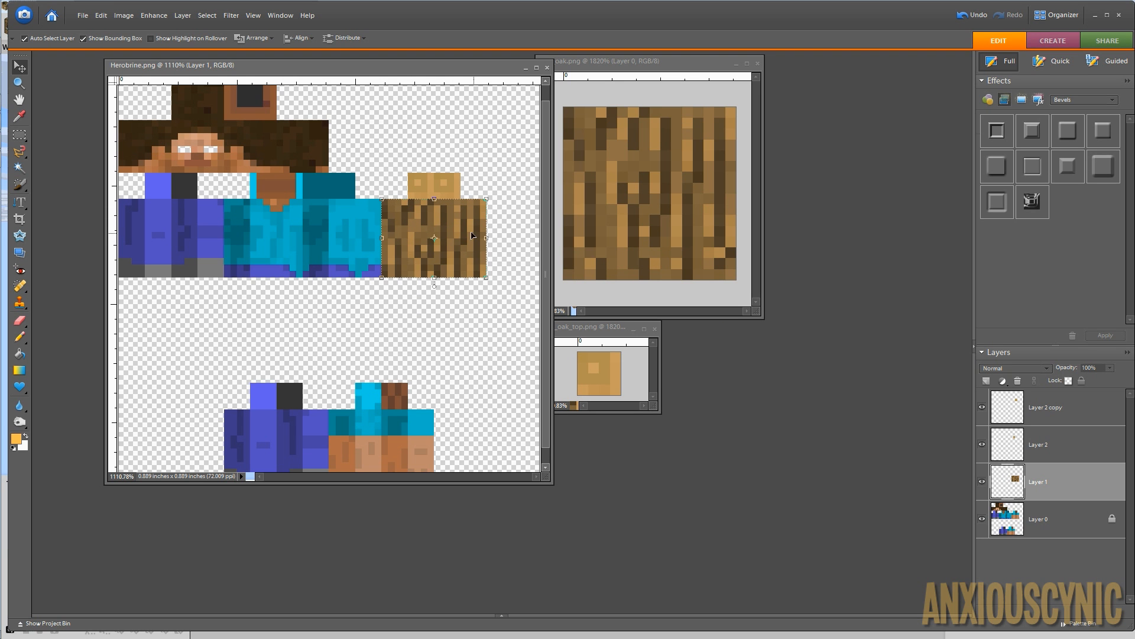
- Switch to Mine-imator and set up a new body part using the Human model's left arm
click(81, 16)
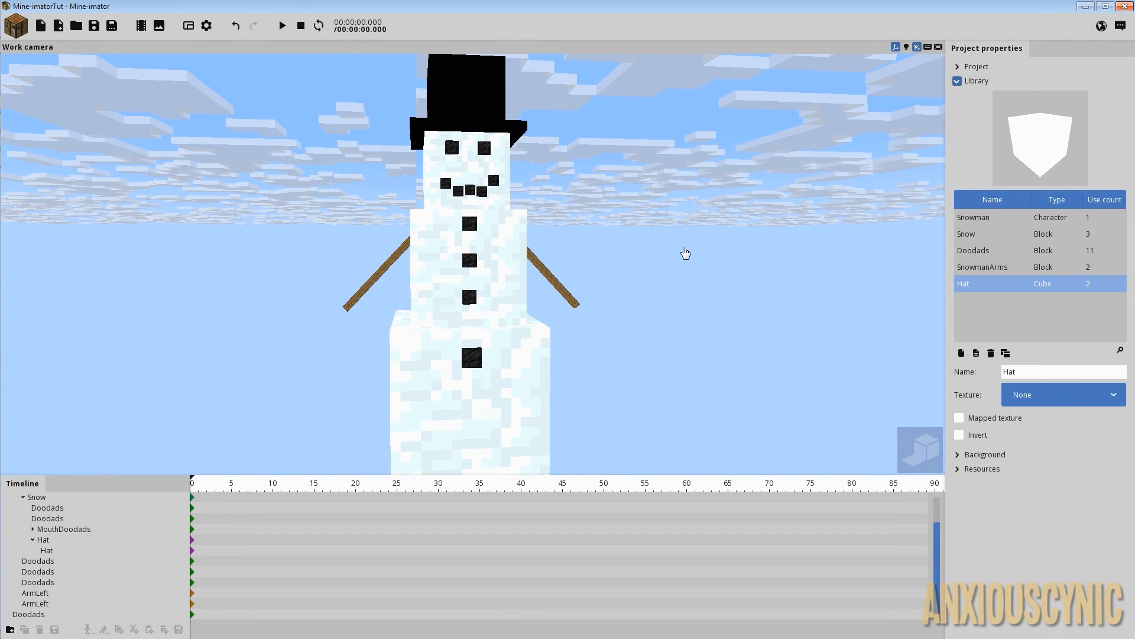
drag(677, 248, 657, 254)
click(16, 26)
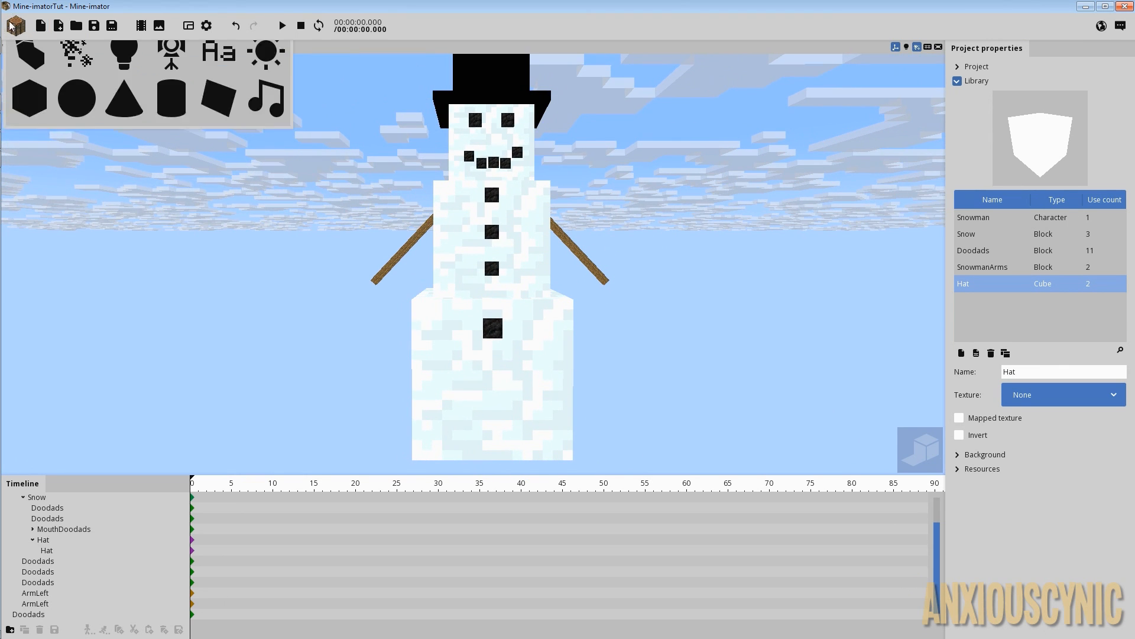
click(29, 108)
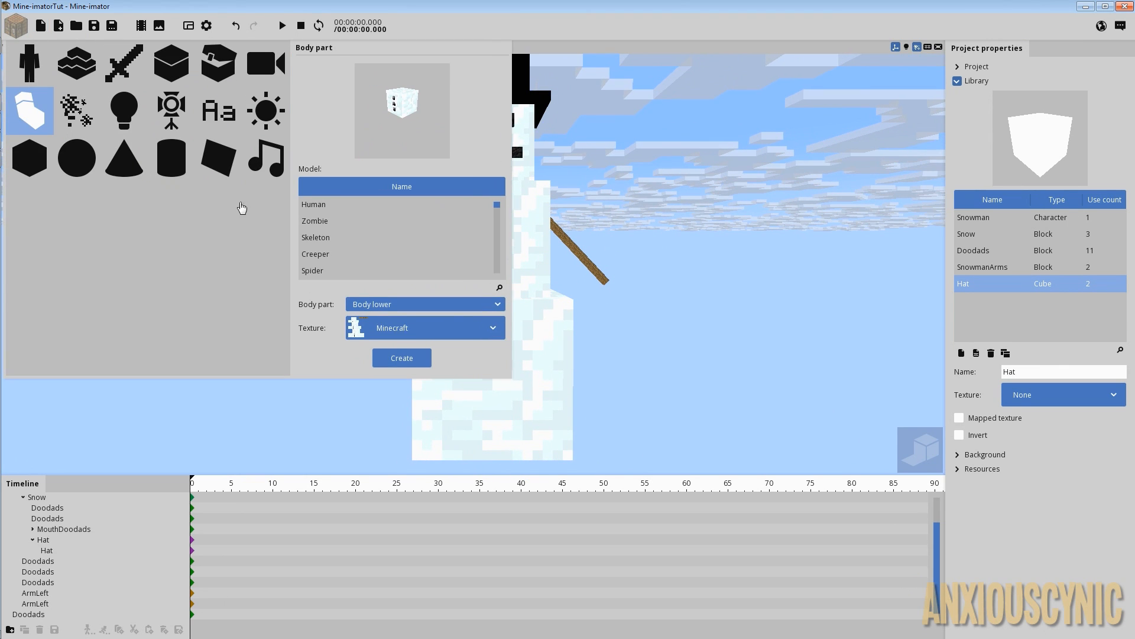
click(323, 210)
click(388, 308)
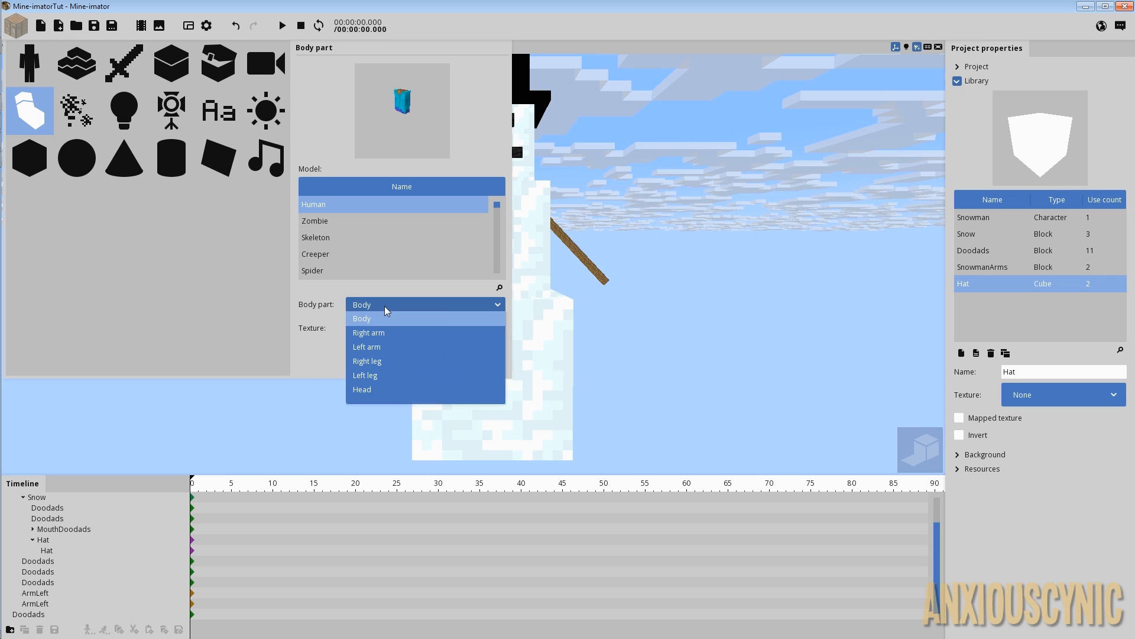
click(388, 348)
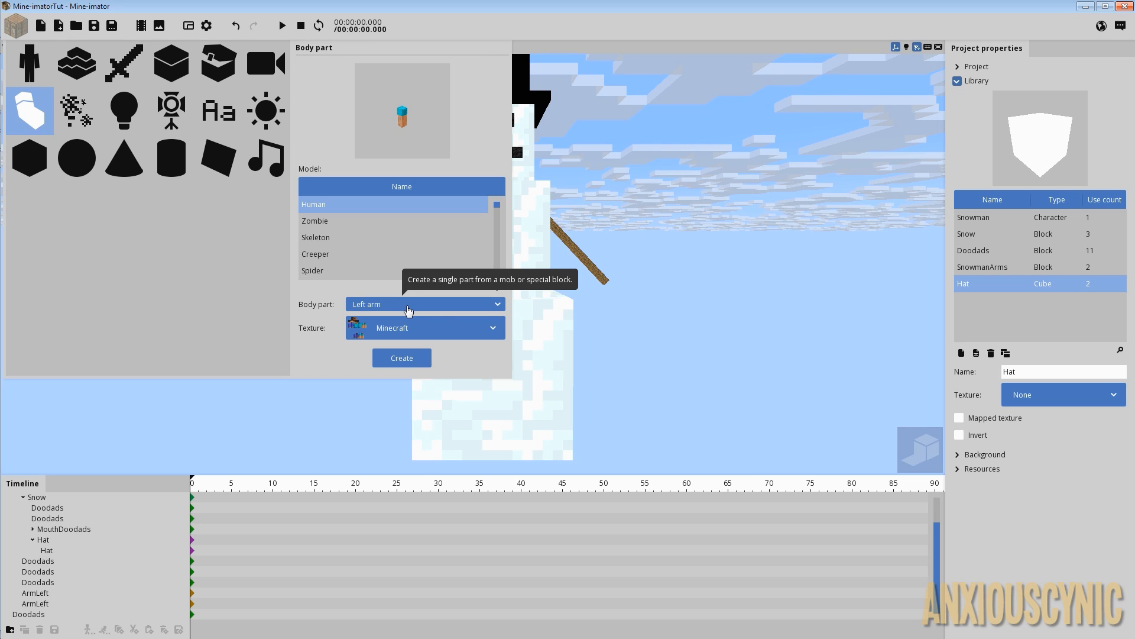
- Load the SnowmanFingers image from the Skins folder as the new body part's texture
click(426, 329)
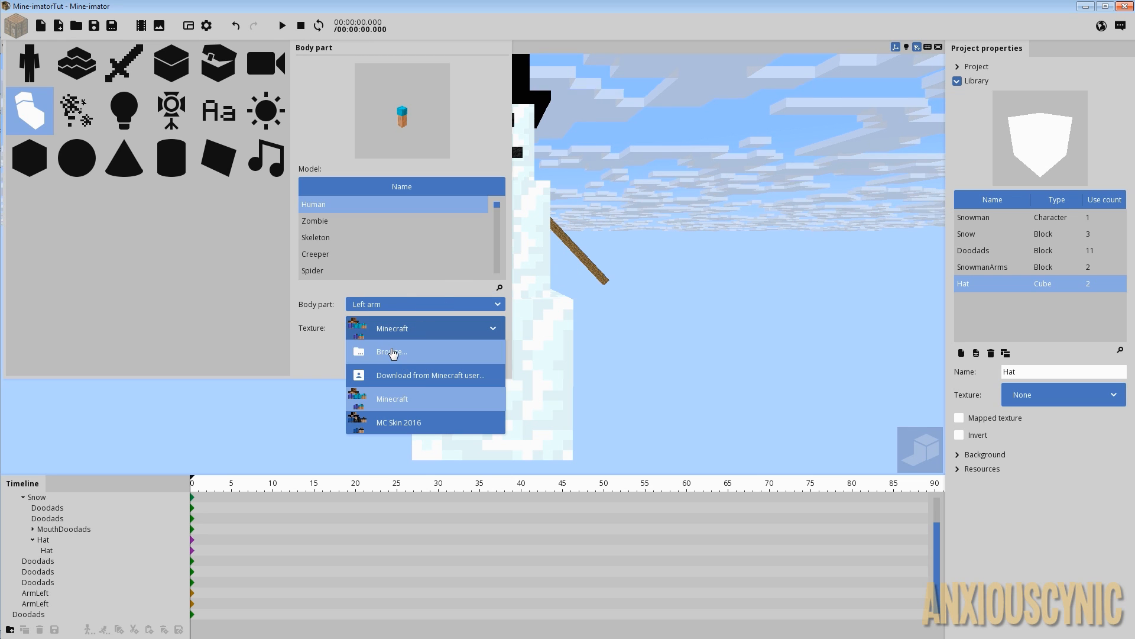
click(393, 352)
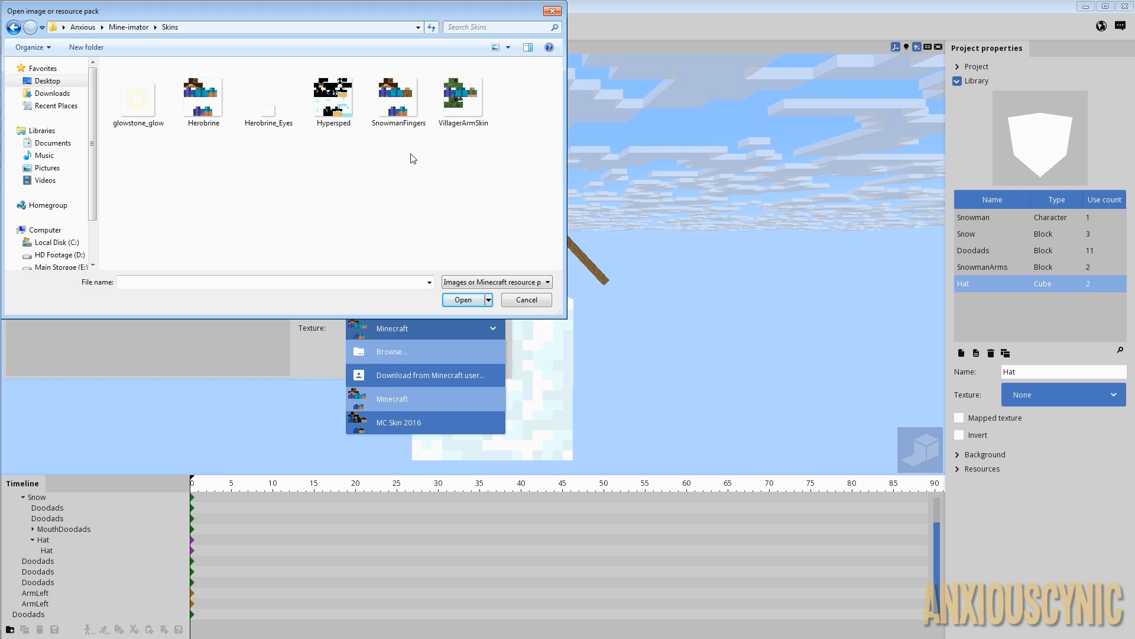
click(400, 106)
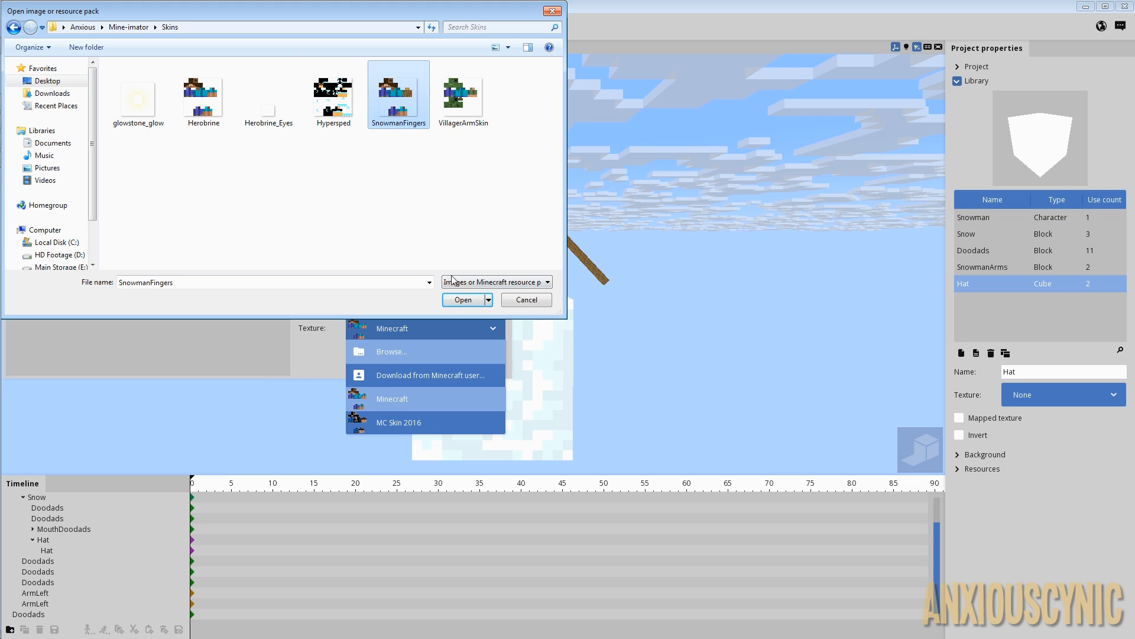
click(454, 300)
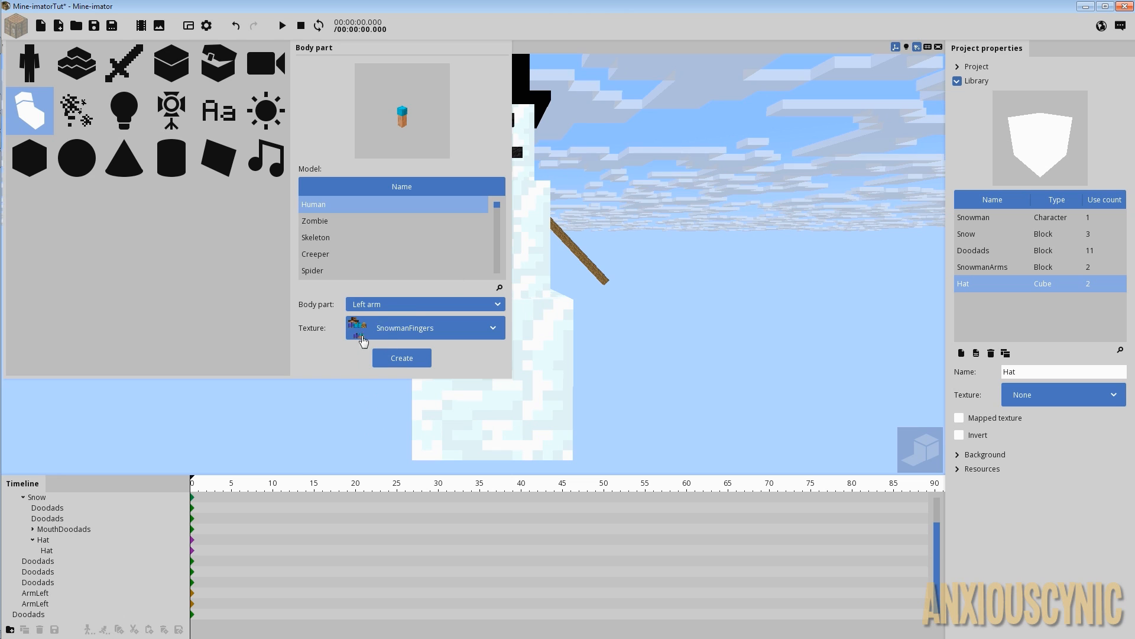
- Switch the new body part to the Human model's right arm and create it
click(393, 307)
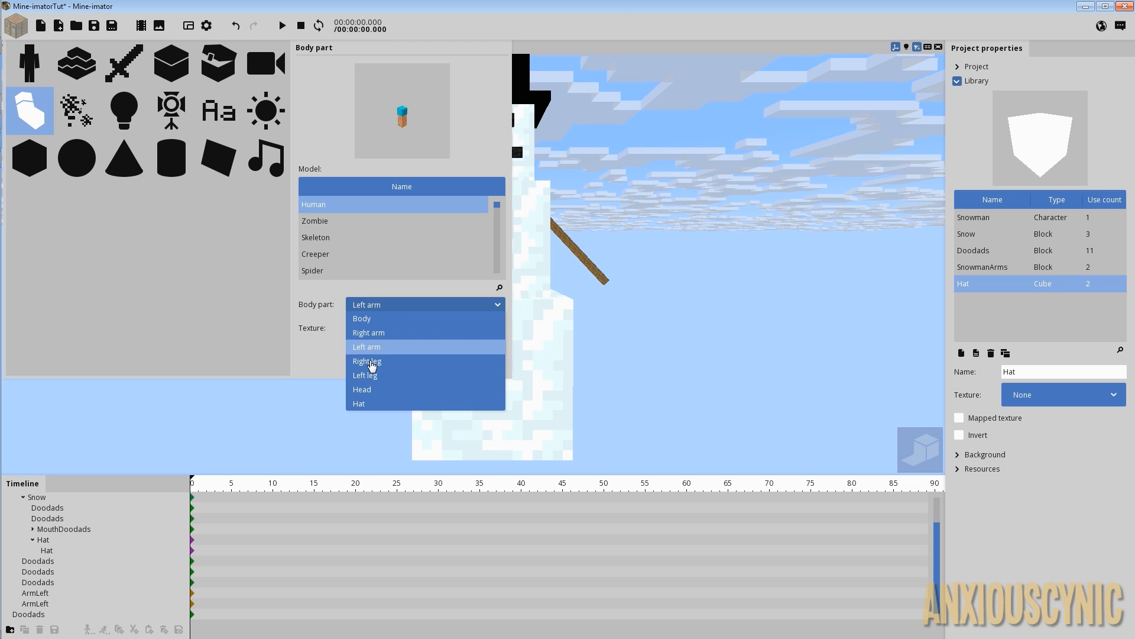
click(373, 333)
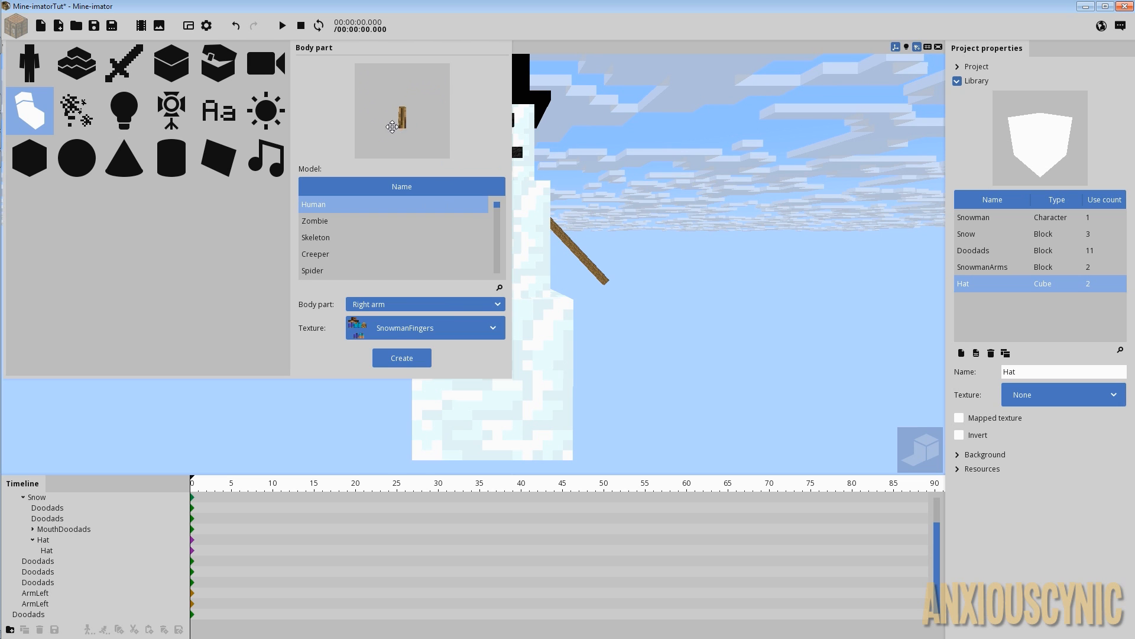
click(402, 358)
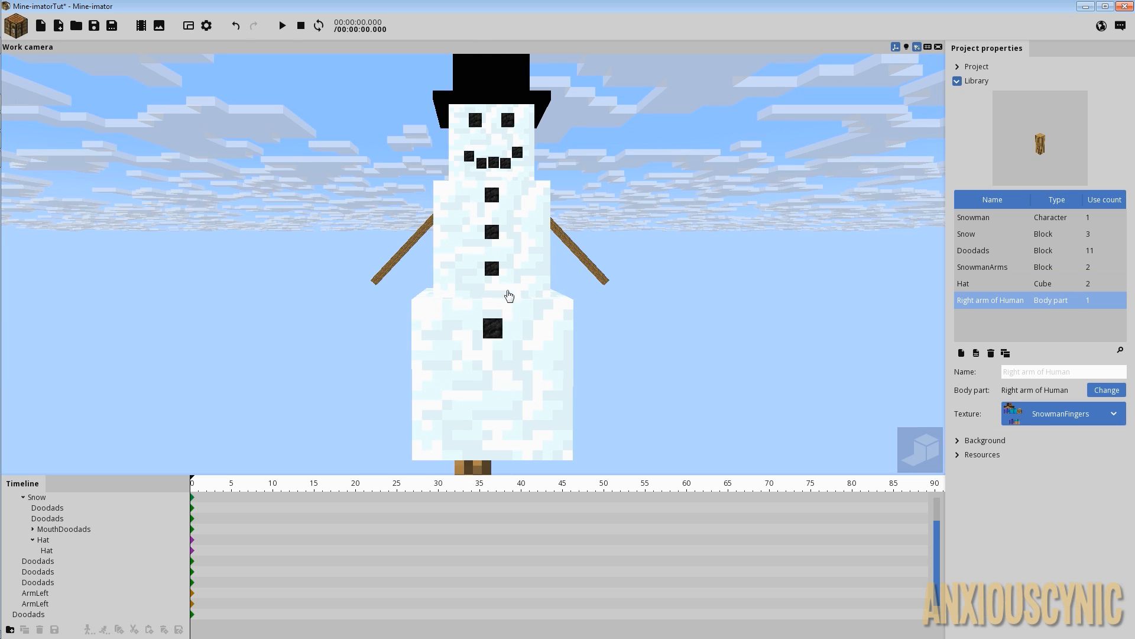
- Collapse the head's Snow group in the timeline and move the new arm piece beside the snowman, to about X 15.18, Z 20.19
click(79, 530)
click(23, 497)
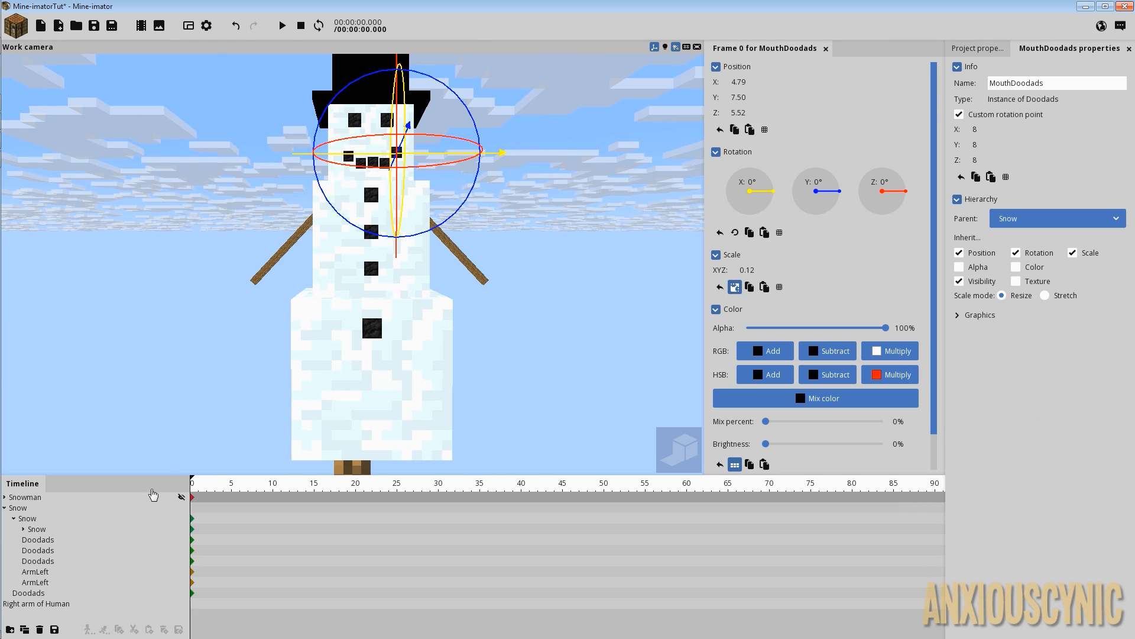
click(30, 606)
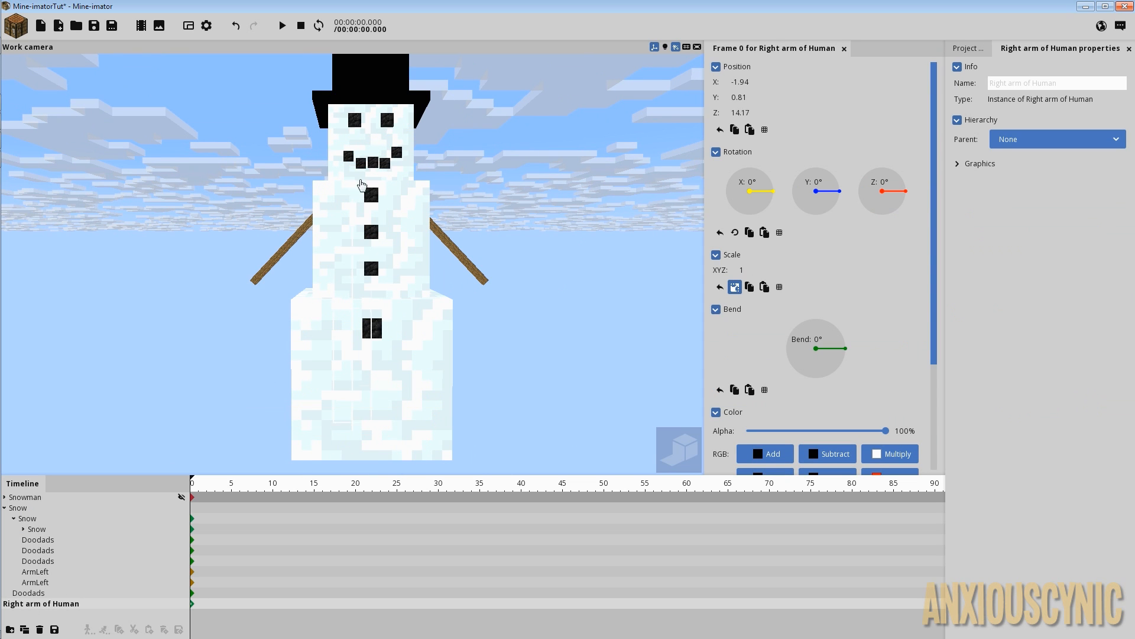
drag(454, 256, 608, 255)
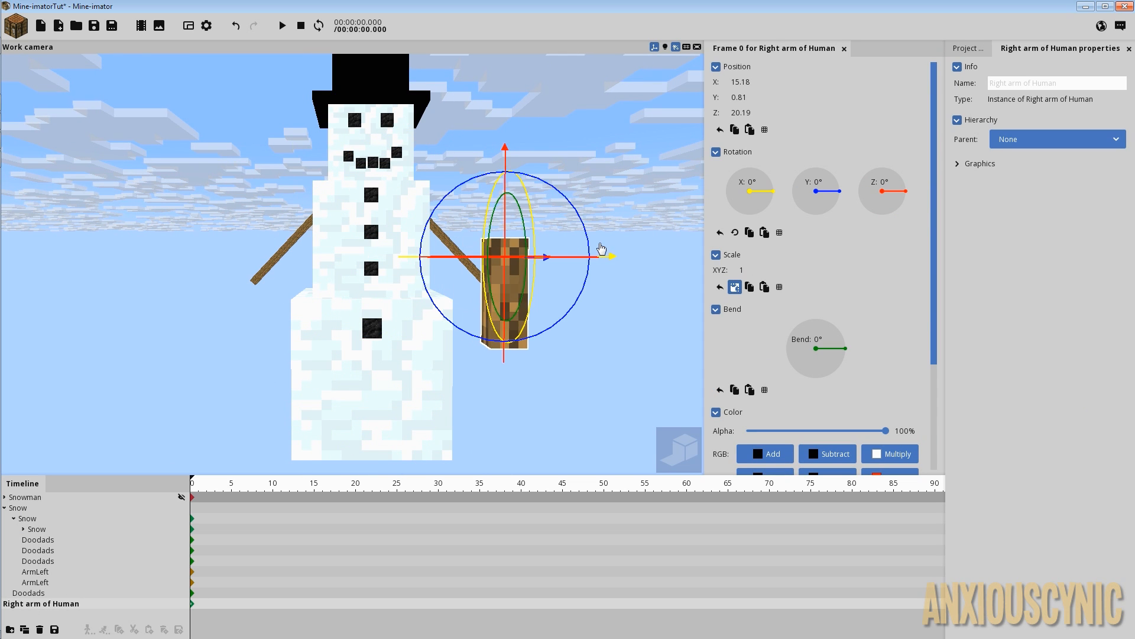
drag(597, 296, 631, 333)
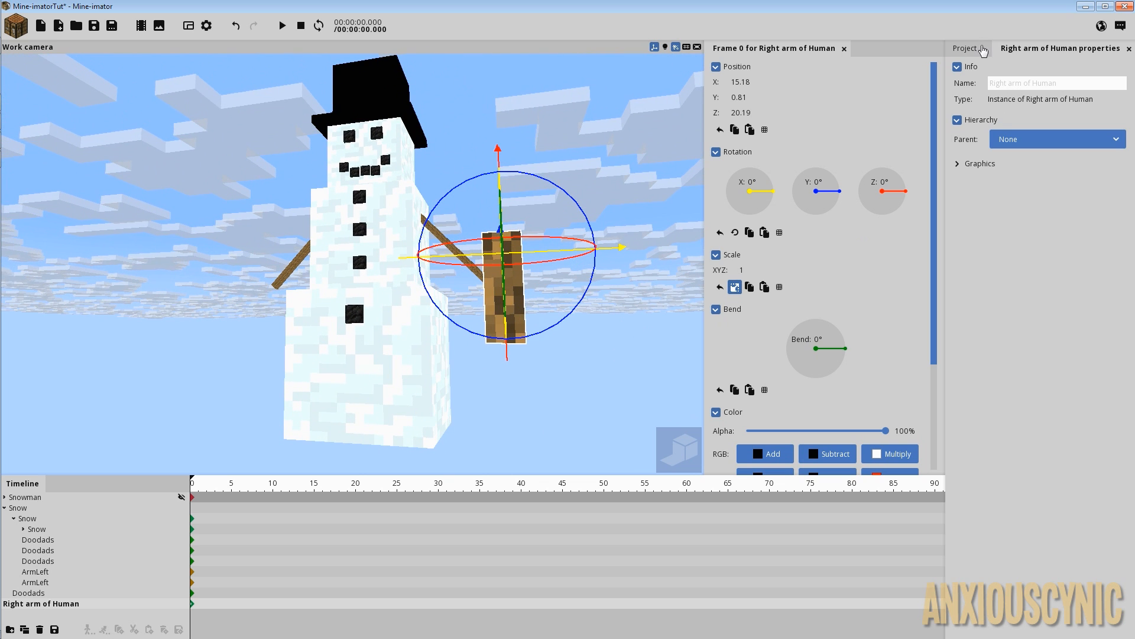
- Rename the library's Right arm of Human entry as SnowmanFingers and save the project
click(982, 50)
click(1022, 372)
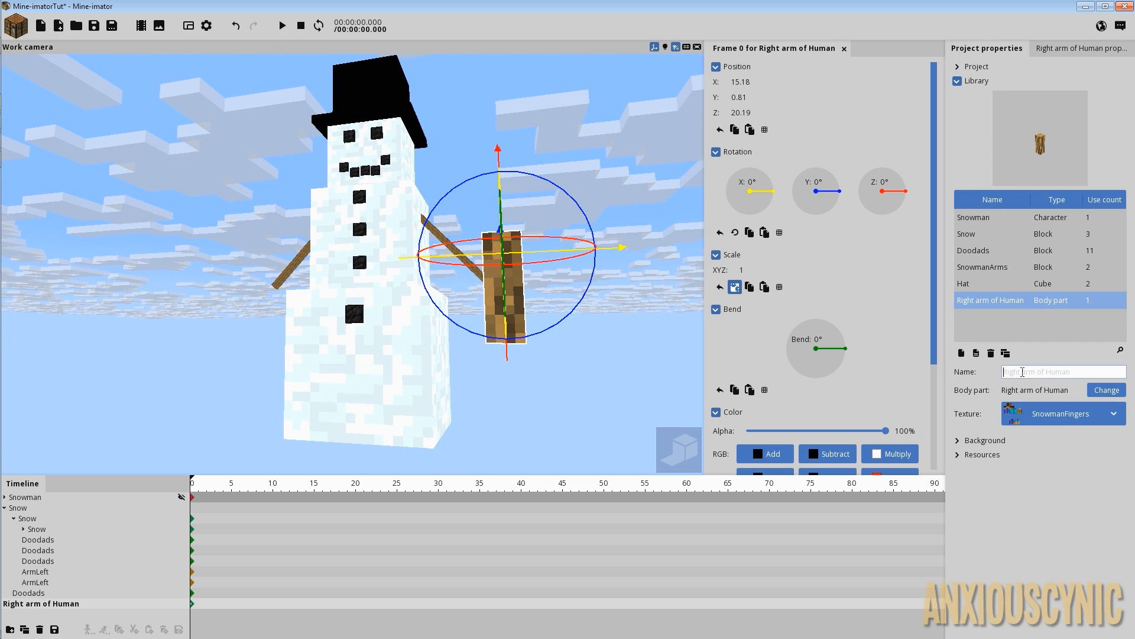
text(Snow)
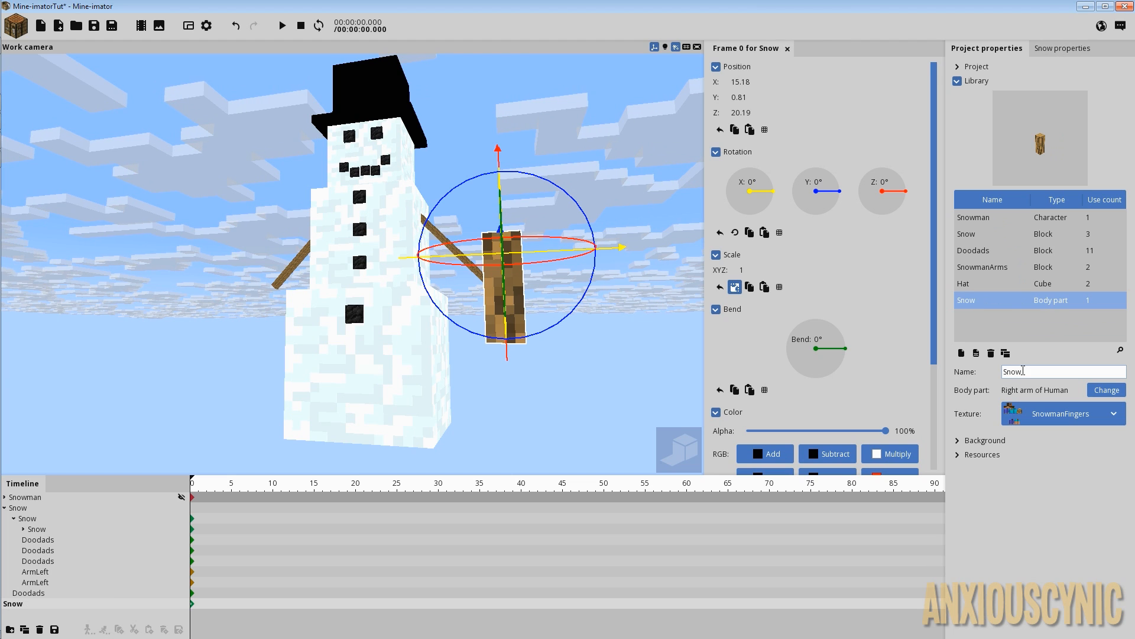
text(manFingers)
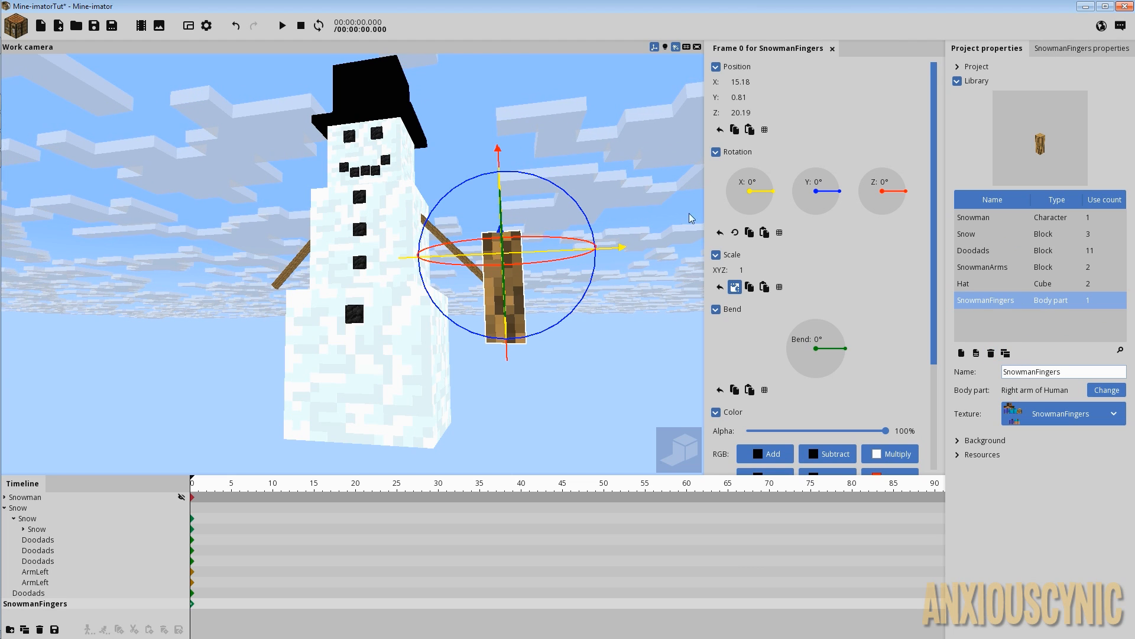
click(94, 26)
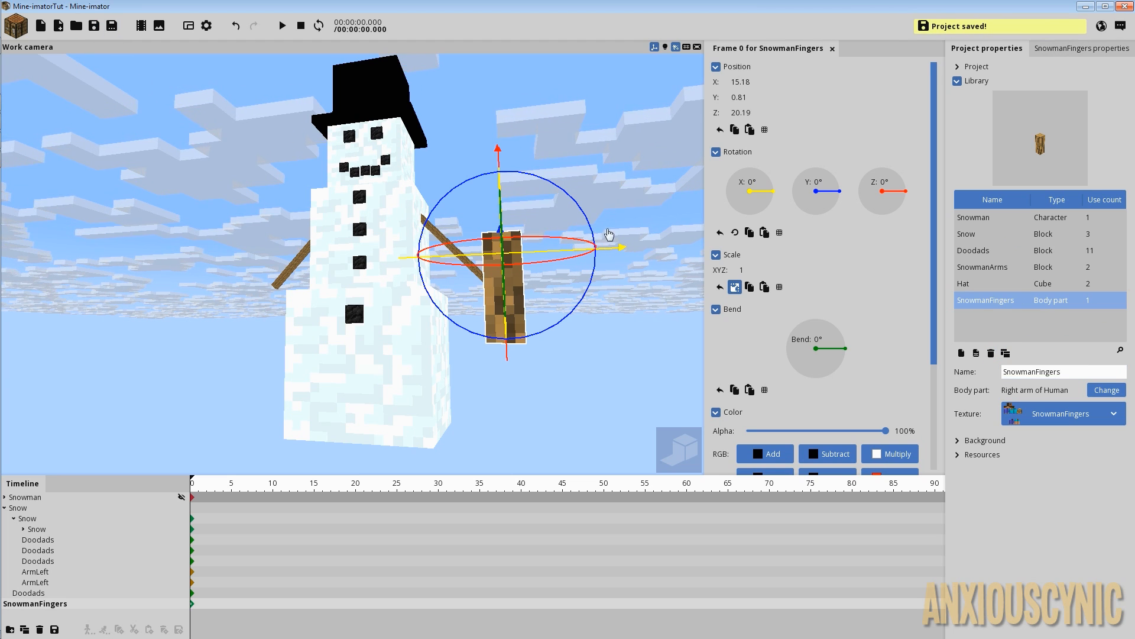
- Set the scale of SnowmanFingers to 0.1 on all axes
drag(746, 270, 691, 271)
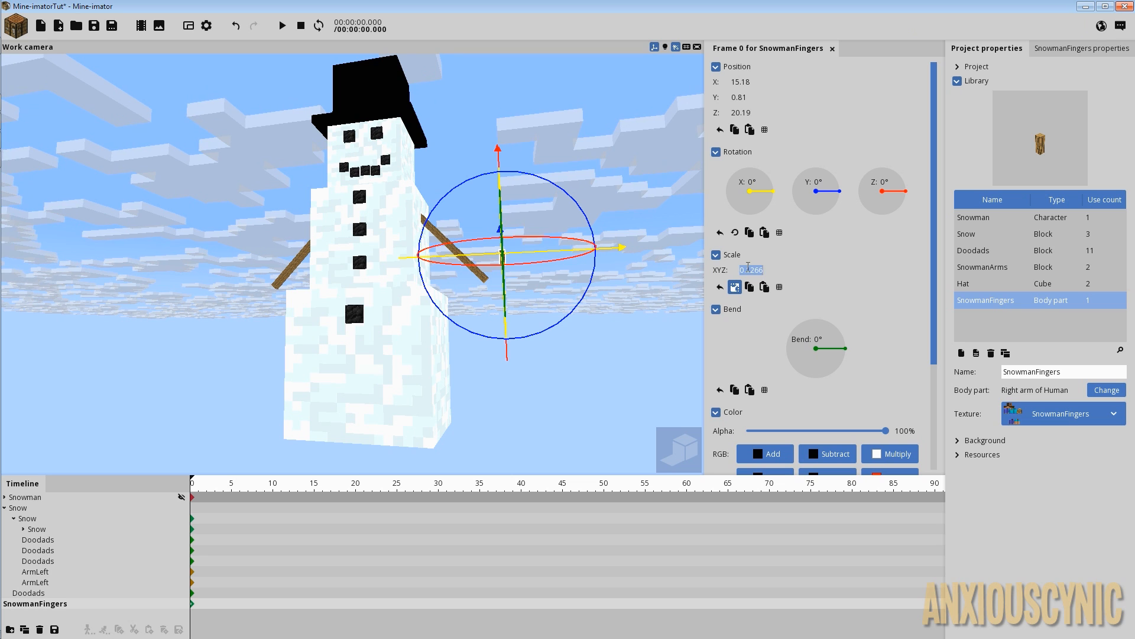
text(0.1)
key(Return)
right_drag(570, 136, 570, 195)
scroll(570, 136, up, 6)
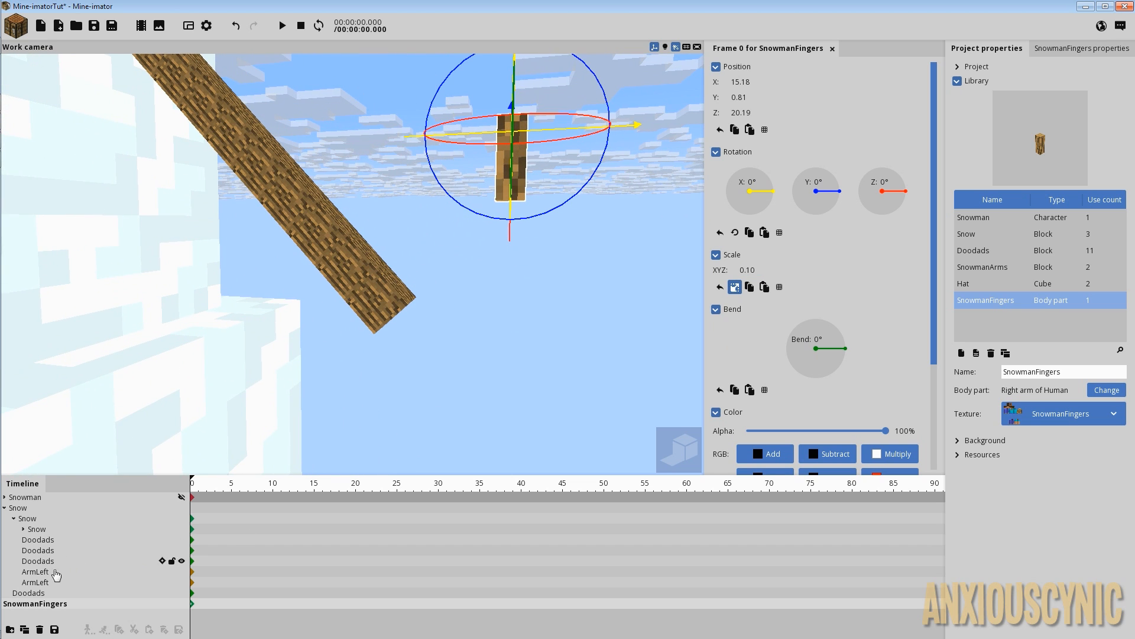
- Collapse the Hat group inside the head's Snow entry in the timeline, and collapse that Snow entry again
click(23, 529)
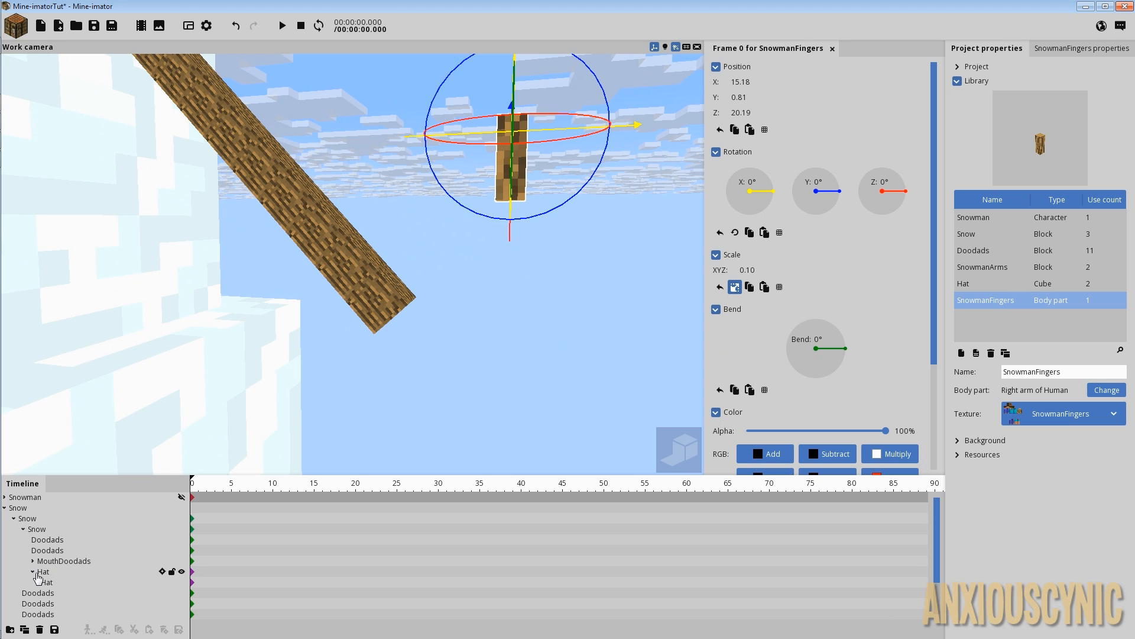
click(33, 571)
click(55, 563)
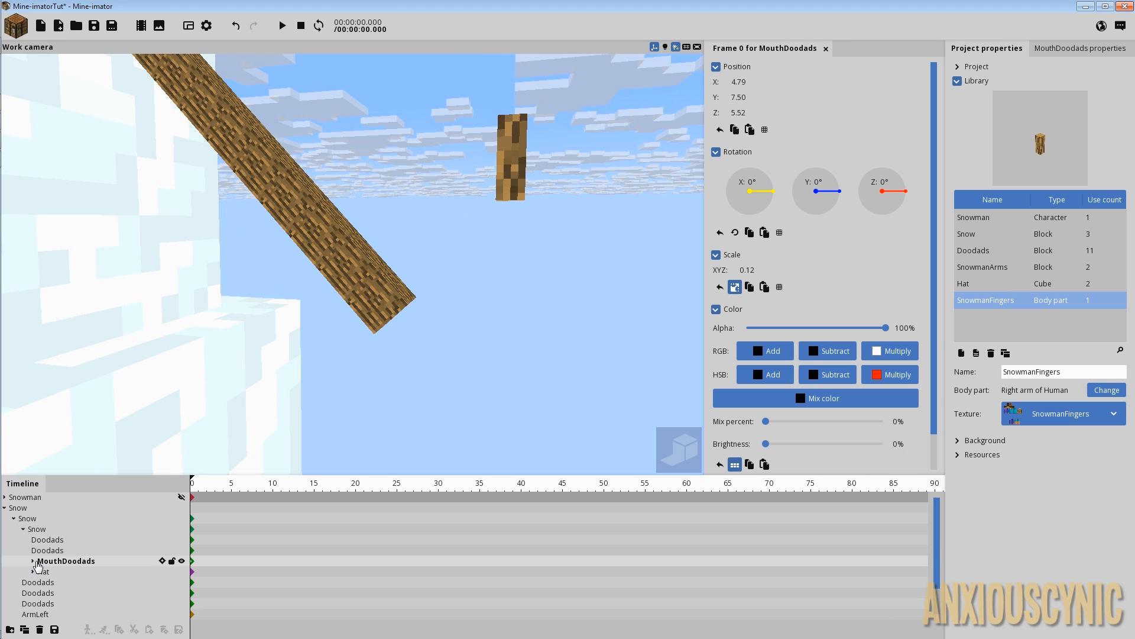
click(24, 529)
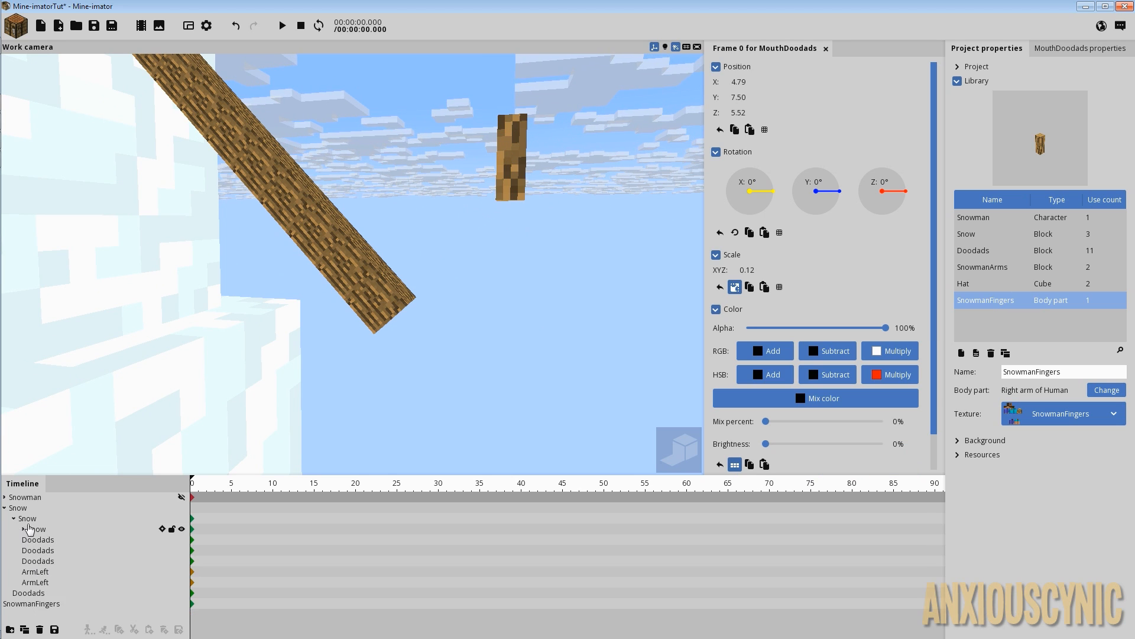
- Rename the second ArmLeft object in the timeline as ArmRight
click(41, 583)
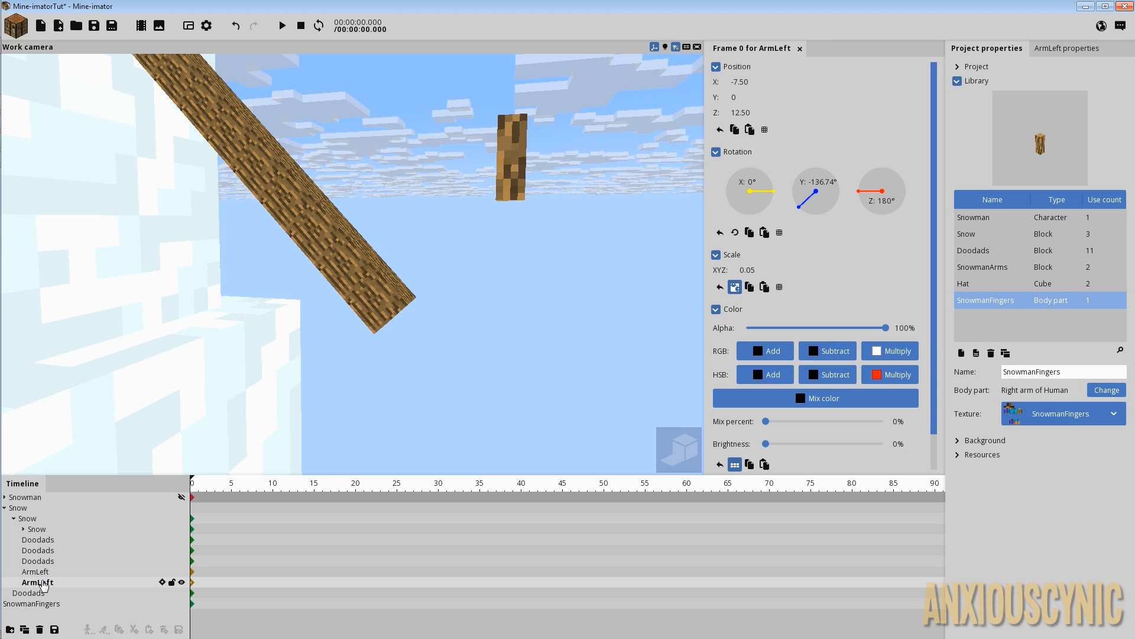
drag(342, 347, 322, 359)
scroll(323, 367, down, 4)
scroll(328, 370, up, 3)
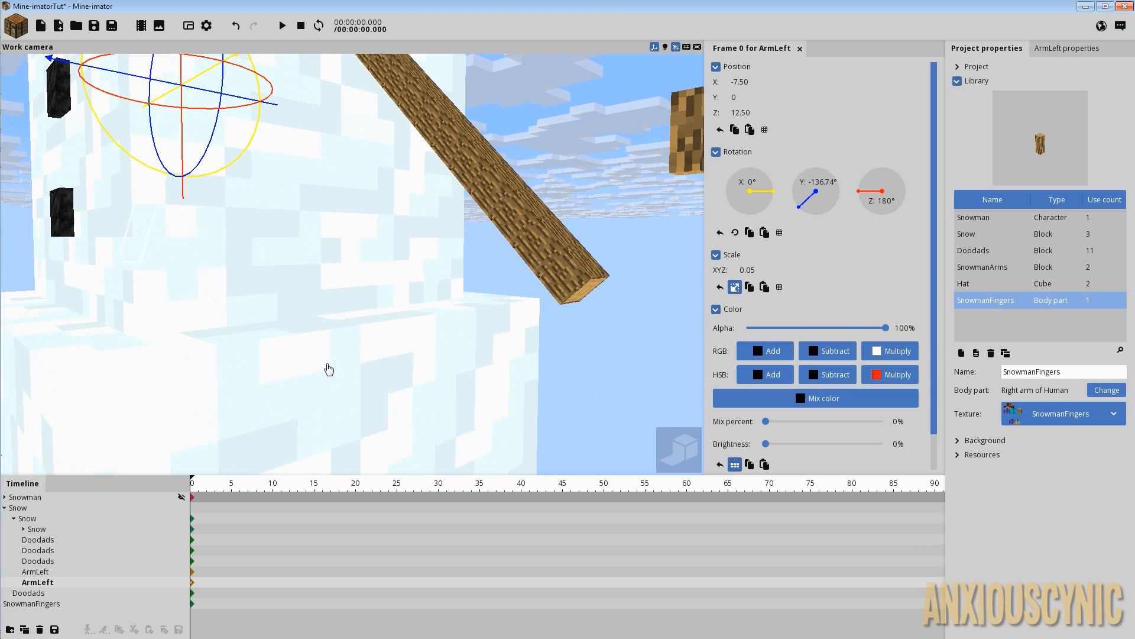
click(1052, 50)
click(1036, 83)
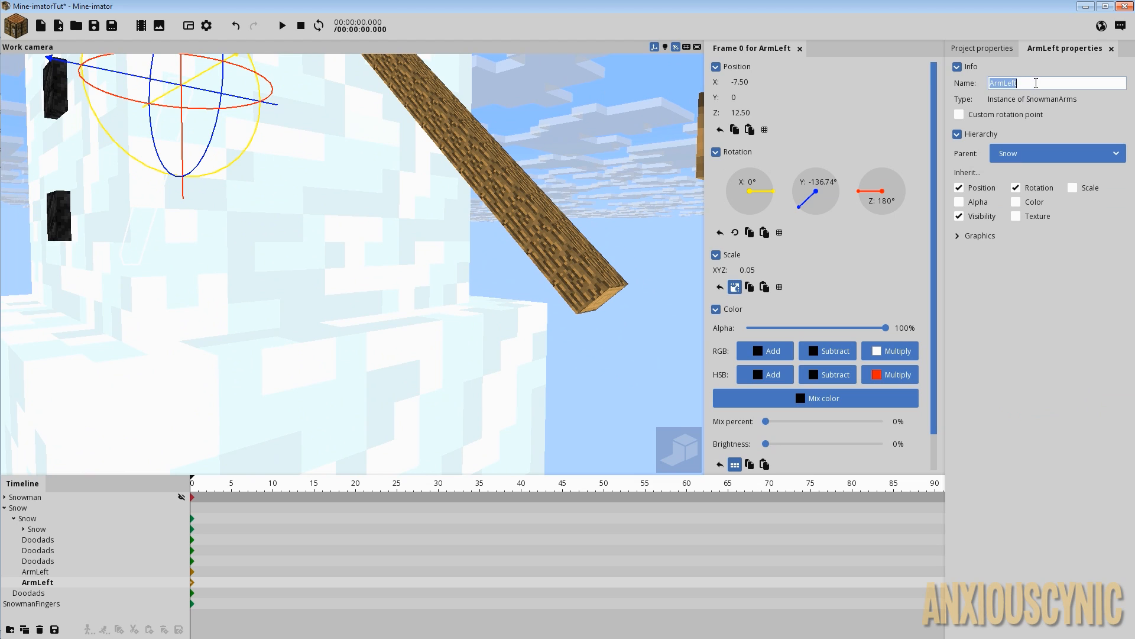
text(Right)
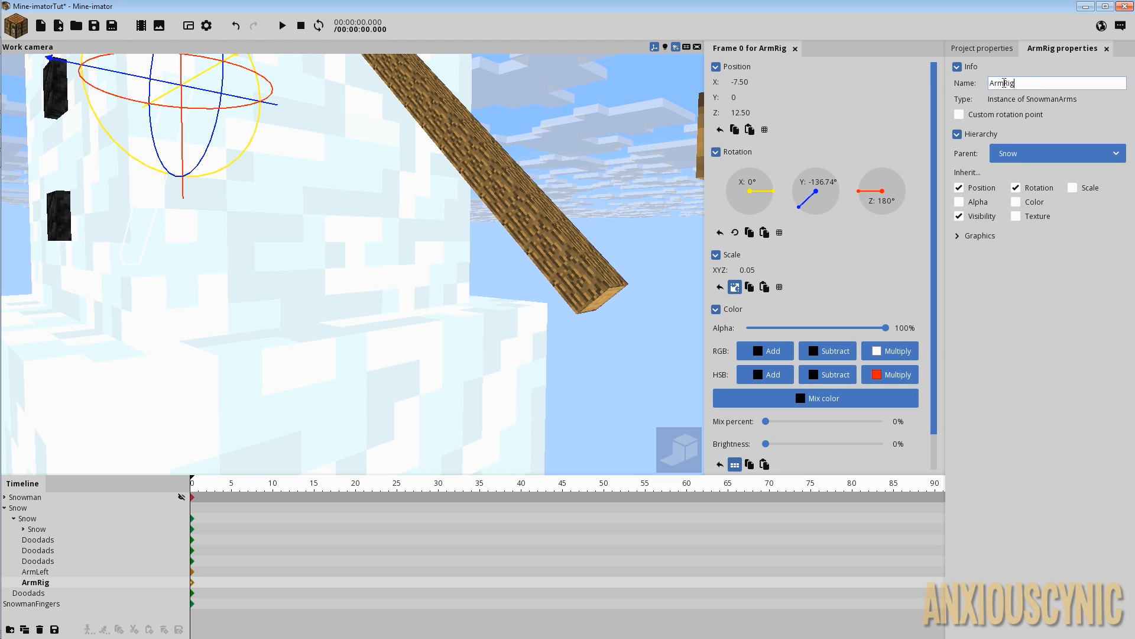
- Parent SnowmanFingers to ArmLeft and move it to the free end of that arm, at about Z 216.73
click(28, 604)
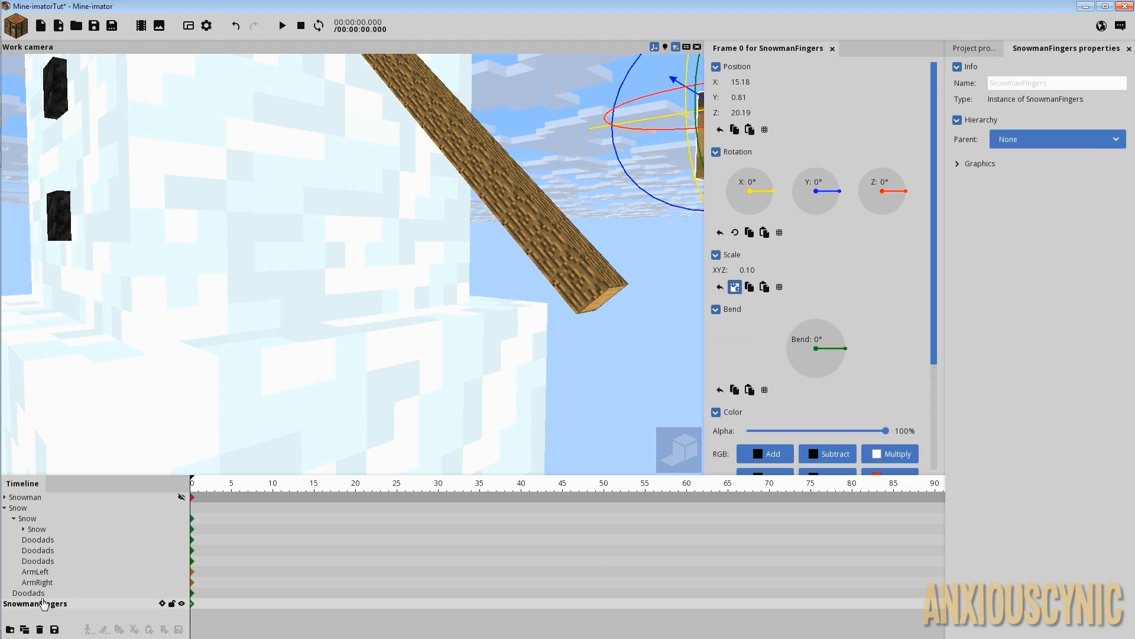
drag(43, 603, 52, 573)
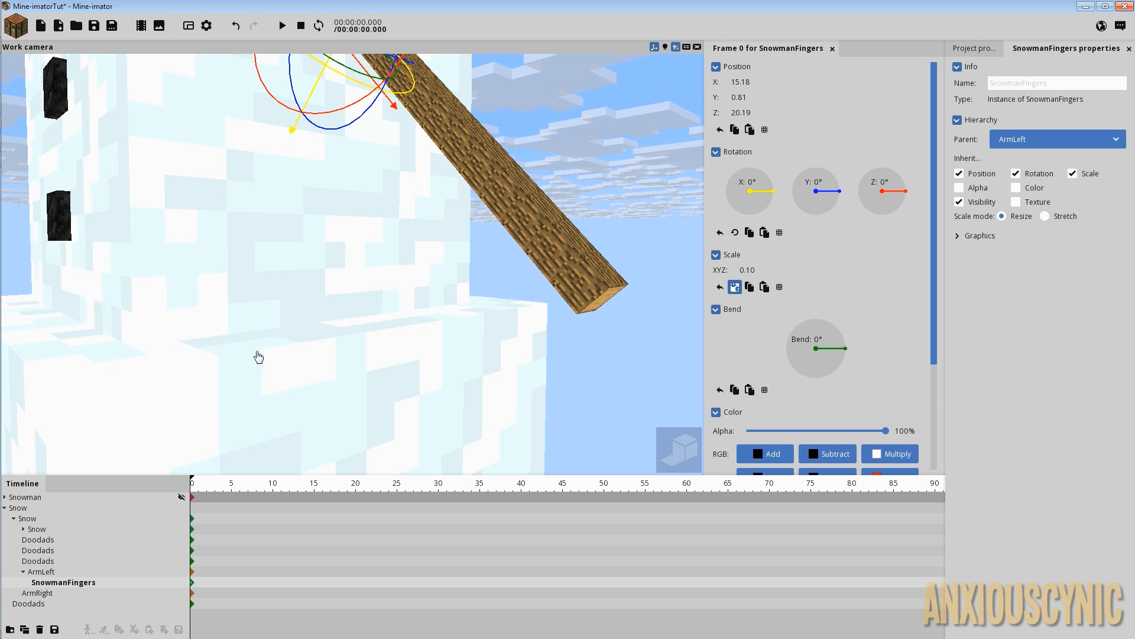
drag(258, 356, 318, 280)
drag(301, 173, 516, 427)
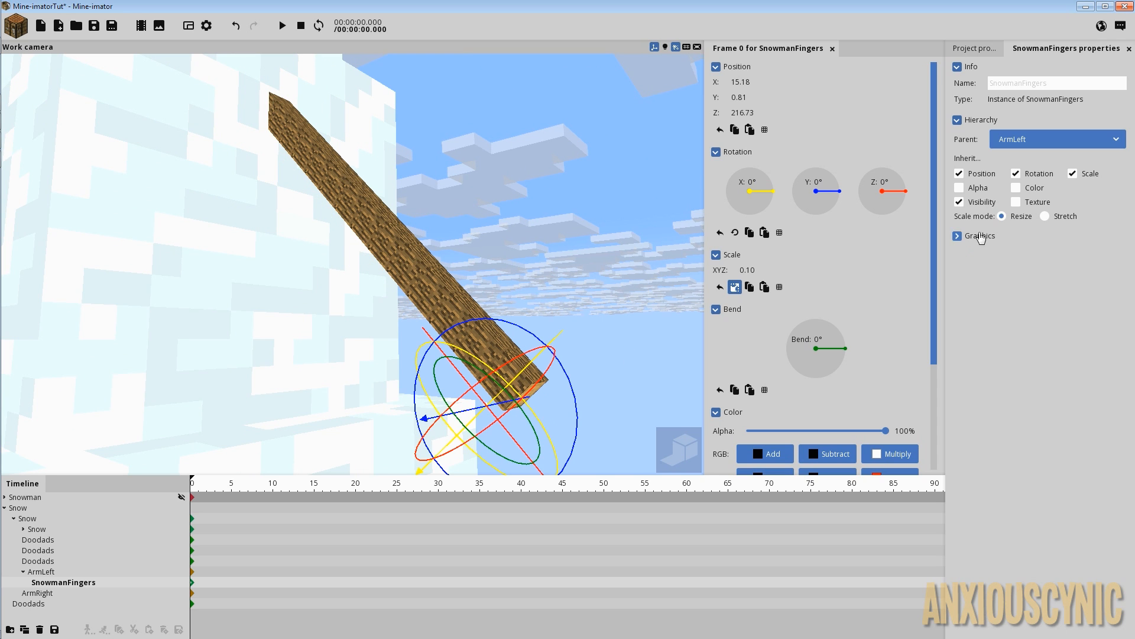
- Turn off scale inheritance for SnowmanFingers and save the project
click(1073, 173)
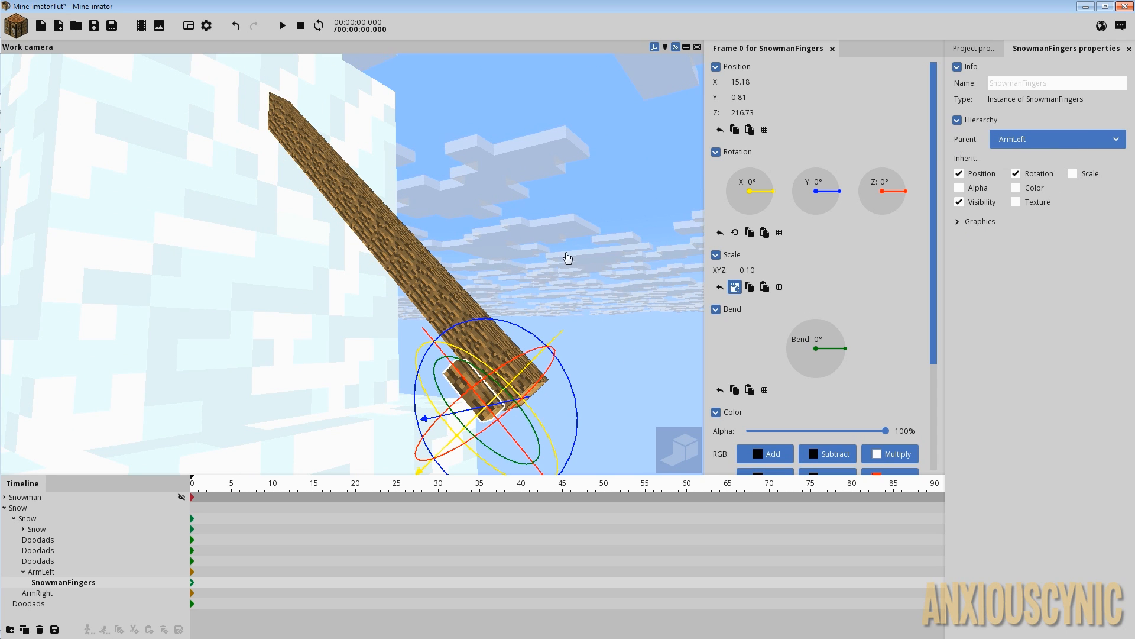
drag(563, 256, 359, 138)
click(95, 27)
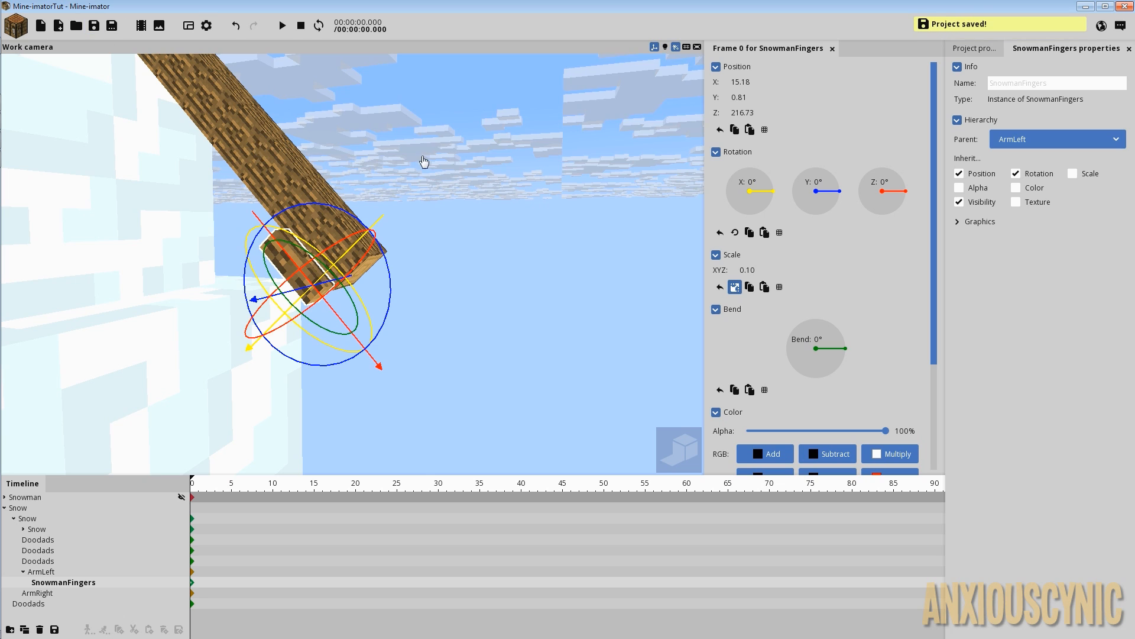
drag(423, 162, 491, 259)
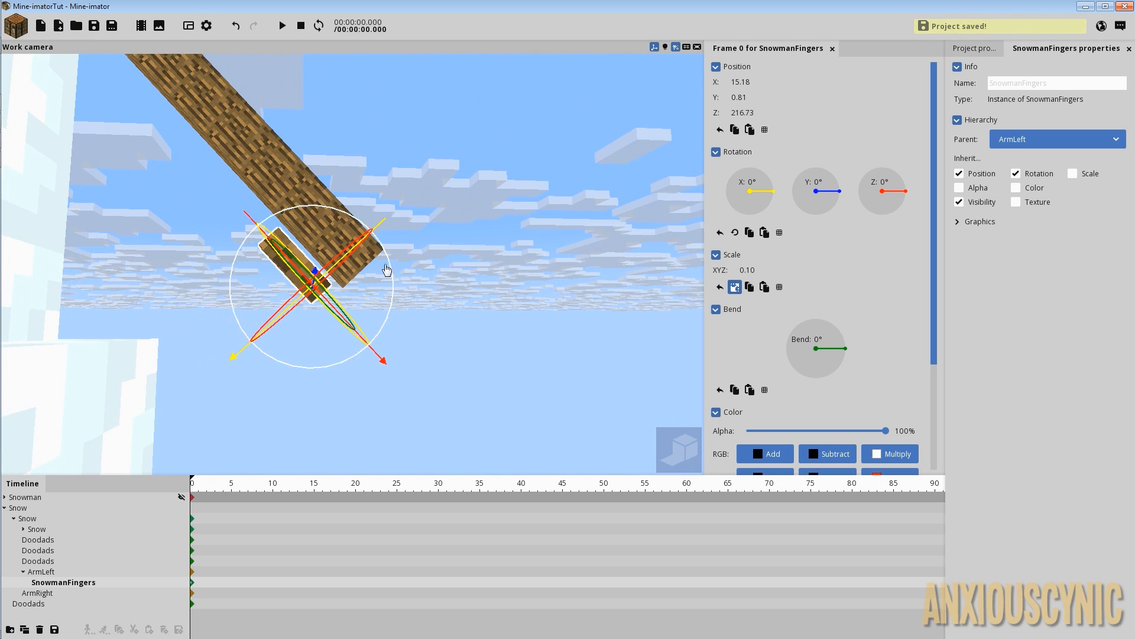
- Rotate SnowmanFingers to about -91.07° on X and 106.43° on Y, and bend it to about 24.33°
drag(355, 223, 254, 375)
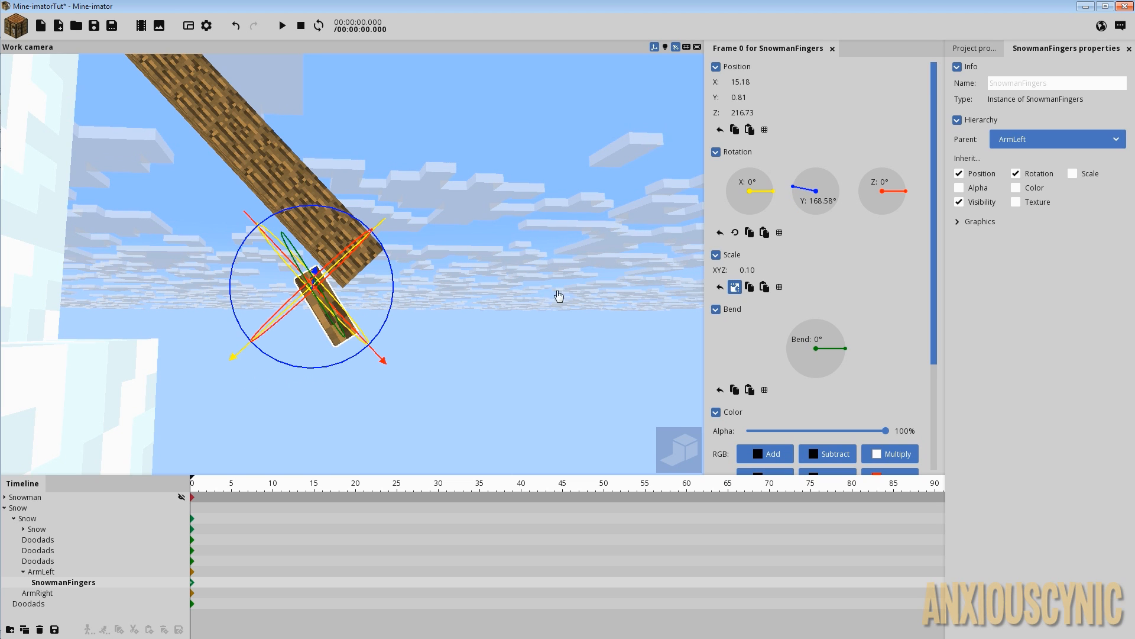
drag(835, 353, 821, 299)
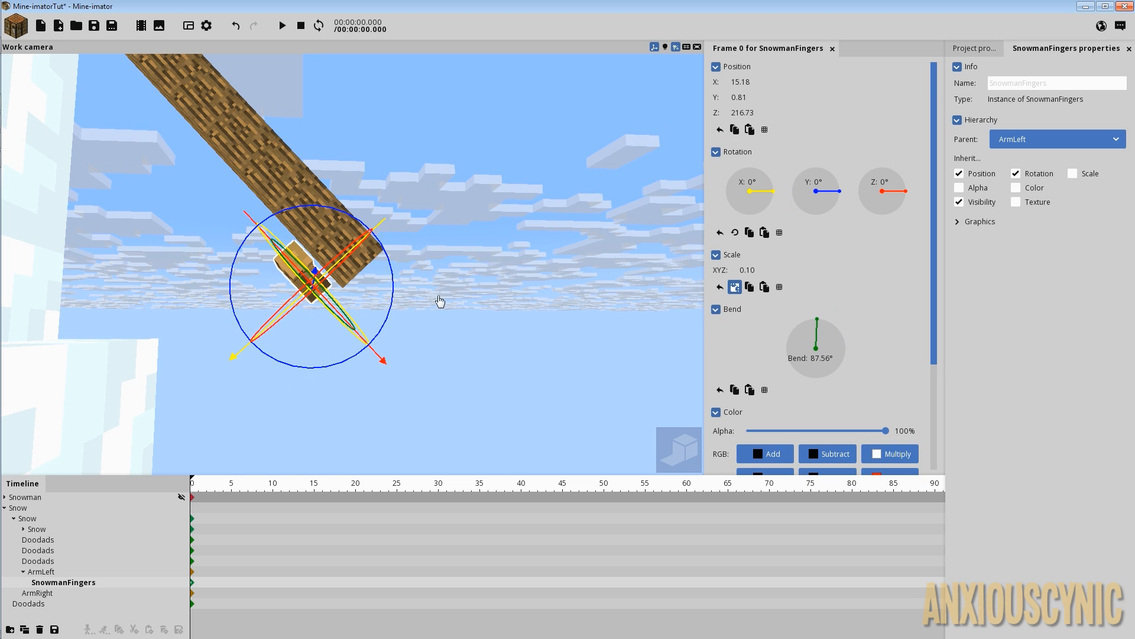
drag(442, 297, 447, 337)
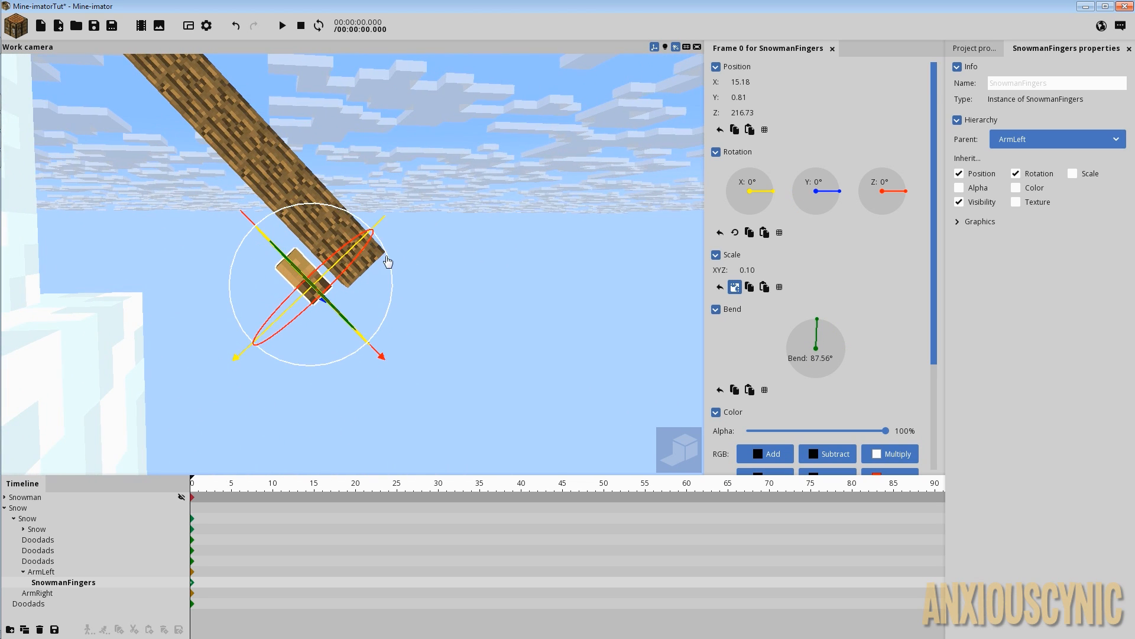
drag(388, 260, 257, 221)
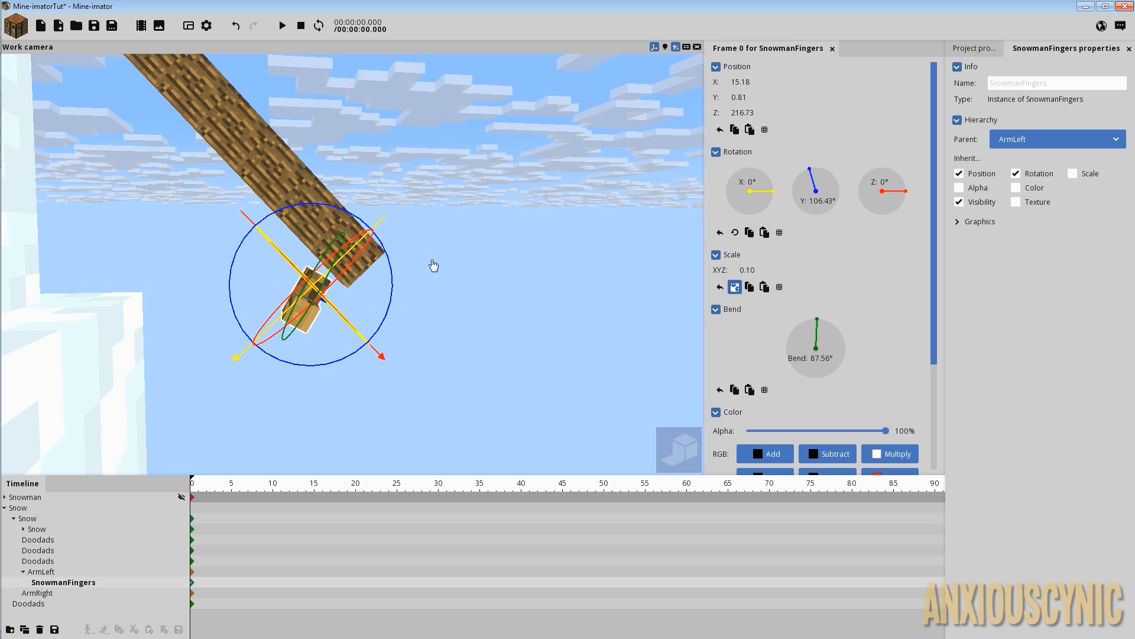
middle_drag(433, 265, 382, 275)
drag(382, 275, 460, 274)
middle_drag(460, 273, 394, 261)
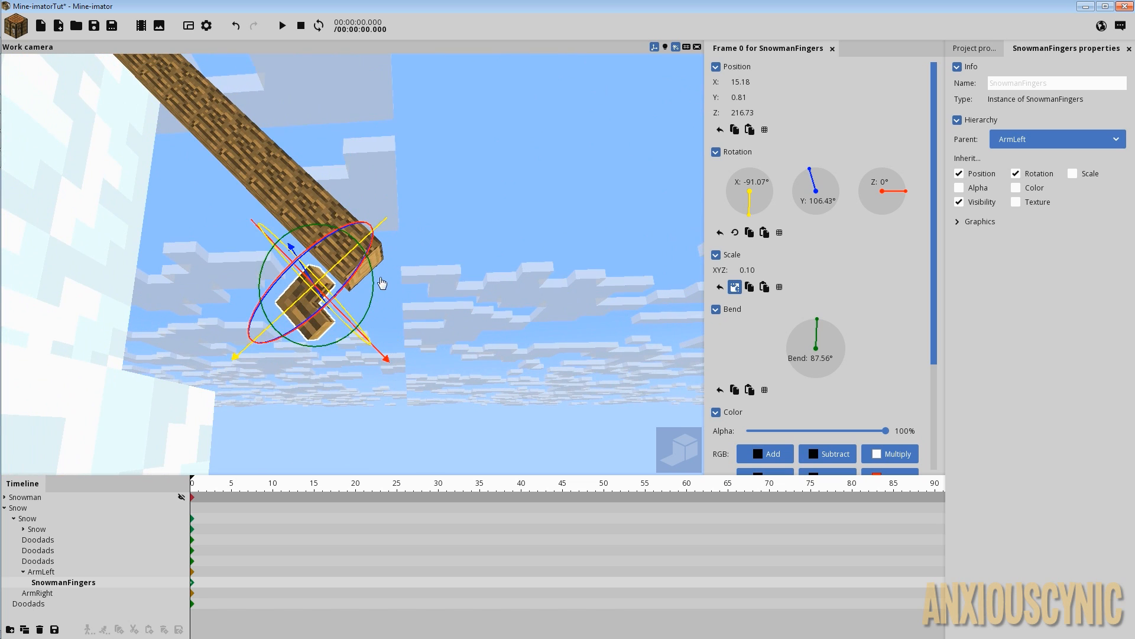
drag(378, 290, 340, 351)
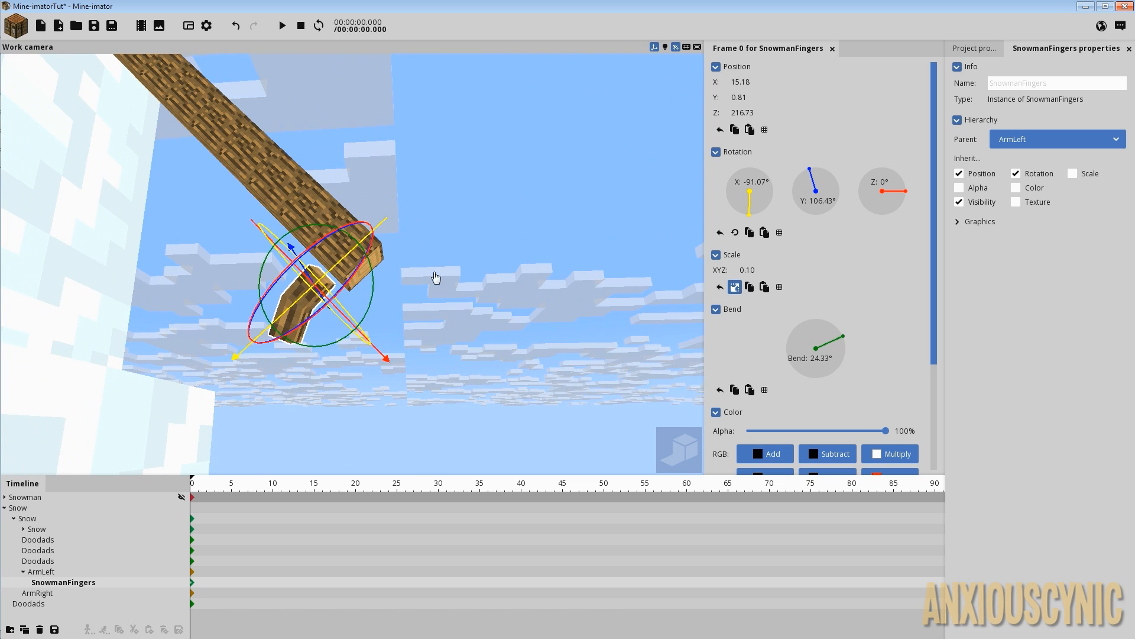
middle_drag(435, 277, 491, 267)
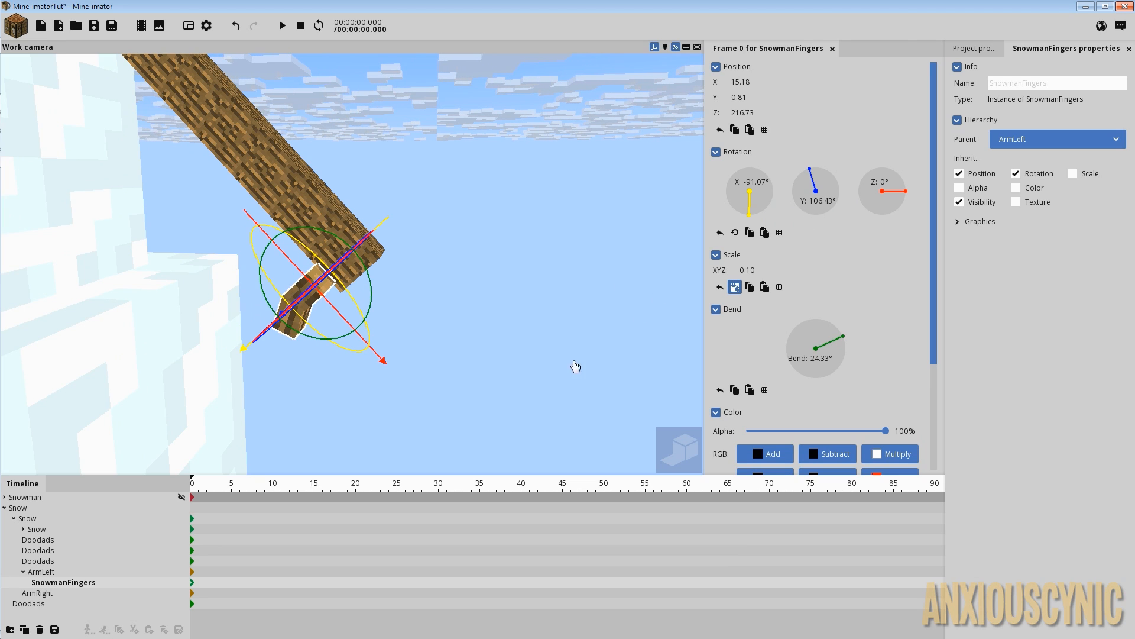
- Put SnowmanFingers into a new folder under ArmLeft and name the folder FingerController
click(11, 630)
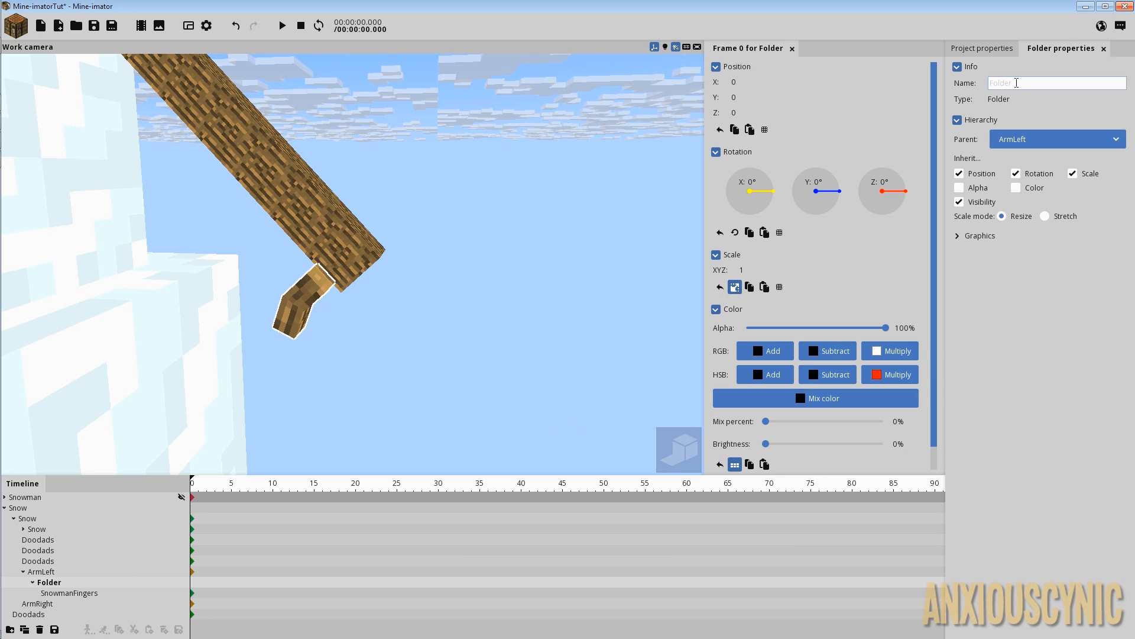
text(FingerController)
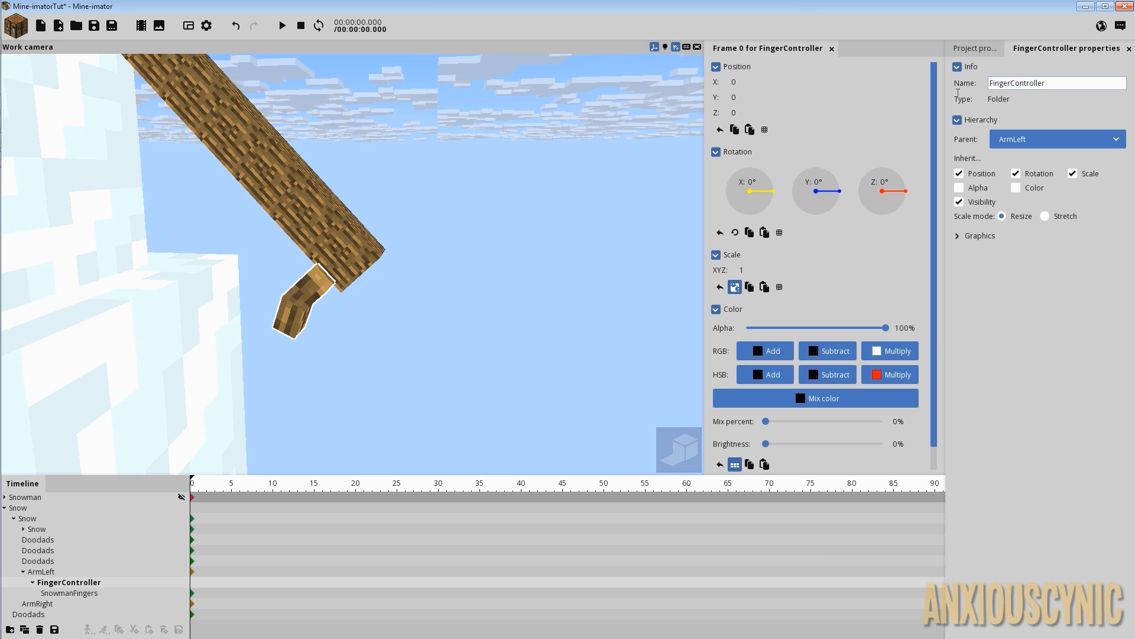
click(52, 592)
- Move the FingerController folder along ArmLeft to the arm's free end, at about Z 223.60
click(50, 581)
drag(398, 336, 464, 299)
scroll(463, 299, down, 5)
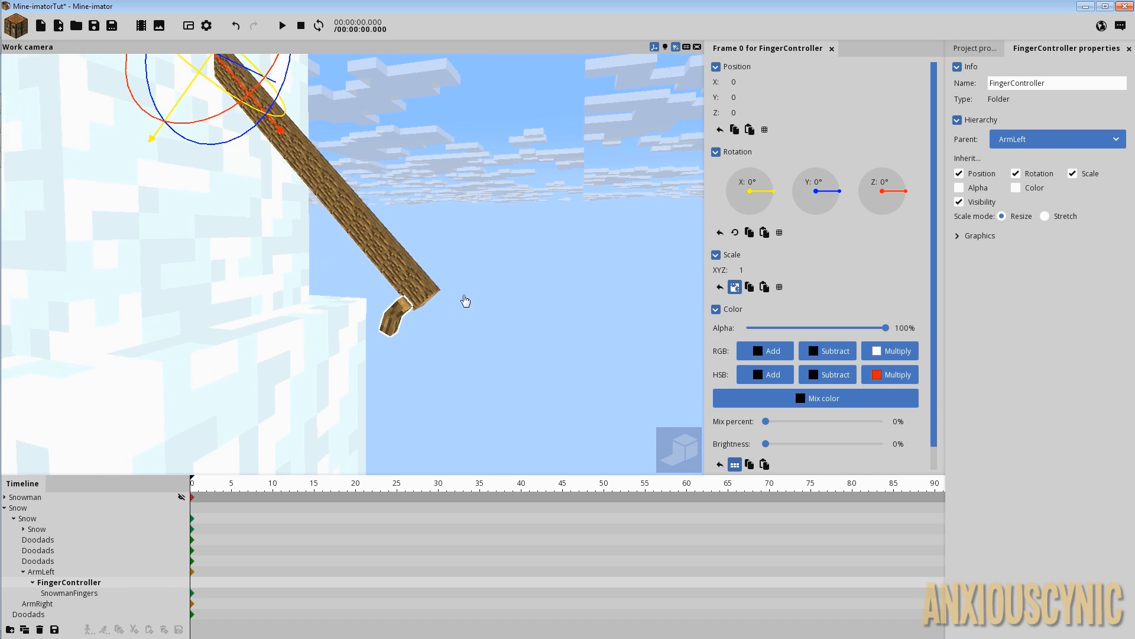
middle_drag(463, 302, 419, 270)
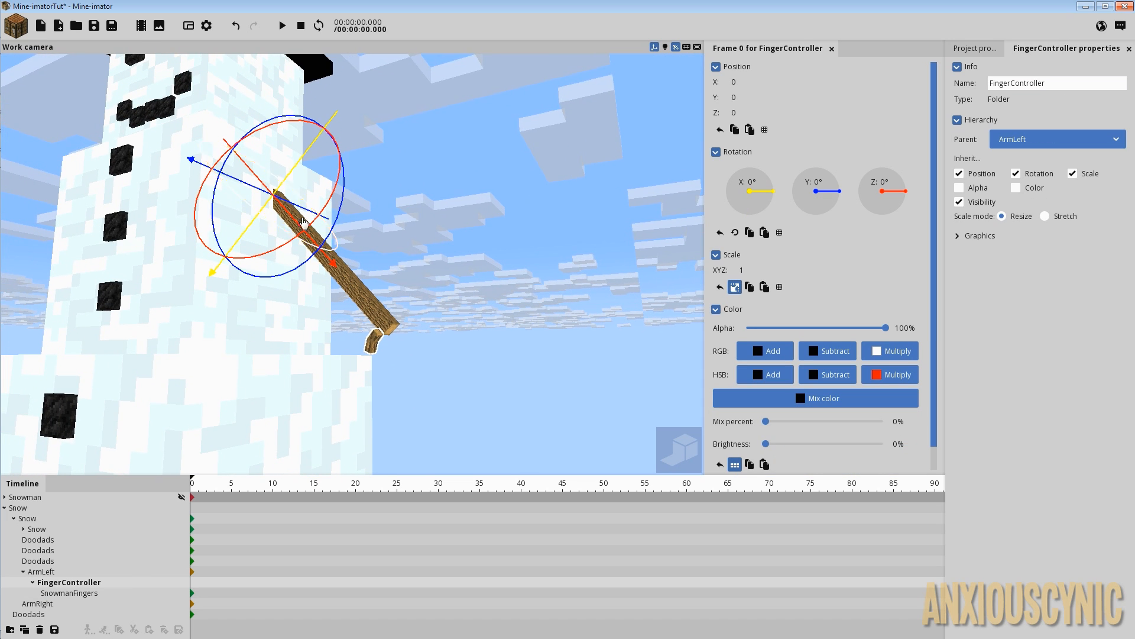
mouse_move(311, 237)
mouse_down()
mouse_move(346, 299)
mouse_move(427, 371)
mouse_up()
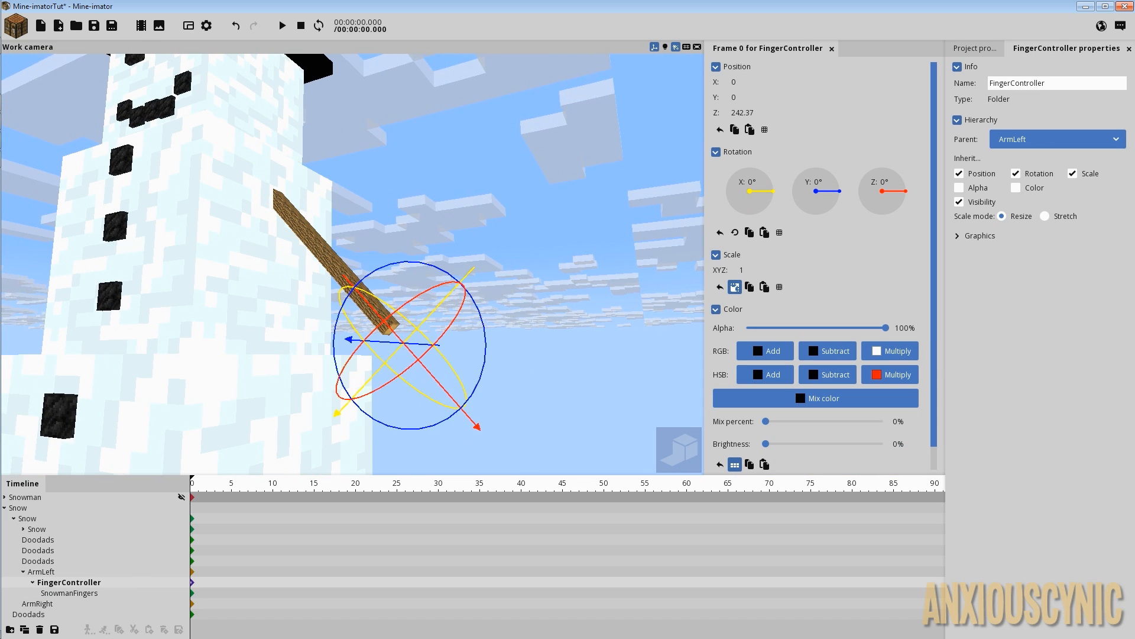
middle_drag(515, 373, 530, 391)
scroll(474, 416, up, 4)
drag(480, 425, 436, 383)
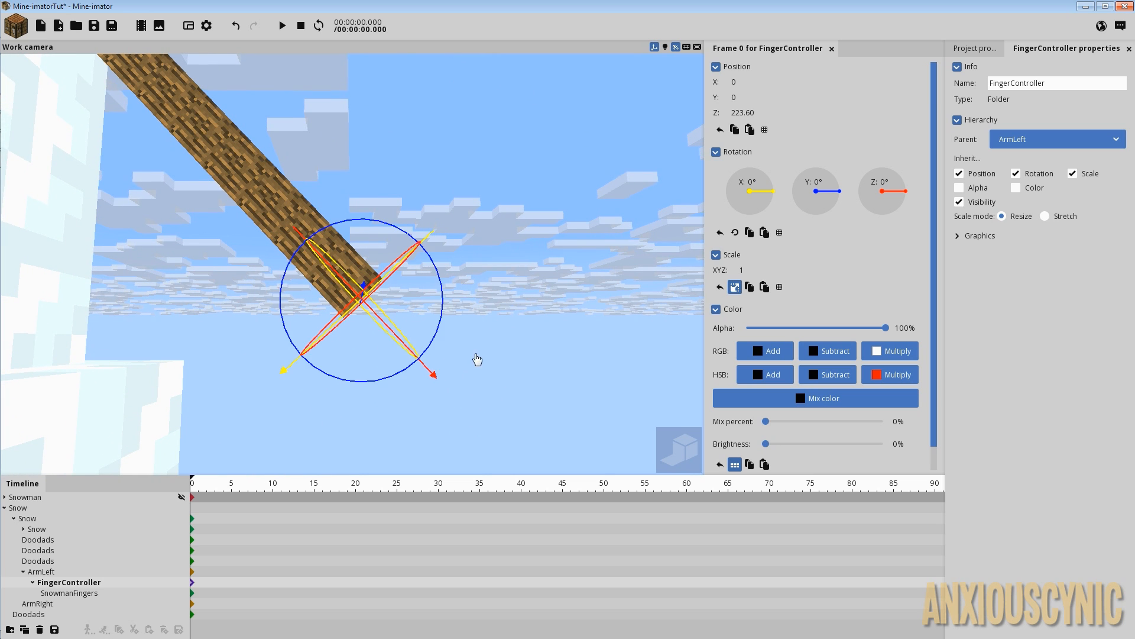
middle_drag(476, 357, 426, 343)
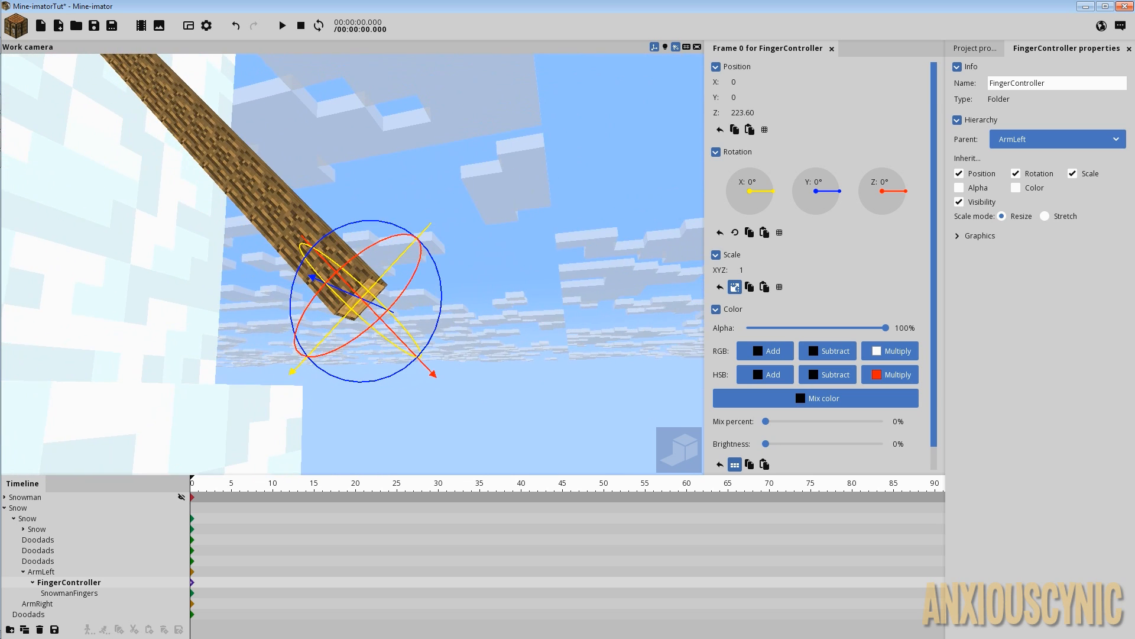
- Reset the position of SnowmanFingers to 0 on all axes and its X and Y rotation to 0°
click(75, 593)
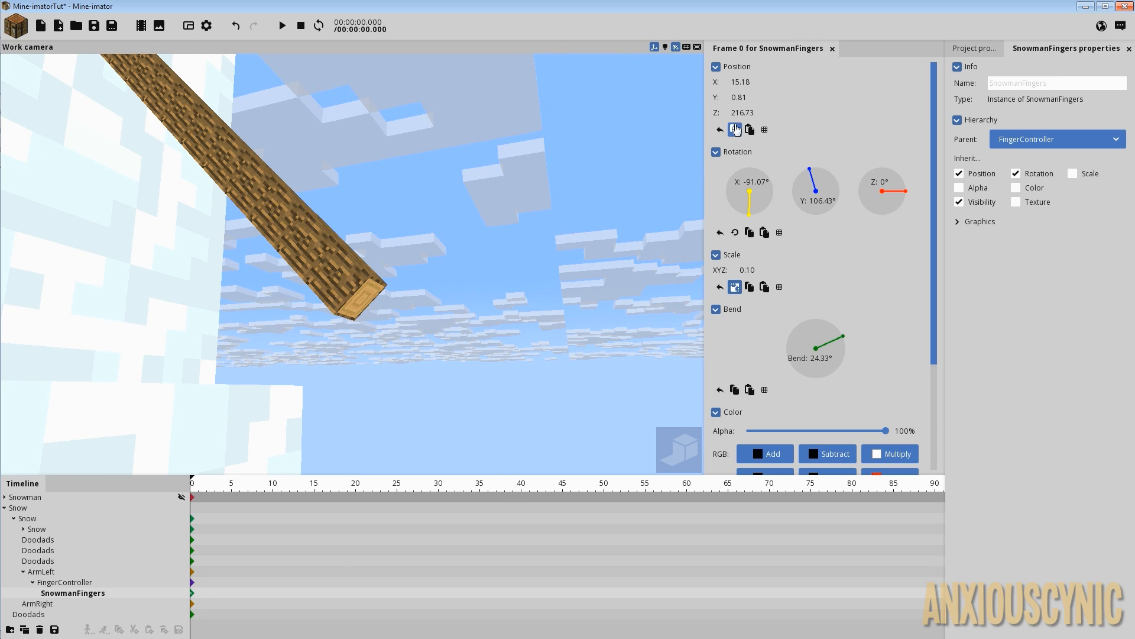
click(720, 129)
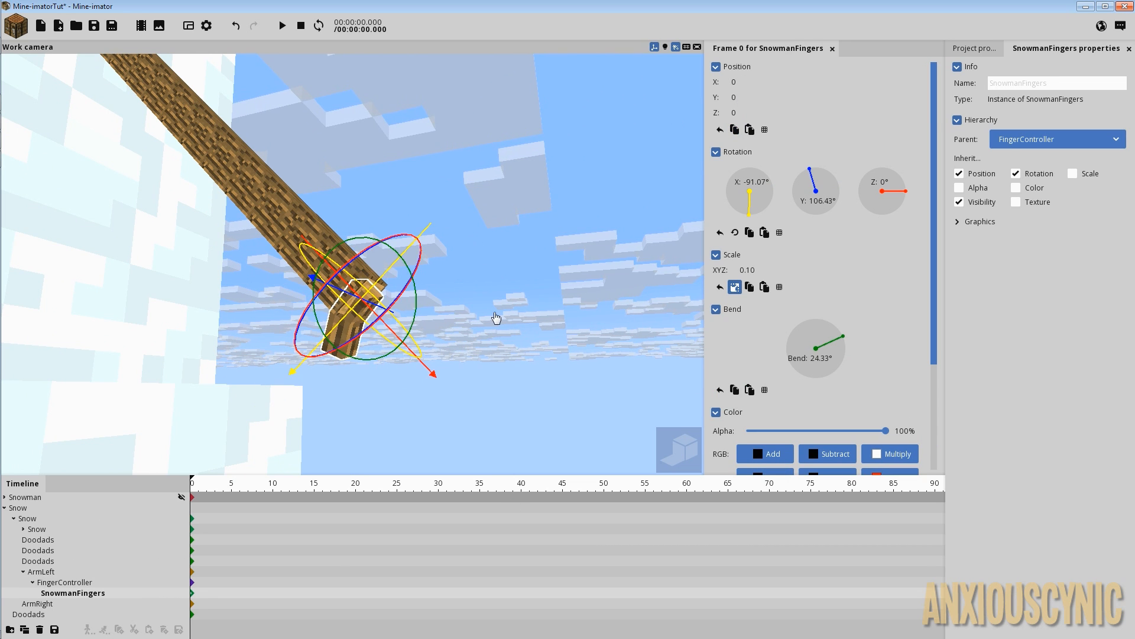
drag(495, 314, 527, 282)
right_click(765, 197)
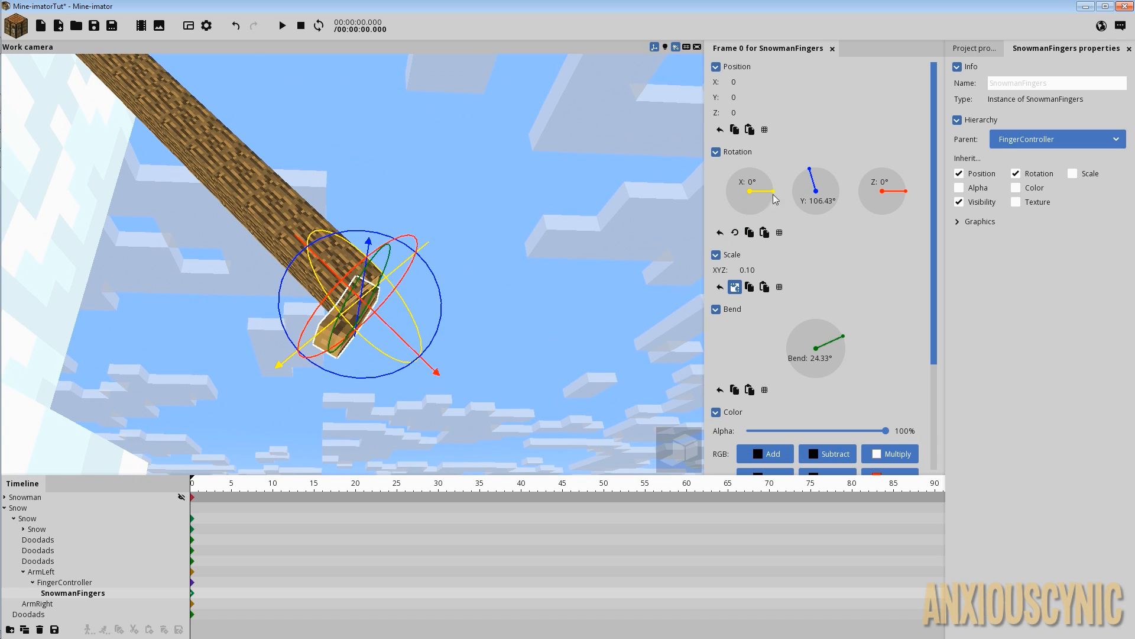
right_click(815, 195)
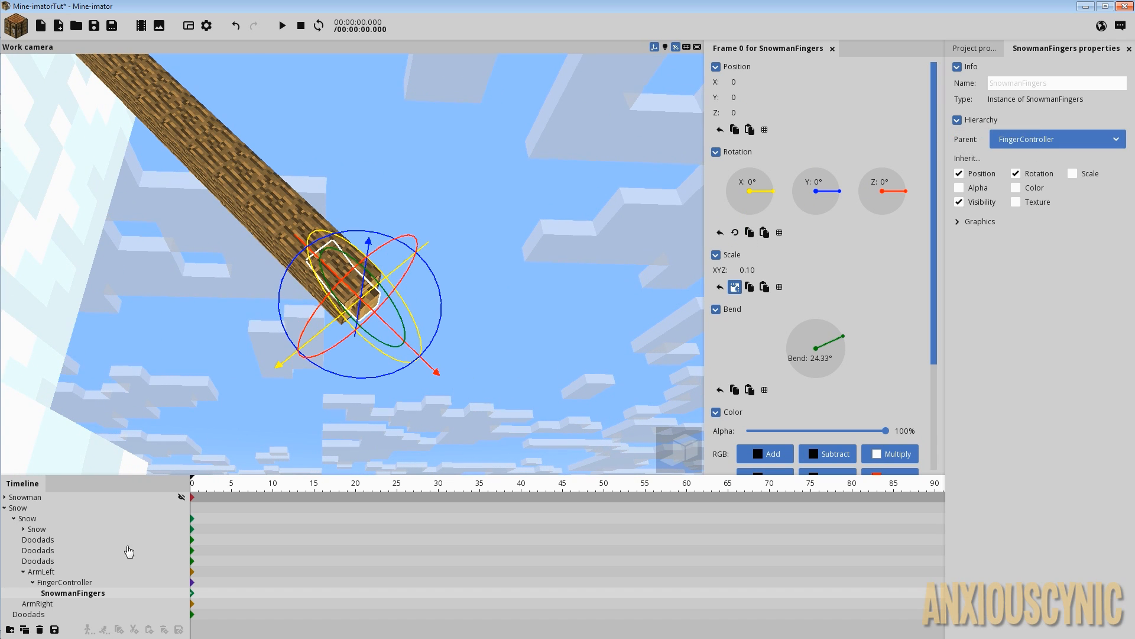
- Rotate the FingerController folder to about 178.71° on Y so the finger points out of the arm's end
click(65, 582)
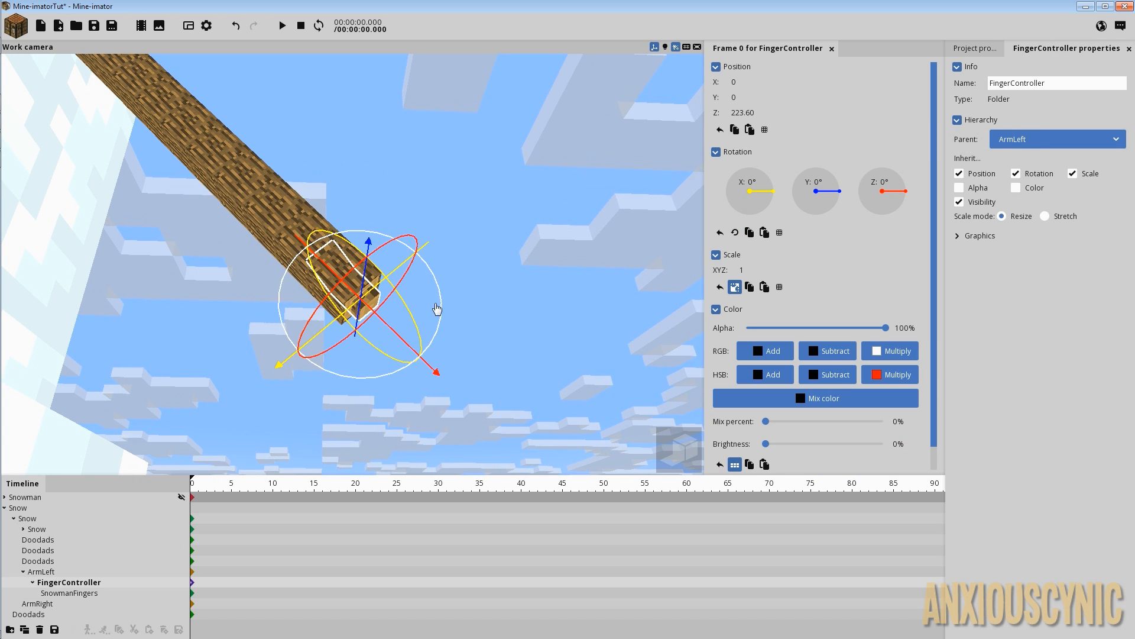
drag(451, 308, 307, 303)
drag(489, 220, 488, 218)
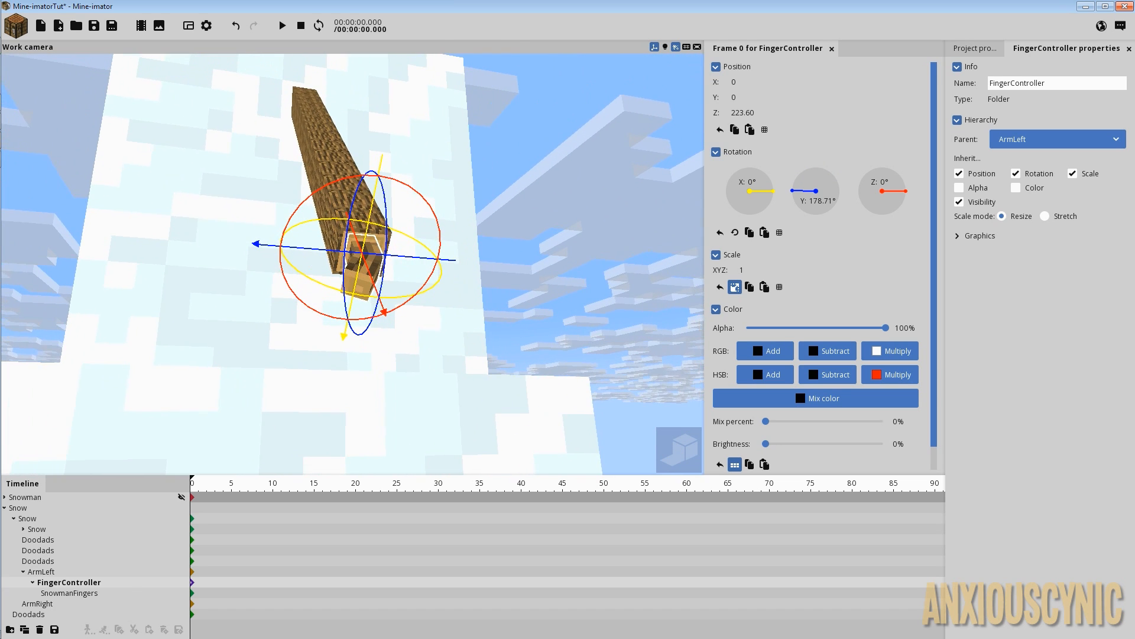
- Rotate SnowmanFingers to about -45.86° on Z and shift it to about X 1.95
click(57, 593)
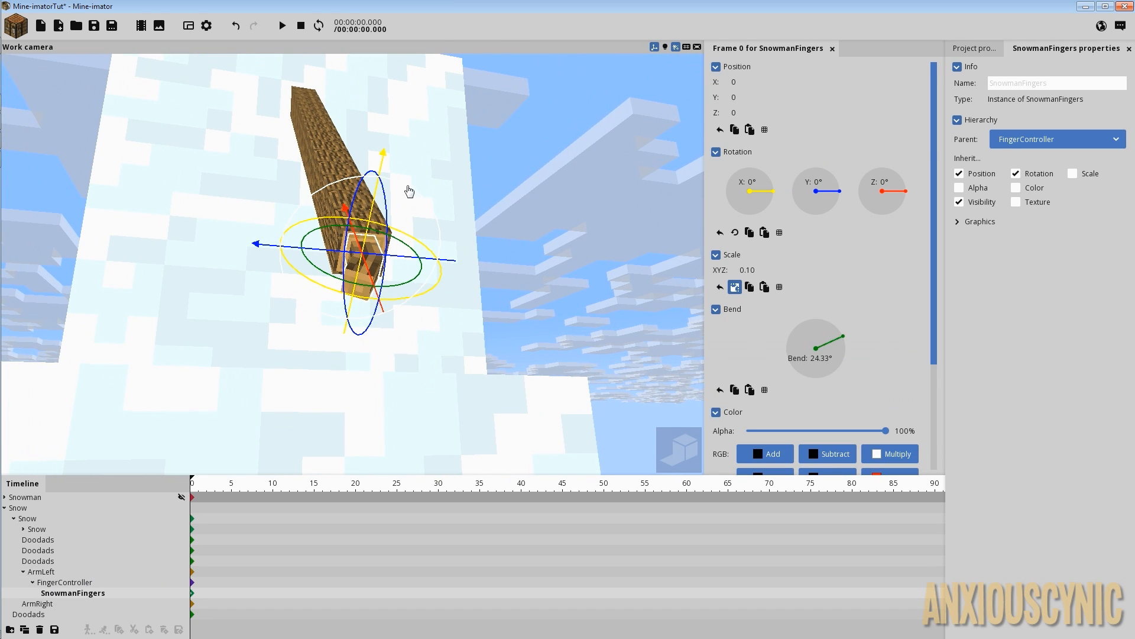
drag(408, 190, 491, 286)
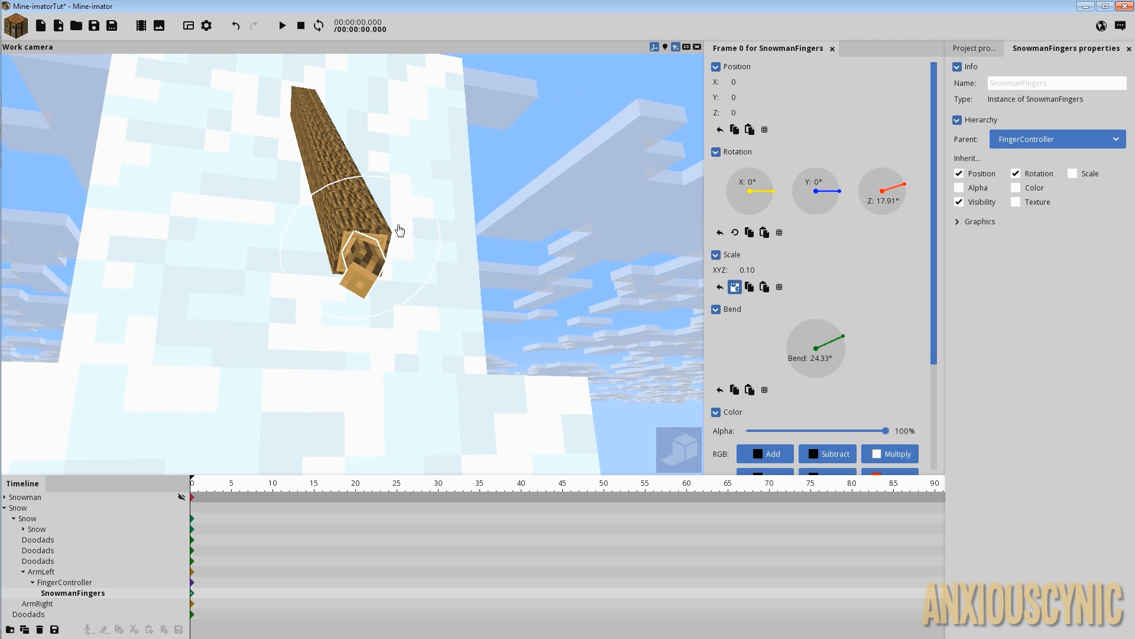
drag(357, 223, 403, 233)
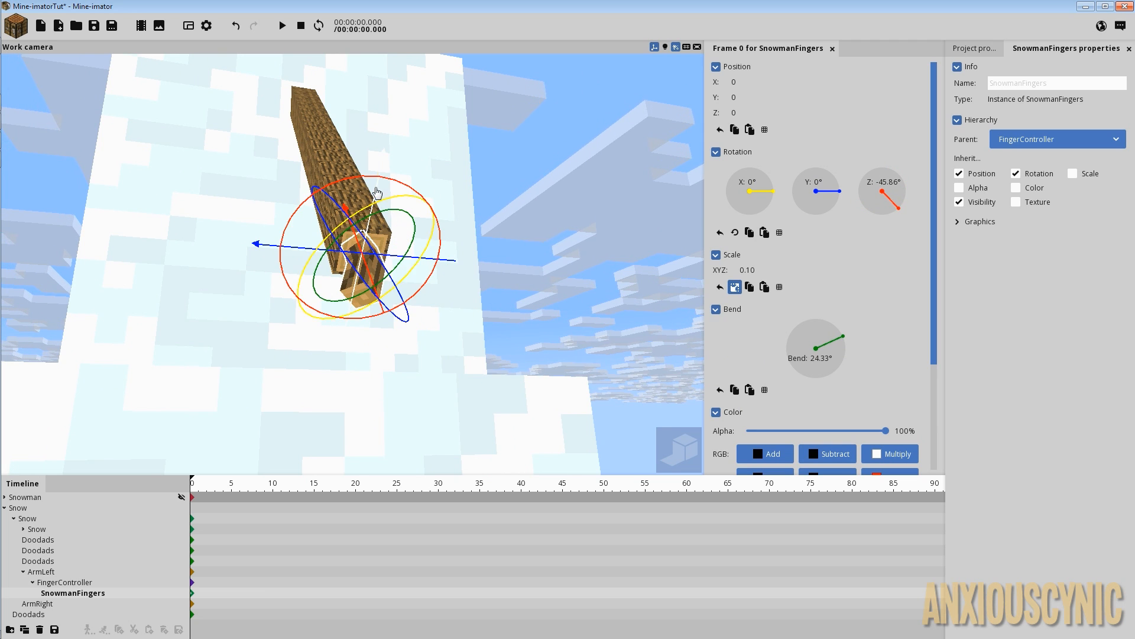
drag(377, 192, 385, 172)
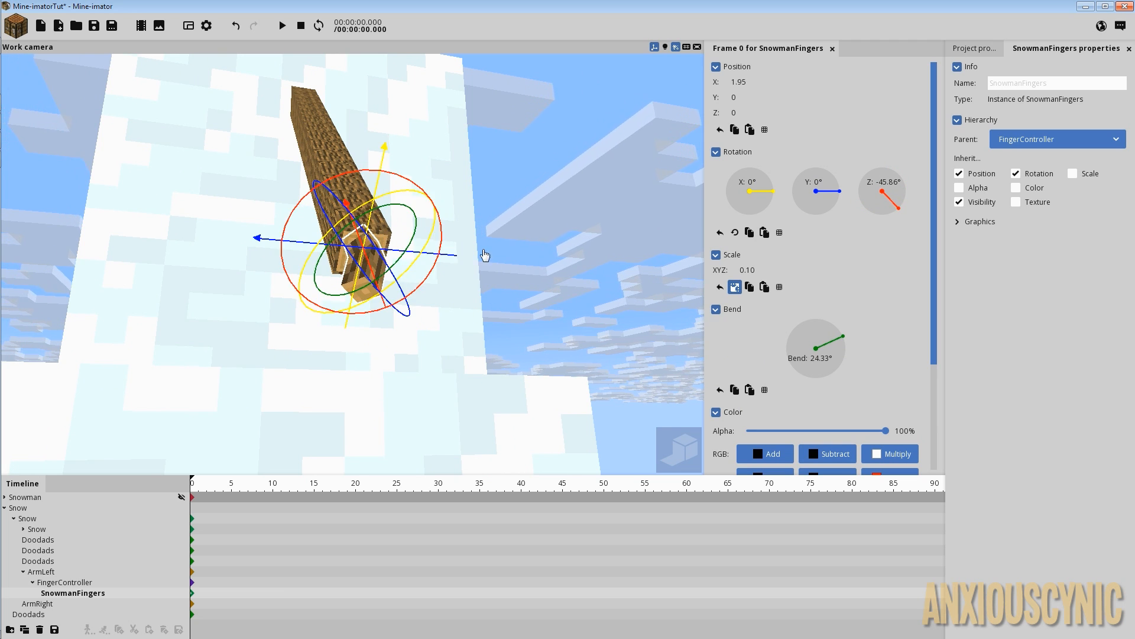
- Set the scale of SnowmanFingers to 0.05
drag(469, 317, 440, 338)
scroll(469, 317, up, 3)
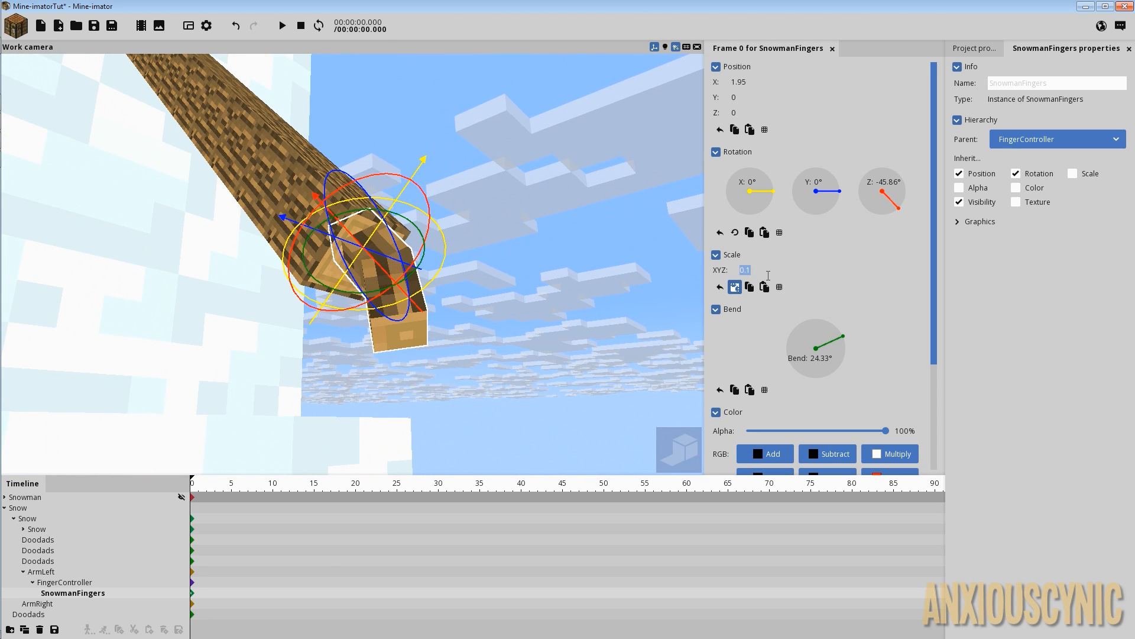
key(BackSpace)
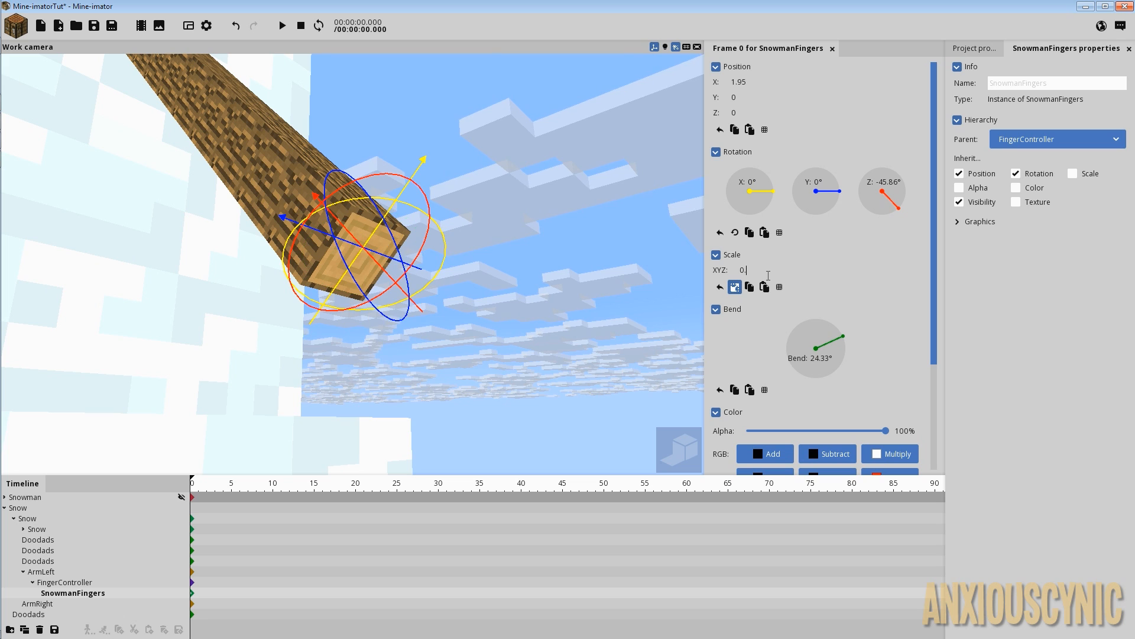
text(5)
key(BackSpace)
text(05)
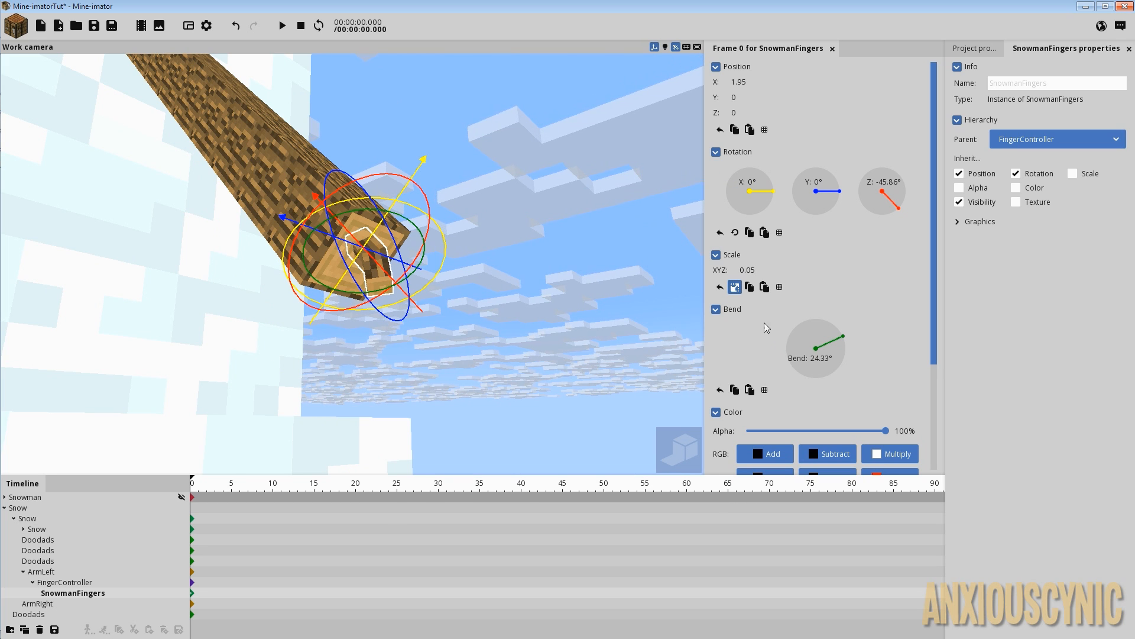
- Move SnowmanFingers to a corner of the arm's end face, at about X 4.84, Y -4.14, Z -1.92
drag(538, 293, 510, 315)
scroll(509, 316, up, 5)
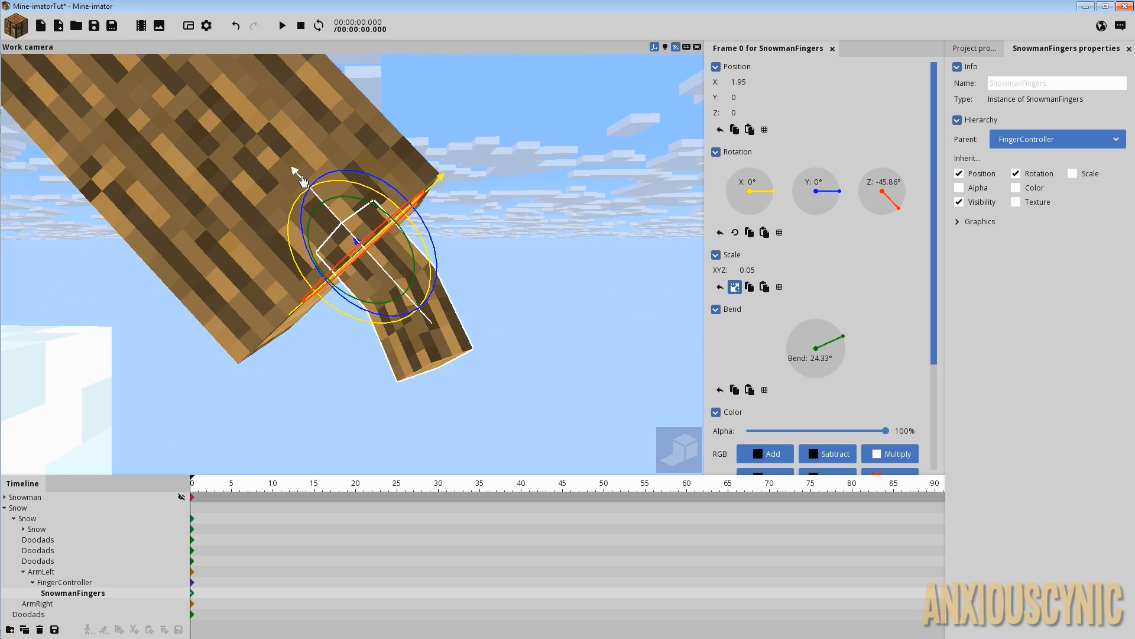
drag(303, 181, 311, 193)
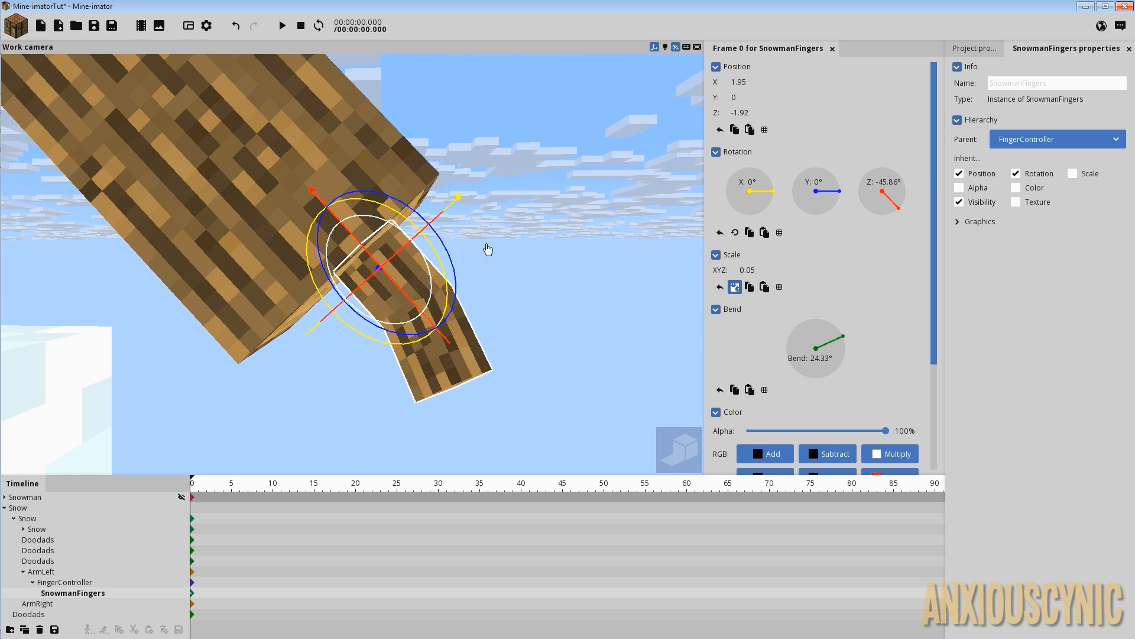
drag(488, 249, 490, 205)
drag(418, 190, 450, 181)
drag(455, 249, 485, 251)
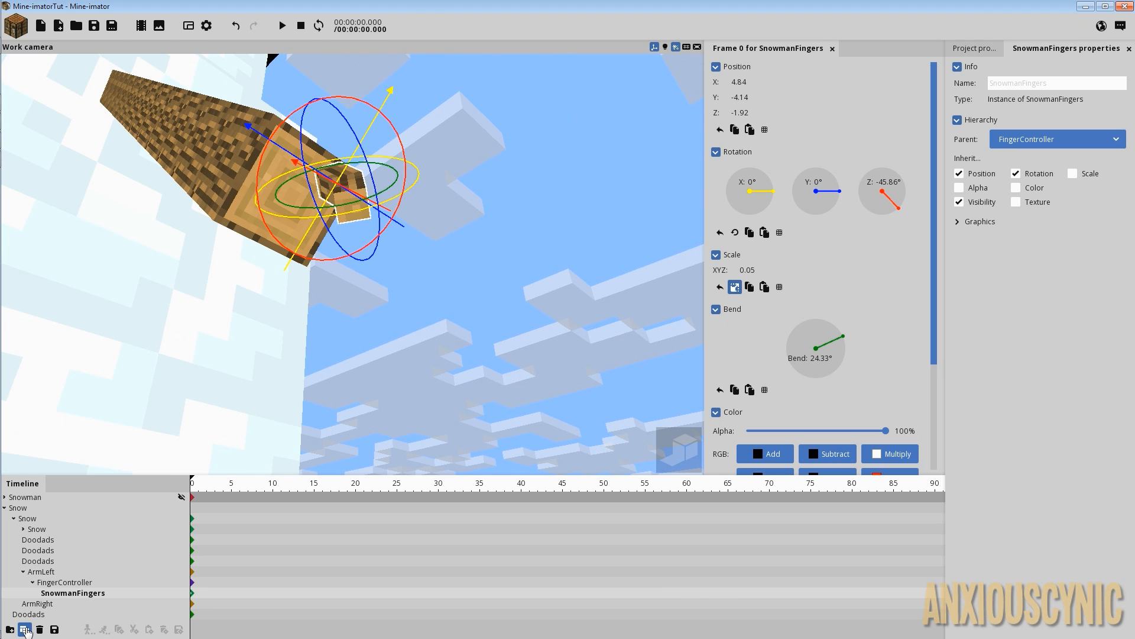
- Duplicate SnowmanFingers twice and place the last copy at about X -4.69, Y 0.65, rotated to about 92.18° on Z
click(25, 629)
click(25, 629)
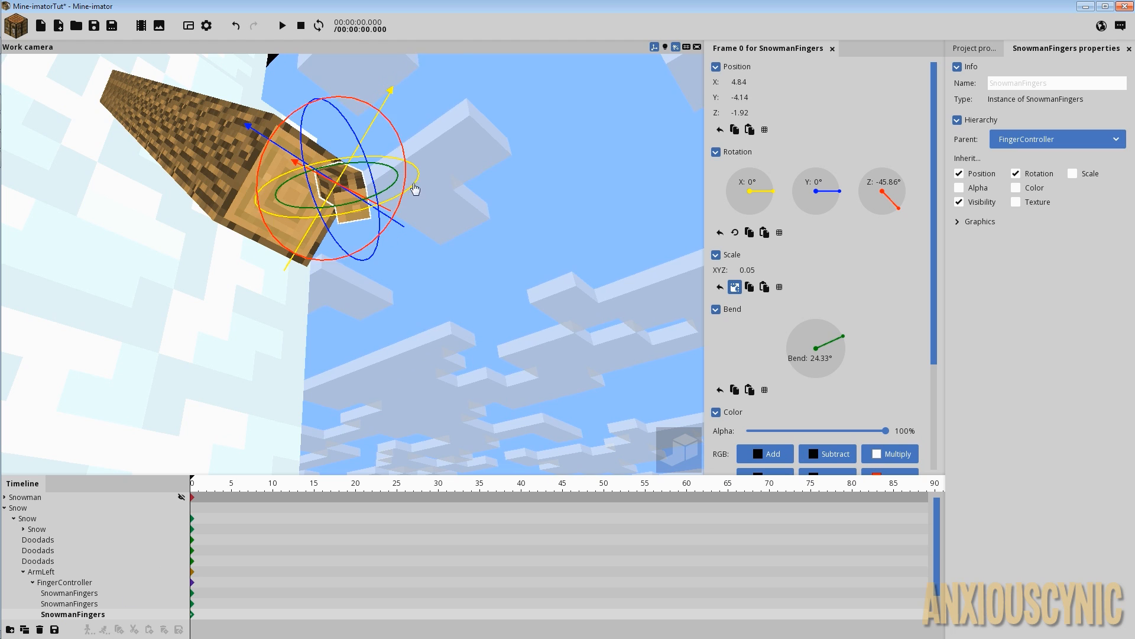
drag(365, 132, 372, 155)
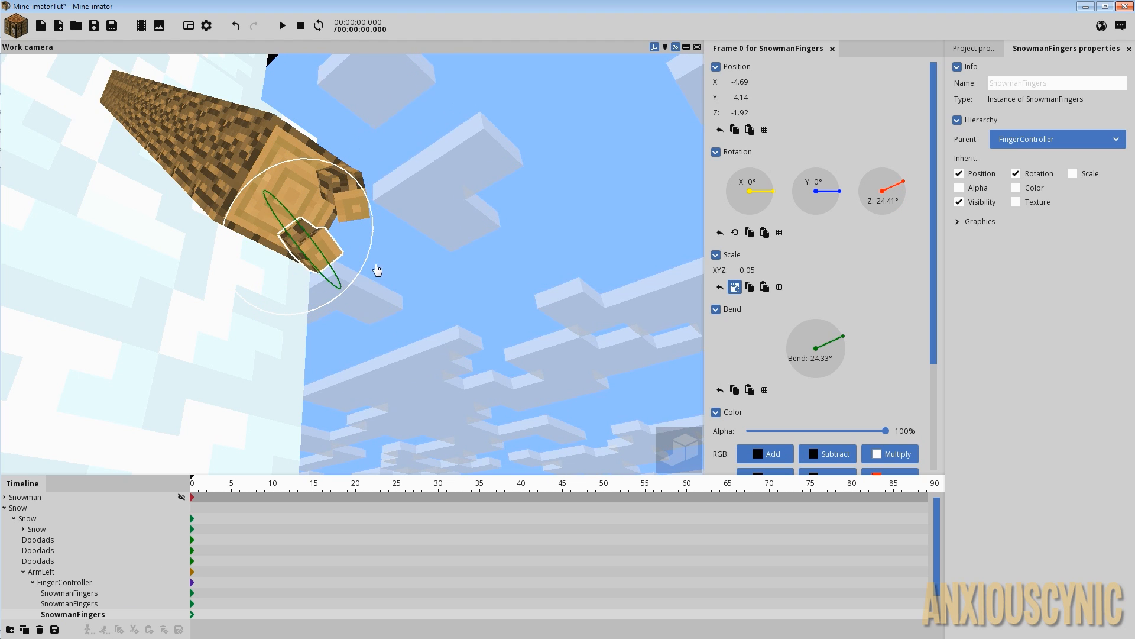
drag(324, 261, 242, 213)
drag(284, 152, 321, 173)
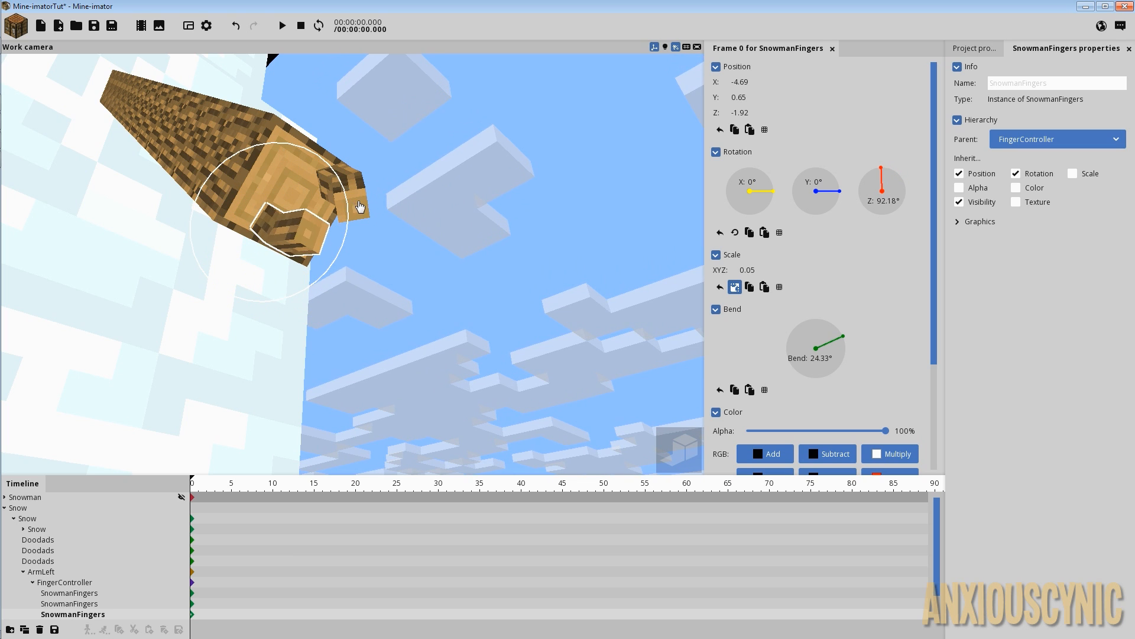
- Move the second SnowmanFingers copy to about Y 4.84 and rotate it to about -120.14° on Z
click(75, 601)
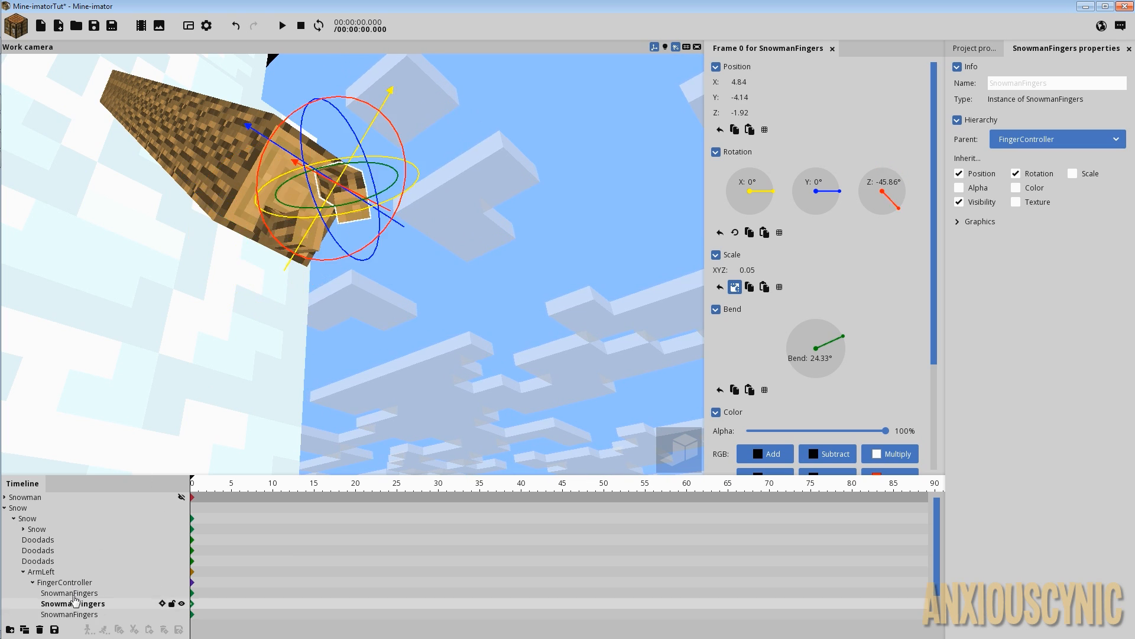
drag(285, 155, 237, 128)
drag(346, 131, 259, 93)
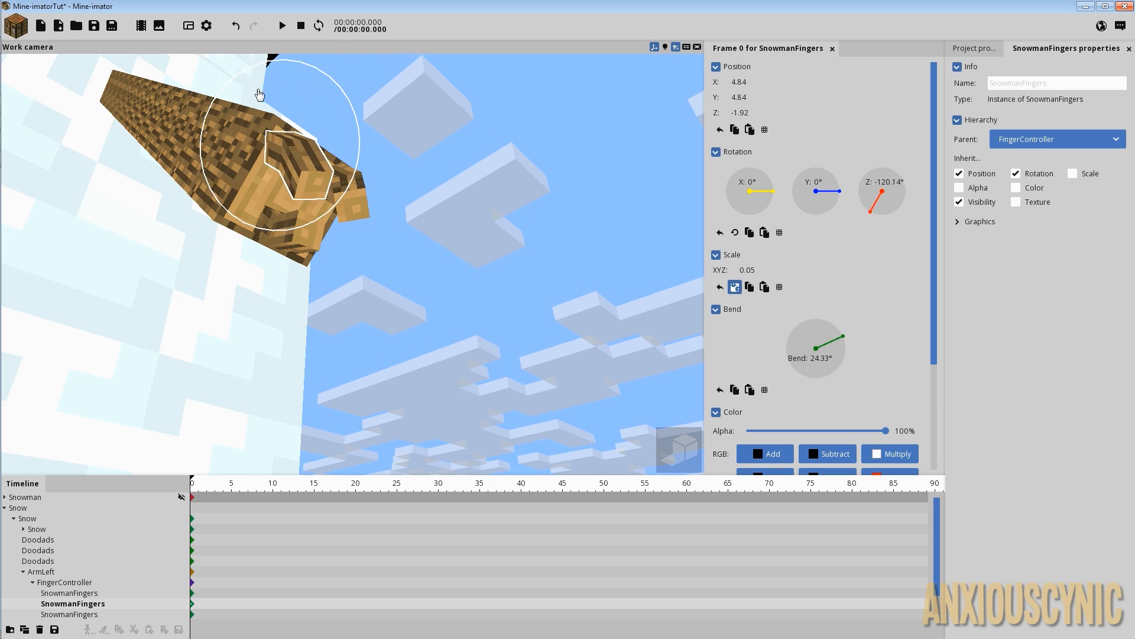
- Move the last SnowmanFingers copy on the arm's end face to about X -5.36, Y 0.23, rotated about 89.02° on Z
drag(468, 238, 441, 226)
click(401, 279)
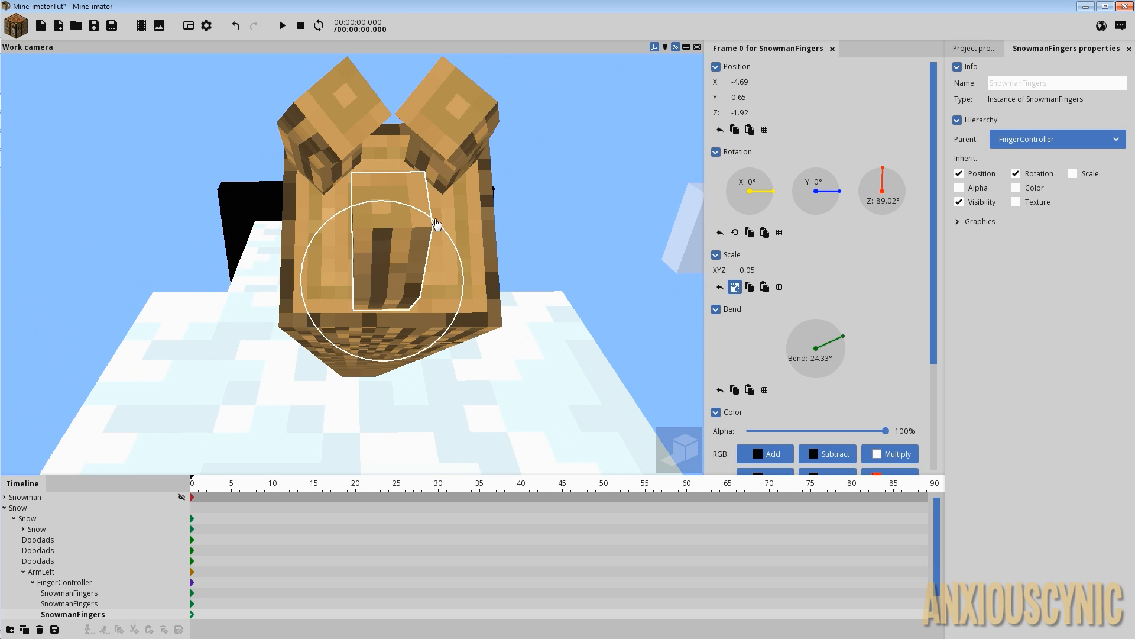
drag(380, 179, 386, 197)
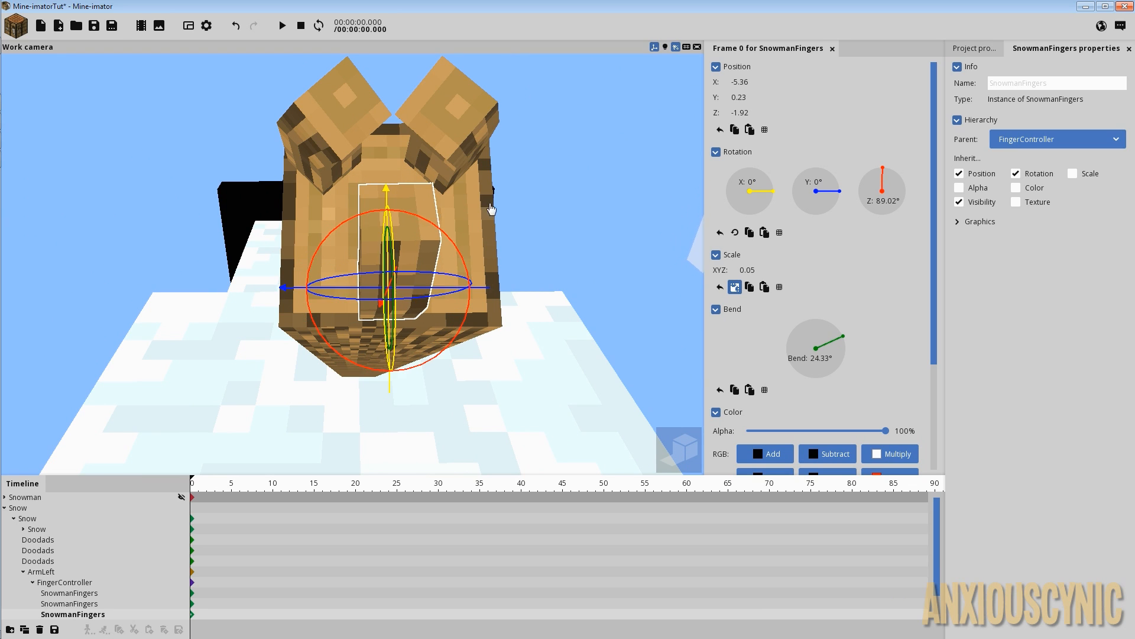
- Save the project with the three fingers in place
drag(491, 210, 503, 184)
scroll(462, 195, down, 4)
mouse_move(416, 172)
mouse_down()
mouse_move(418, 162)
mouse_move(416, 171)
mouse_up()
scroll(415, 172, down, 2)
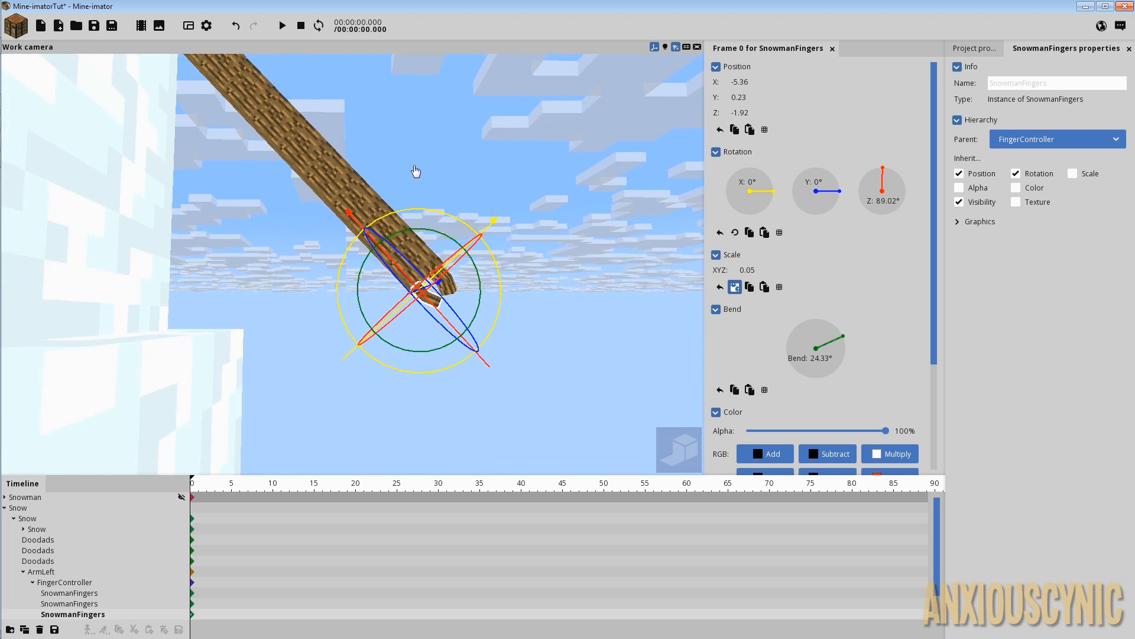
scroll(426, 174, down, 5)
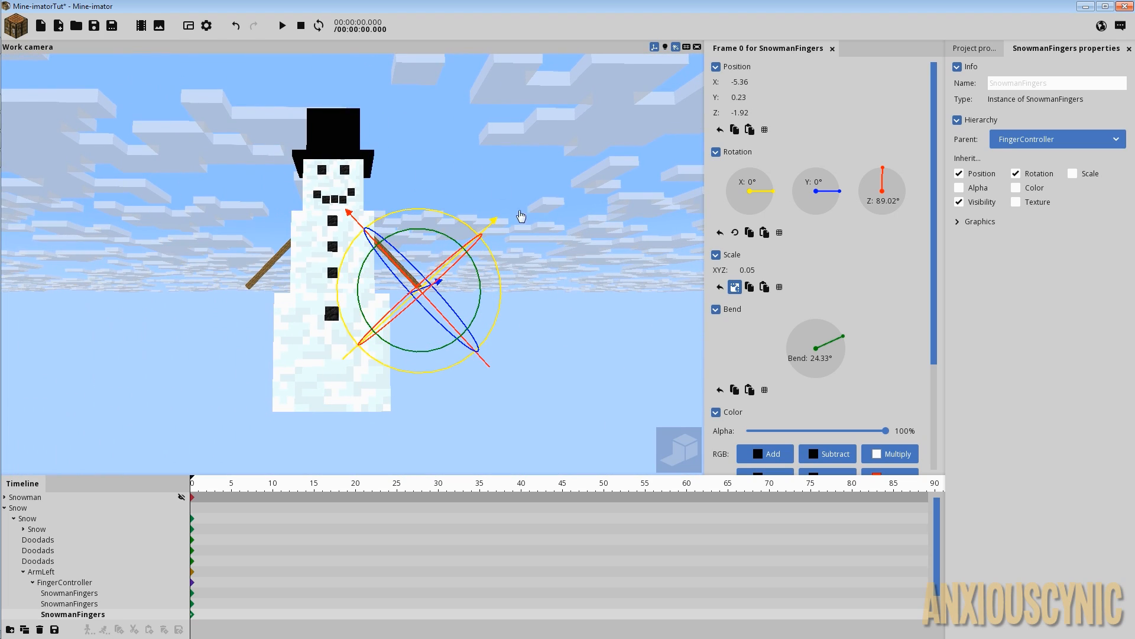
key(ctrl+s)
- Scale the last SnowmanFingers copy to 0.1, then place it at about Z 1.33 with an X rotation of about 38.25°
drag(562, 308, 547, 291)
scroll(562, 307, up, 3)
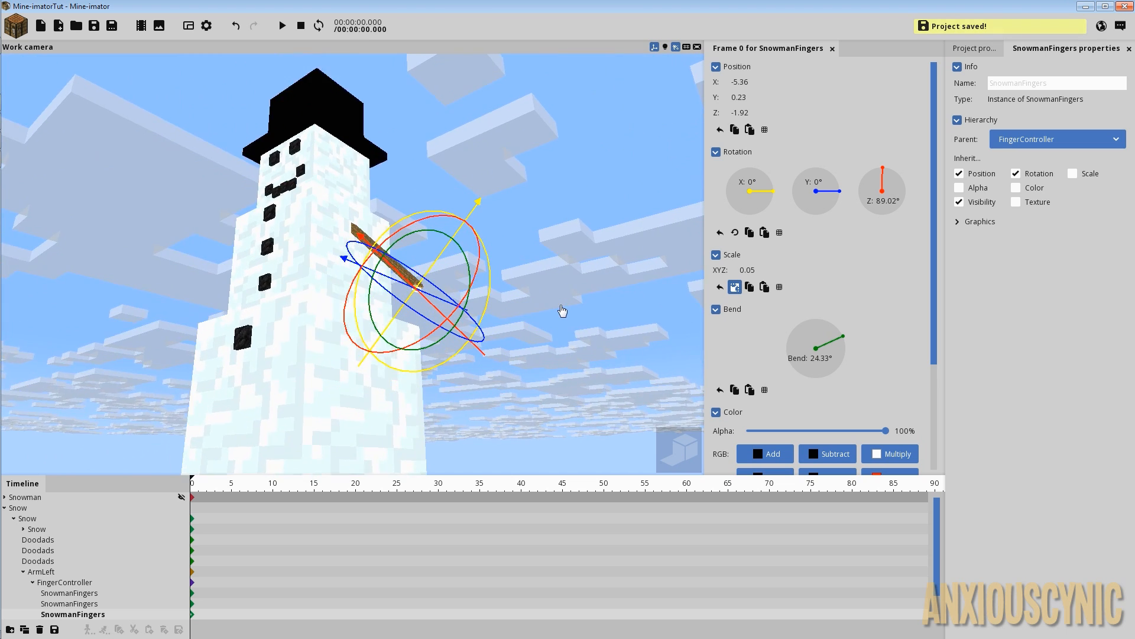
scroll(562, 310, up, 6)
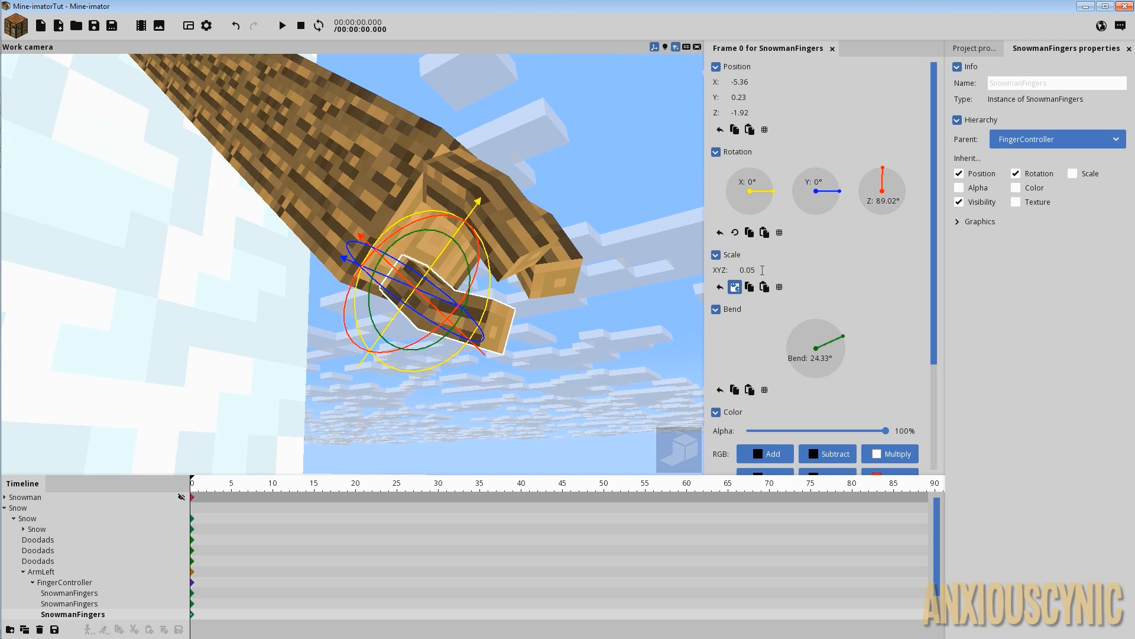
click(763, 270)
text(0.1)
drag(582, 268, 644, 281)
scroll(582, 267, down, 4)
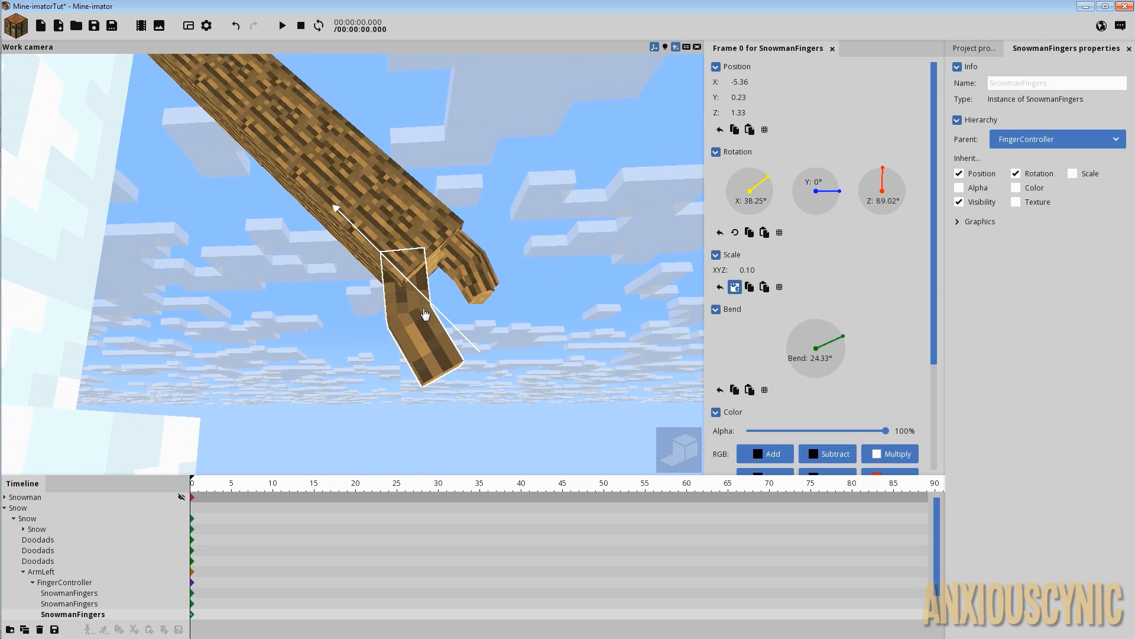
drag(473, 216, 482, 220)
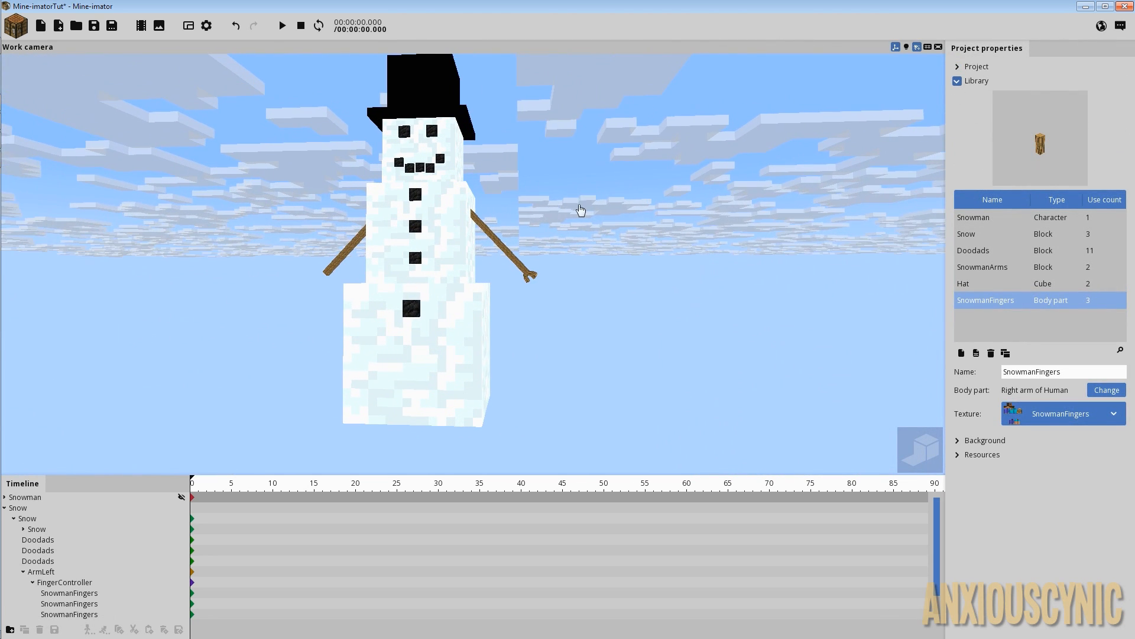
- Adjust the second SnowmanFingers copy to an X rotation of about 53.05° and a bend of about 22.90°
scroll(596, 230, up, 5)
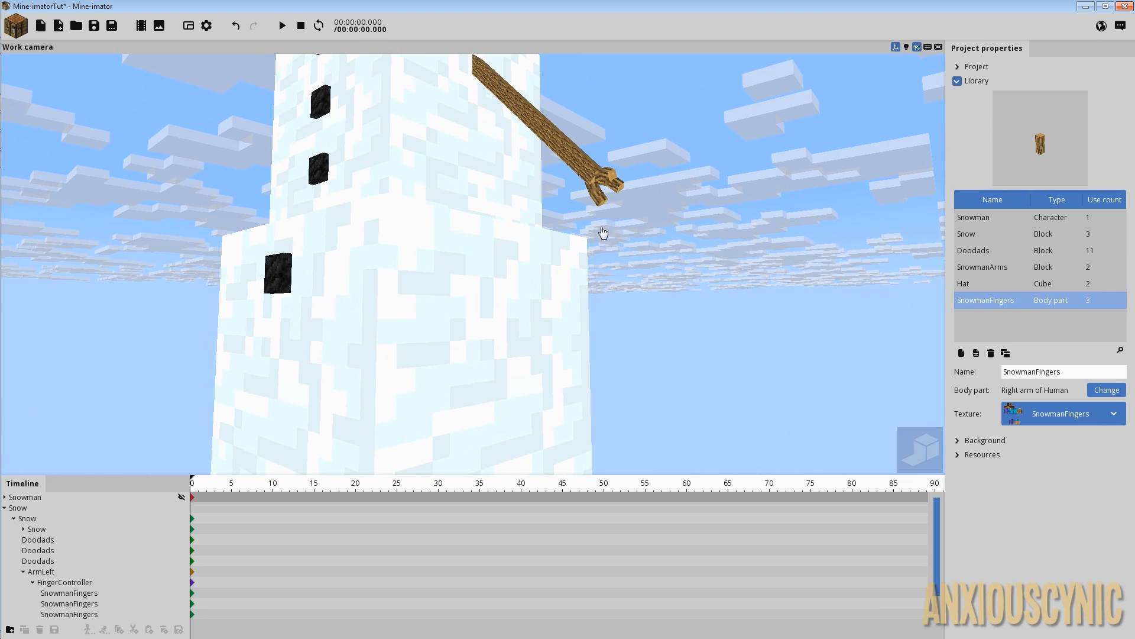
click(615, 182)
drag(550, 231, 450, 270)
scroll(477, 246, up, 3)
scroll(474, 240, down, 3)
scroll(450, 271, up, 2)
click(425, 242)
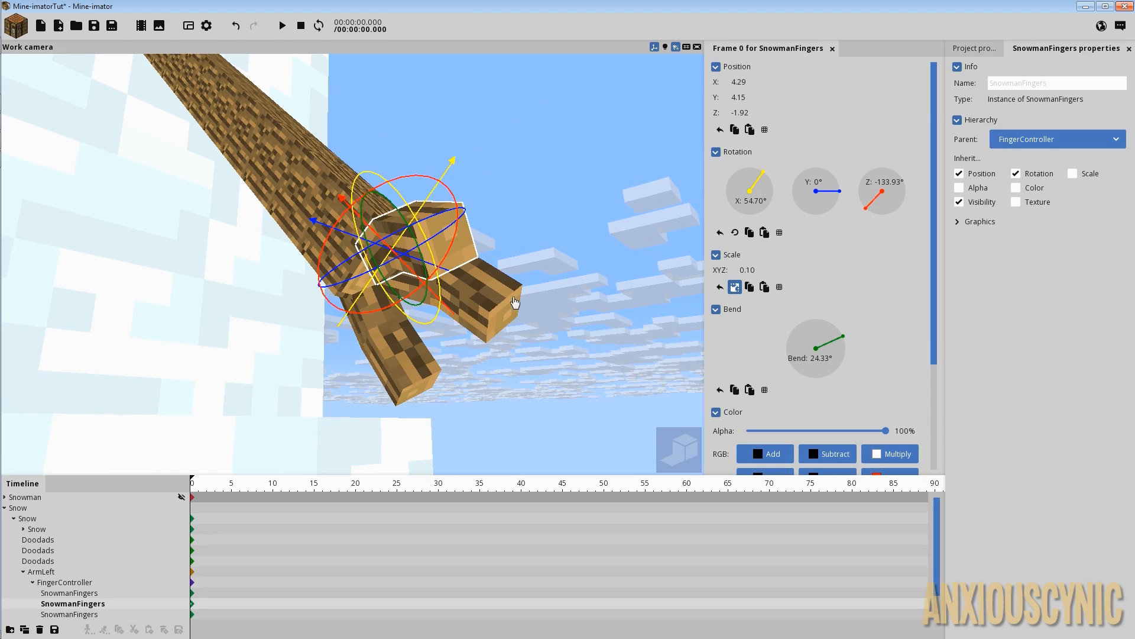
drag(515, 303, 514, 260)
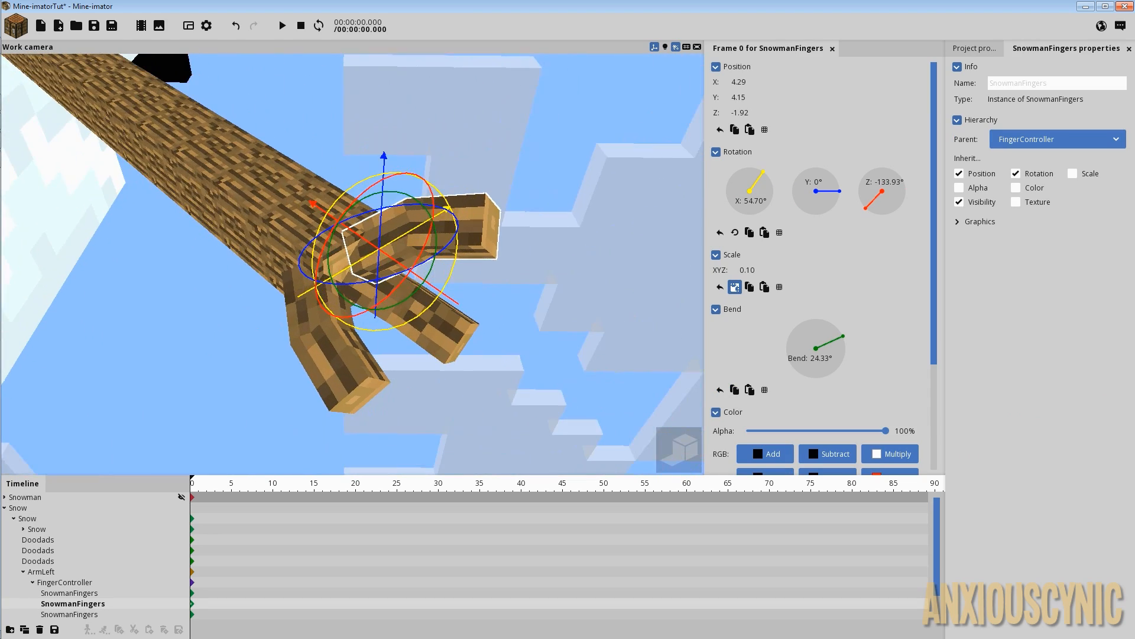
mouse_move(401, 194)
mouse_down()
mouse_move(414, 216)
mouse_move(401, 192)
mouse_move(446, 196)
mouse_move(448, 206)
mouse_move(418, 182)
mouse_up()
drag(568, 230, 514, 284)
scroll(514, 284, down, 4)
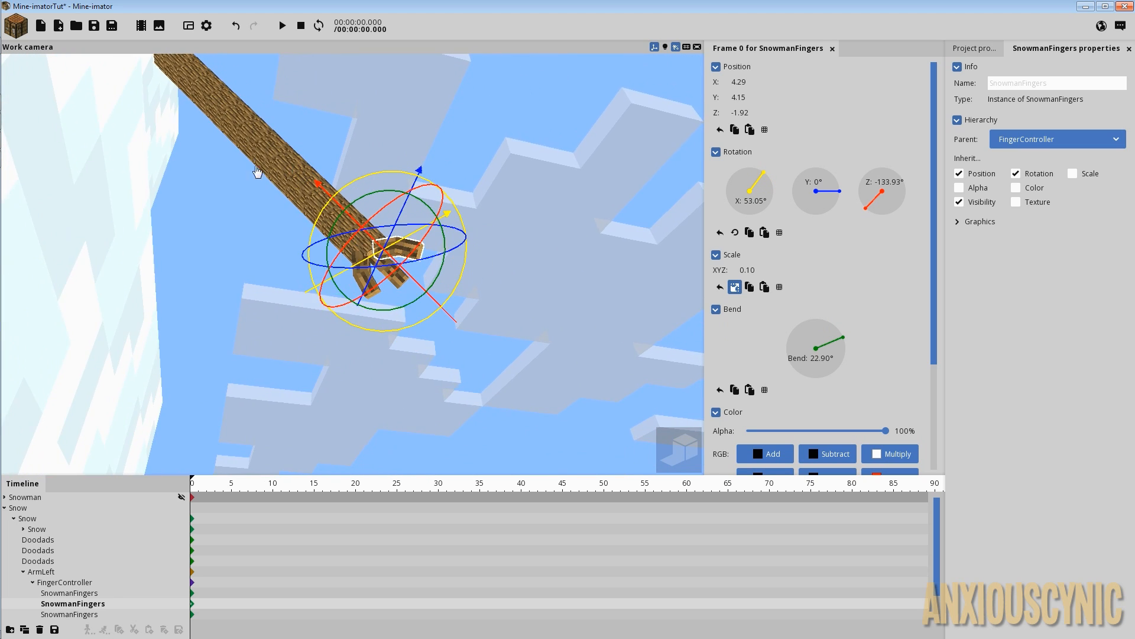
- Delete the fingerless ArmRight from the snowman
drag(257, 172, 365, 223)
scroll(365, 223, down, 3)
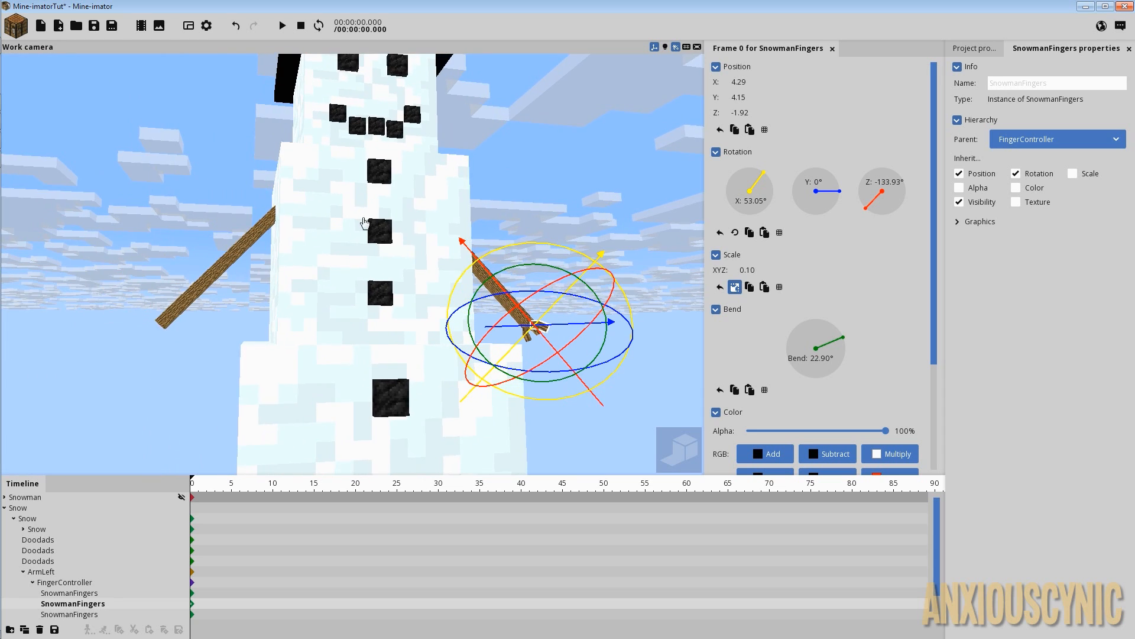
right_drag(365, 223, 343, 214)
click(288, 211)
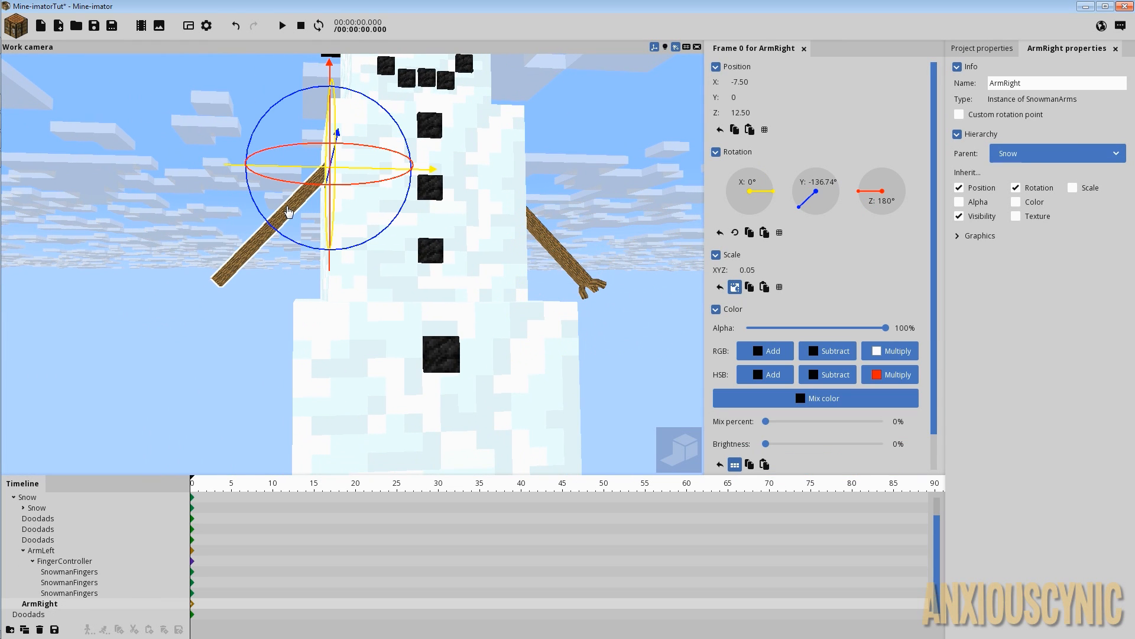
click(39, 629)
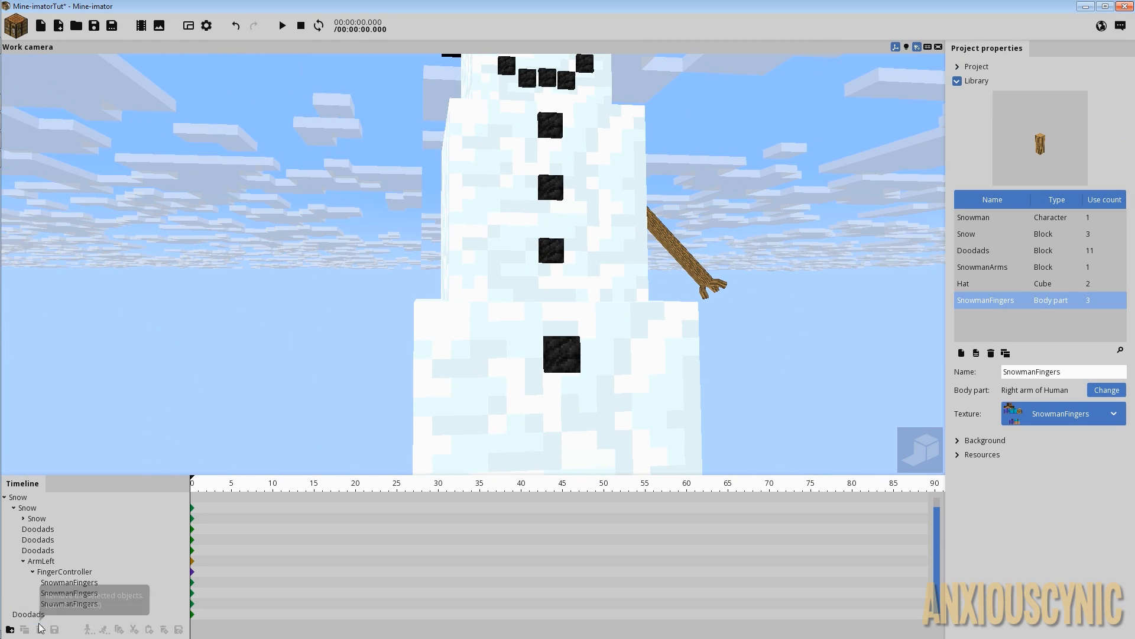
- Duplicate ArmLeft together with its fingers and name the copy ArmRight
click(23, 560)
click(33, 572)
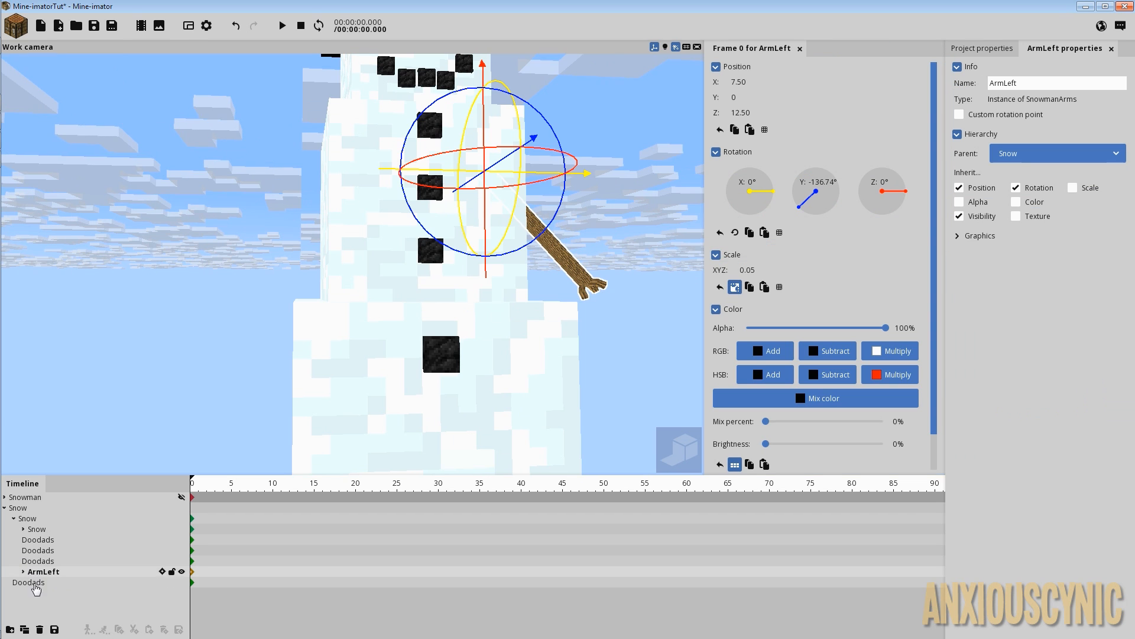
click(25, 630)
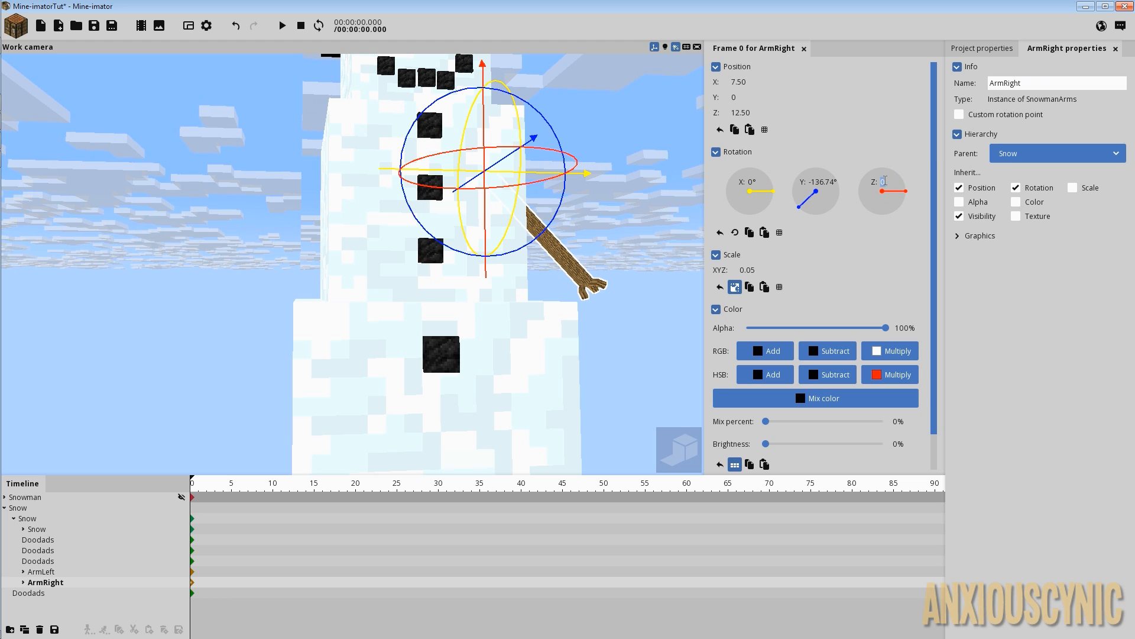
- Set ArmRight's Z rotation to 180° and its X position to -7.50
text(180)
key(Return)
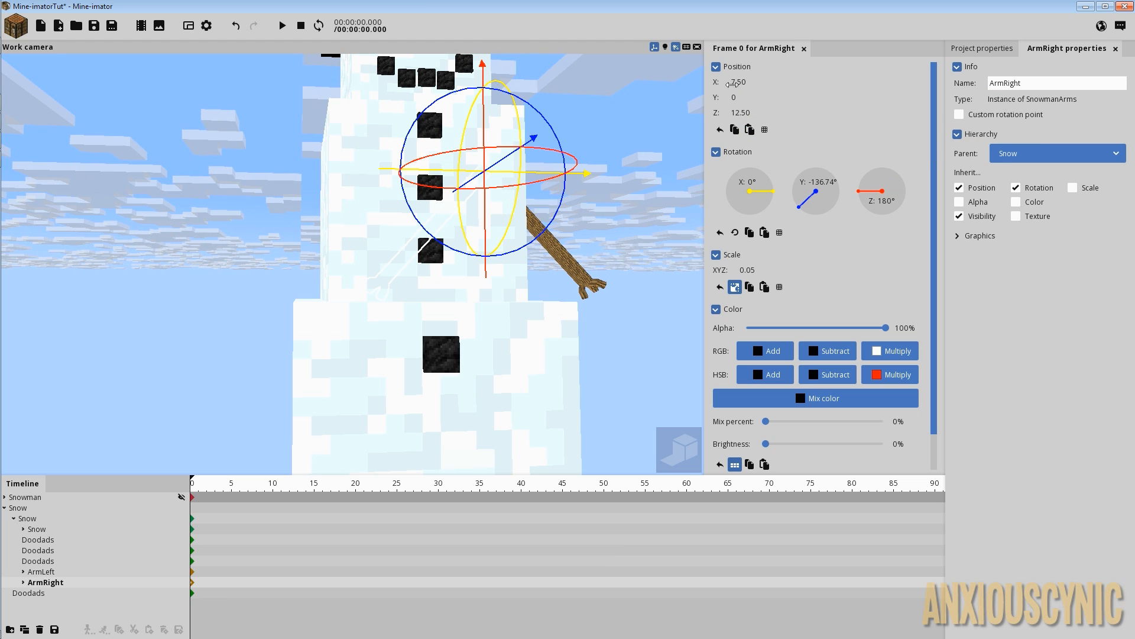
text(-)
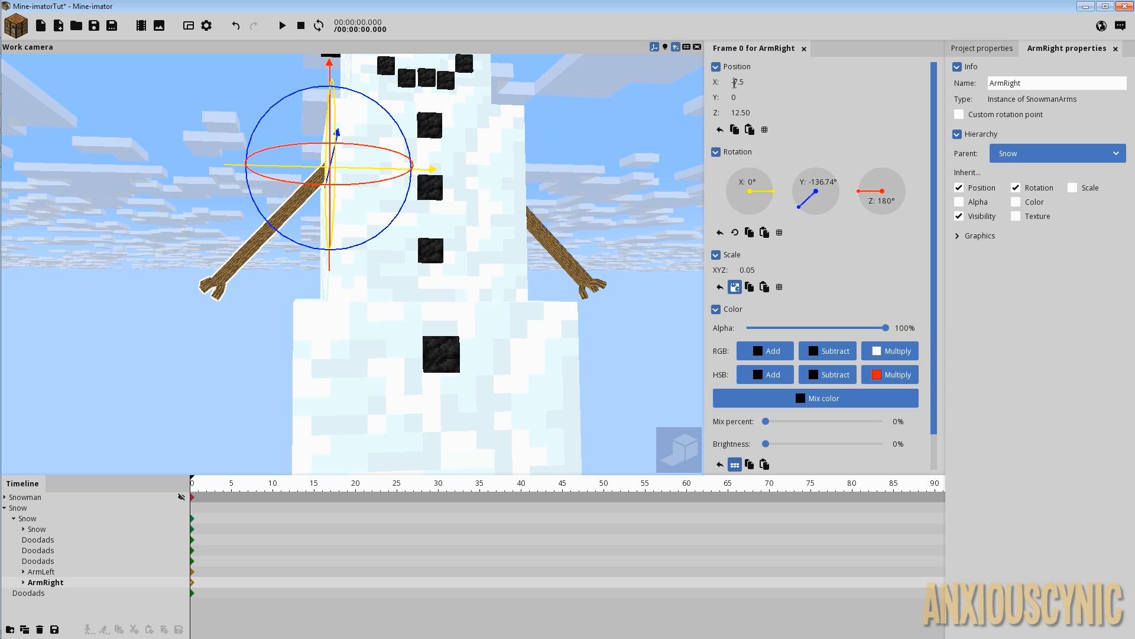
- Deselect ArmRight and save the project
mouse_move(581, 177)
mouse_down()
mouse_move(547, 178)
mouse_move(580, 177)
mouse_up()
scroll(544, 194, down, 3)
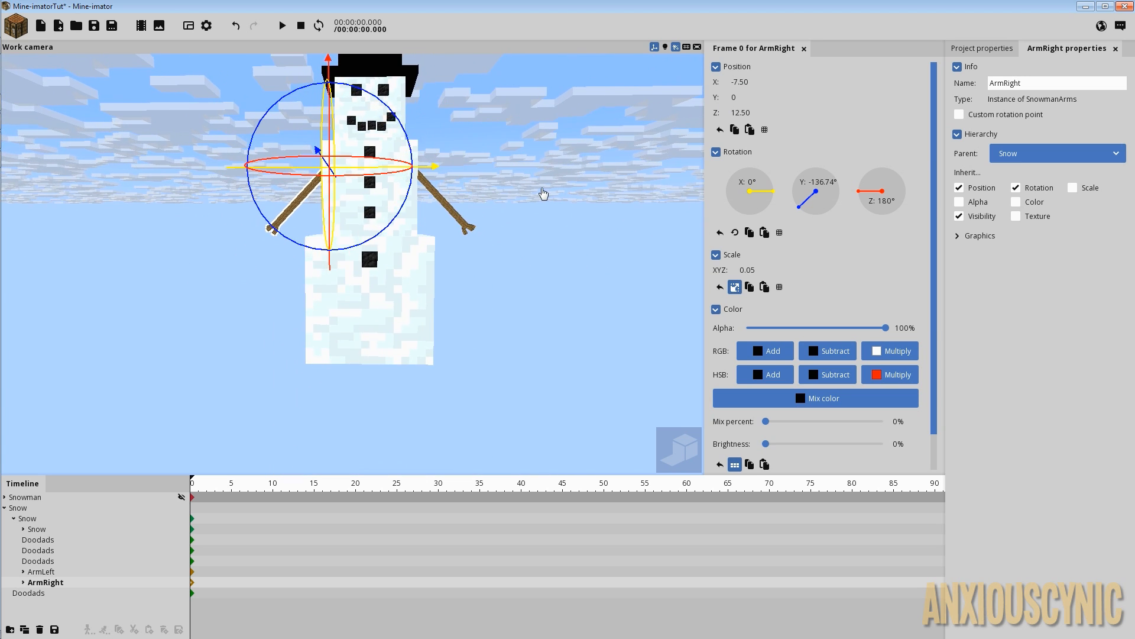
click(543, 196)
right_drag(579, 204, 567, 178)
key(ctrl+s)
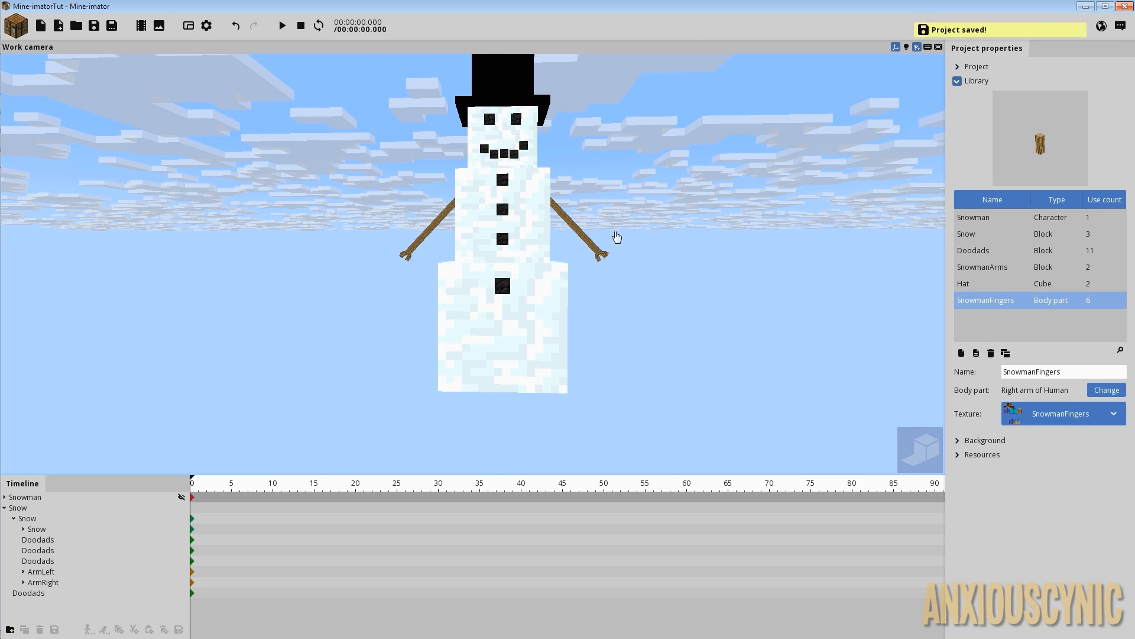
- Expand the head's Snow block and its Hat group in the timeline hierarchy
right_drag(664, 201, 659, 184)
drag(658, 184, 656, 220)
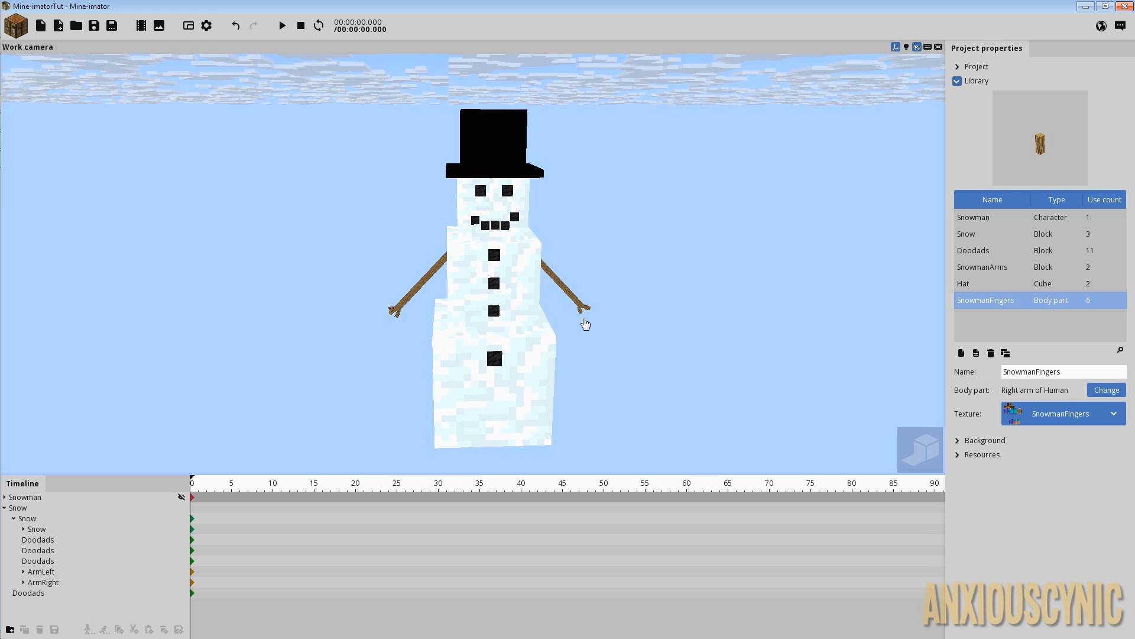
mouse_move(674, 281)
mouse_down()
mouse_move(648, 255)
mouse_move(677, 231)
mouse_move(721, 230)
mouse_move(692, 236)
mouse_move(671, 283)
mouse_move(579, 260)
mouse_move(569, 268)
mouse_move(642, 281)
mouse_move(562, 272)
mouse_move(573, 261)
mouse_move(627, 275)
mouse_move(677, 254)
mouse_move(654, 282)
mouse_up()
scroll(636, 261, up, 6)
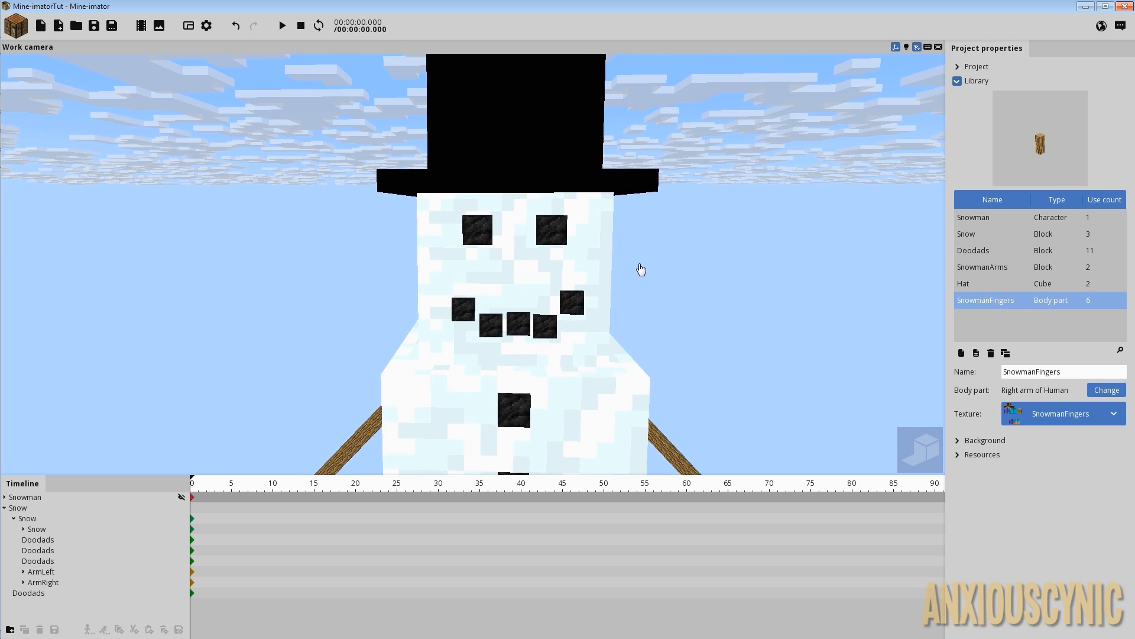
scroll(532, 304, up, 4)
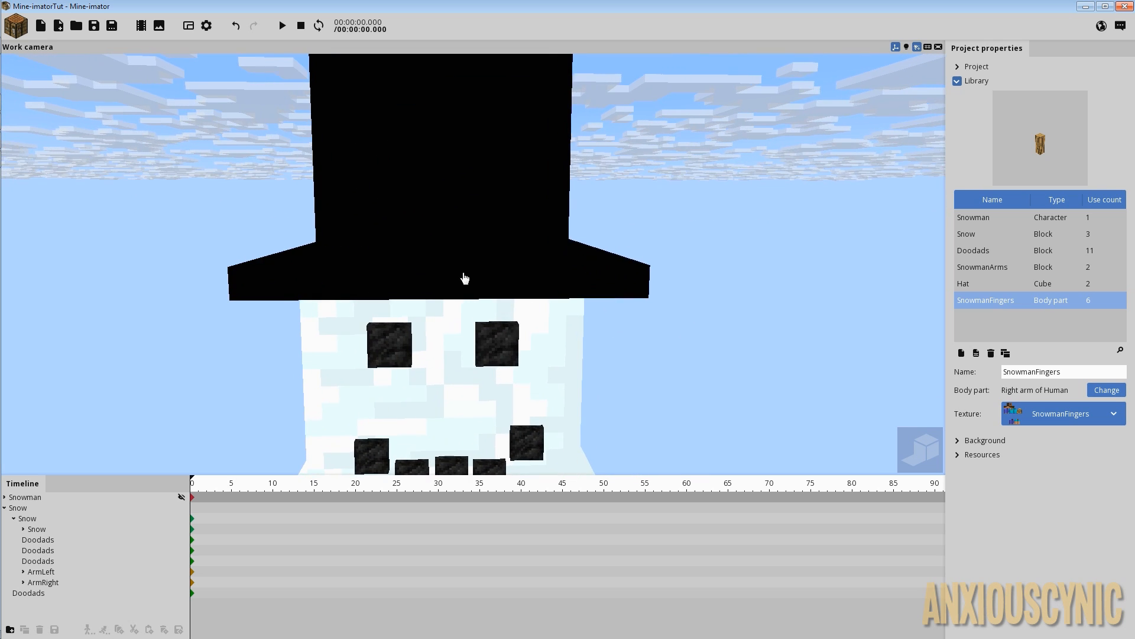
click(24, 529)
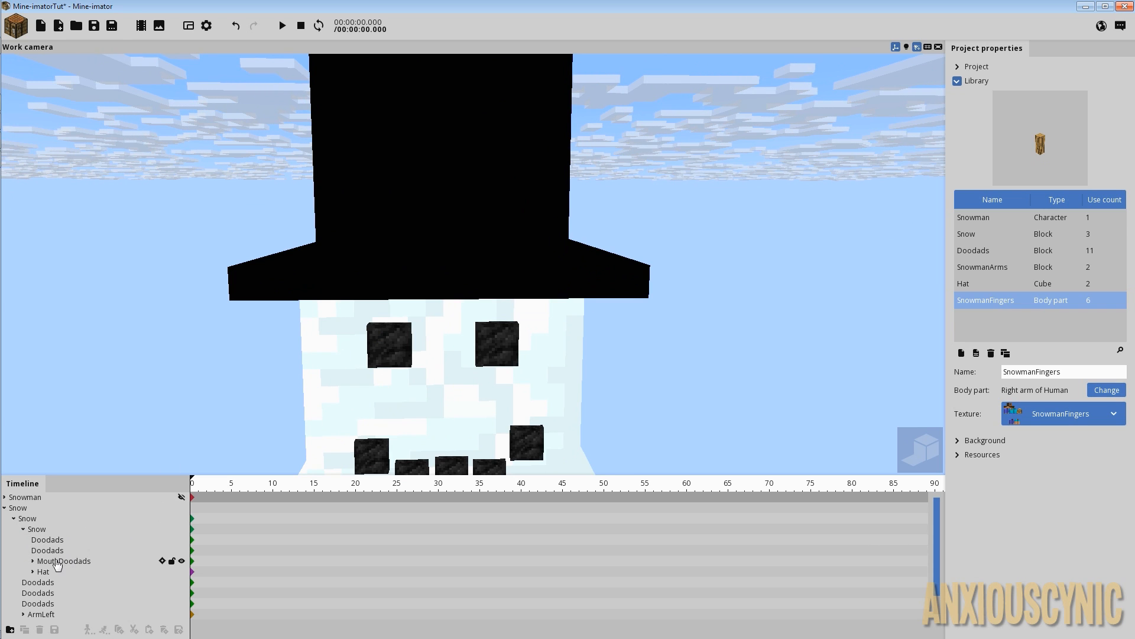
click(57, 562)
click(39, 572)
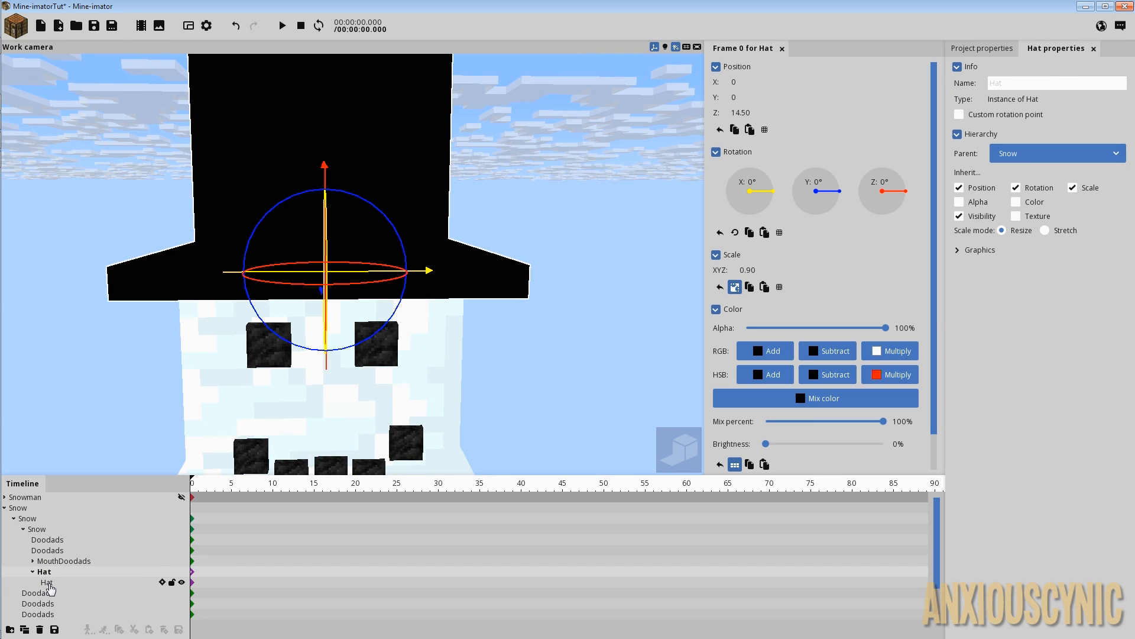
click(48, 582)
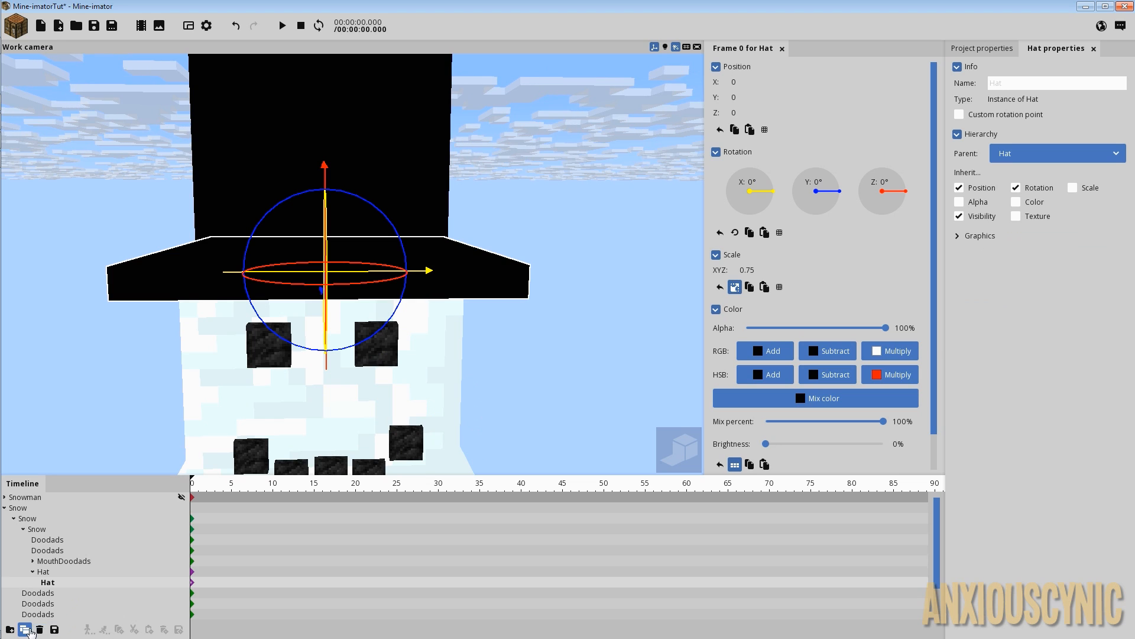
click(24, 629)
drag(326, 172, 325, 151)
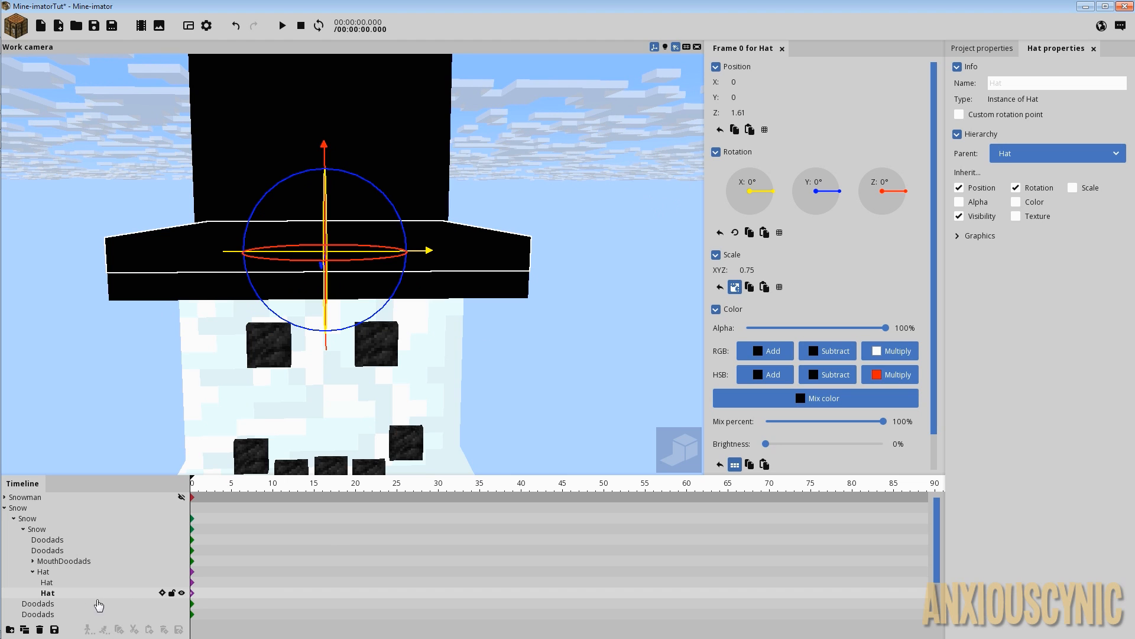
click(39, 629)
- Duplicate the upper Hat, delete the copy's brim child and parent the copy under the original Hat
click(58, 572)
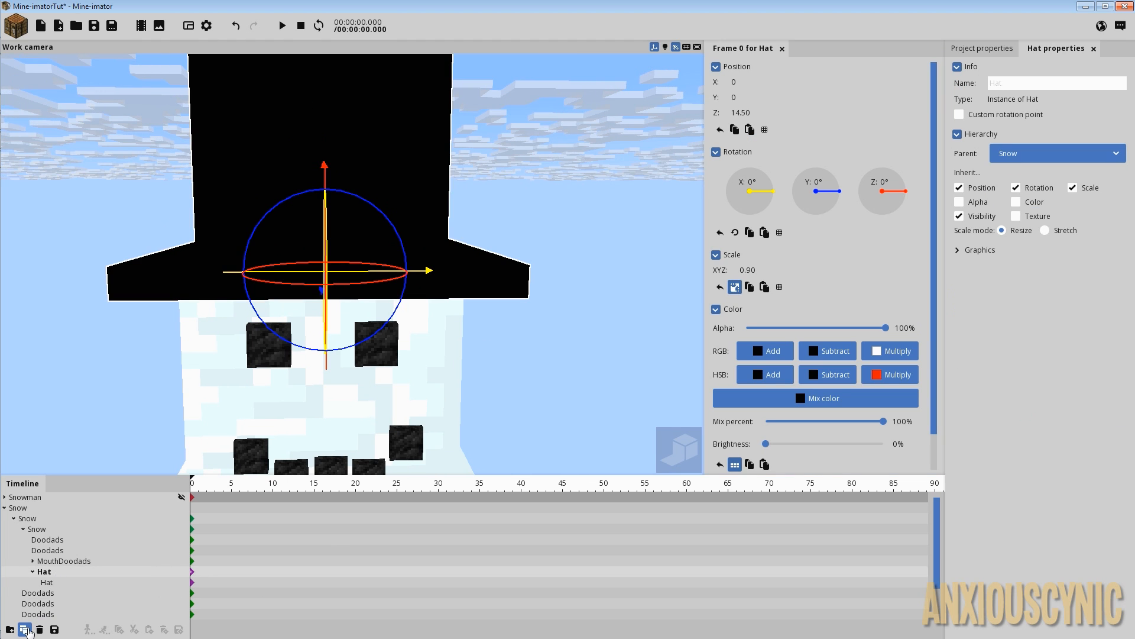
click(24, 629)
click(48, 603)
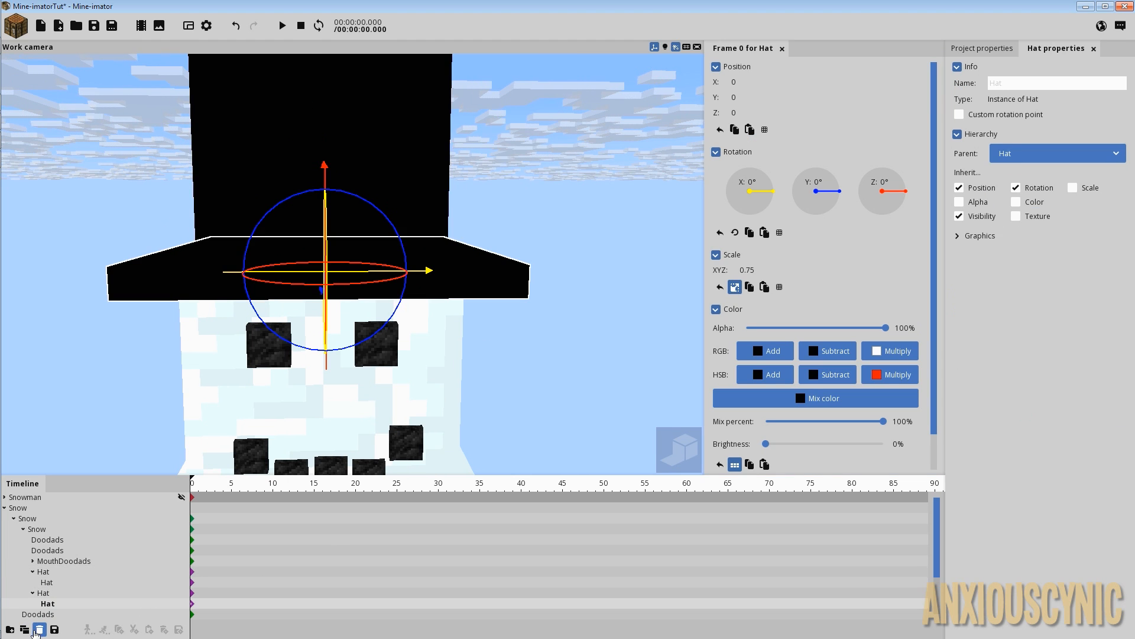
click(39, 629)
click(40, 594)
drag(37, 594, 48, 572)
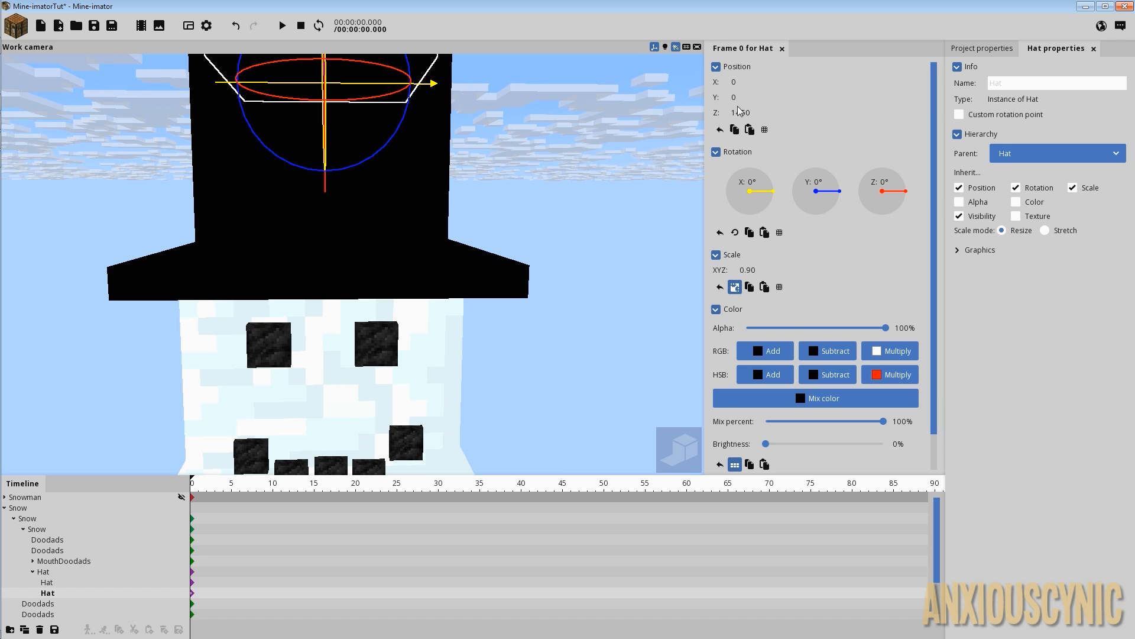
- Move the Hat copy to Z 0 and flatten it on its own Z scale to 0.16
drag(738, 110, 738, 113)
mouse_move(555, 218)
mouse_down()
mouse_move(467, 172)
mouse_move(561, 212)
mouse_up()
click(734, 287)
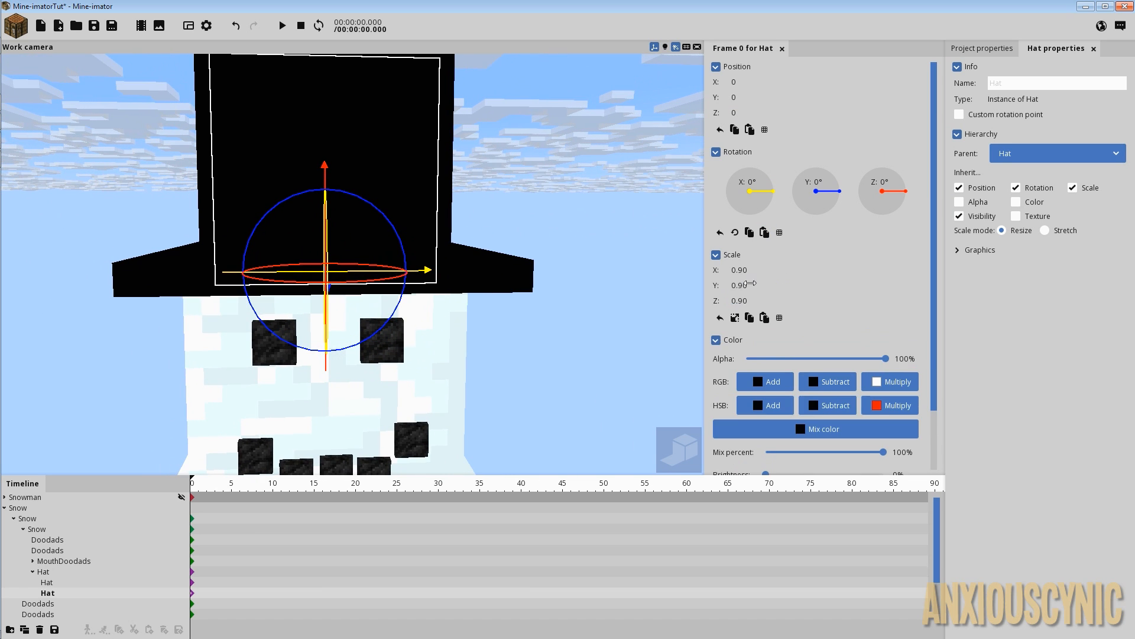
mouse_move(741, 300)
mouse_down()
mouse_move(686, 298)
mouse_move(753, 288)
mouse_up()
key(ctrl+z)
- Set the flattened Hat copy's mix color to a dark orange
scroll(886, 392, down, 3)
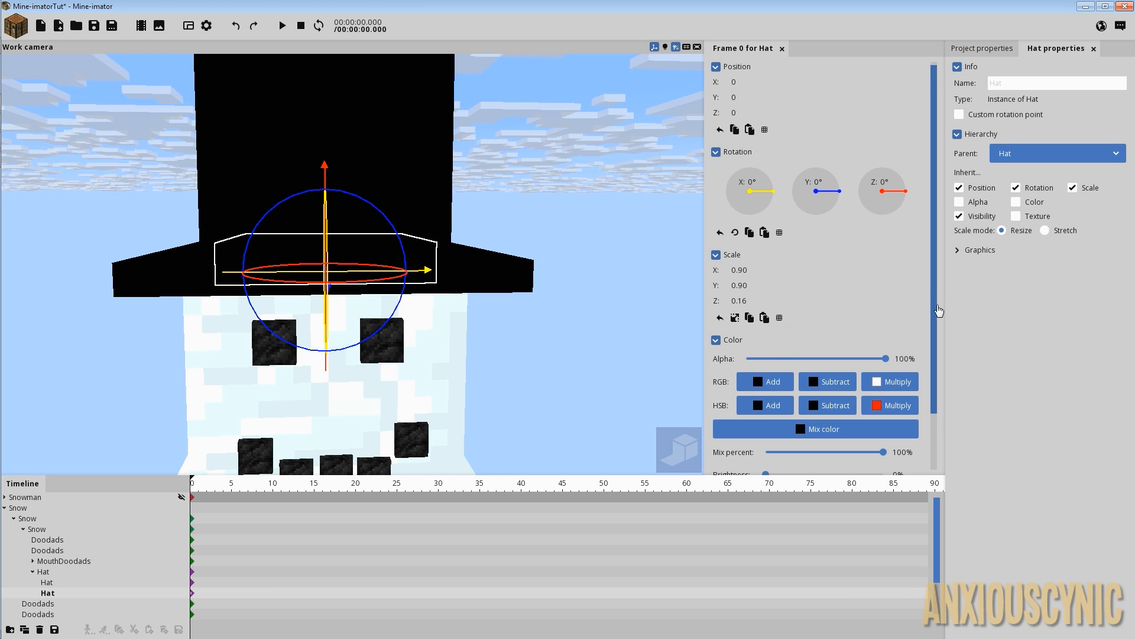
click(804, 362)
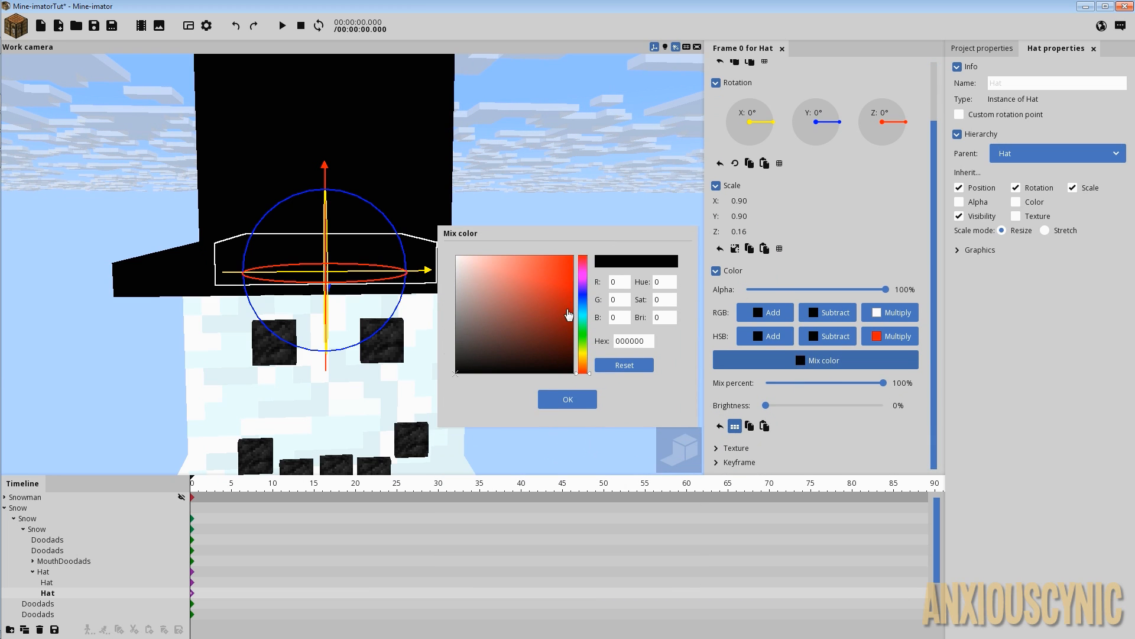
mouse_move(584, 349)
mouse_down()
mouse_move(587, 367)
mouse_move(587, 357)
mouse_up()
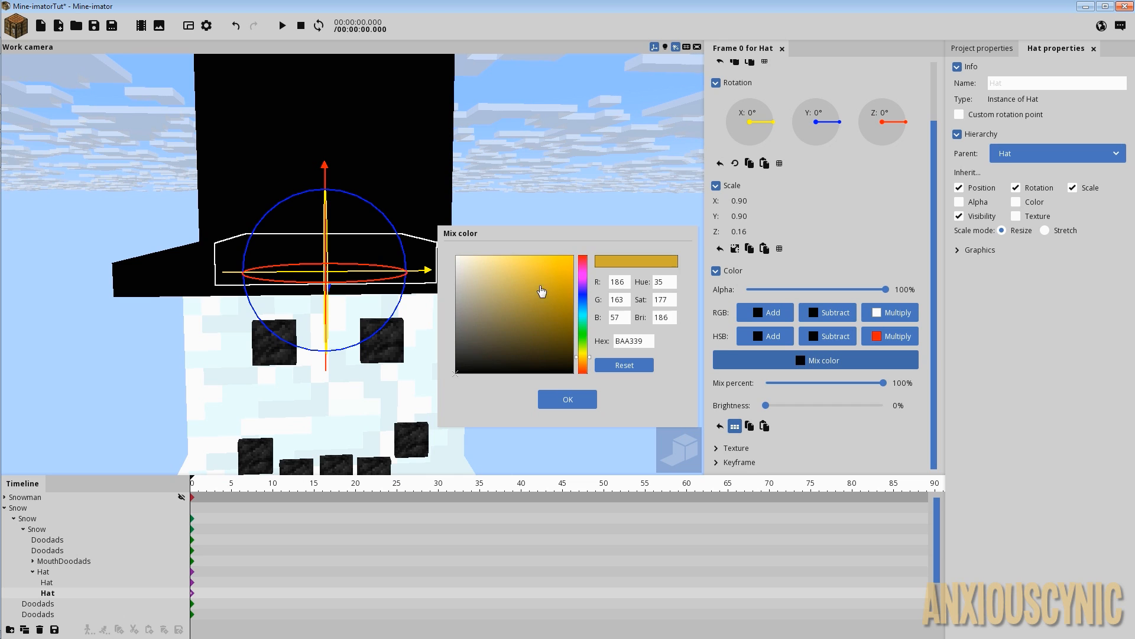
drag(537, 292, 587, 309)
drag(588, 364, 587, 367)
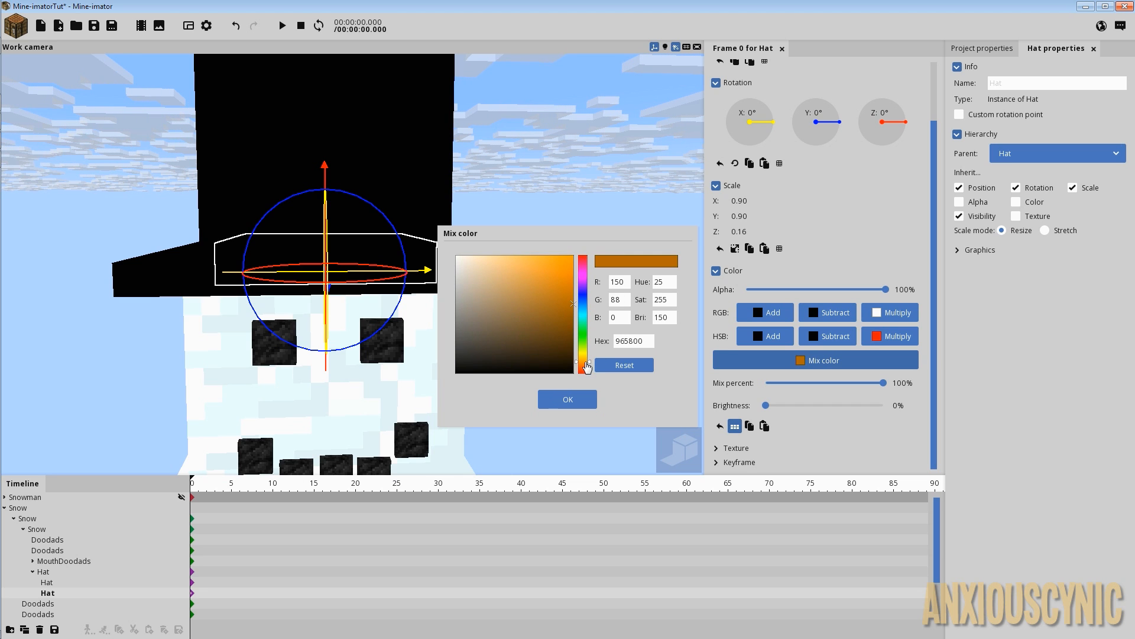
click(568, 399)
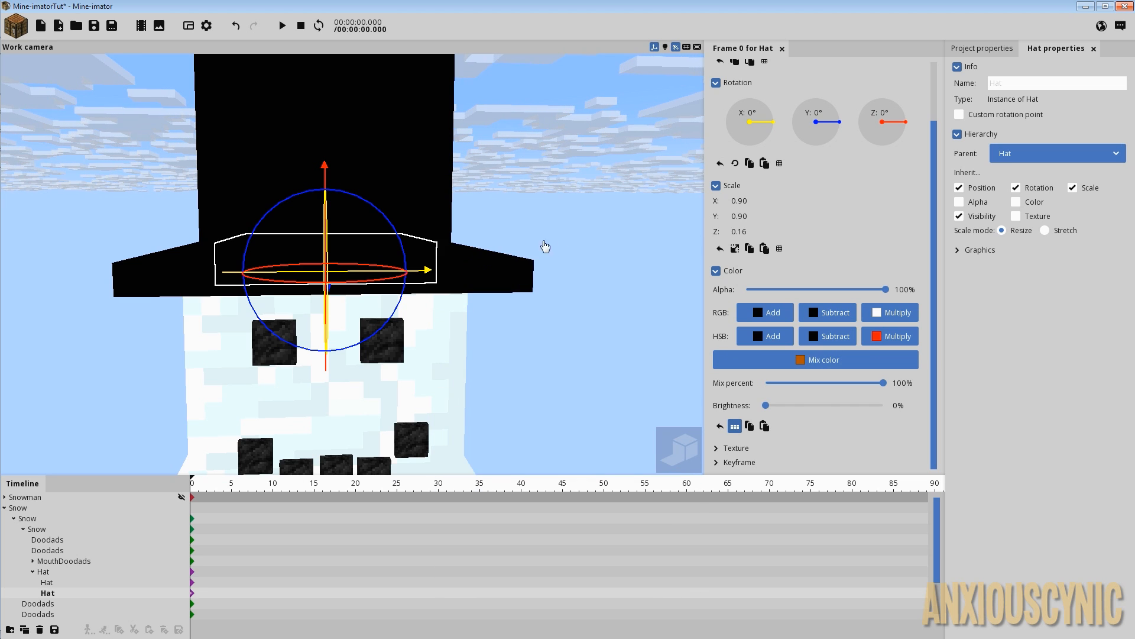
- Try widening the orange hat band to a scale of 1.2 on both X and Y
middle_drag(545, 246, 480, 236)
drag(324, 224, 335, 222)
key(ctrl+z)
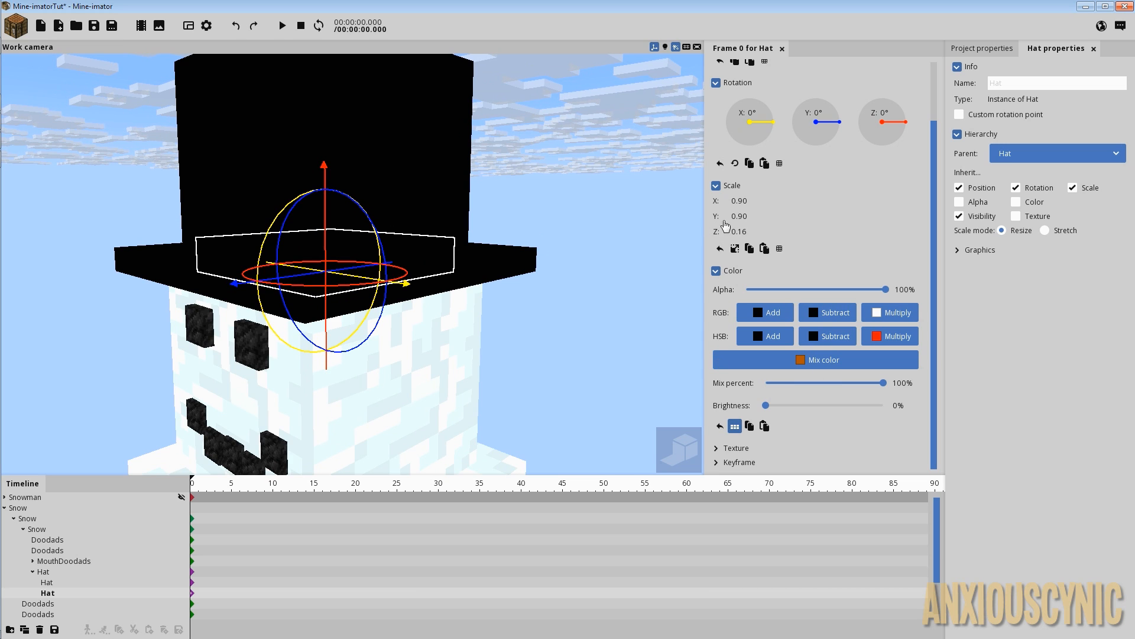
drag(742, 217, 750, 224)
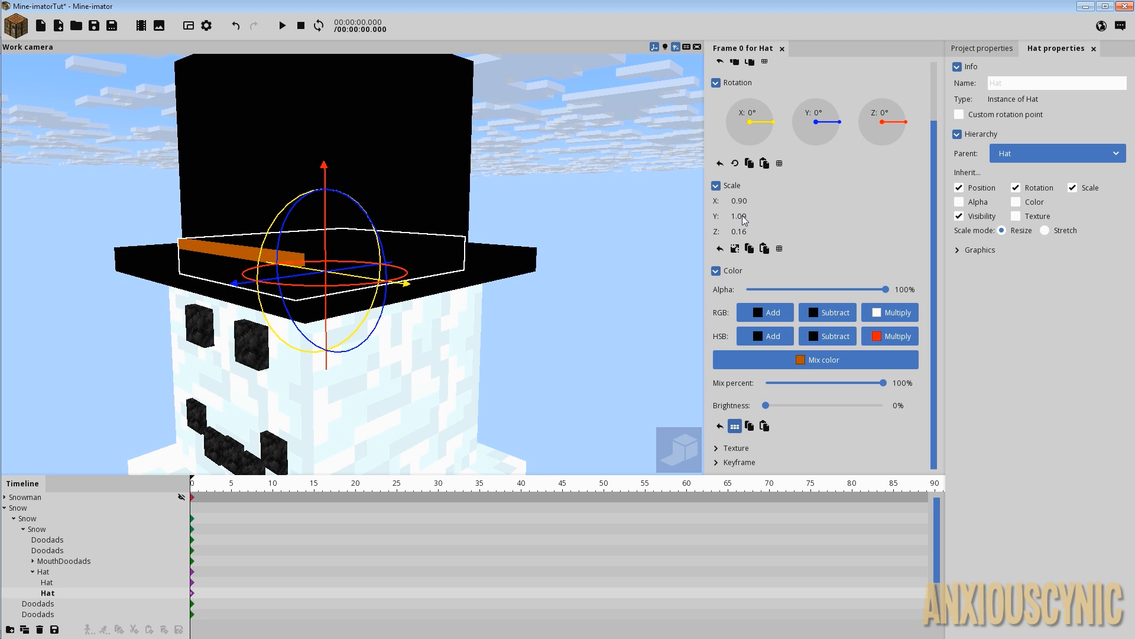
right_click(742, 216)
right_click(739, 198)
mouse_move(542, 233)
mouse_down()
mouse_move(427, 259)
mouse_move(559, 231)
mouse_up()
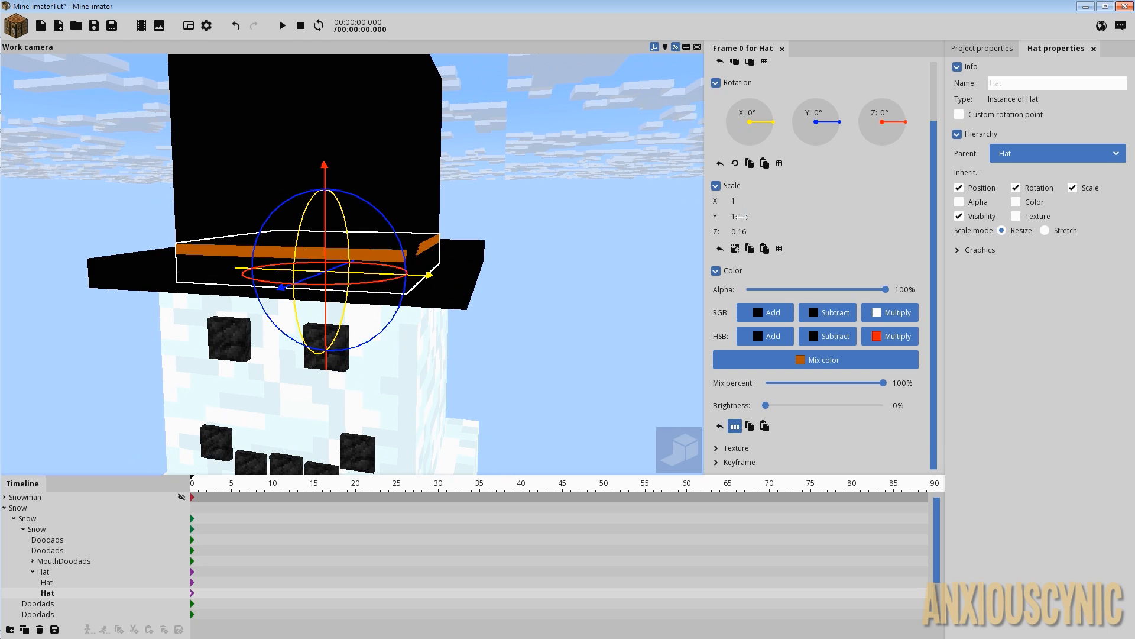
text(.2)
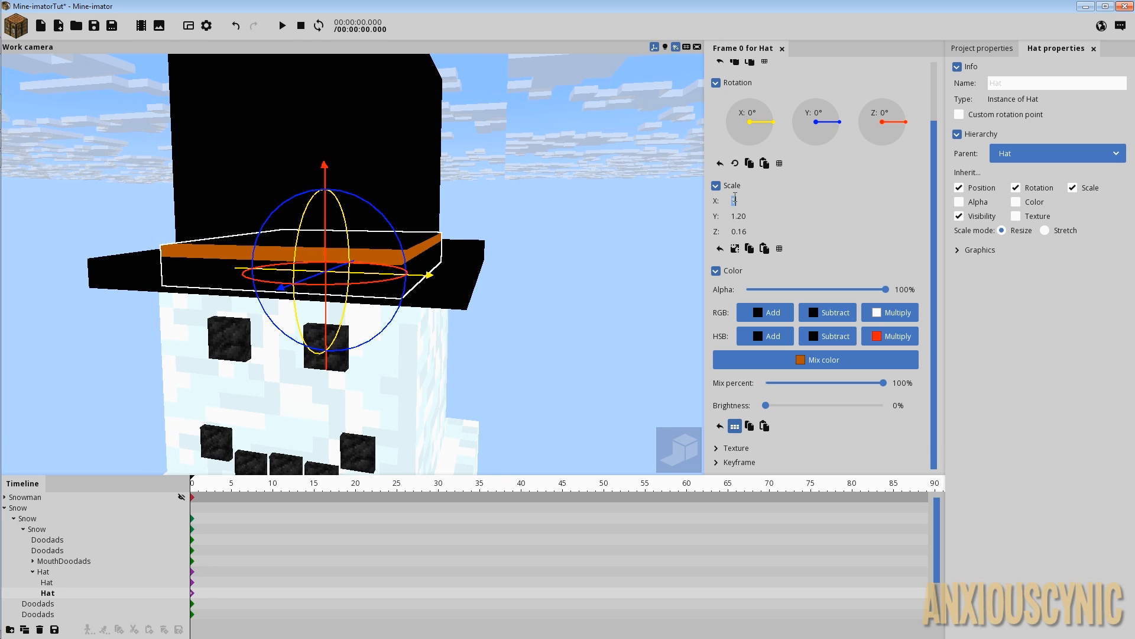
text(1.2)
- Set the orange hat band's X and Y scale to 1.05 so it sits close around the hat
middle_drag(572, 243, 767, 227)
drag(759, 217, 755, 216)
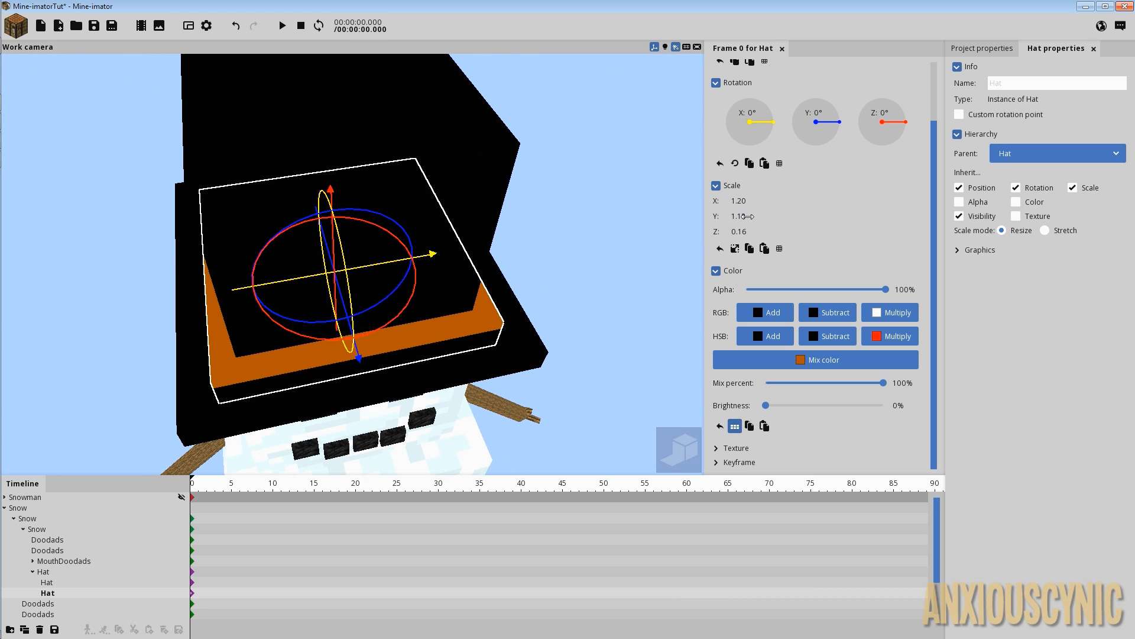
text(1.)
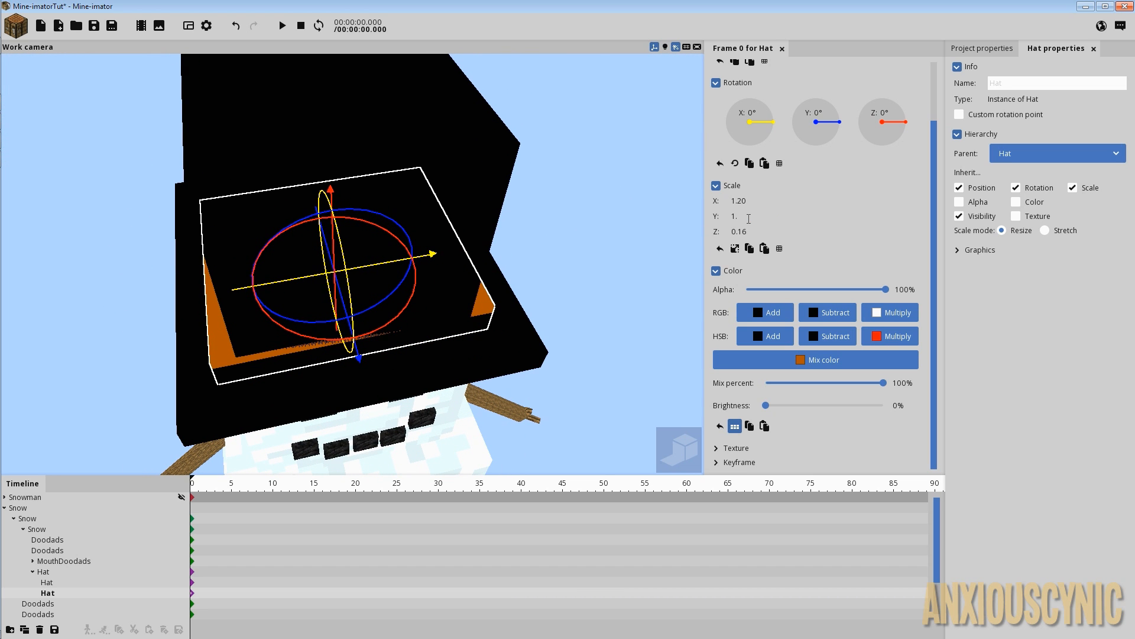
text(05)
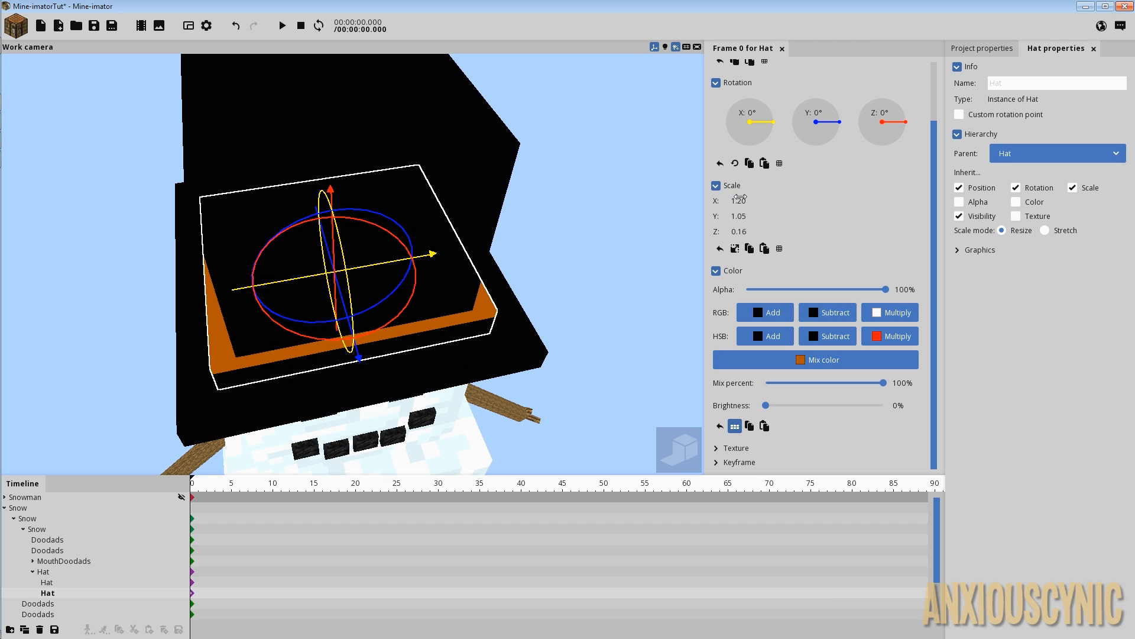
text(1.05)
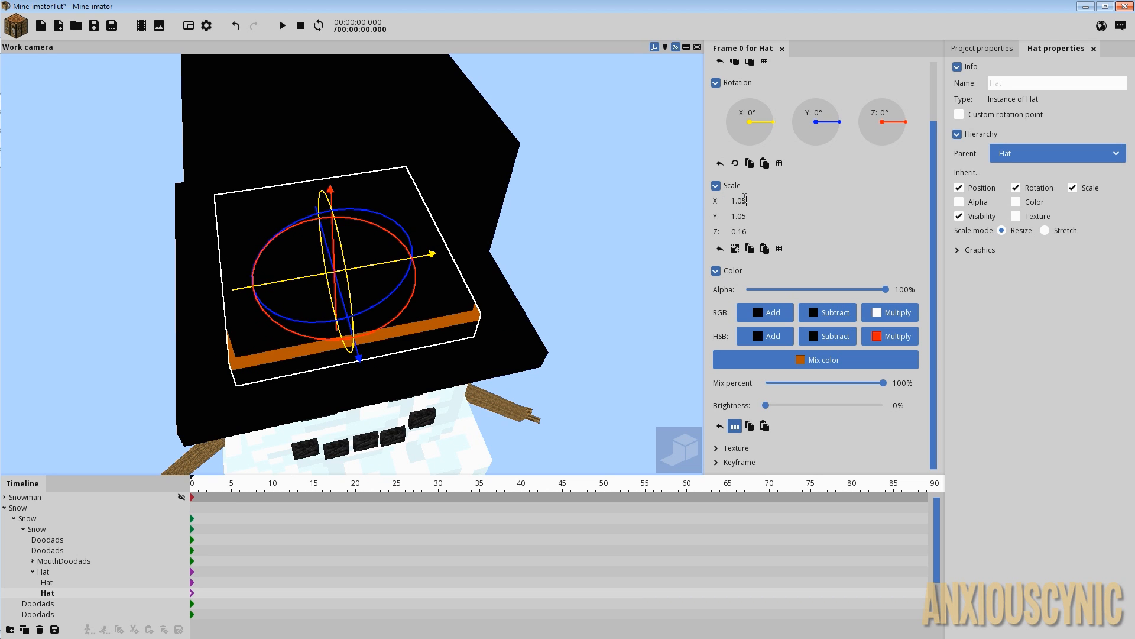
- Raise the orange band slightly along Z so it rests on top of the hat's brim
middle_drag(473, 324, 380, 259)
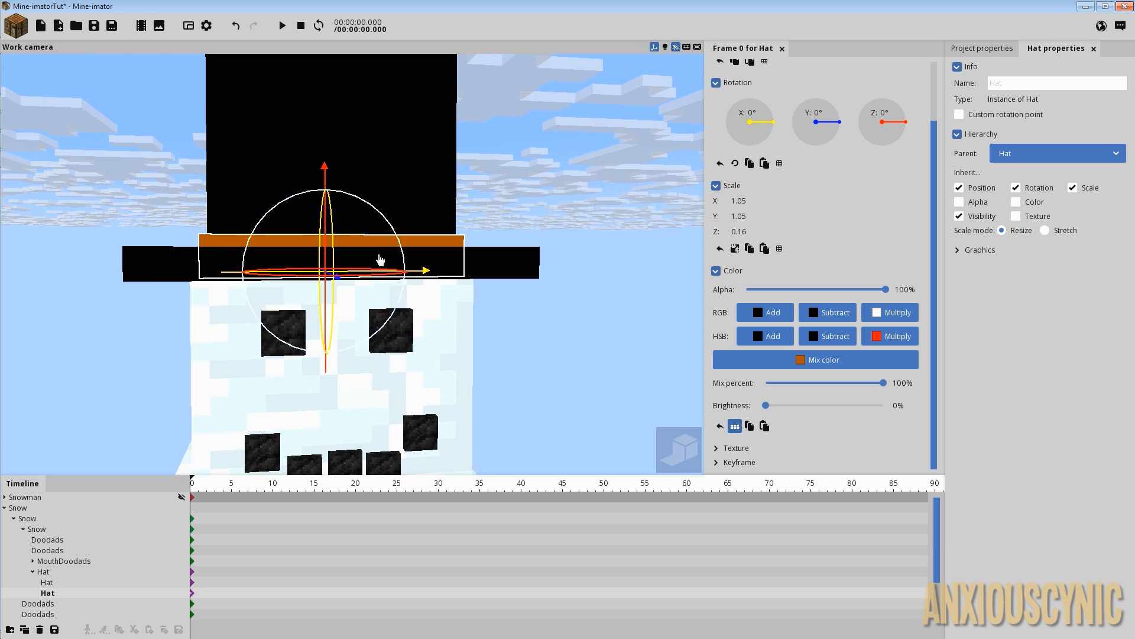
drag(327, 178, 327, 158)
mouse_move(462, 172)
mouse_down()
mouse_move(425, 214)
mouse_move(456, 192)
mouse_up()
- Save the project and deselect the hat band to view the whole snowman
scroll(455, 193, down, 4)
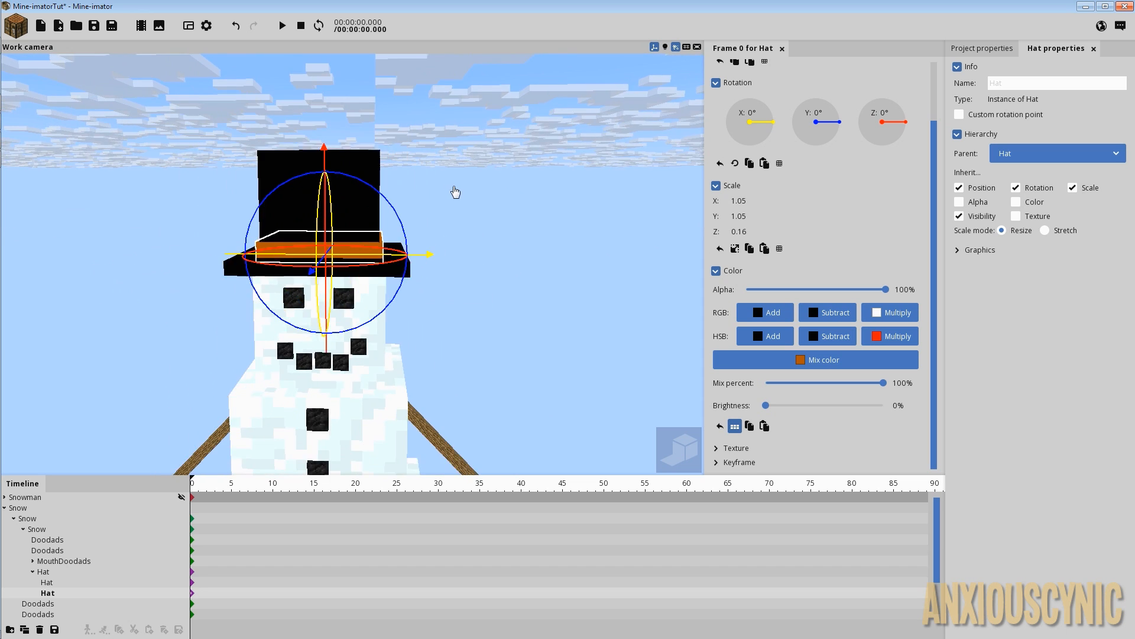
scroll(479, 224, down, 3)
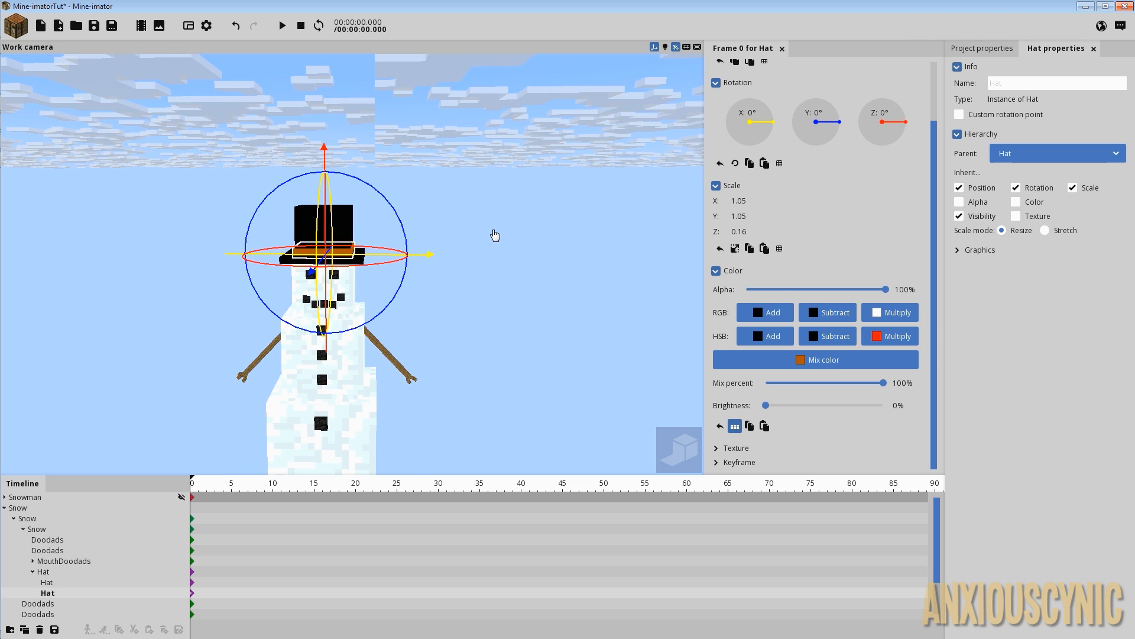
key(ctrl+s)
click(504, 250)
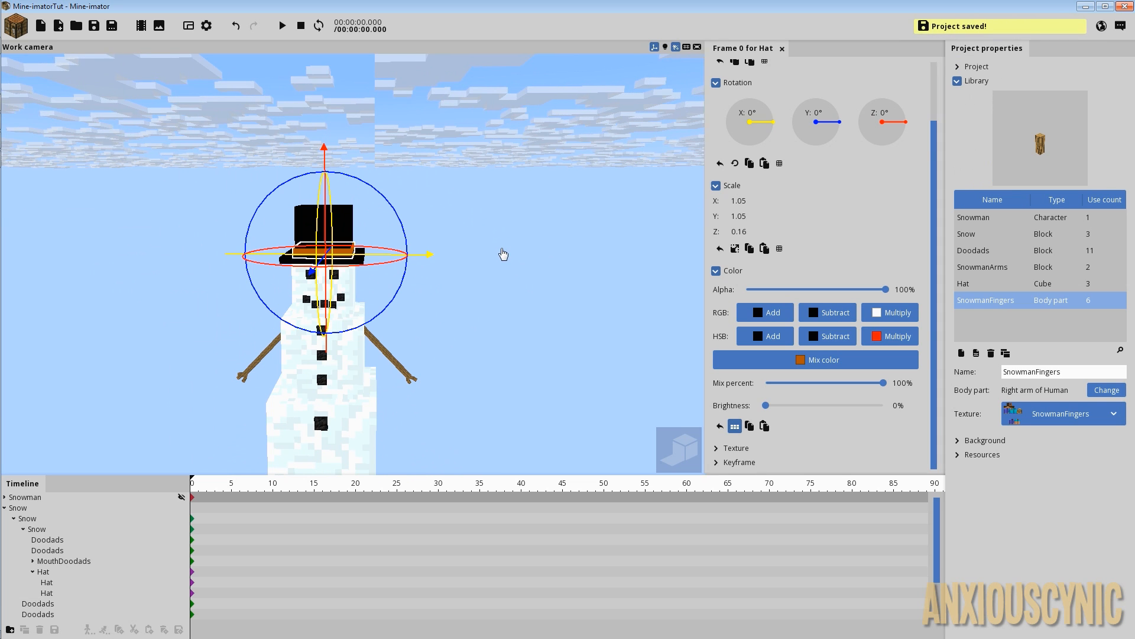
drag(538, 317, 516, 278)
right_drag(559, 269, 564, 286)
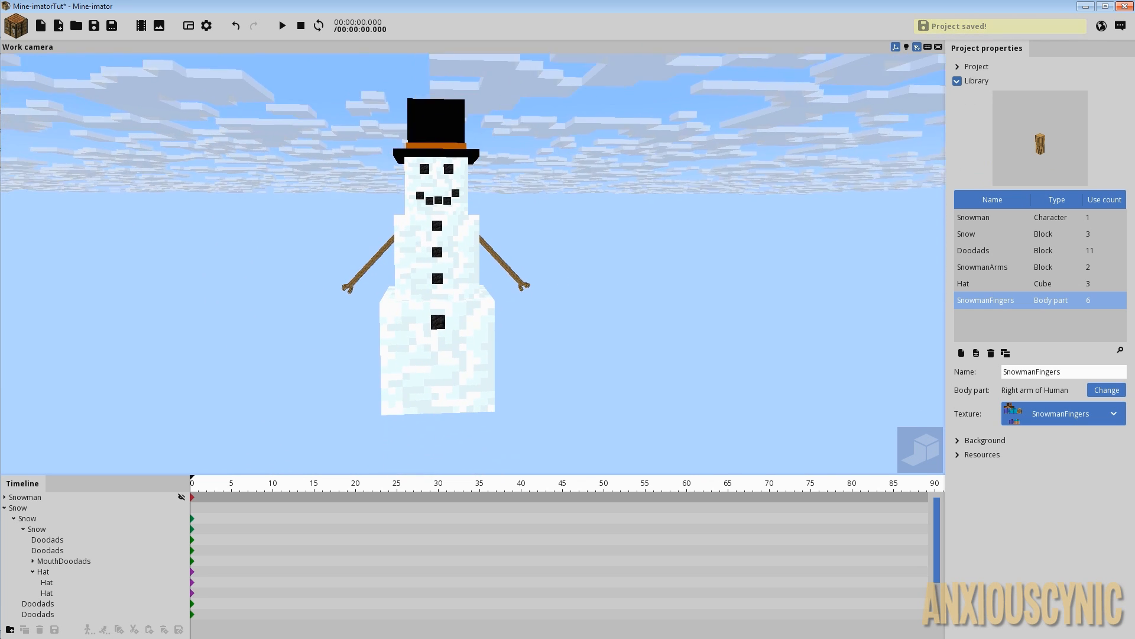
drag(565, 274, 565, 287)
right_drag(565, 286, 560, 281)
drag(564, 279, 563, 247)
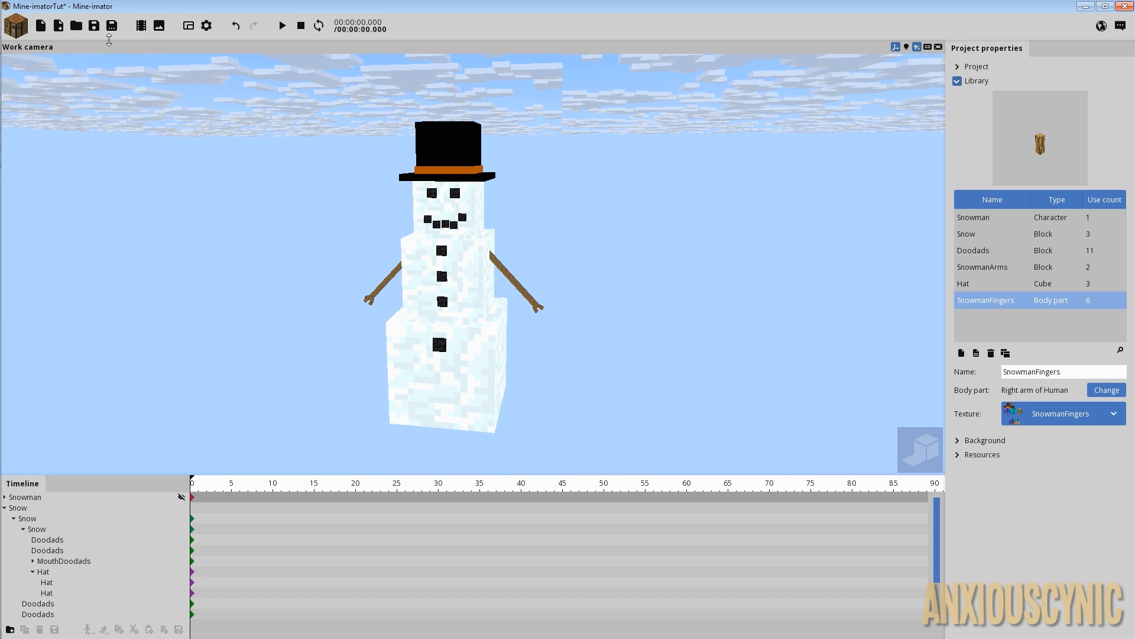
- Create a 3D carrot item using the Minecraft item image
click(16, 26)
click(125, 63)
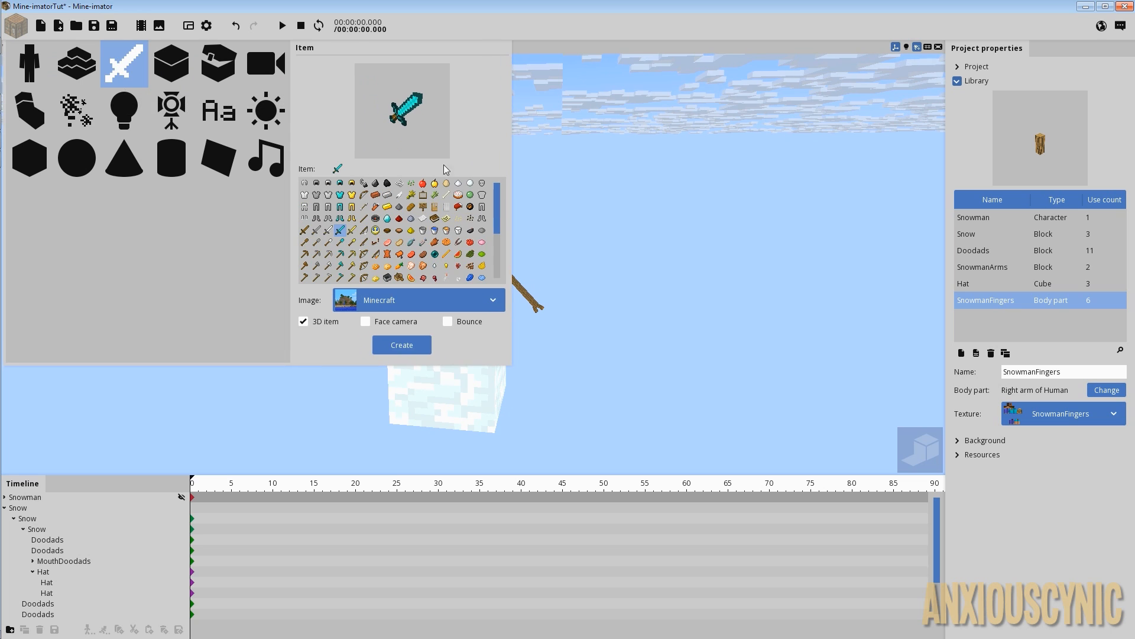
drag(498, 204, 507, 236)
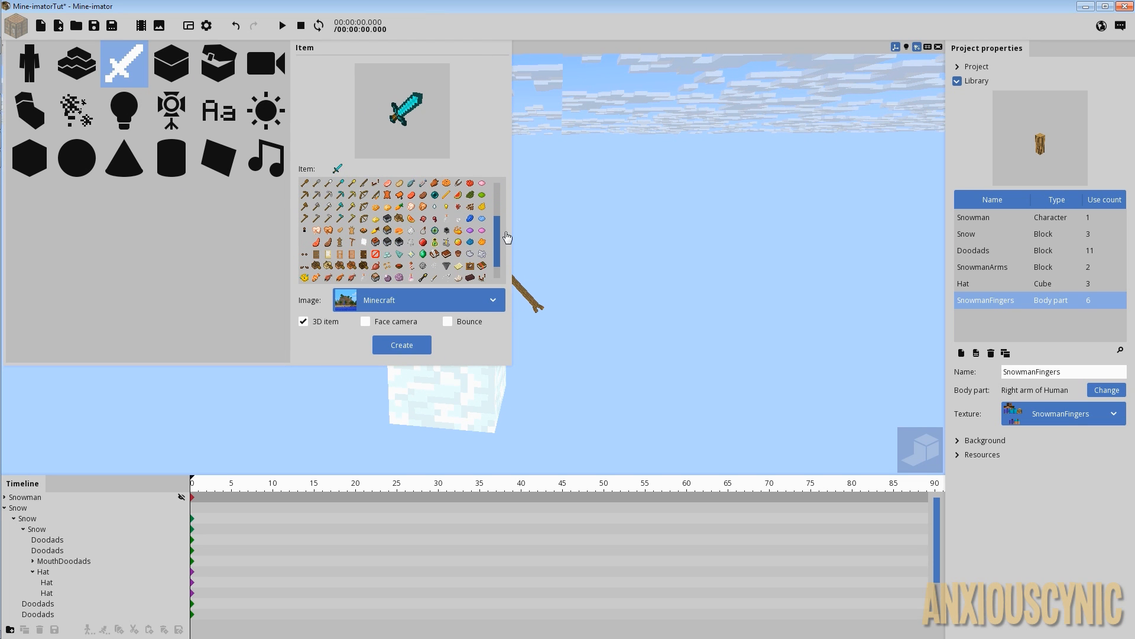
click(399, 206)
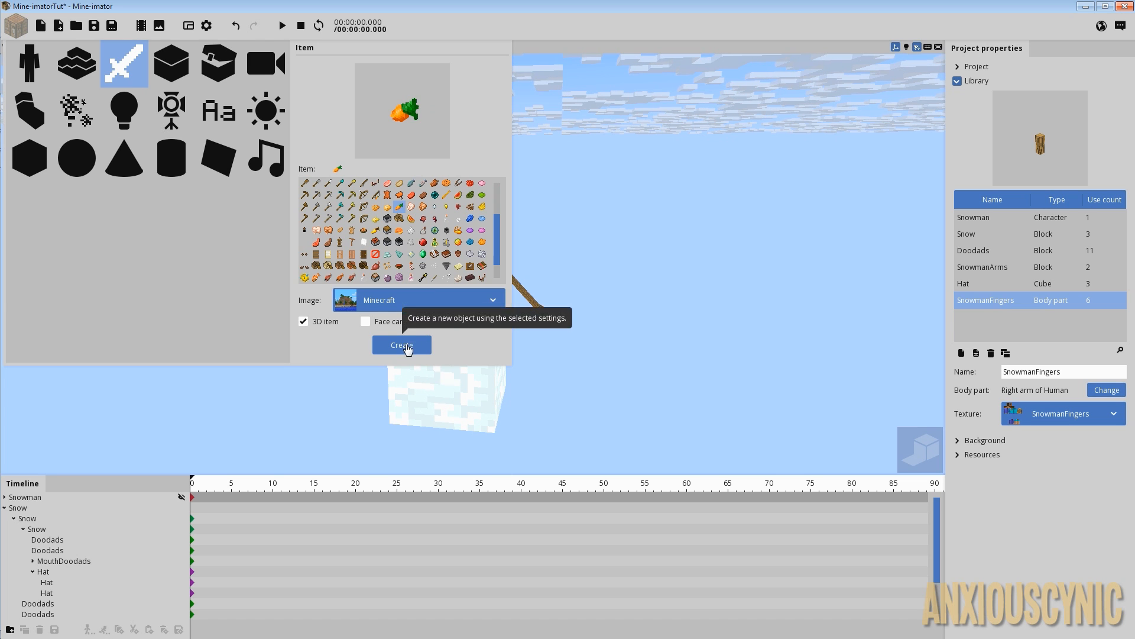
click(407, 348)
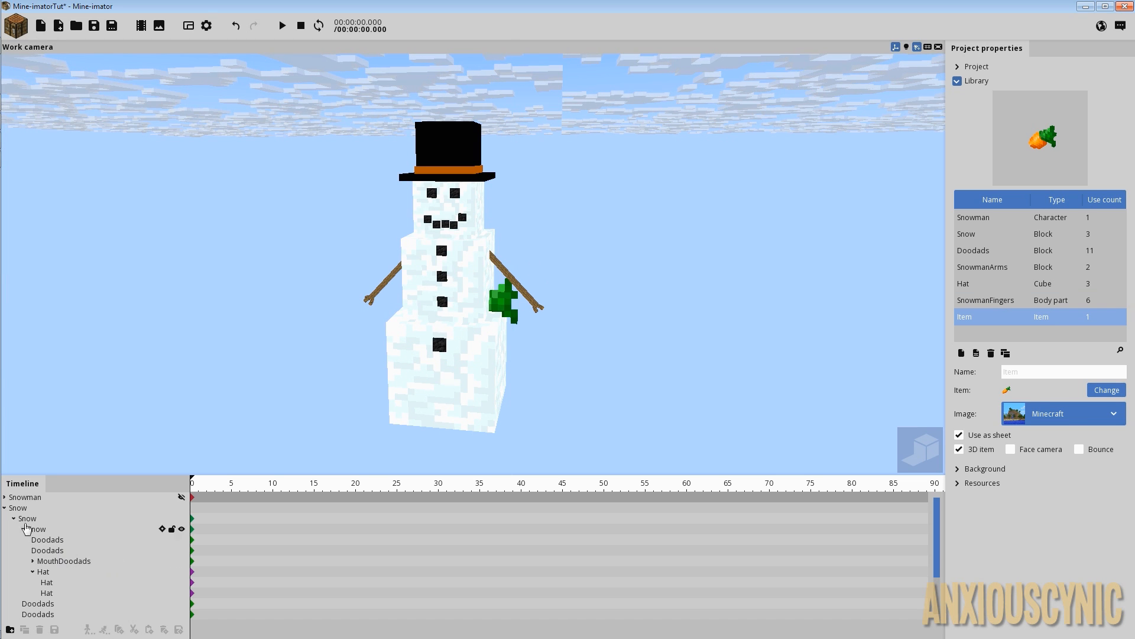
- Parent the carrot Item to the snowman head's Snow block in the timeline
click(44, 603)
scroll(48, 597, down, 1)
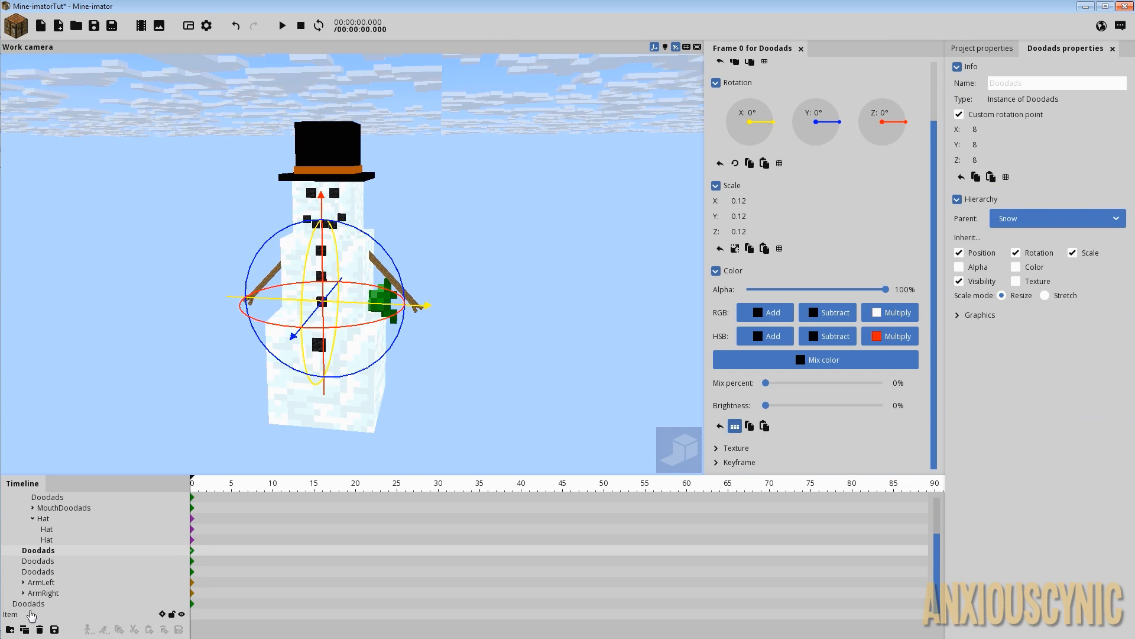
click(26, 615)
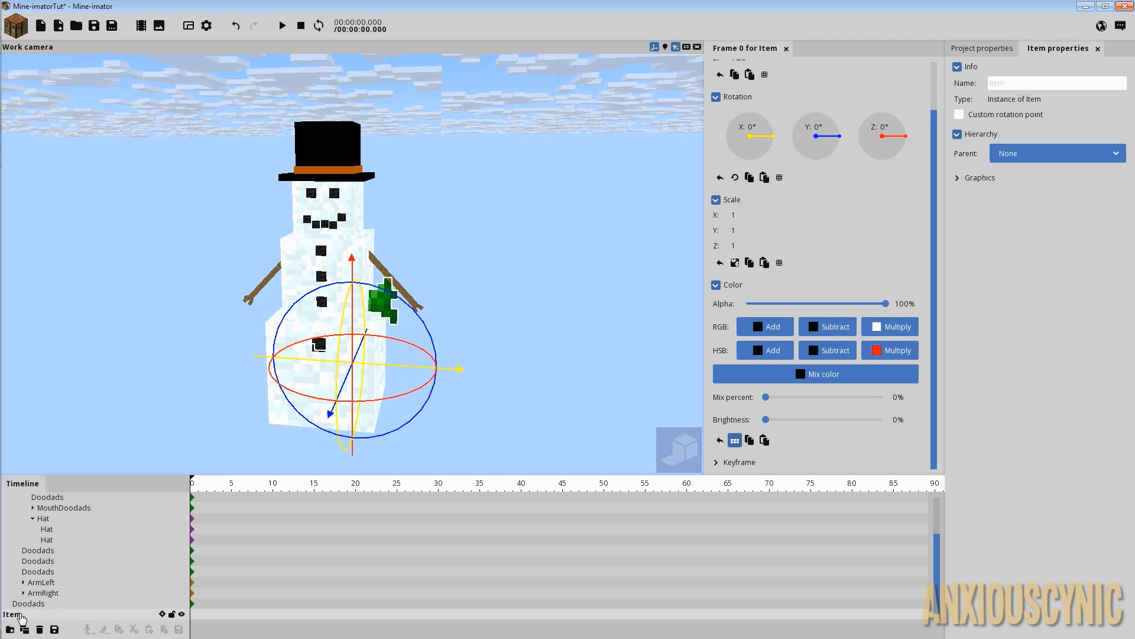
drag(21, 613, 47, 530)
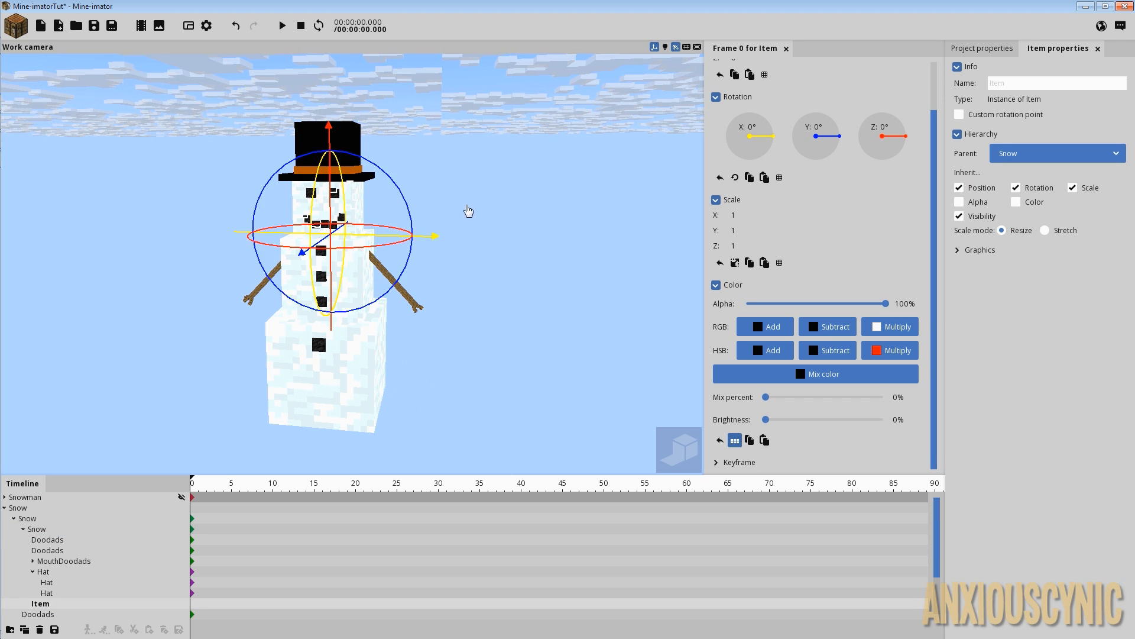
- Turn off scale inheritance for the carrot item
drag(469, 211, 441, 229)
scroll(667, 262, up, 3)
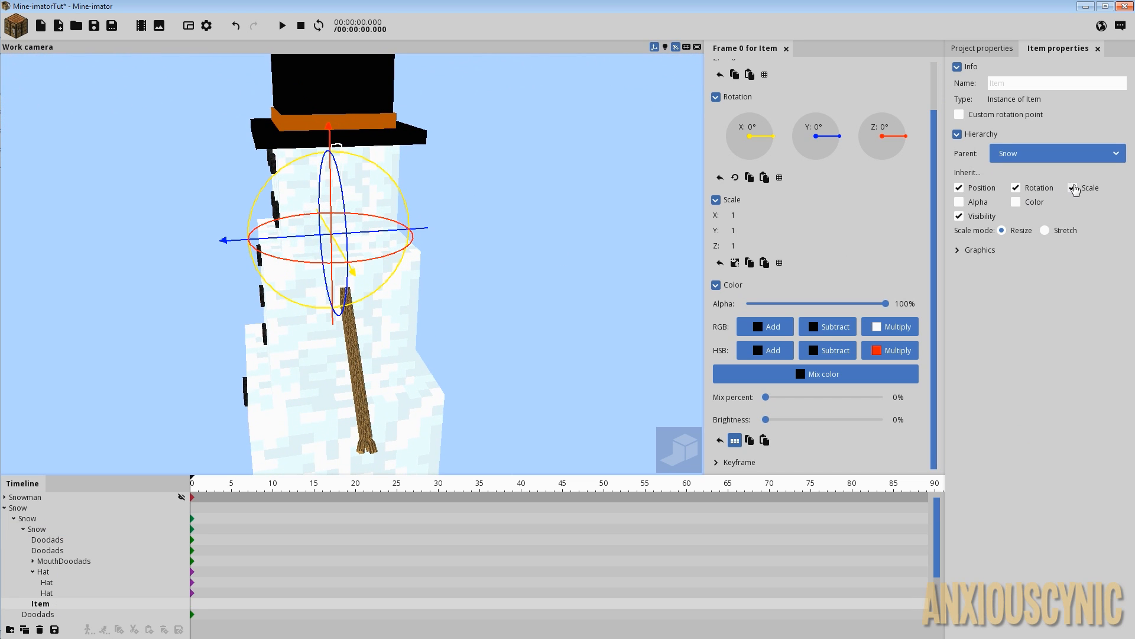
click(1073, 188)
- Enable a custom rotation point for the carrot and set its Z to 8.57
drag(532, 237, 544, 226)
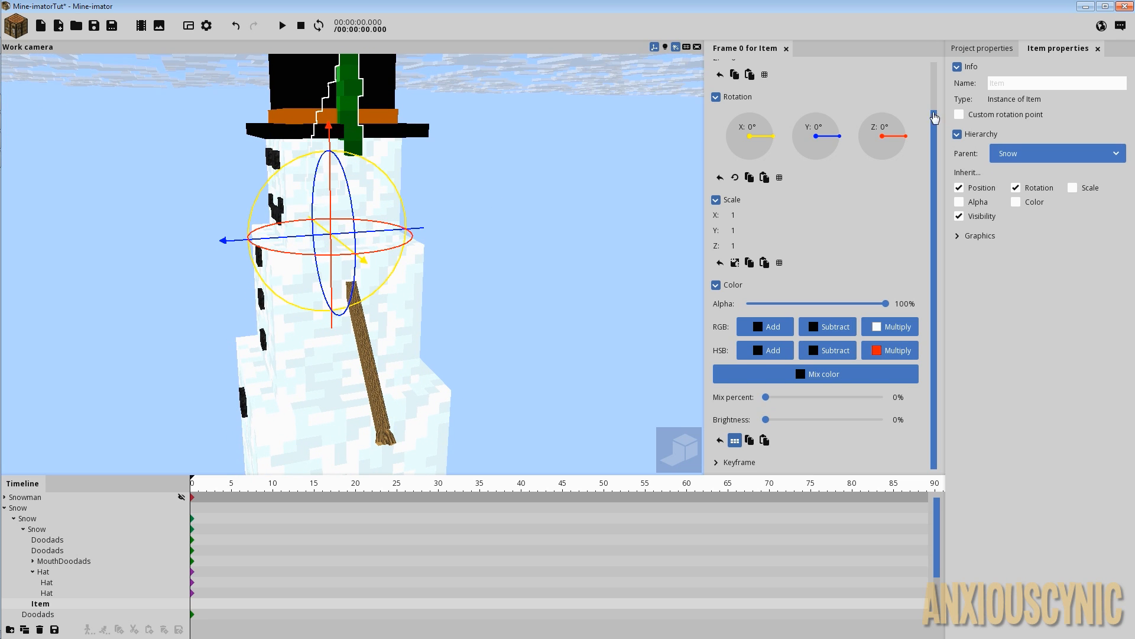
click(960, 115)
click(960, 114)
click(960, 115)
drag(977, 161, 1034, 176)
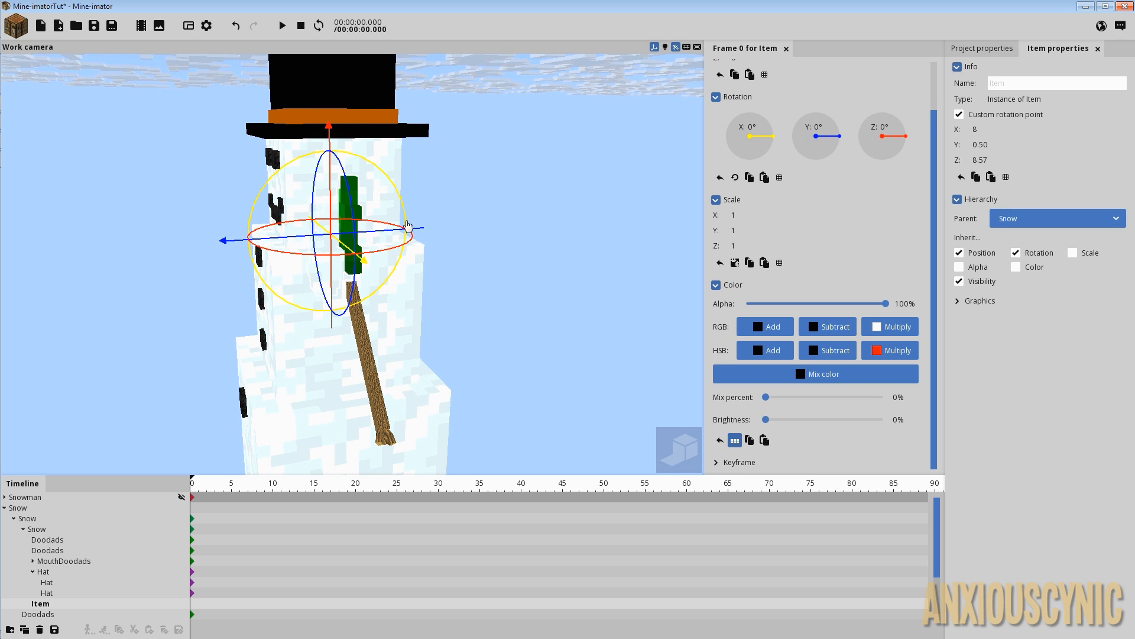
- Rotate the carrot at head height to 100° on Z and about -31.69° on Y so its tip points forward
drag(408, 224, 319, 226)
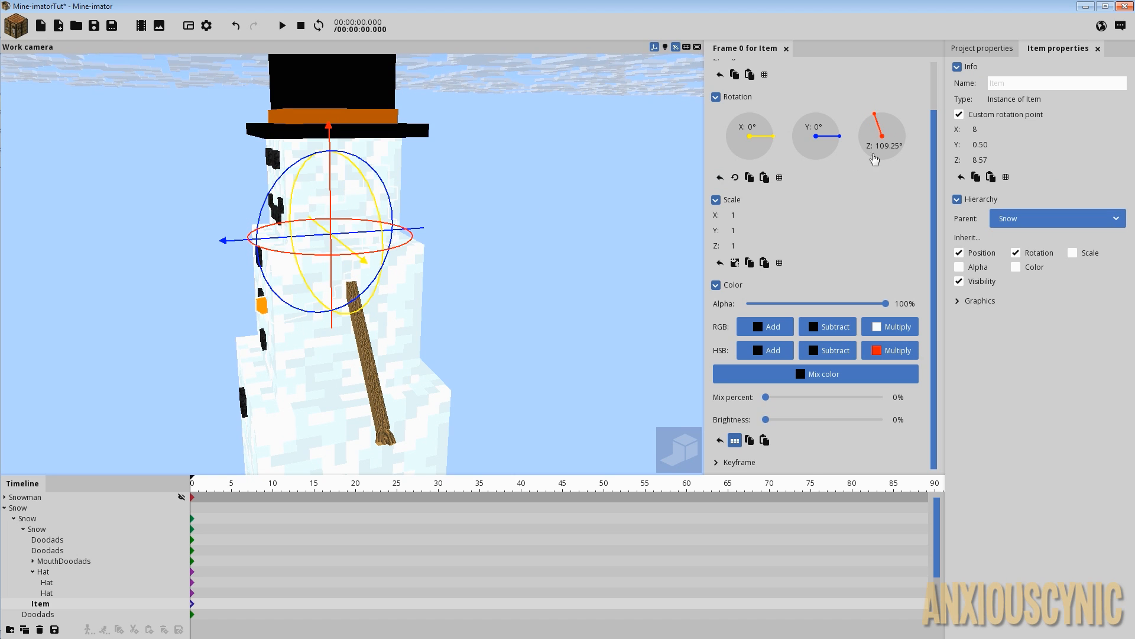
text(100)
key(Return)
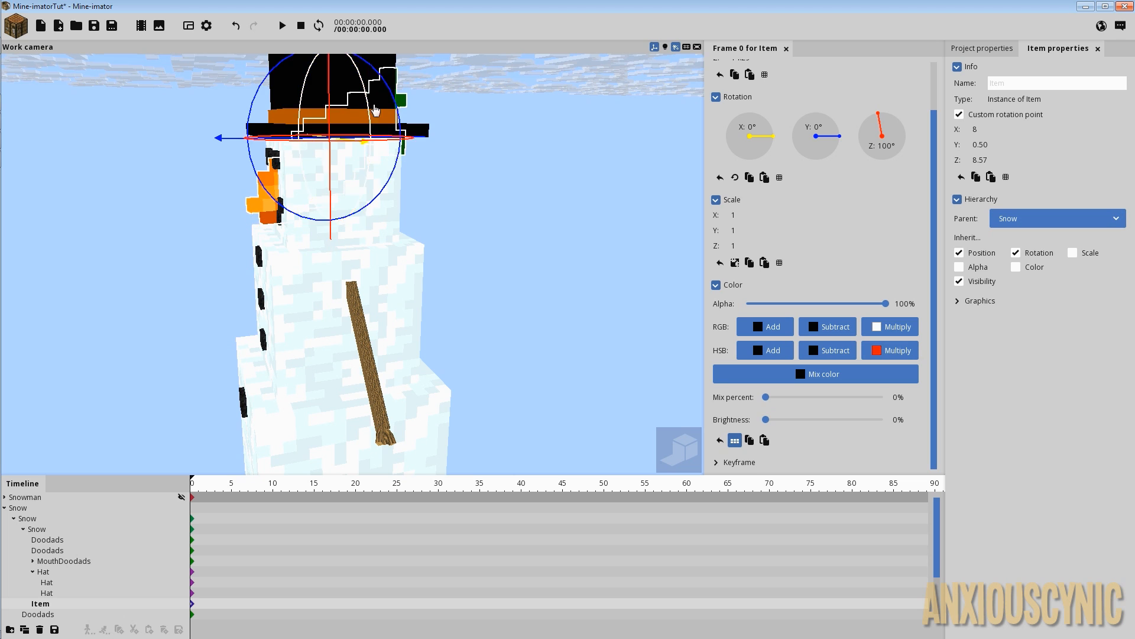
drag(329, 105, 399, 119)
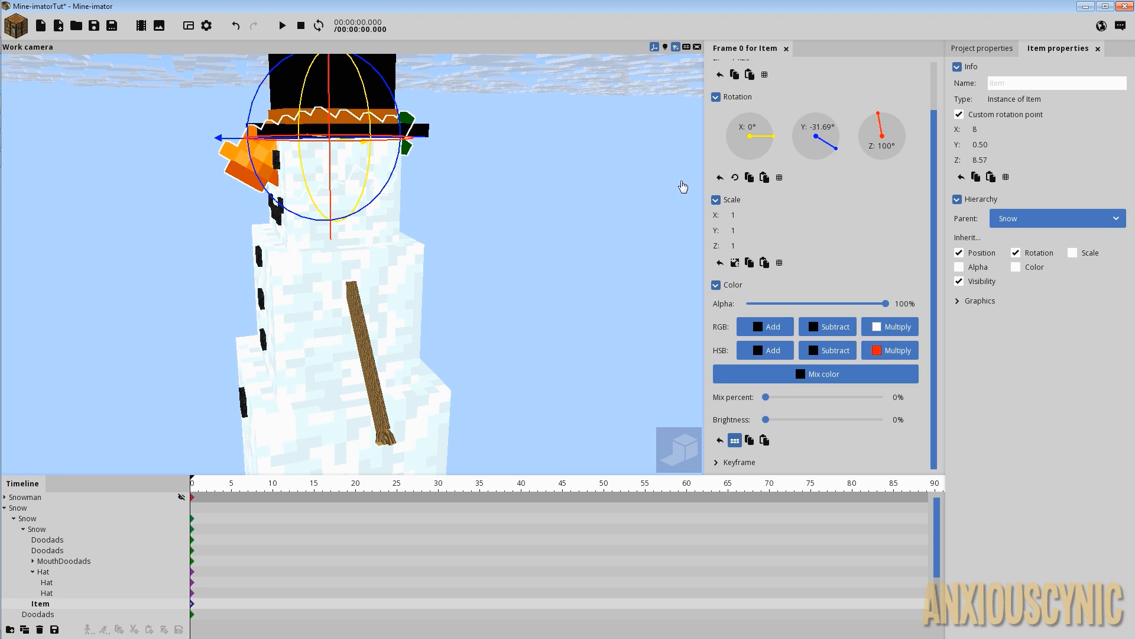
- Scale the carrot uniformly to 0.44 and place it at the front of the face at Y 6.26, Z 8.72
click(734, 261)
drag(748, 246, 724, 246)
drag(330, 109, 380, 182)
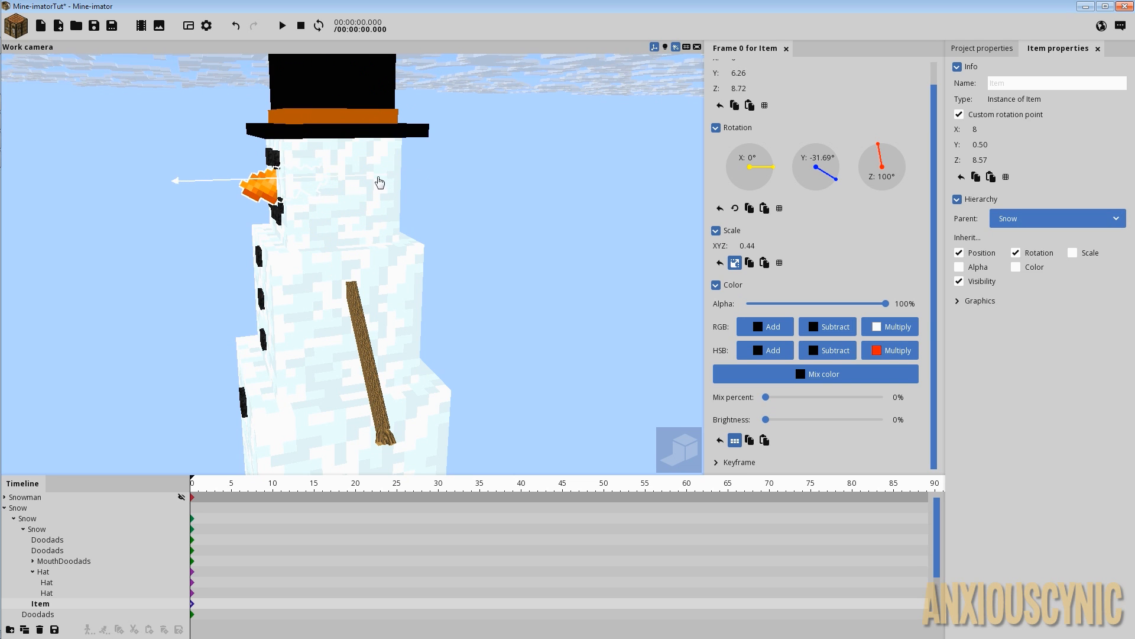
- Set the carrot nose's Z rotation to 90° so it points straight out from the face
drag(424, 233, 503, 222)
scroll(390, 235, up, 2)
drag(388, 236, 374, 340)
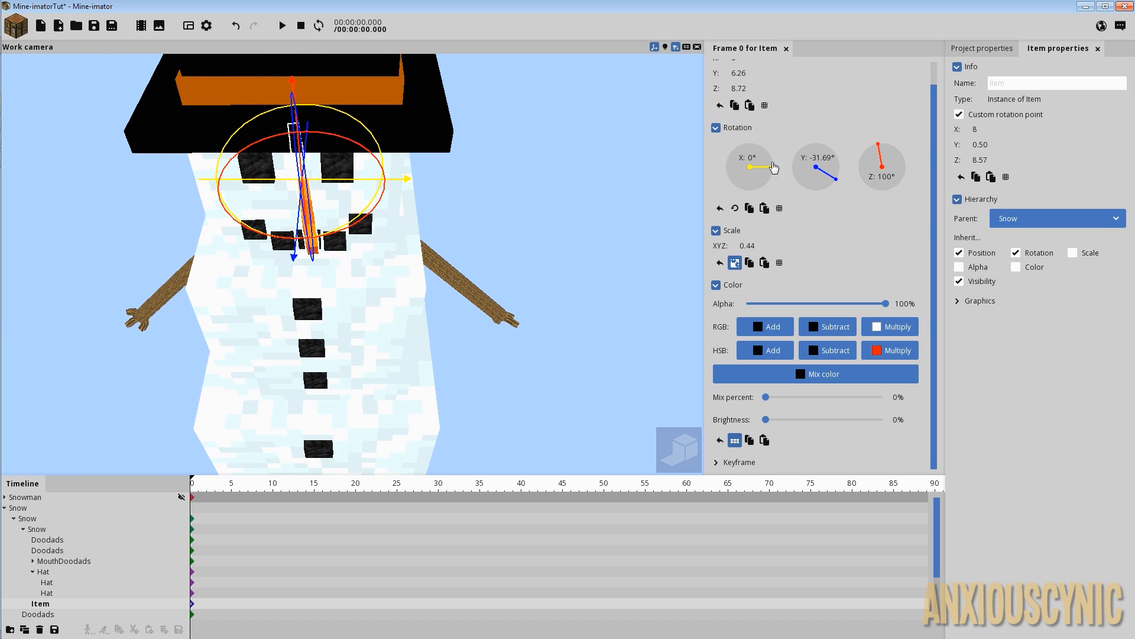
drag(351, 143, 341, 139)
text(90)
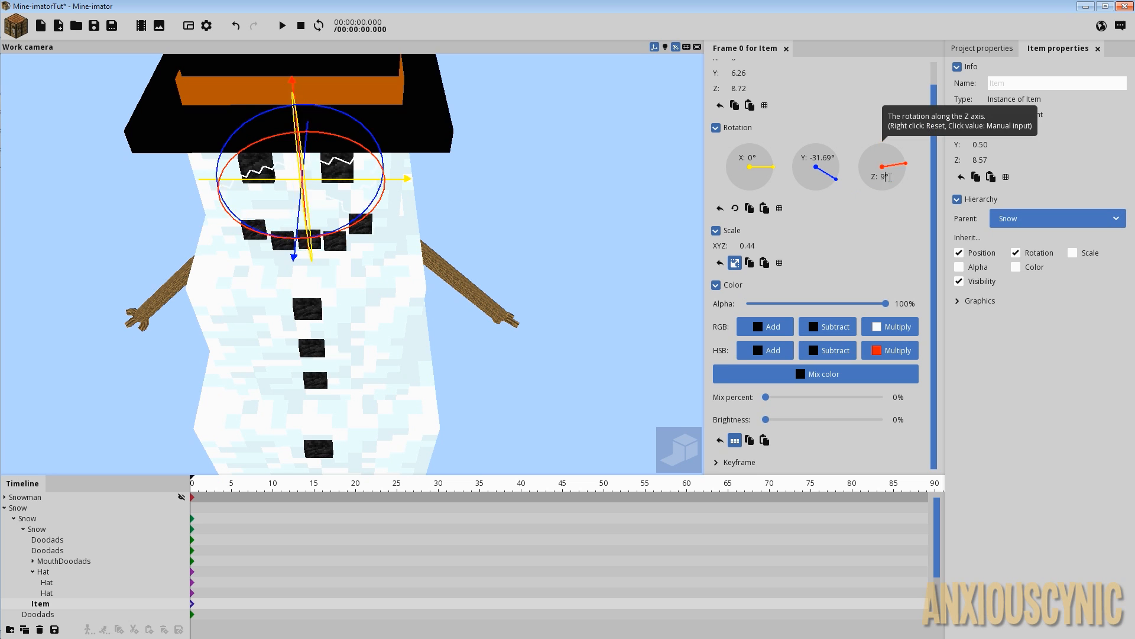
- Raise the carrot nose to Z 8.87 on the snowman's face, save the project and deselect the carrot
drag(454, 276, 621, 142)
drag(287, 69, 286, 66)
drag(455, 197, 317, 224)
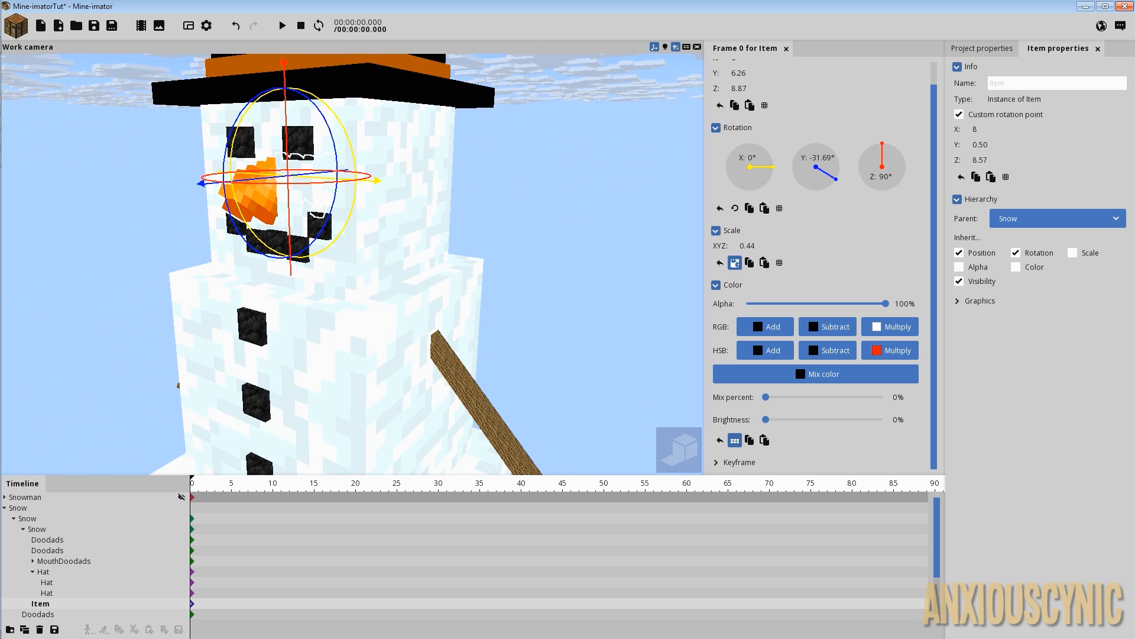
key(ctrl+s)
click(560, 259)
mouse_move(530, 265)
mouse_down()
mouse_move(426, 248)
mouse_move(542, 274)
mouse_move(440, 319)
mouse_move(653, 287)
mouse_move(419, 318)
mouse_move(526, 265)
mouse_up()
scroll(540, 274, down, 5)
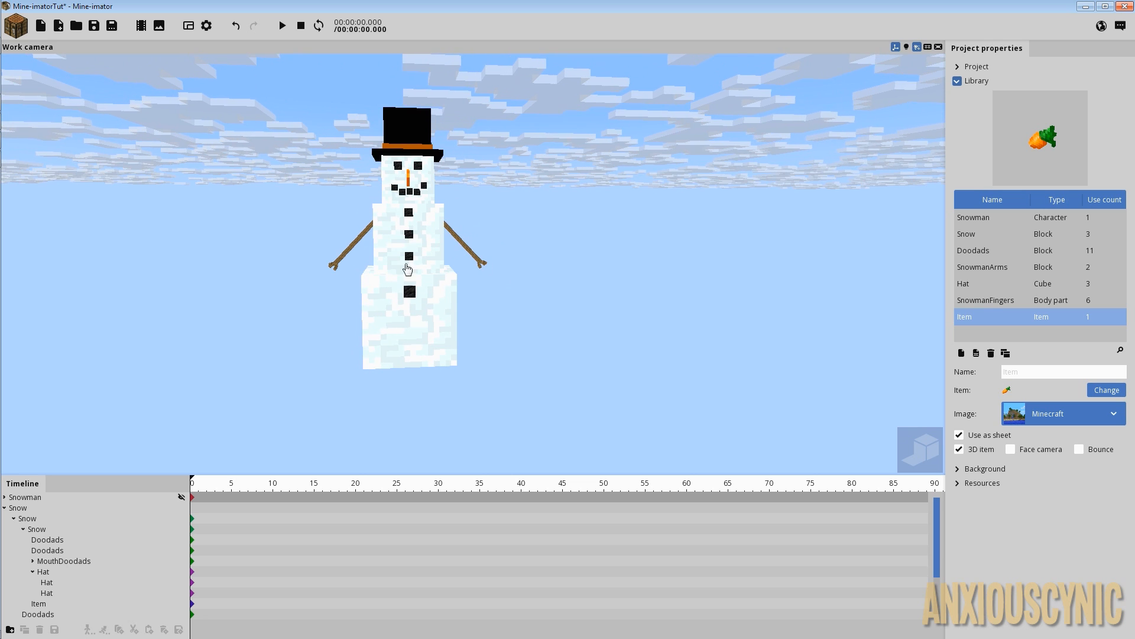
- Turn on the ground in the project's background settings and save the project
click(967, 83)
click(965, 96)
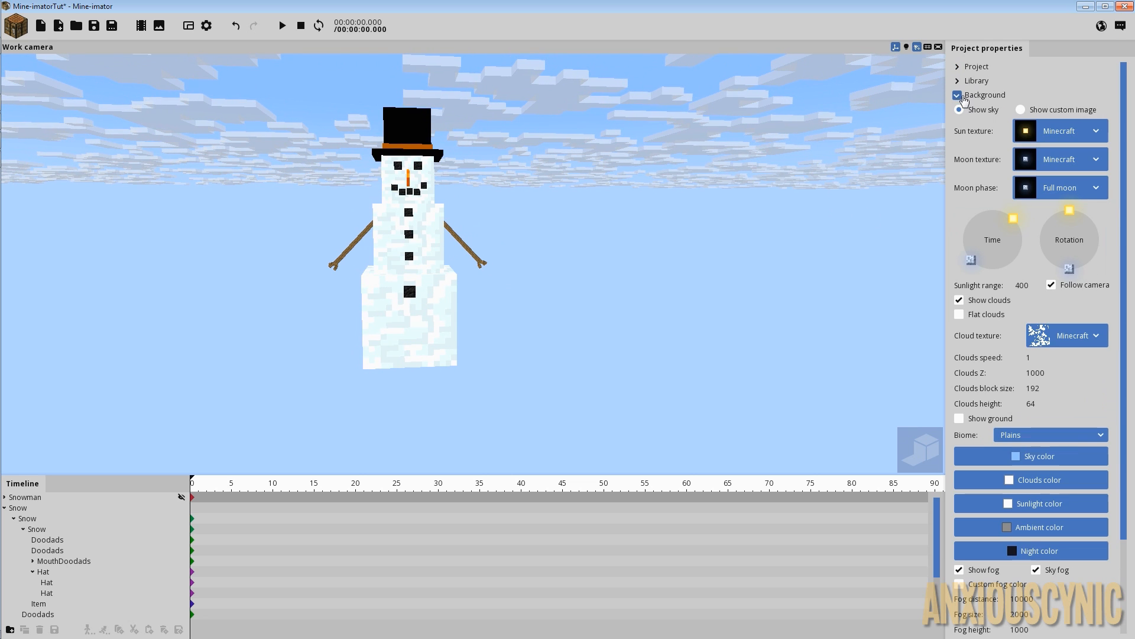
click(983, 420)
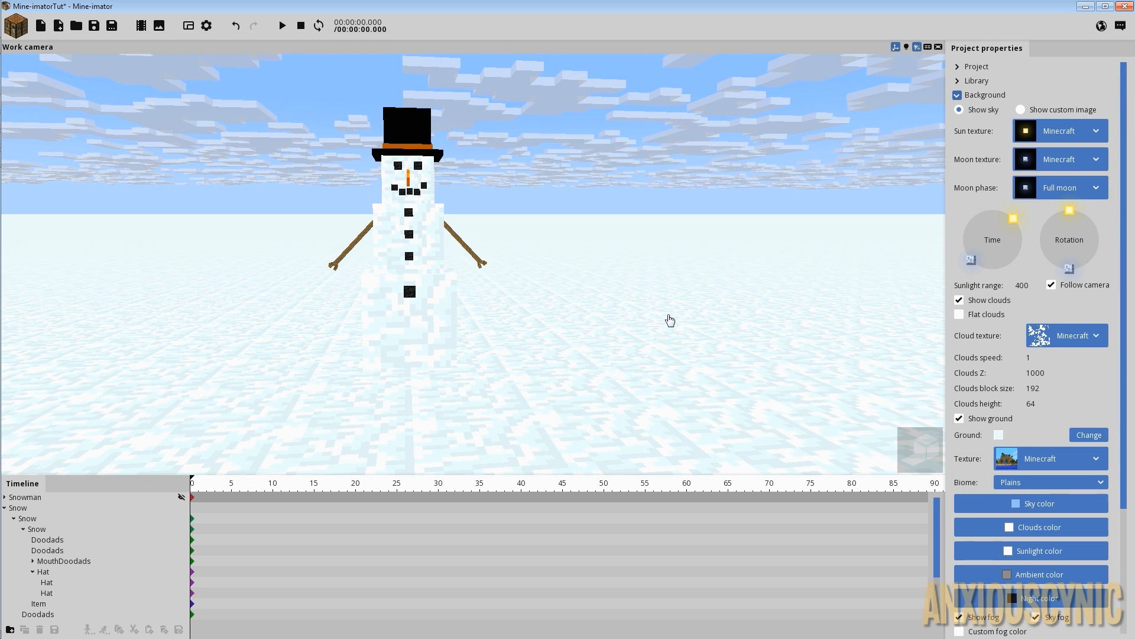
drag(632, 287, 594, 300)
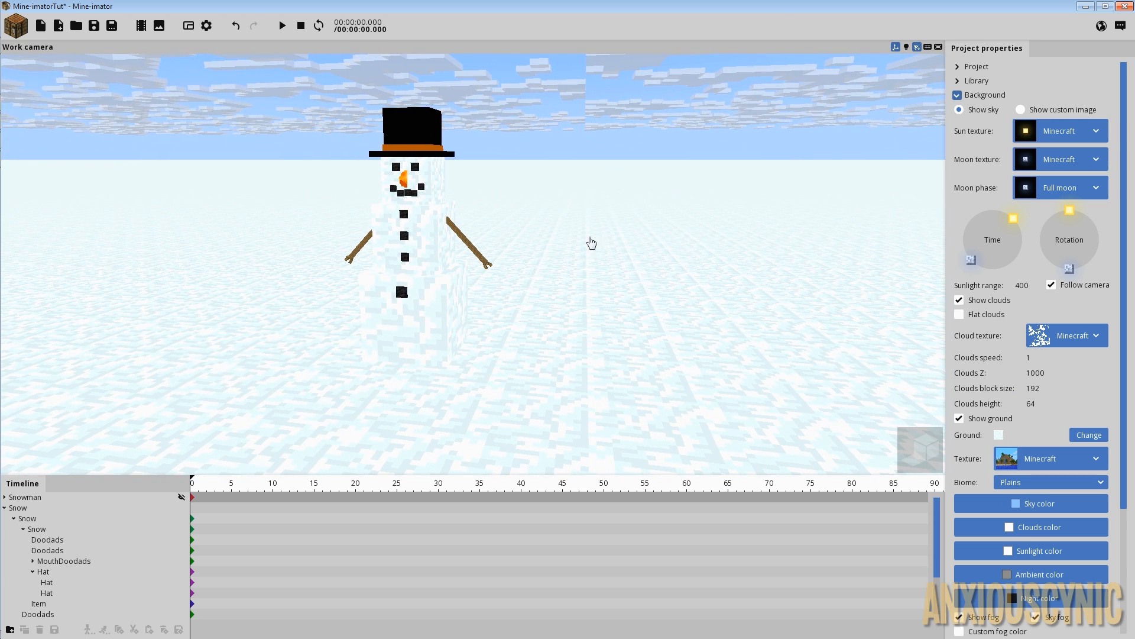
click(93, 26)
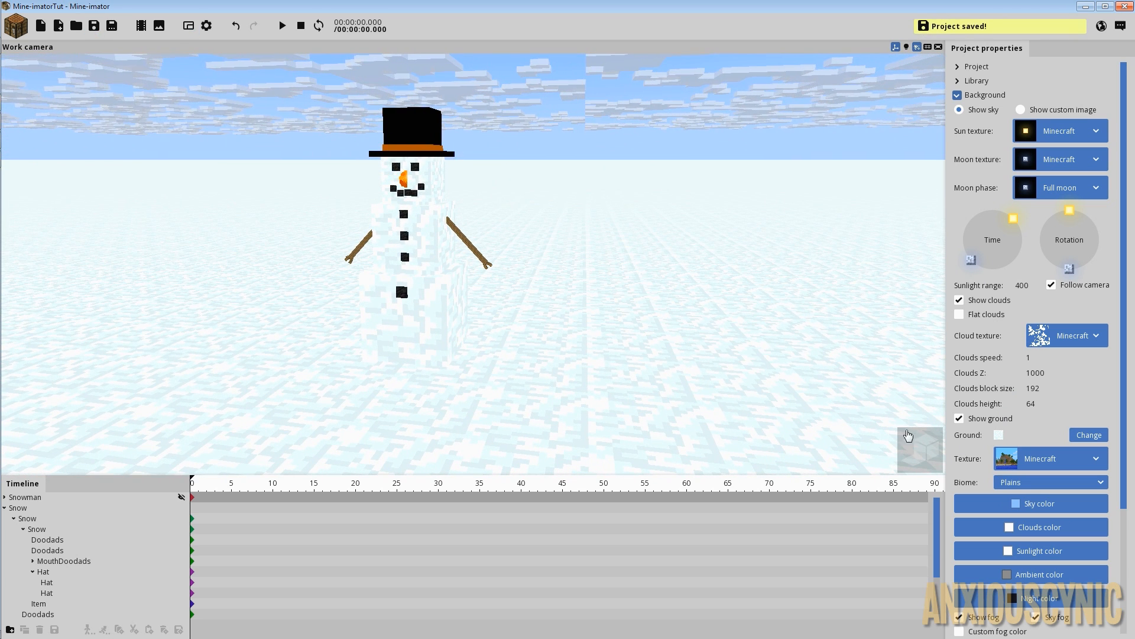
- Switch the work camera view to rendered mode and examine the snowman and its shadows from the front and both sides
click(913, 450)
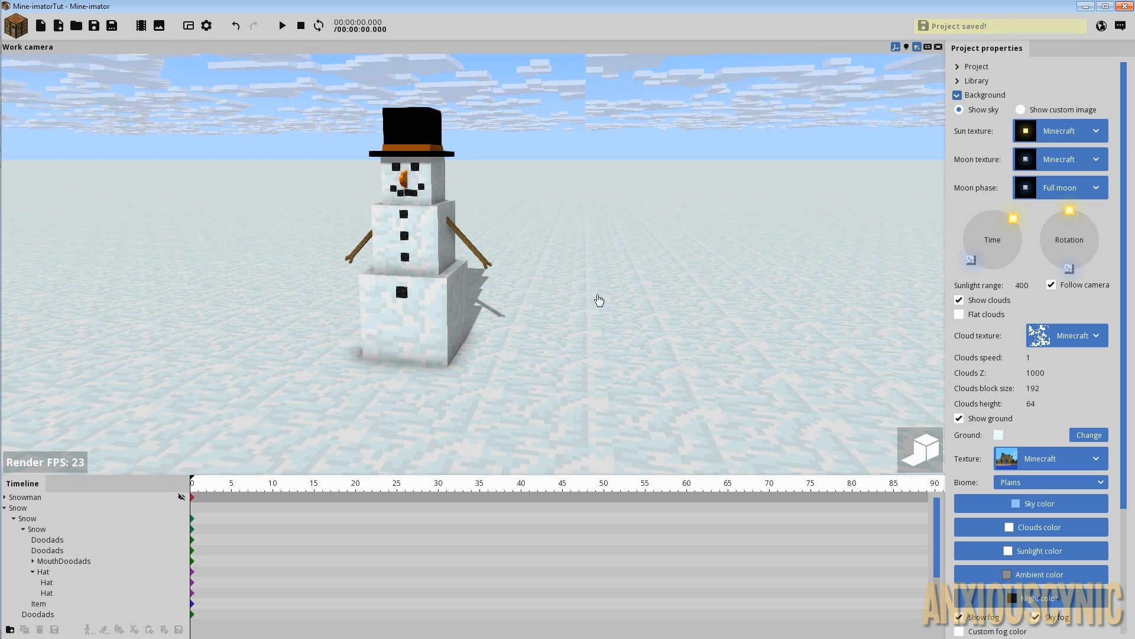
right_drag(597, 300, 569, 298)
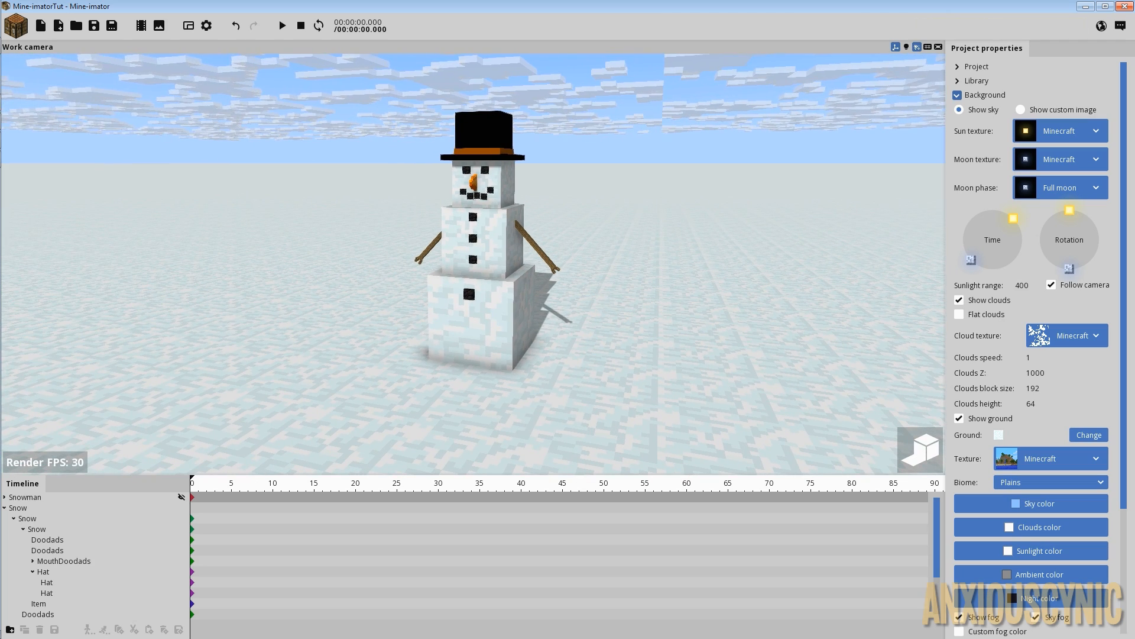
drag(567, 299, 617, 288)
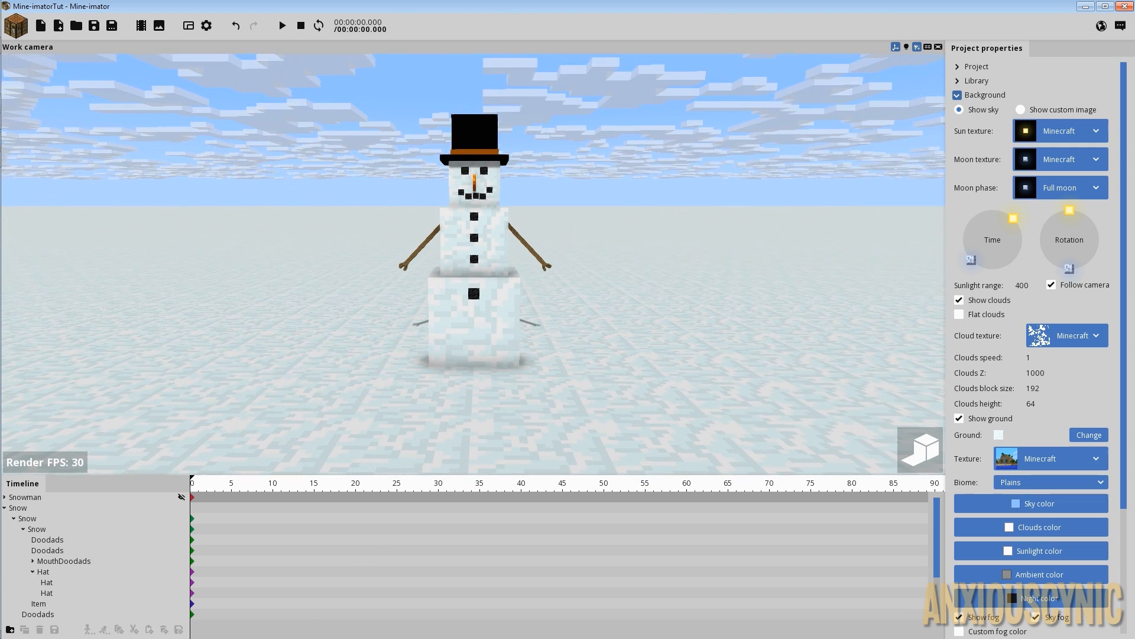
scroll(568, 312, up, 5)
middle_drag(538, 335, 530, 364)
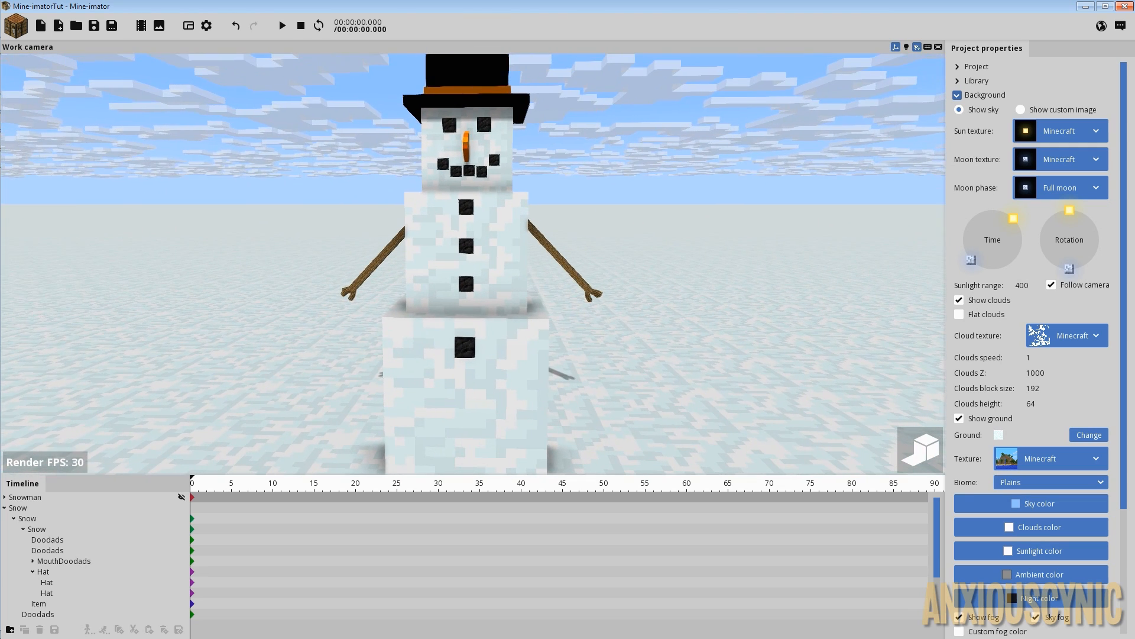
mouse_move(589, 256)
mouse_down()
mouse_move(541, 297)
mouse_move(528, 288)
mouse_move(533, 299)
mouse_move(545, 301)
mouse_move(573, 270)
mouse_up()
right_drag(588, 284, 588, 285)
scroll(588, 281, down, 1)
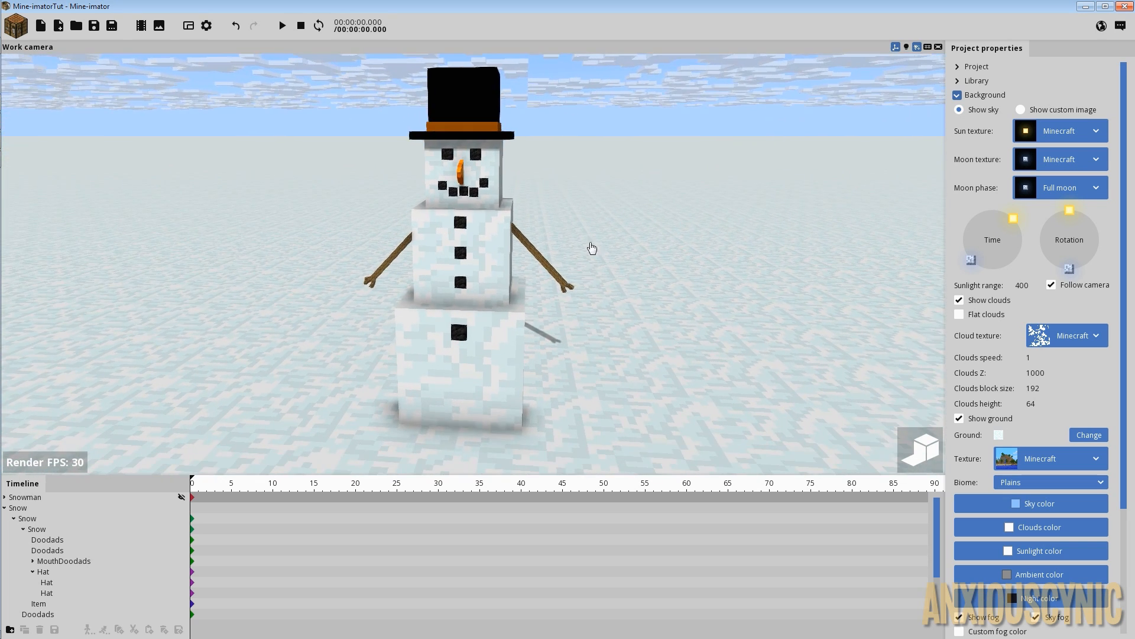
mouse_move(592, 246)
mouse_down()
mouse_move(489, 263)
mouse_move(599, 239)
mouse_move(584, 247)
mouse_up()
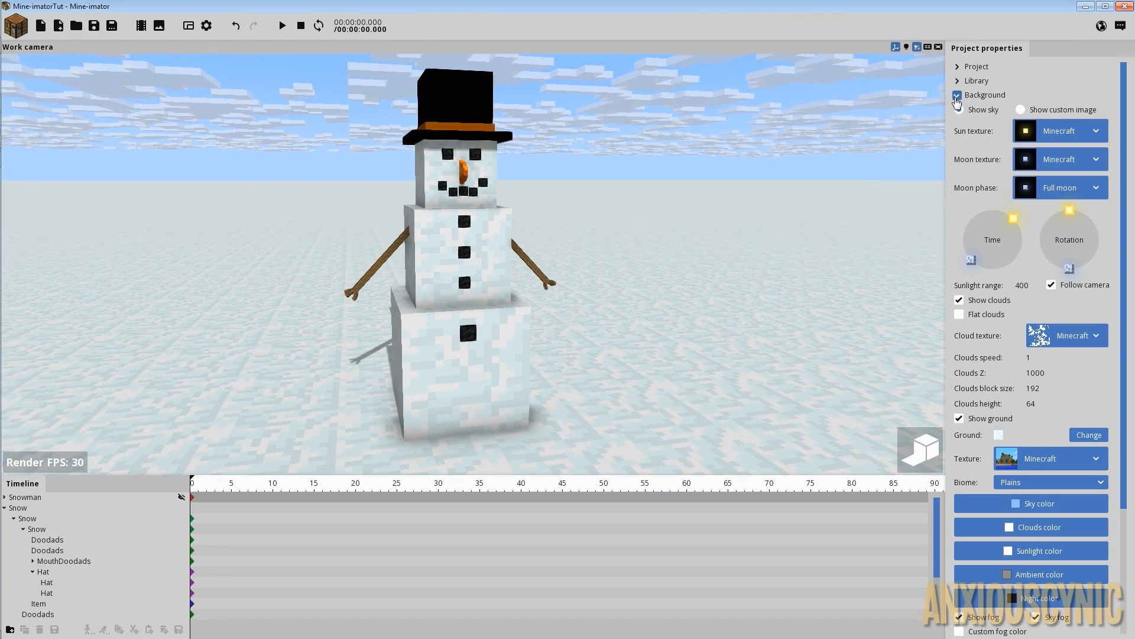
- Collapse the background settings and inspect the rendered snowman's face, hat and arms up close
click(958, 96)
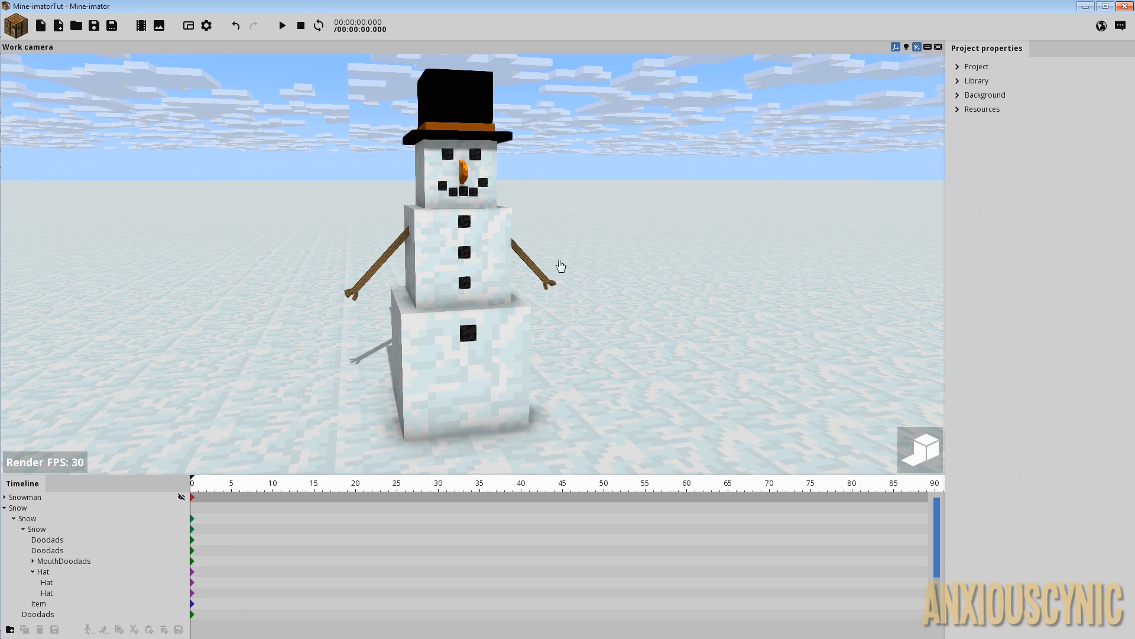
right_drag(621, 245, 613, 247)
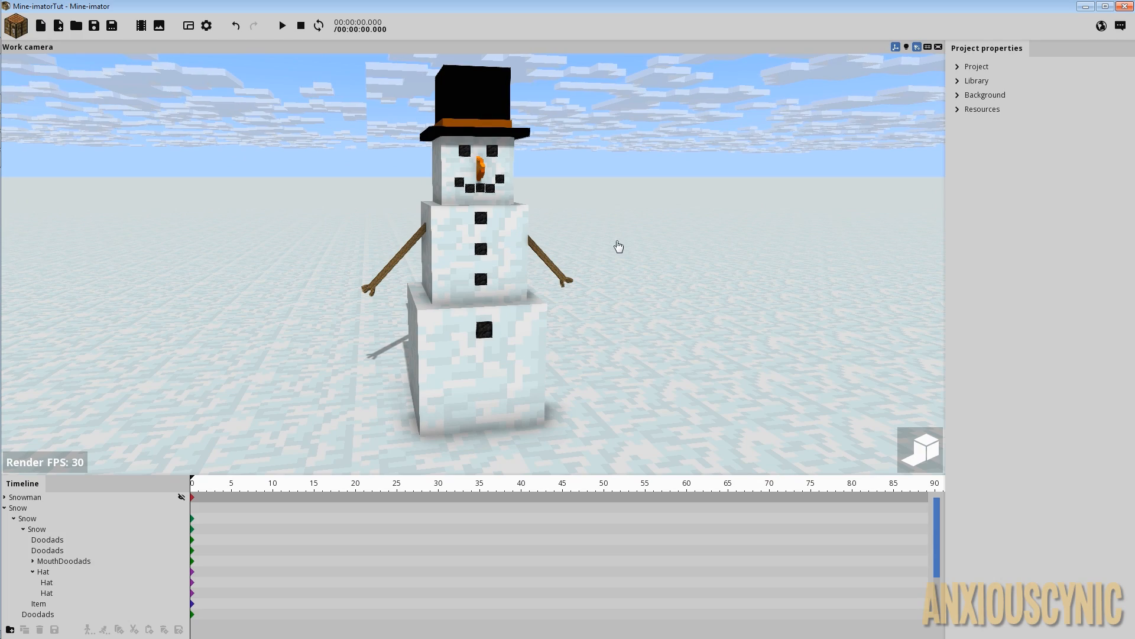
mouse_move(618, 247)
mouse_down()
mouse_move(428, 284)
mouse_move(598, 258)
mouse_move(601, 246)
mouse_up()
scroll(601, 260, up, 3)
right_drag(600, 267, 587, 322)
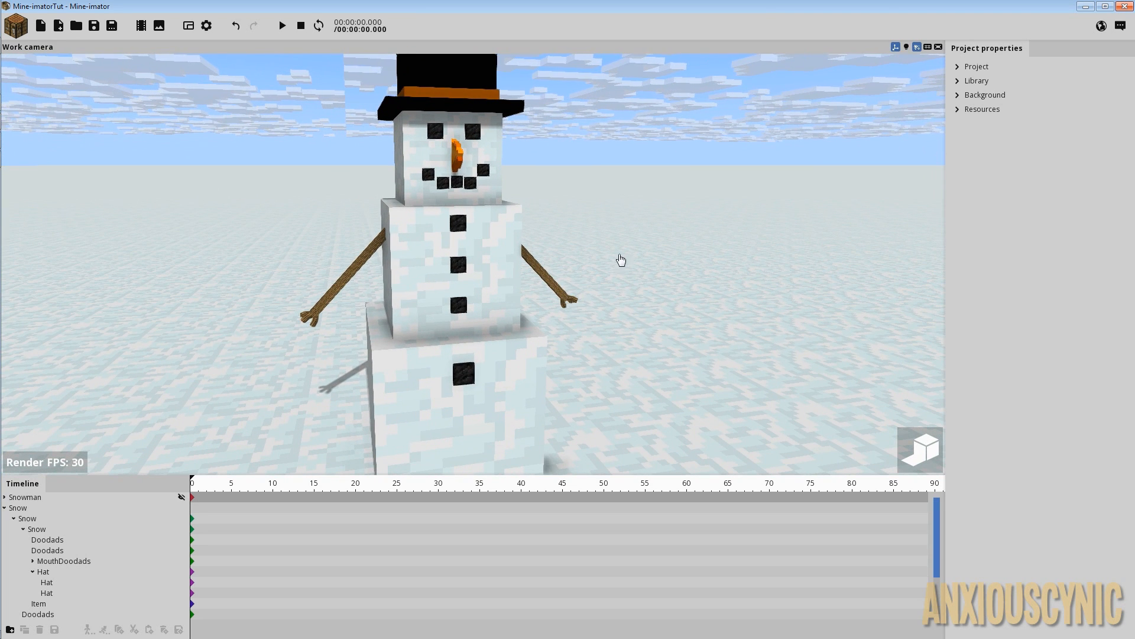
drag(625, 237, 609, 255)
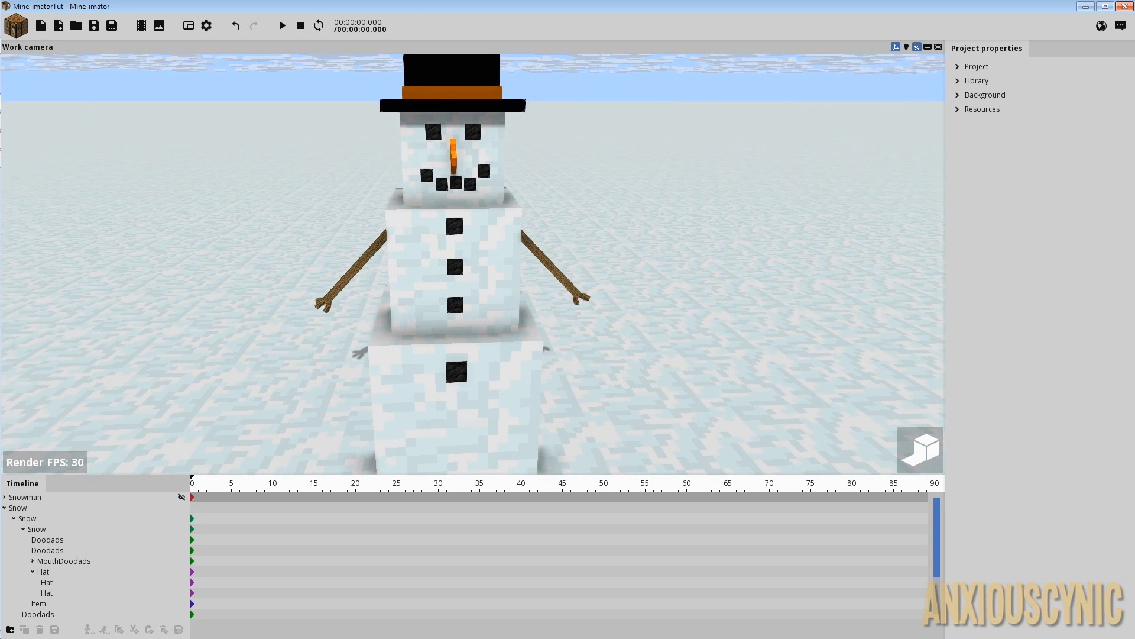
right_drag(625, 238, 628, 275)
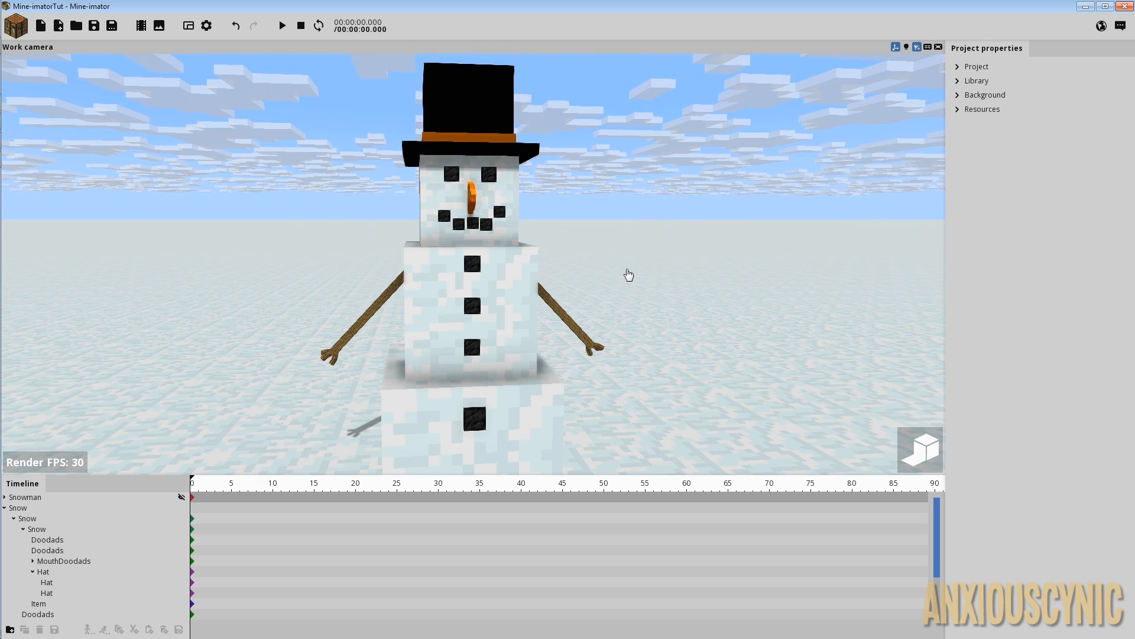